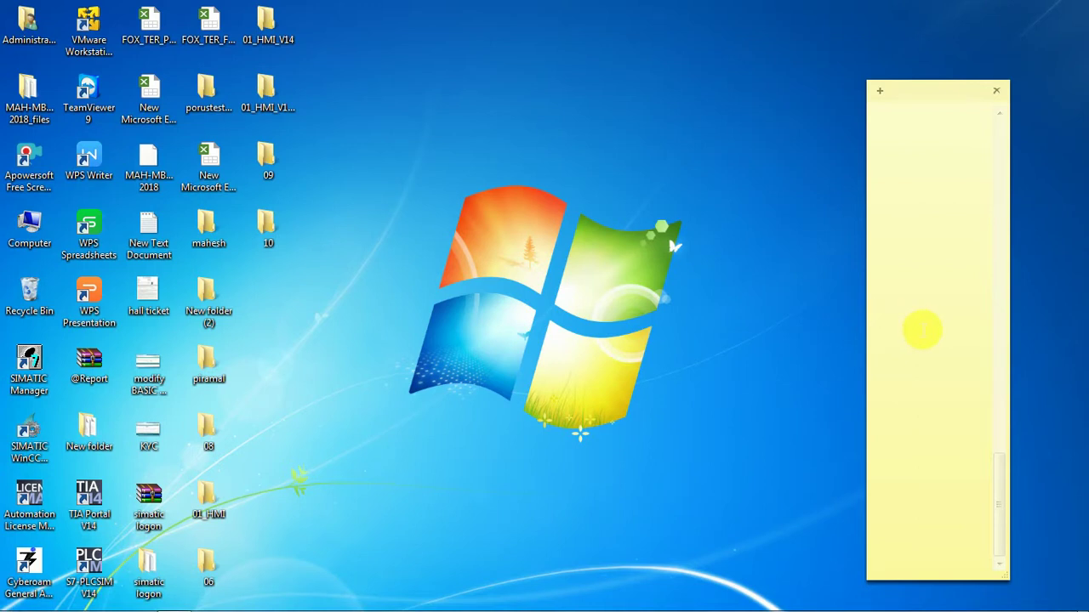
Type the greeting 'HI FRIENDS!' in capitals in the sticky note.
type("HI")
key("Caps_Lock")
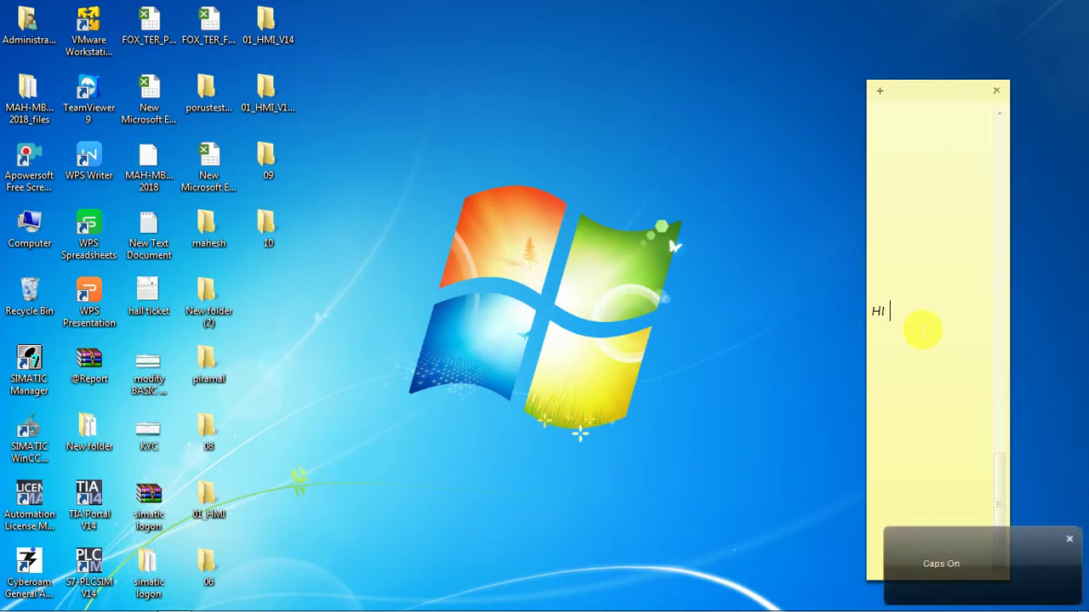
type("FRIEND")
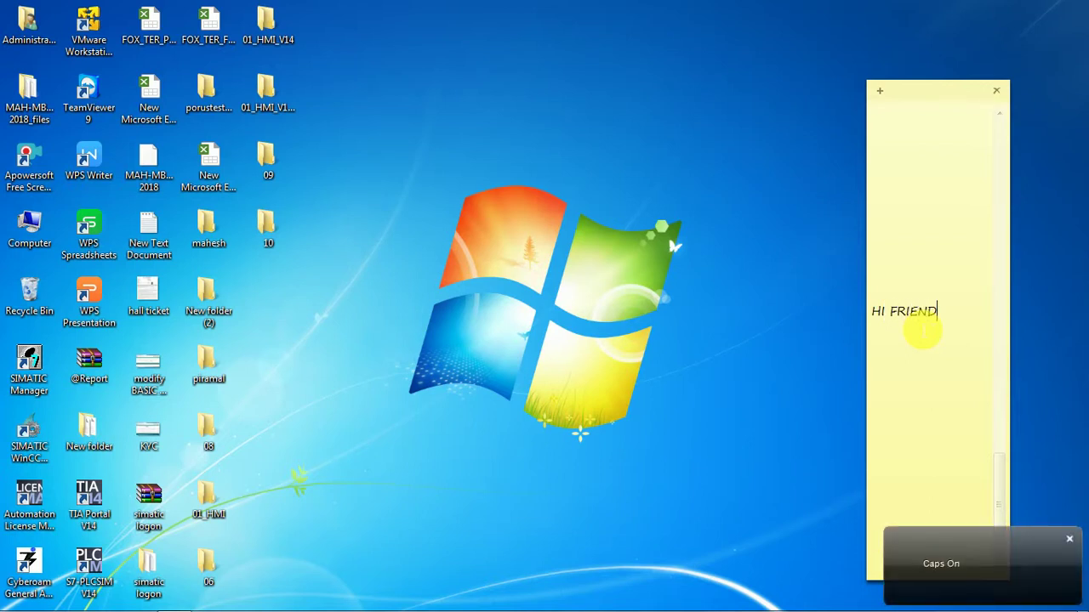
type("S")
key("Return")
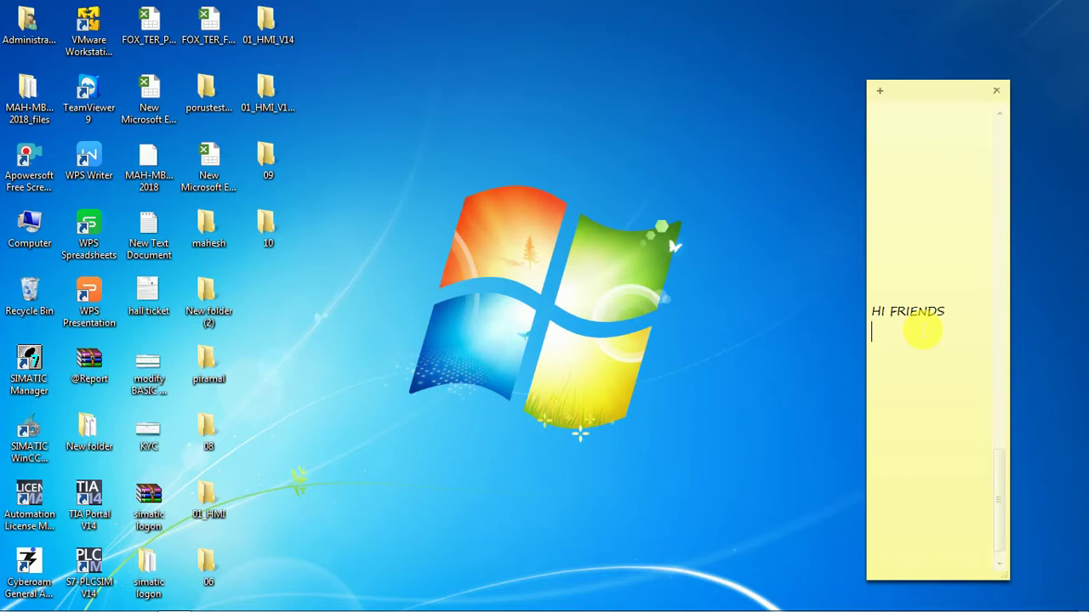
key("BackSpace")
type("!")
key("Return")
key("Return")
Add the intro 'TODAY I AM GOING TO SHOW YOU HOW TO CREATE A BUTTON FOR DESKTOP ACCESS IN W…'.
type("TODAY I AM GOI")
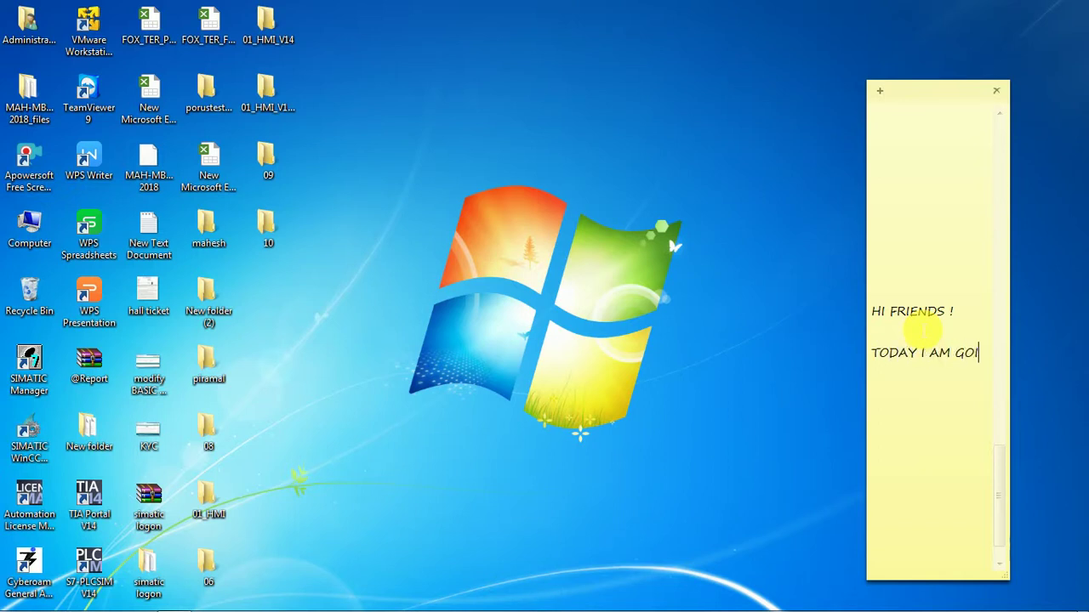
type("NG TO SHOW T")
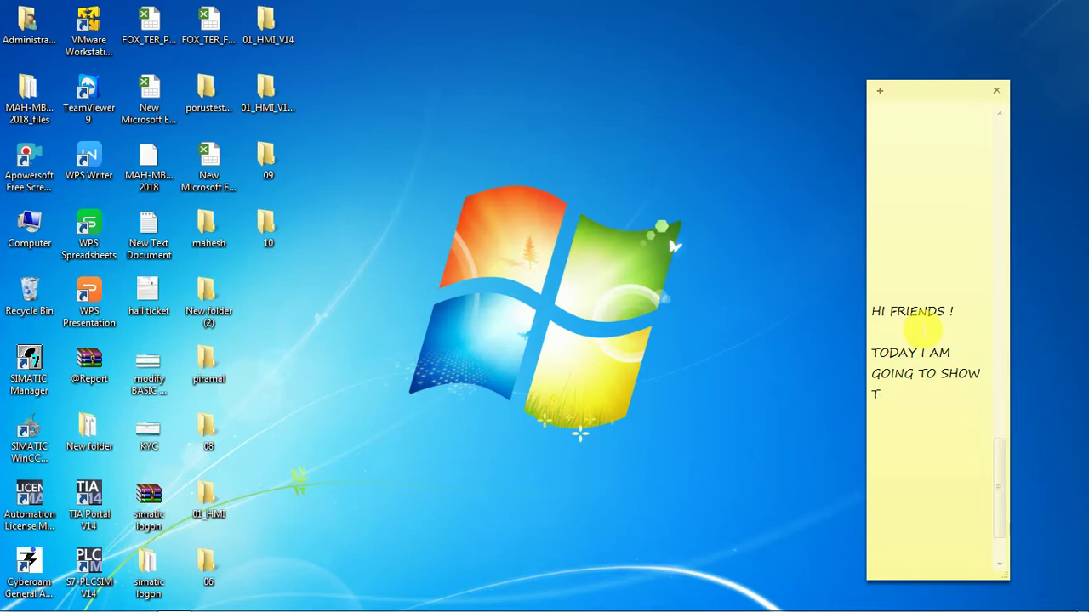
key("BackSpace")
type("YOU")
key("Return")
type("HOW TO ")
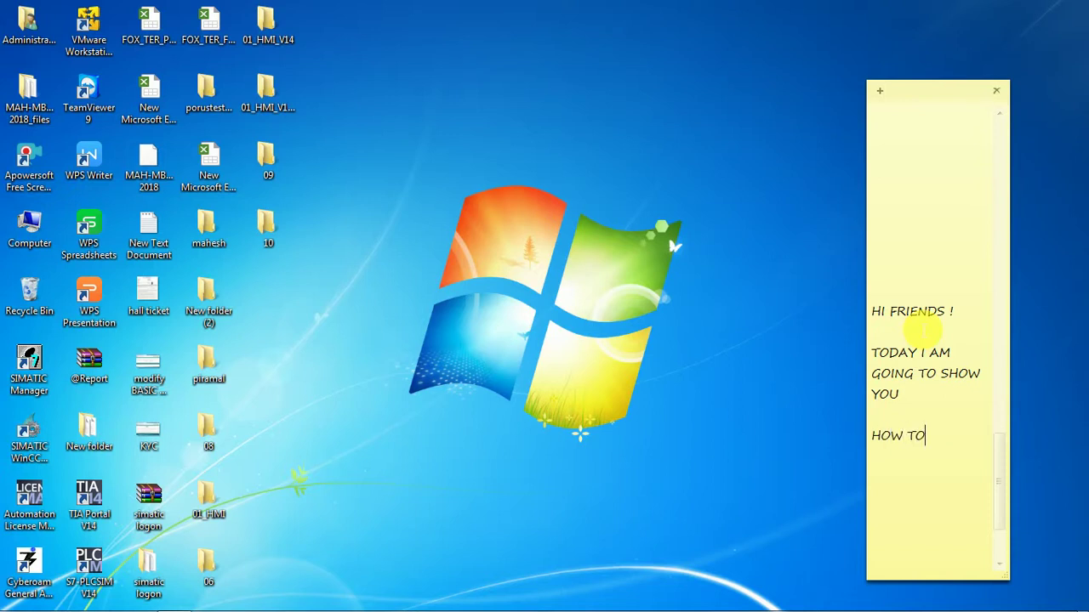
type("CREATE")
type("A BUTTON ")
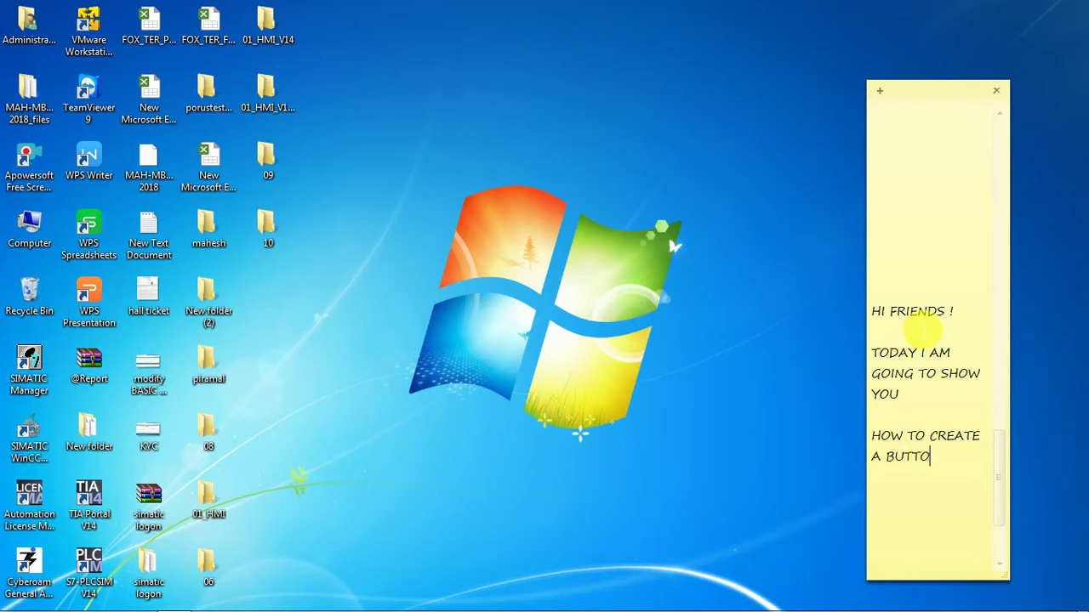
type("FOR DESKTOP")
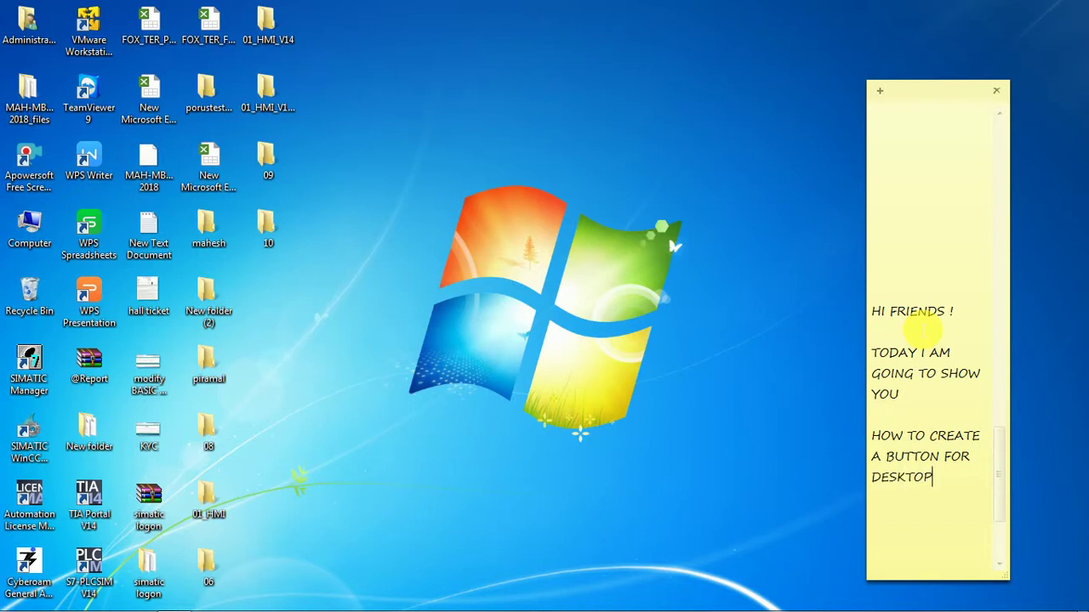
type(" ACCESS IN ")
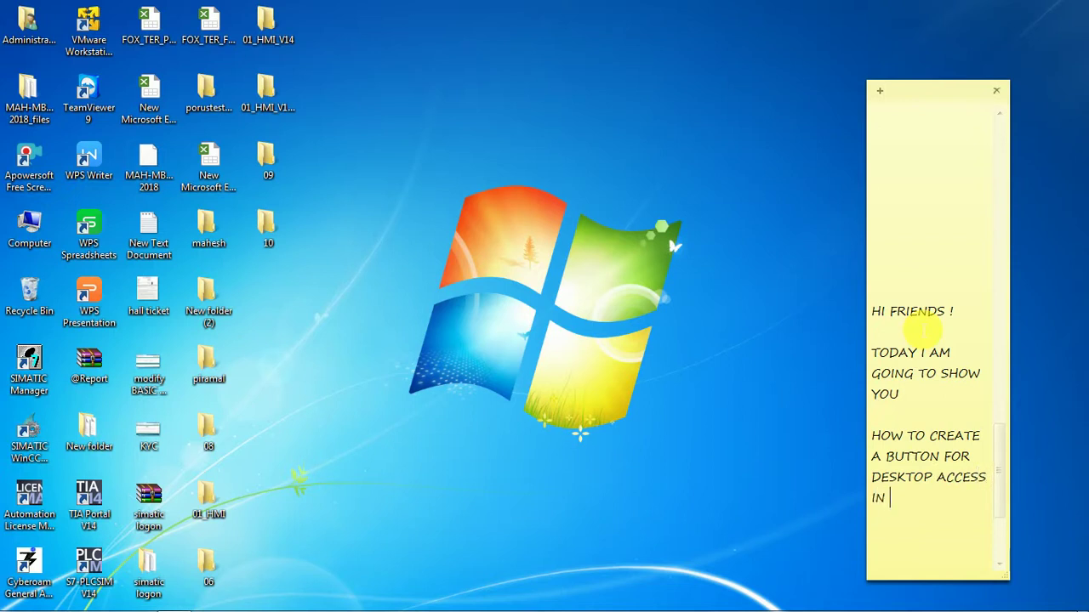
type("WINN")
Fix the typo to read 'IN WinCC SCADA ?' and add the line 'LET'S SEE GUYS..' below it.
key("BackSpace")
key("BackSpace")
key("BackSpace")
type("in")
key("Caps_Lock")
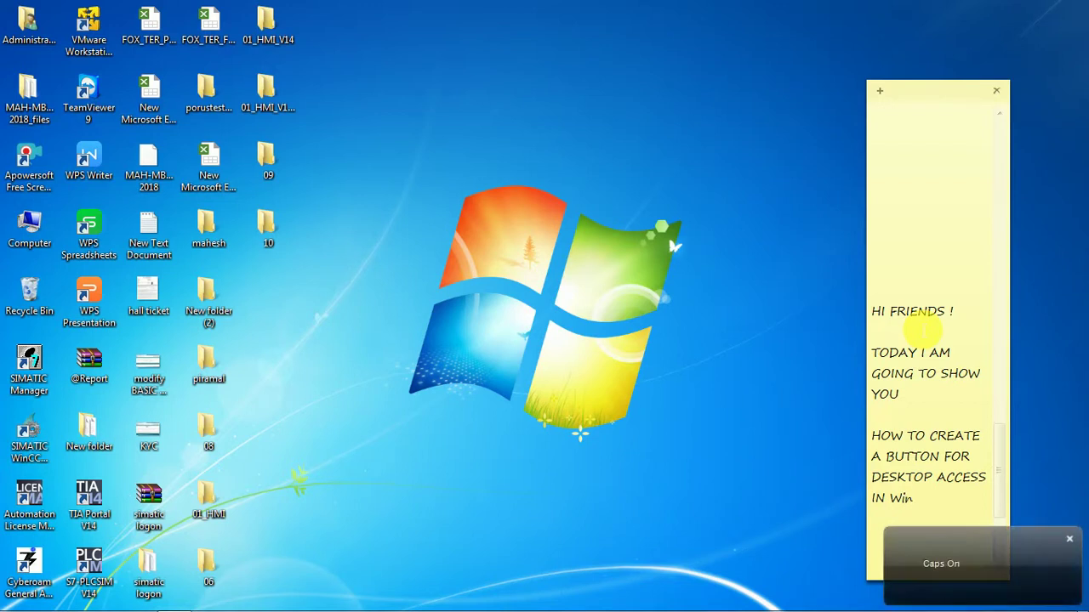
type("CC S")
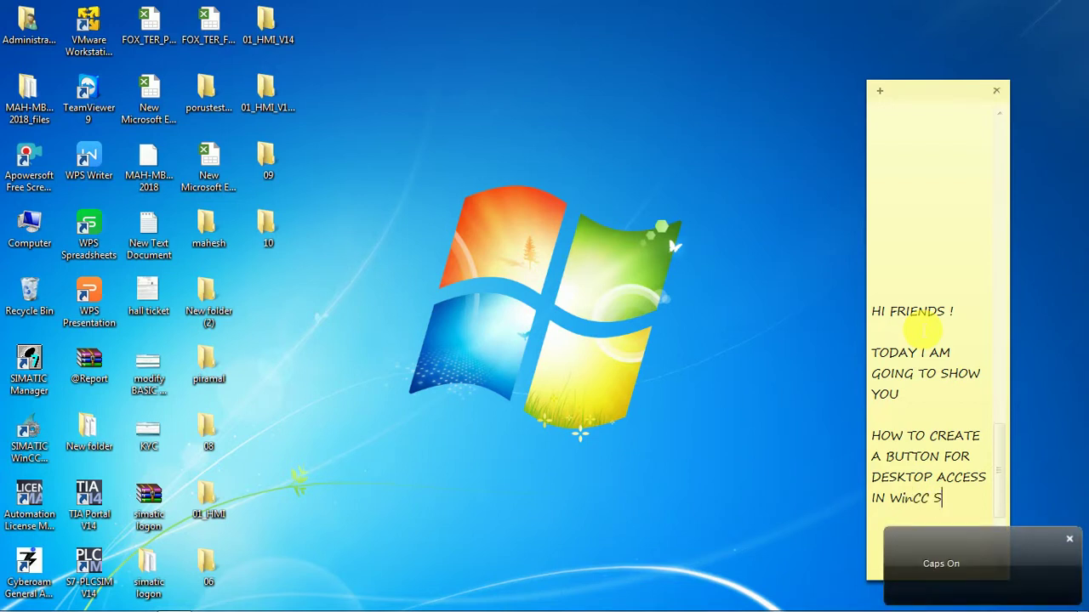
type("CADA")
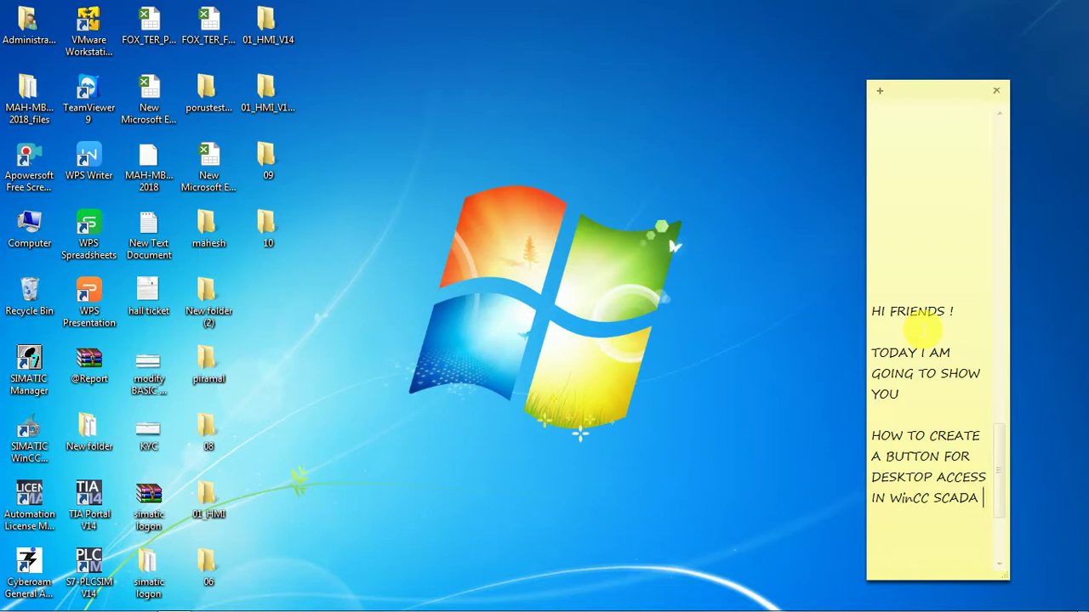
type("?")
key("Return")
type("LET 'S SEE ")
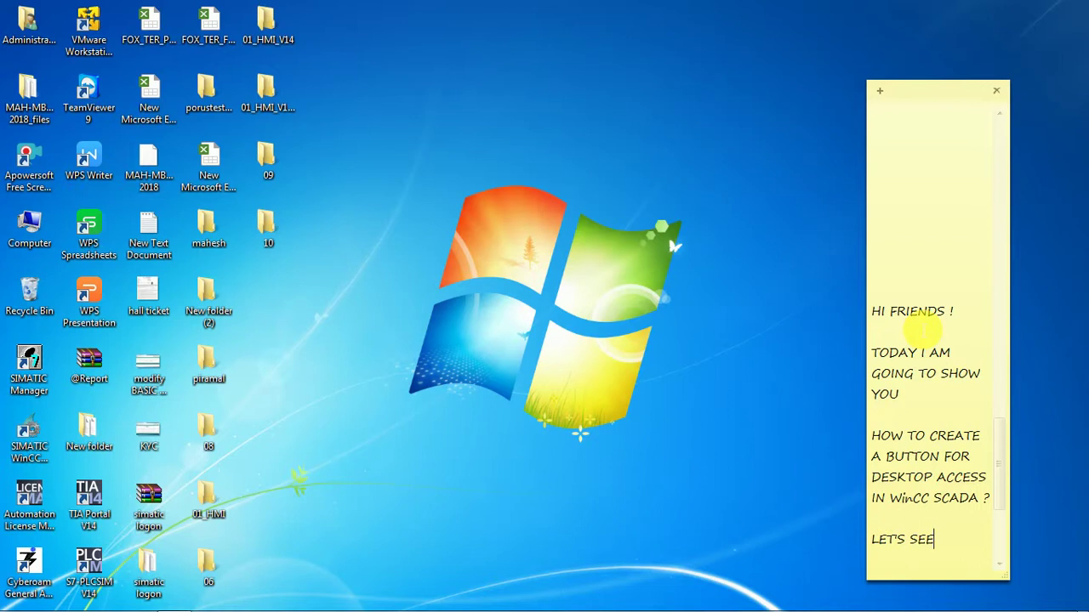
type("GUYS..")
key("Return")
Open the SIMATIC WinCC Explorer desktop shortcut from its context menu, loading K_BLOCK_RCVD.
left_click(23, 430)
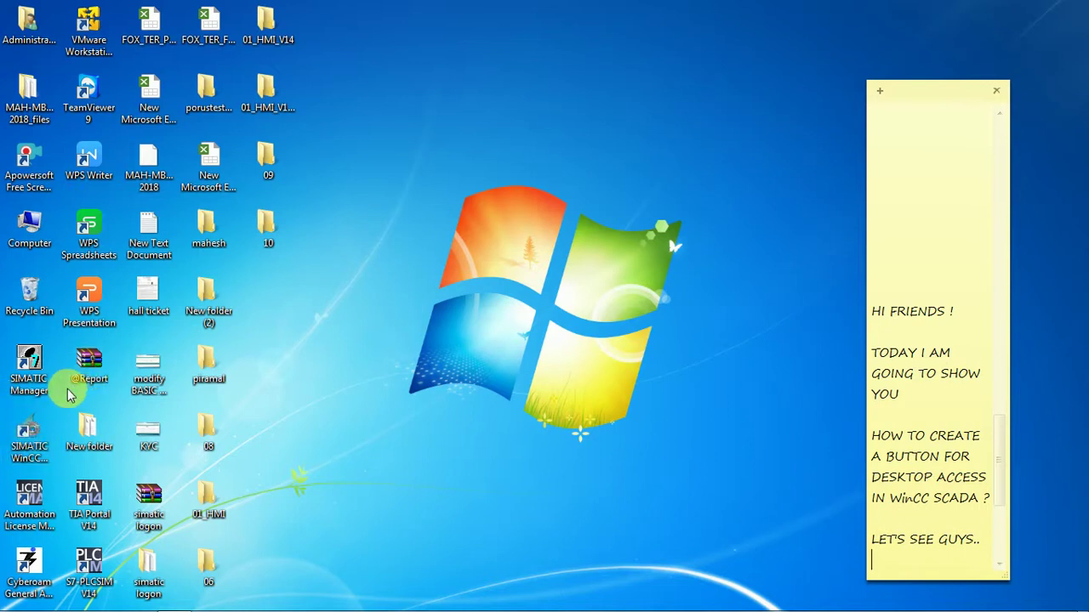
right_click(45, 431)
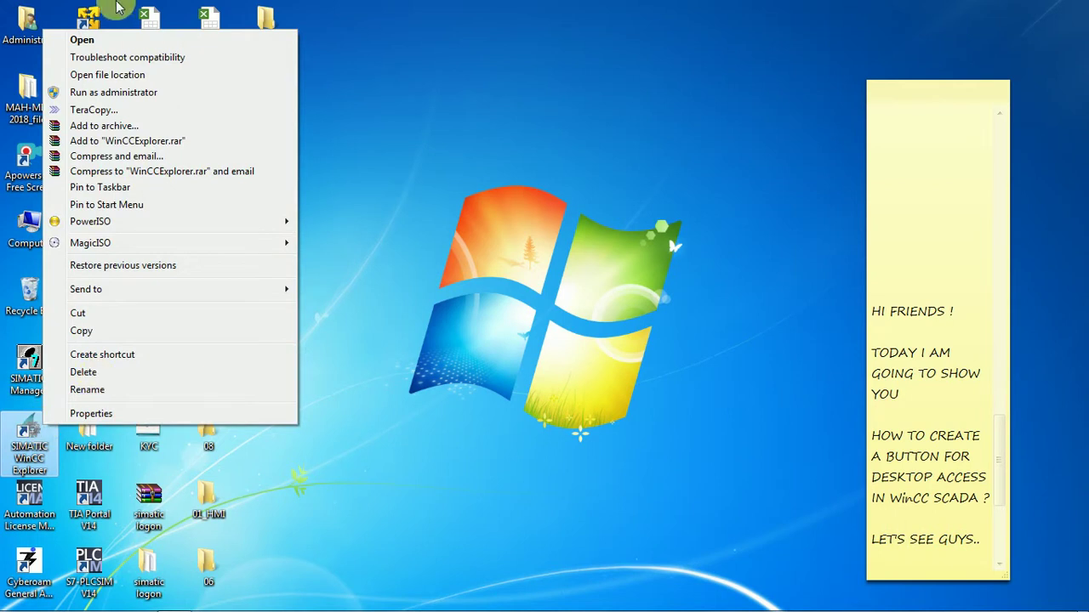
left_click(88, 45)
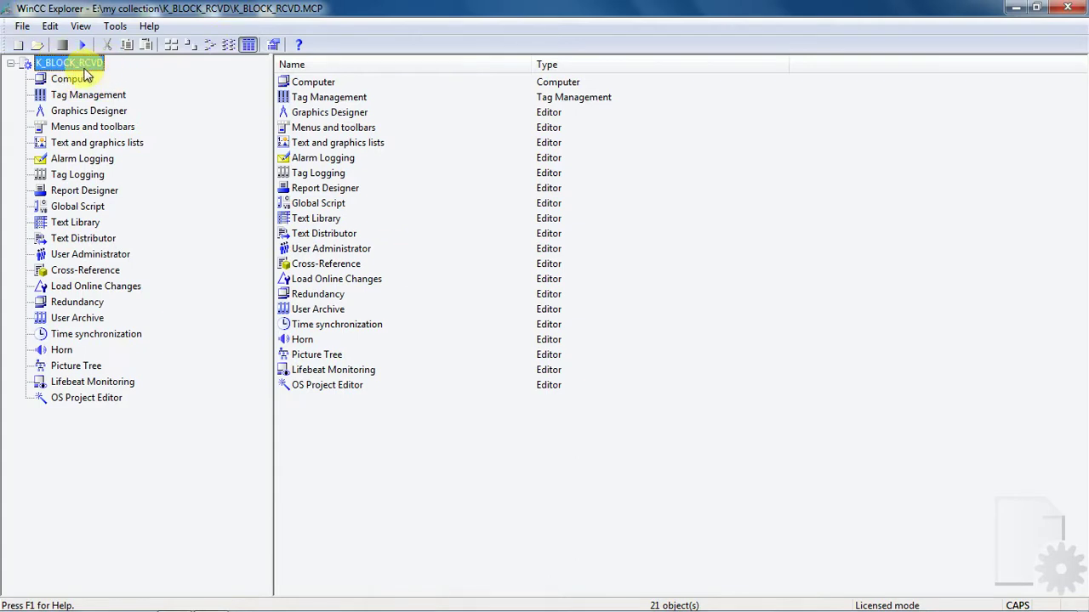
Bring the sticky note forward and add the line 'HERE I HAVE ONE PROJECT'.
mouse_move(858, 595)
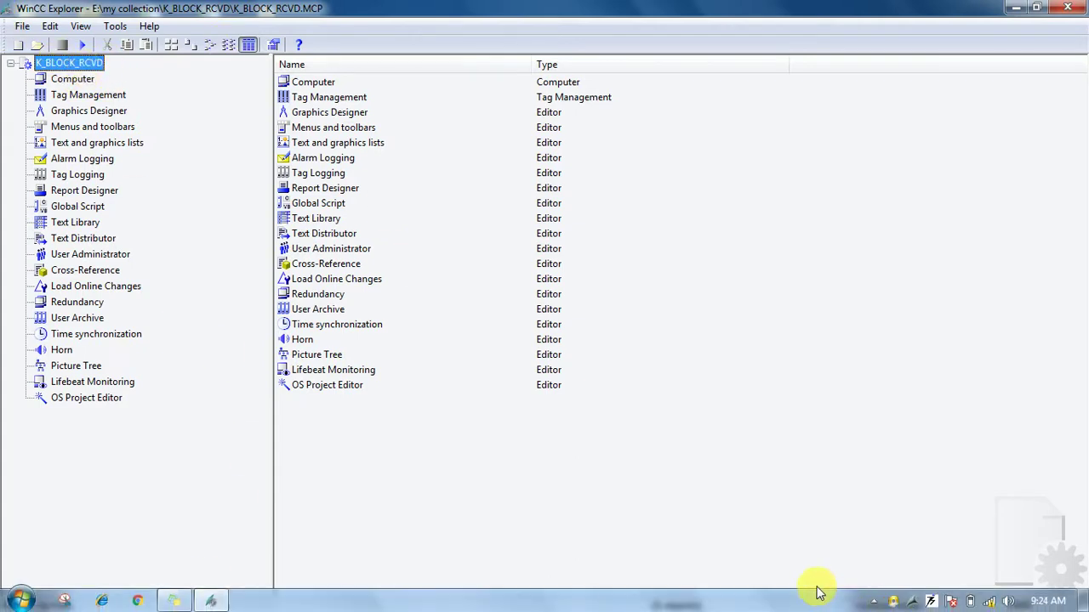
left_click(173, 603)
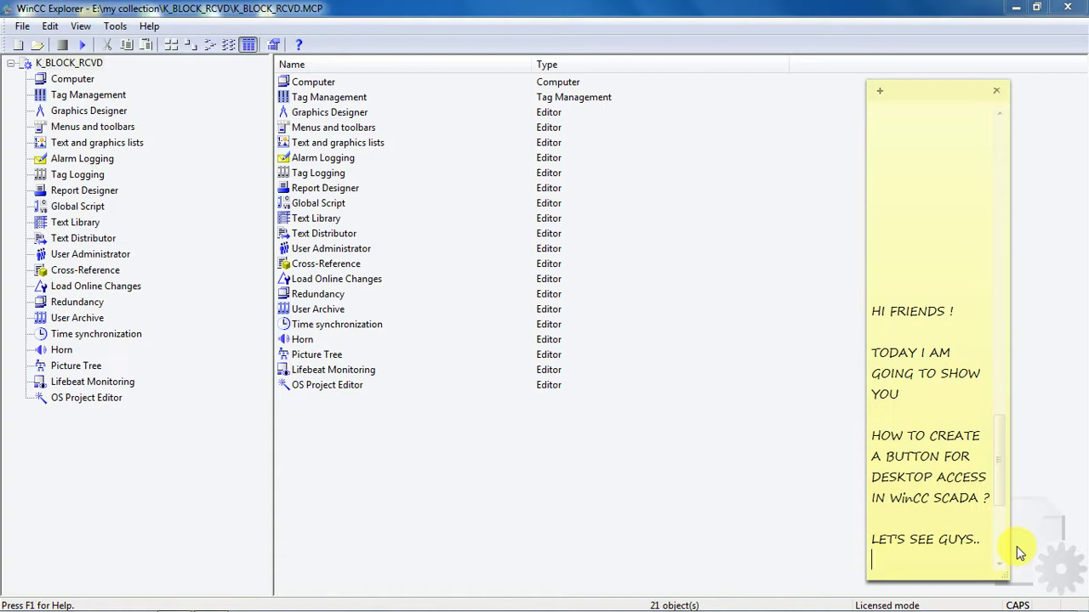
key("Return")
type("HE")
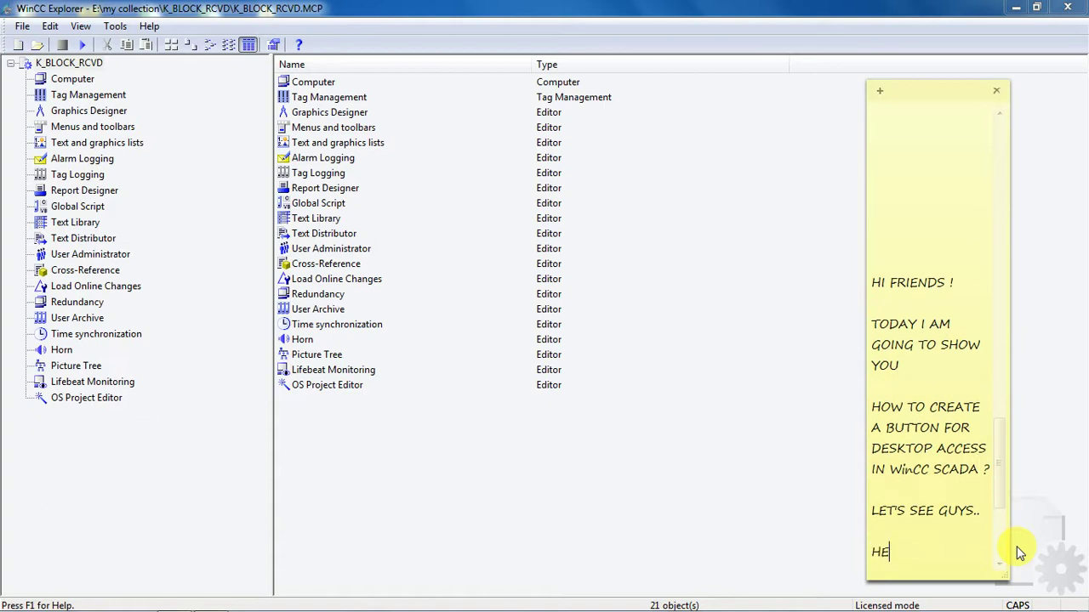
type("RE I HAVE ONE PR")
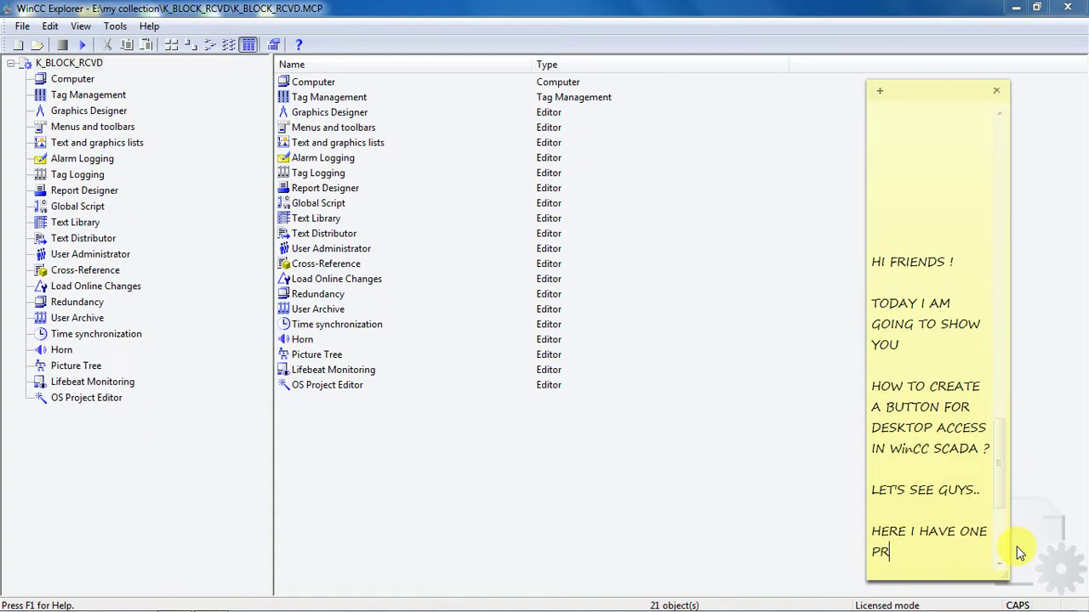
type("OJECT")
After a blank line, add 'LET'S SEE THE RUNTIME WINDOW FIRST...' to the note.
key("Return")
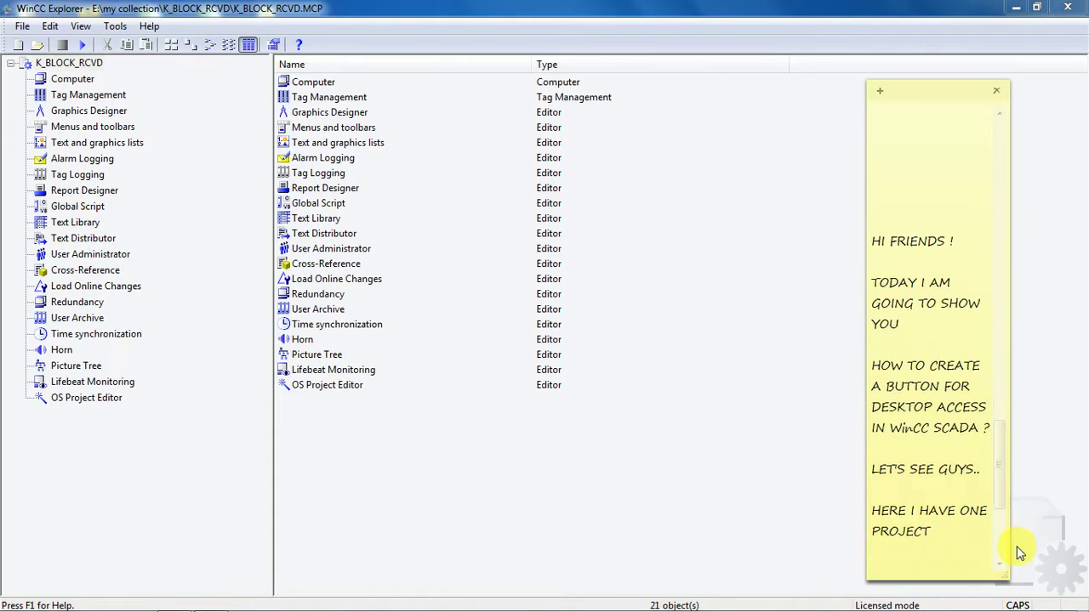
key("Return")
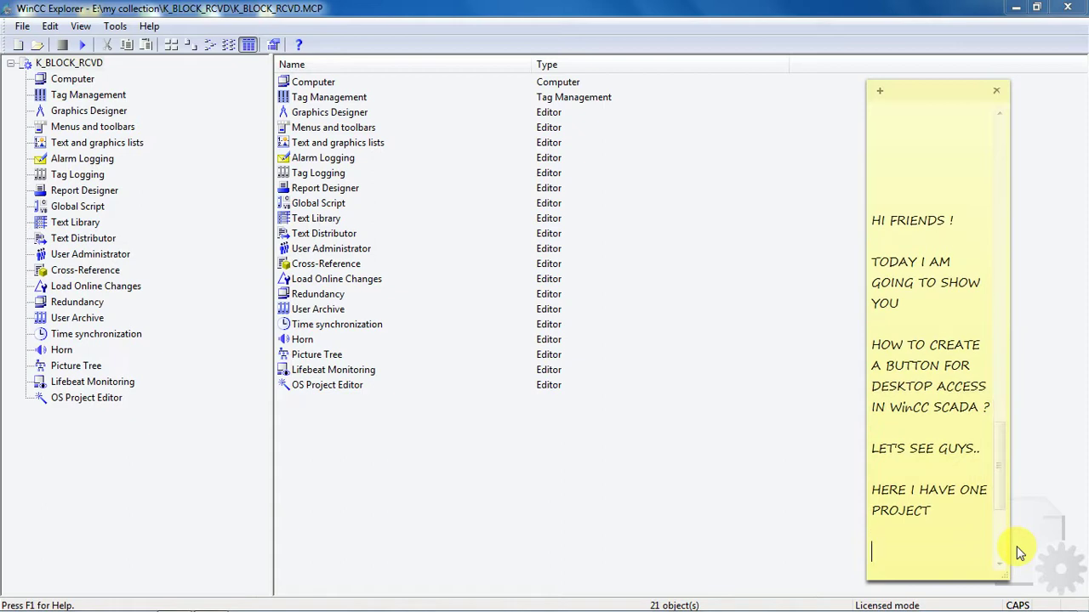
type("LET 'S SEE THE RU")
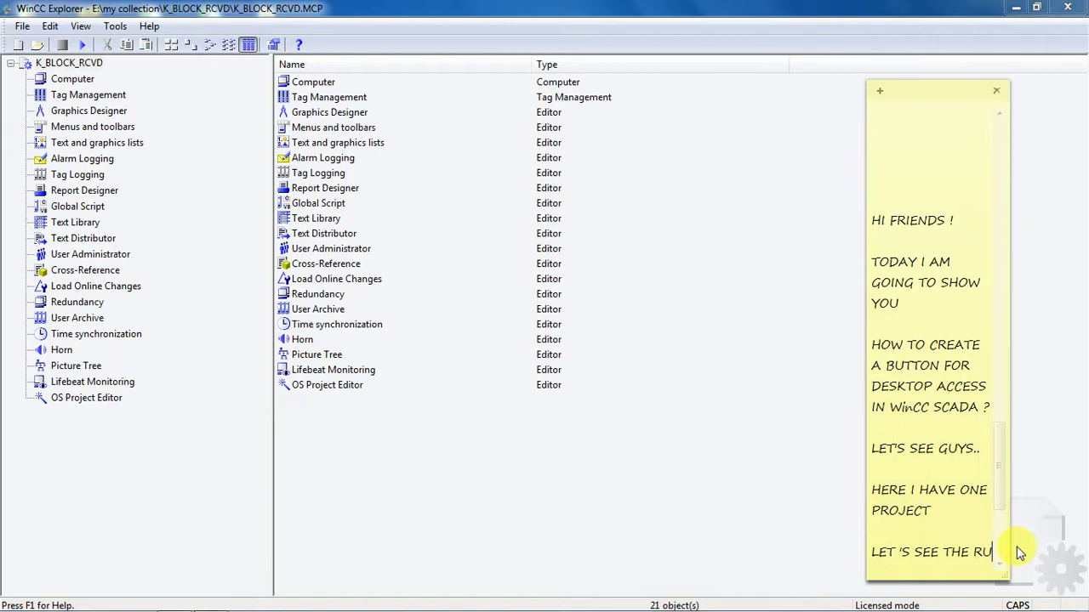
type("NTIME ")
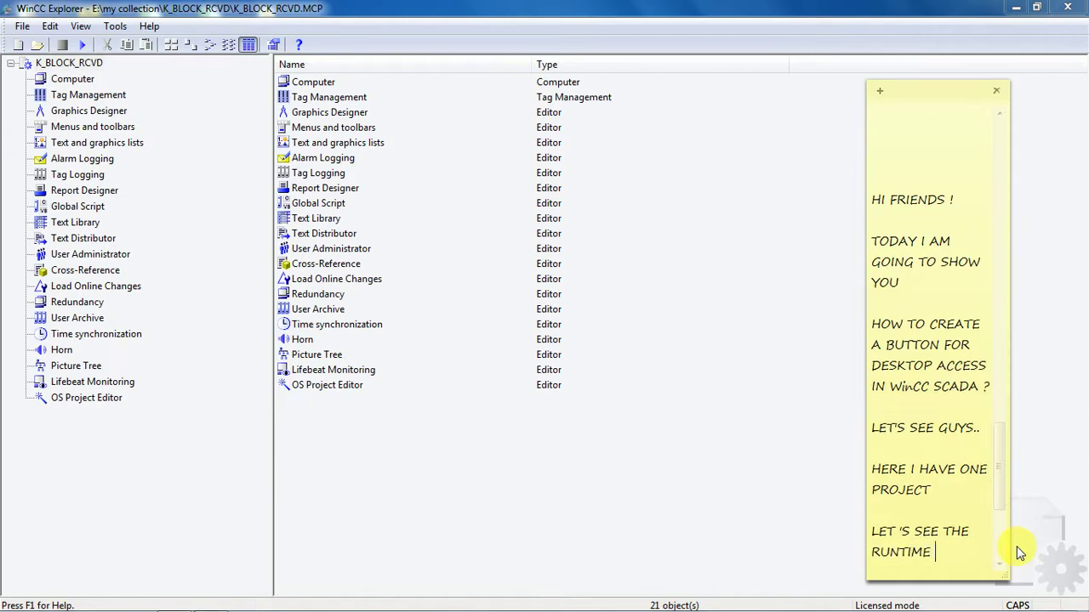
type("WINDOW")
key("Return")
type("F")
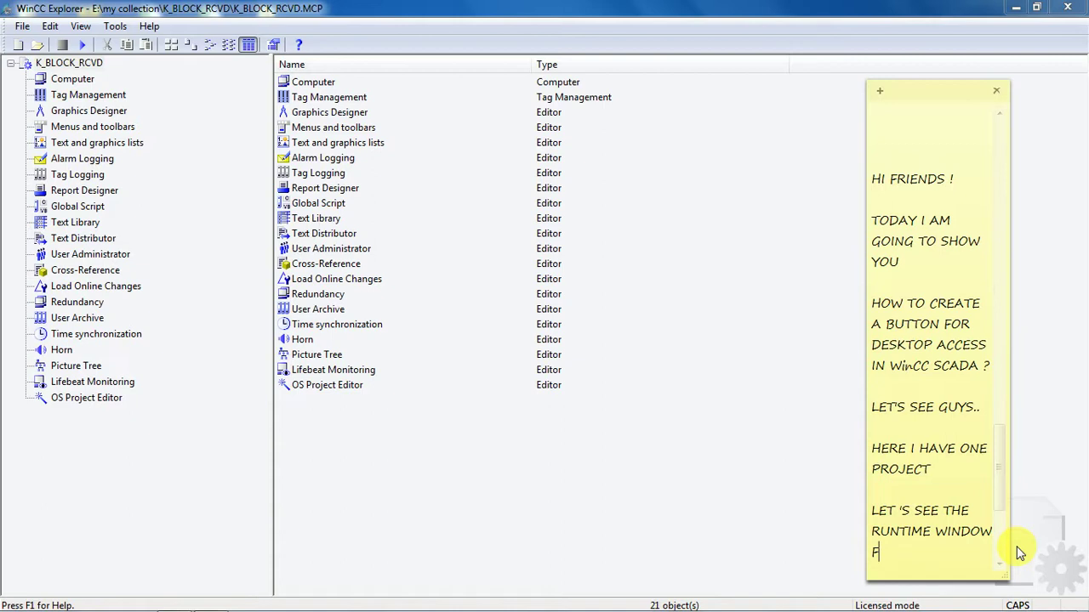
type("IRST...")
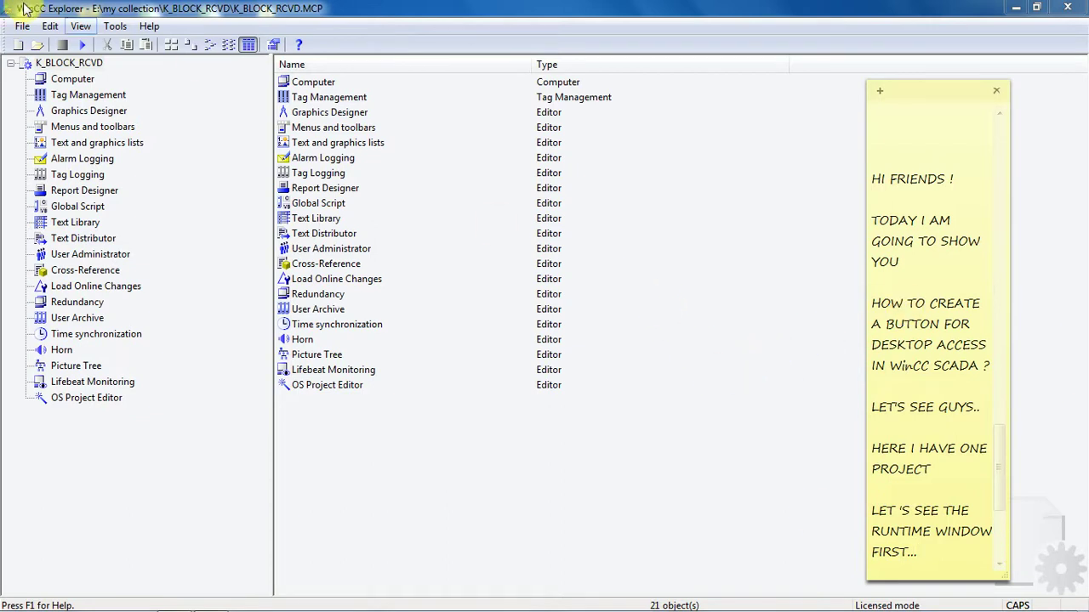
Activate the K_BLOCK_RCVD project from the WinCC Explorer toolbar to start Runtime.
left_click(85, 45)
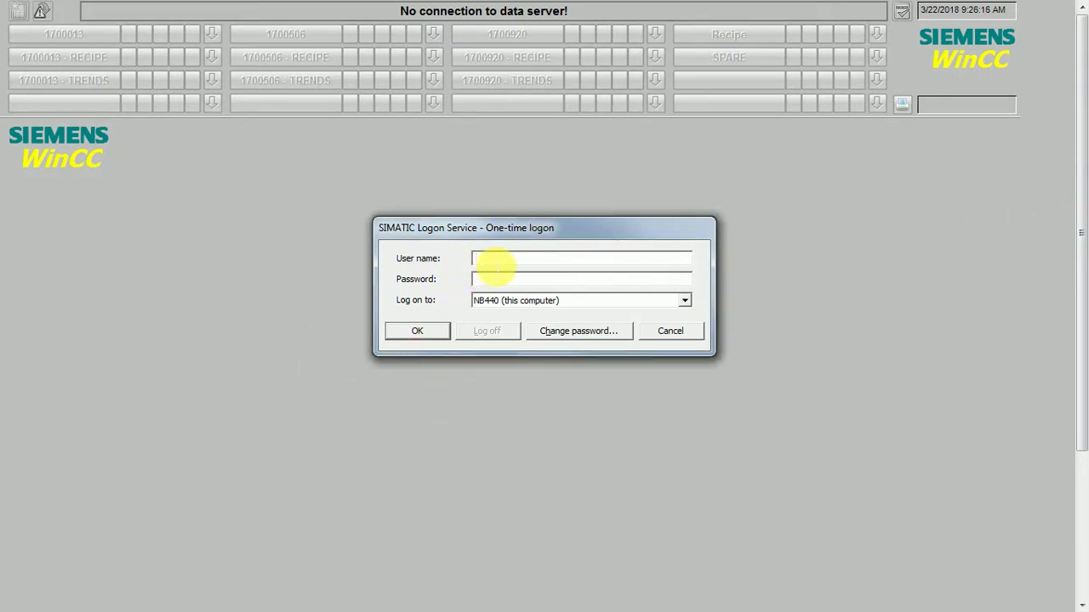
Enter the user name and password in the SIMATIC Logon dialog and confirm.
type("FO")
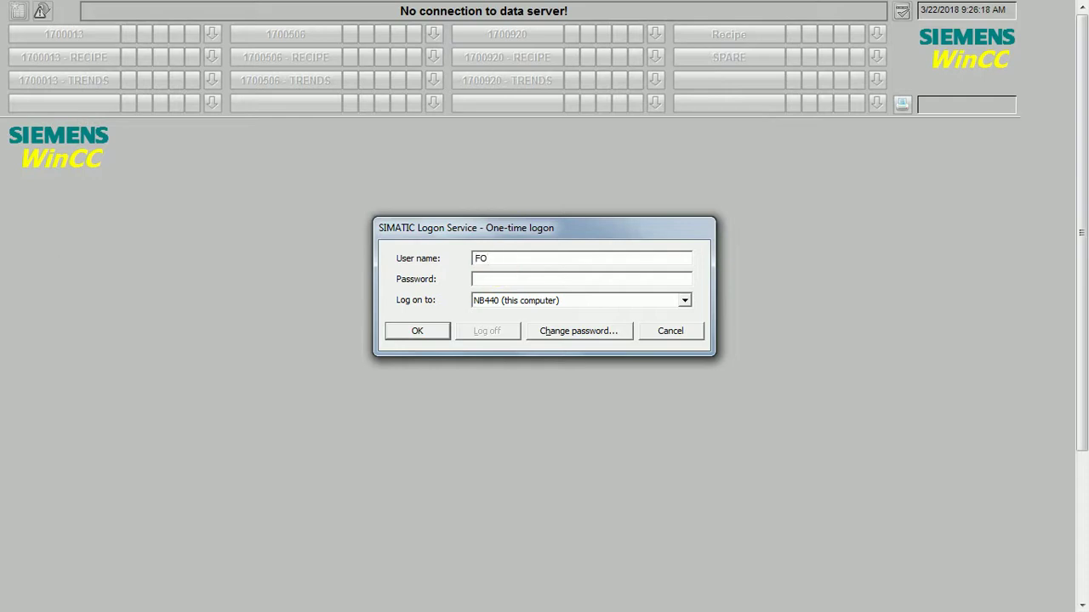
key("Caps_Lock")
type("fox123")
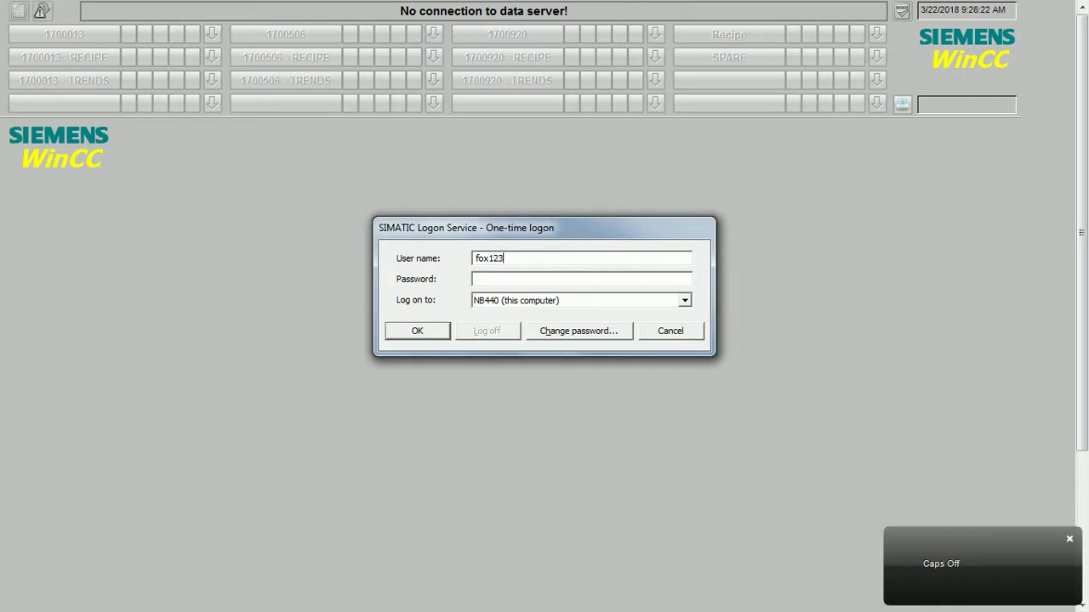
key("Tab")
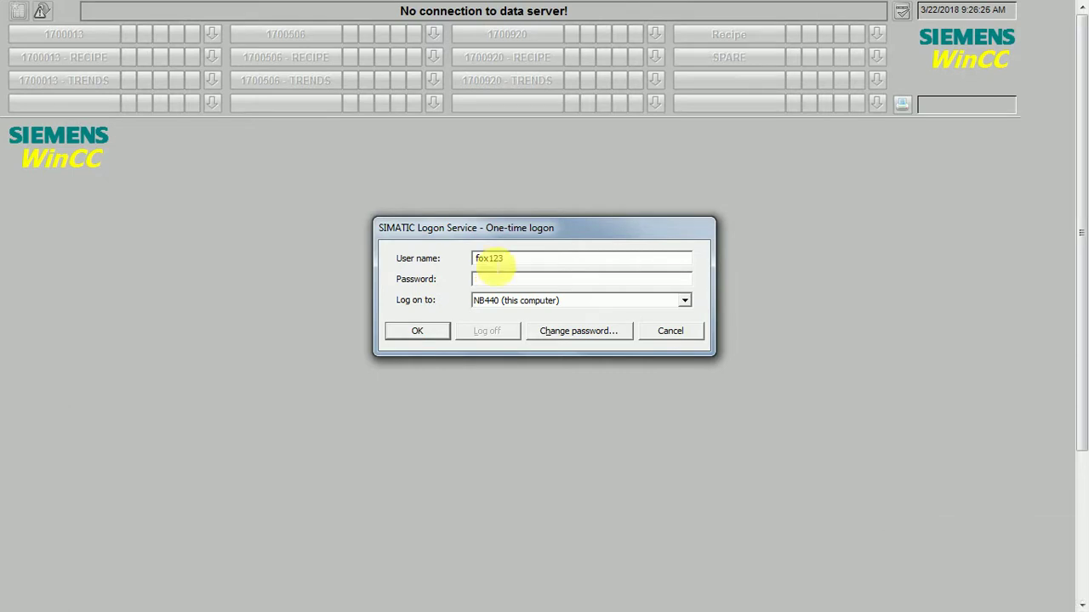
type("*****")
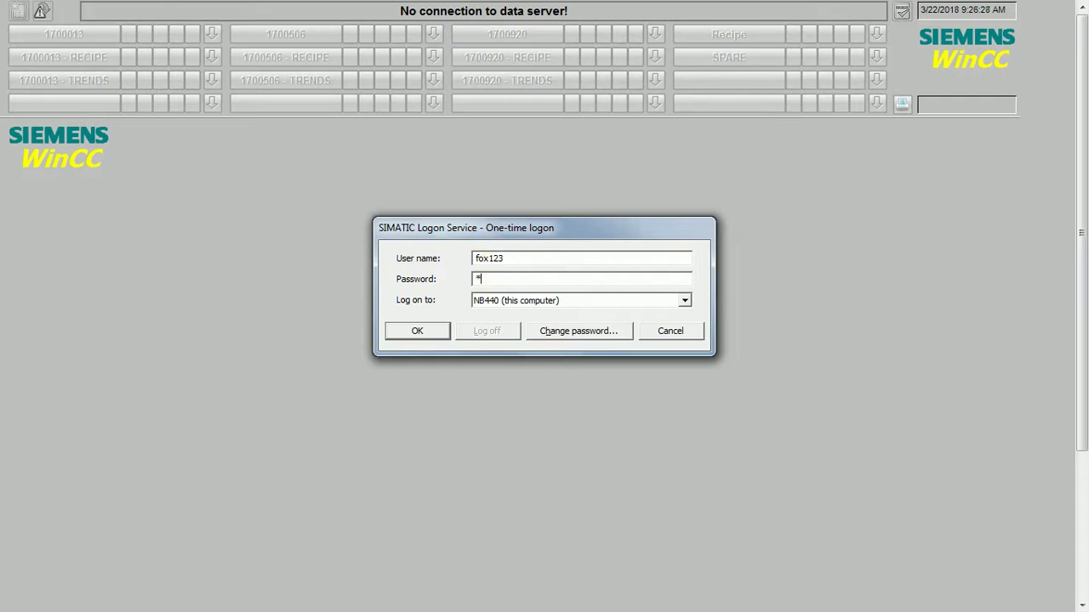
type("******")
key("Return")
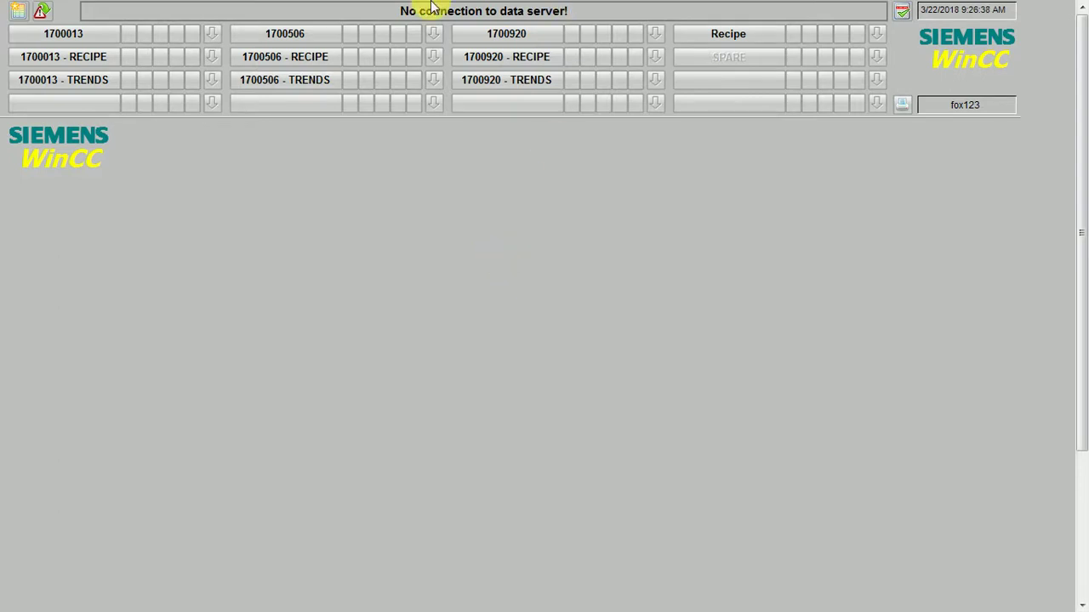
Go from the 1700013 picture to 1700506, scroll its lower section, and toggle the bottom keyset.
left_click_drag(1081, 176, 1079, 426)
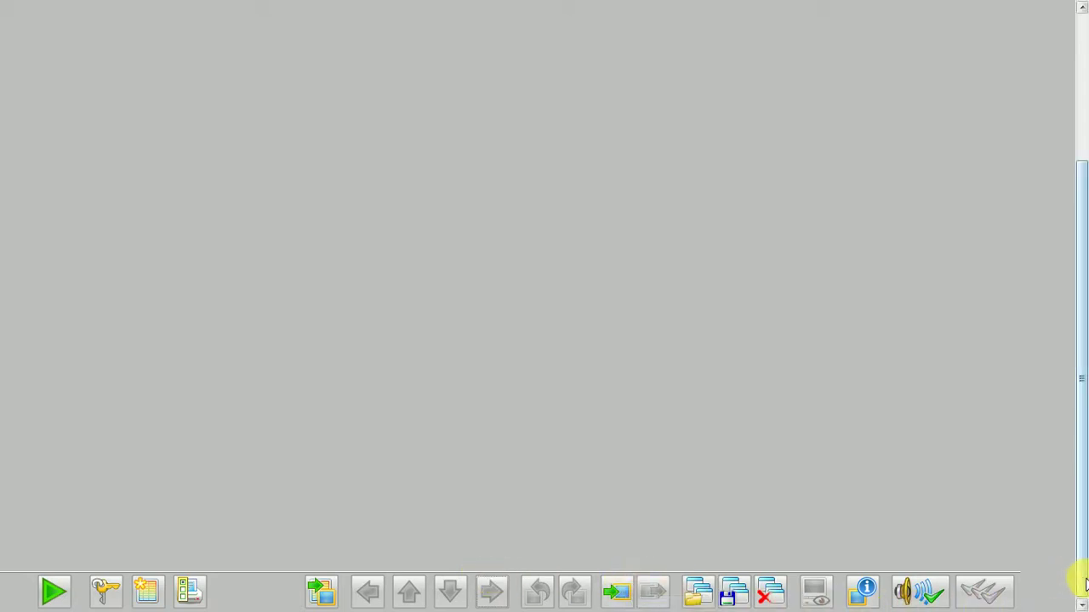
left_click_drag(1085, 583, 1086, 591)
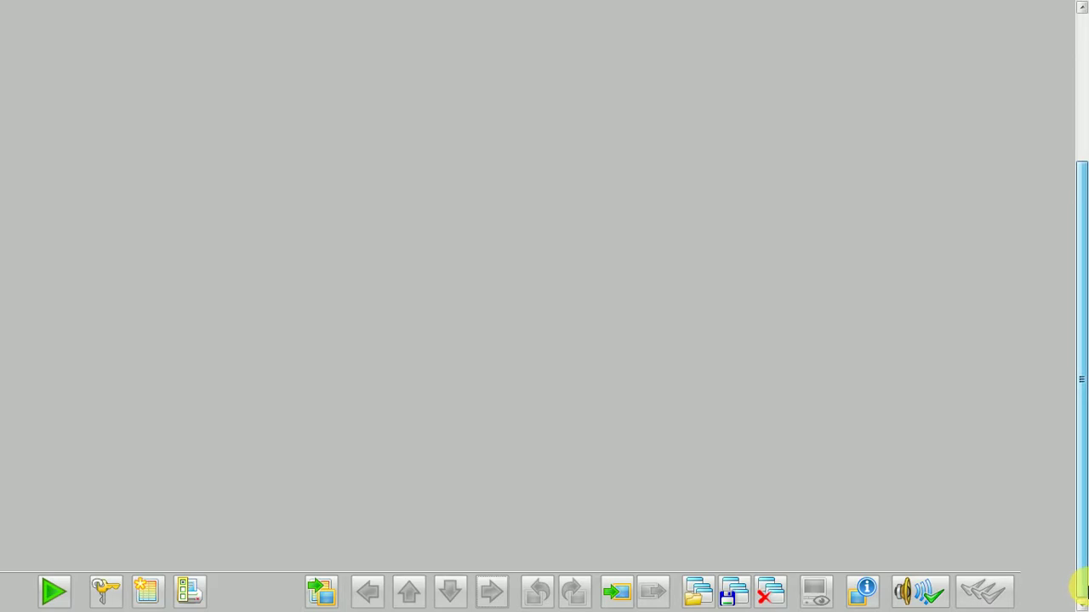
left_click_drag(1084, 588, 1079, 441)
left_click(64, 34)
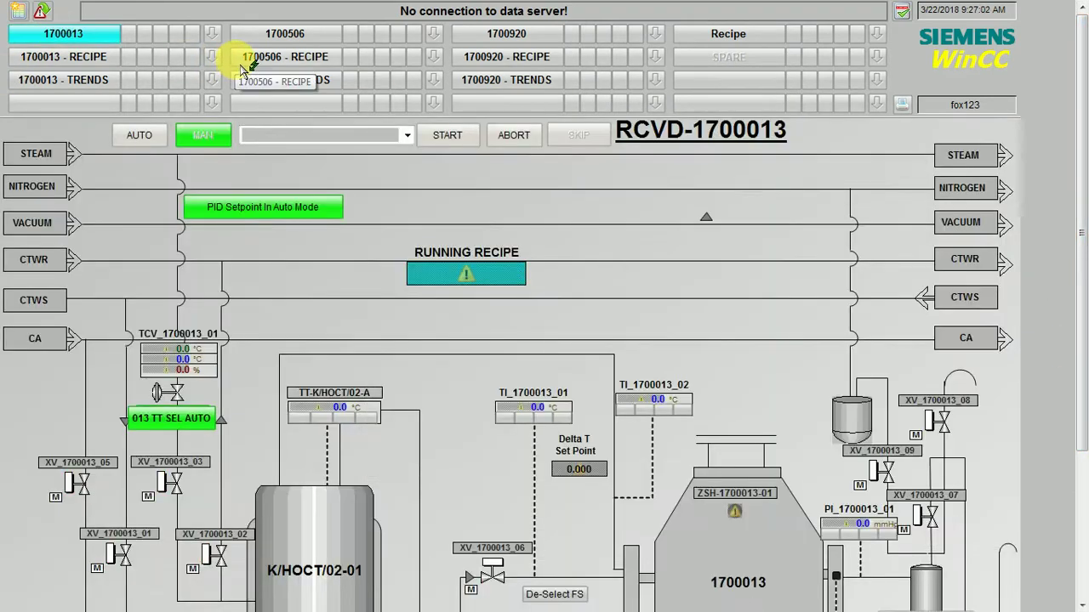
left_click(285, 34)
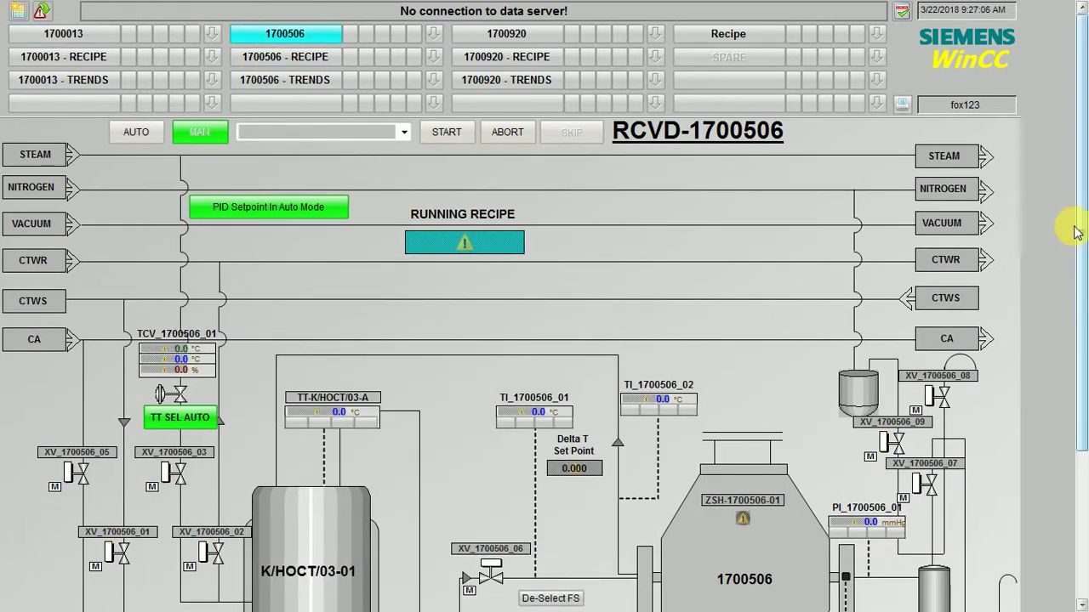
left_click_drag(1074, 226, 1070, 449)
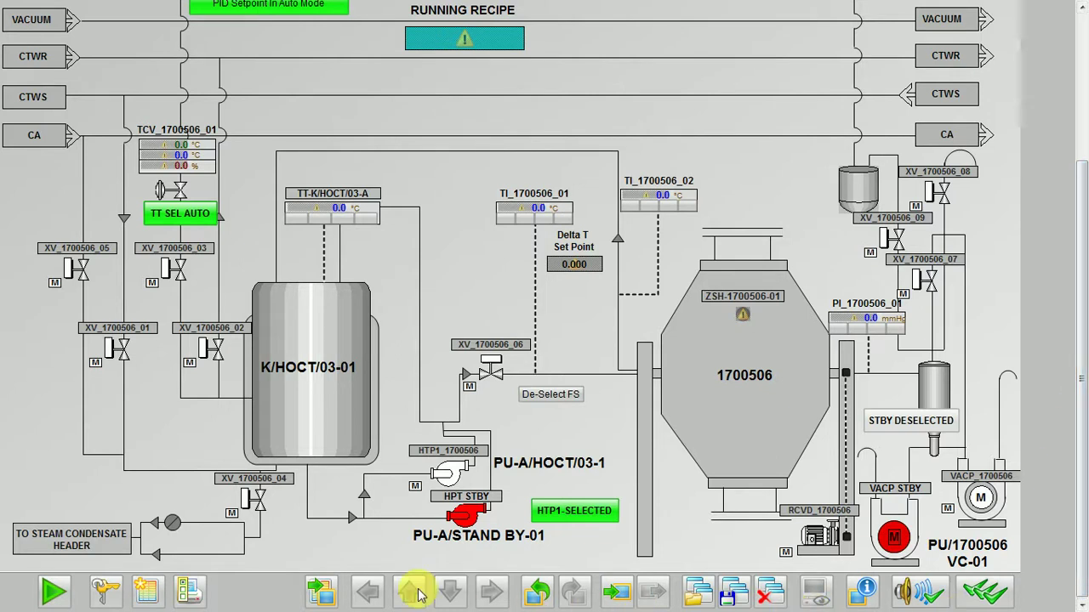
left_click(53, 590)
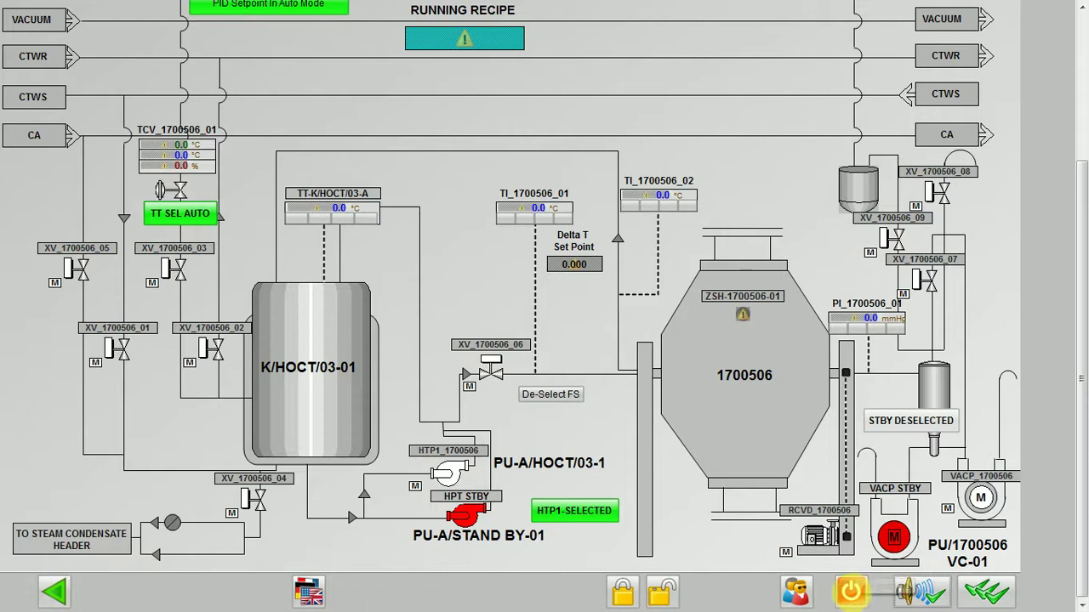
left_click(54, 590)
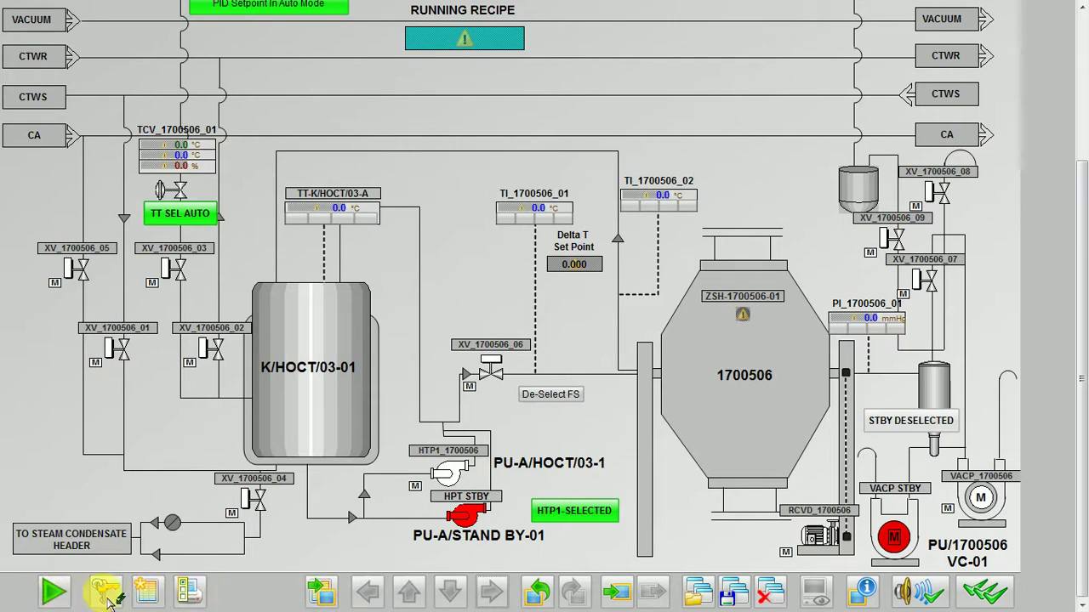
Deactivate WinCC Runtime using the power button on the alternate toolbar keyset.
left_click(53, 590)
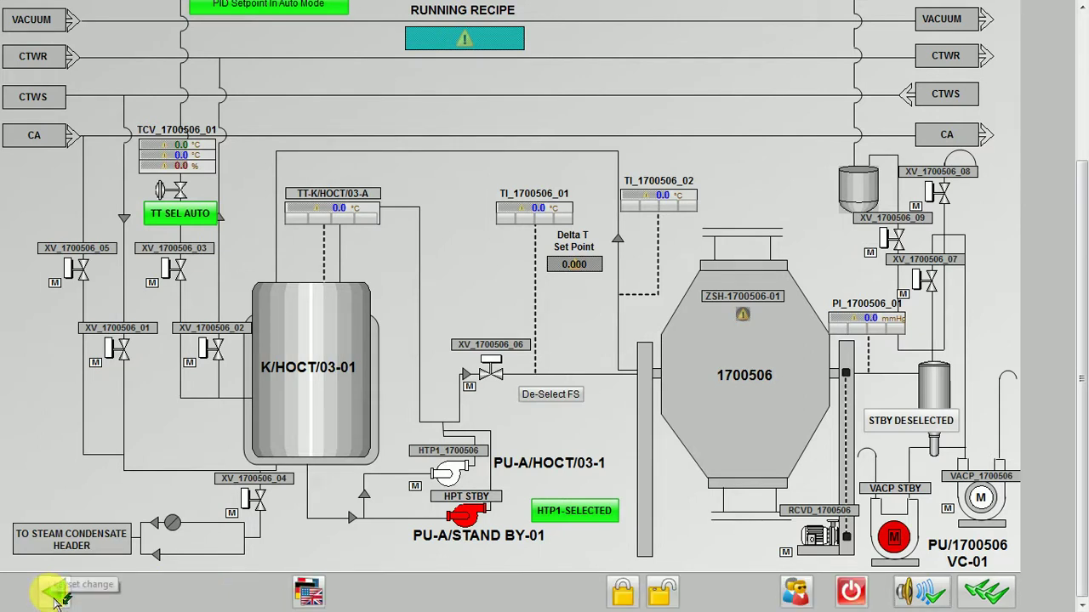
left_click(854, 594)
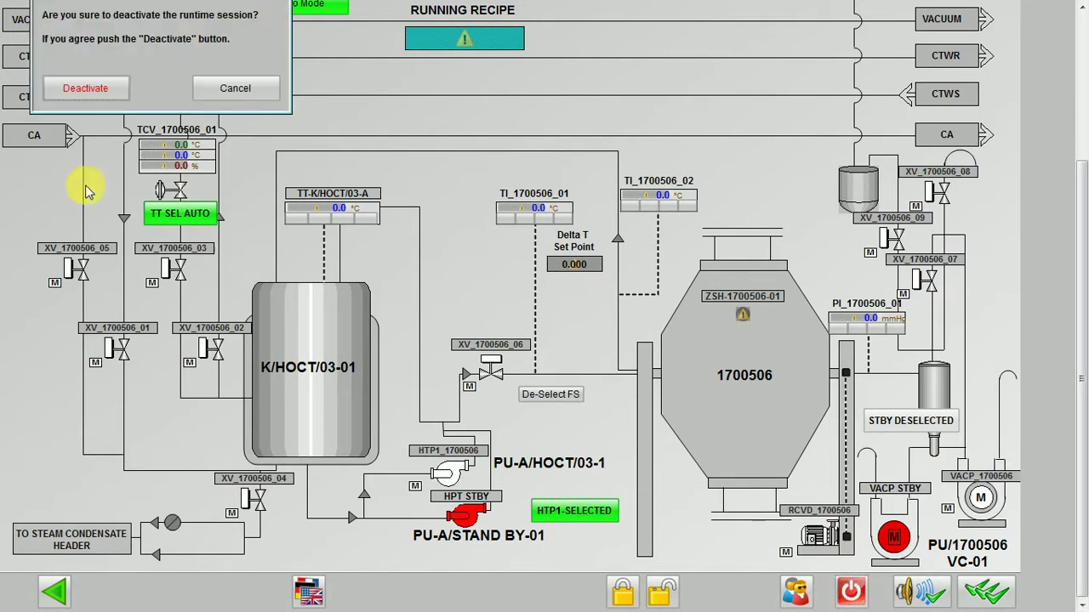
left_click(79, 99)
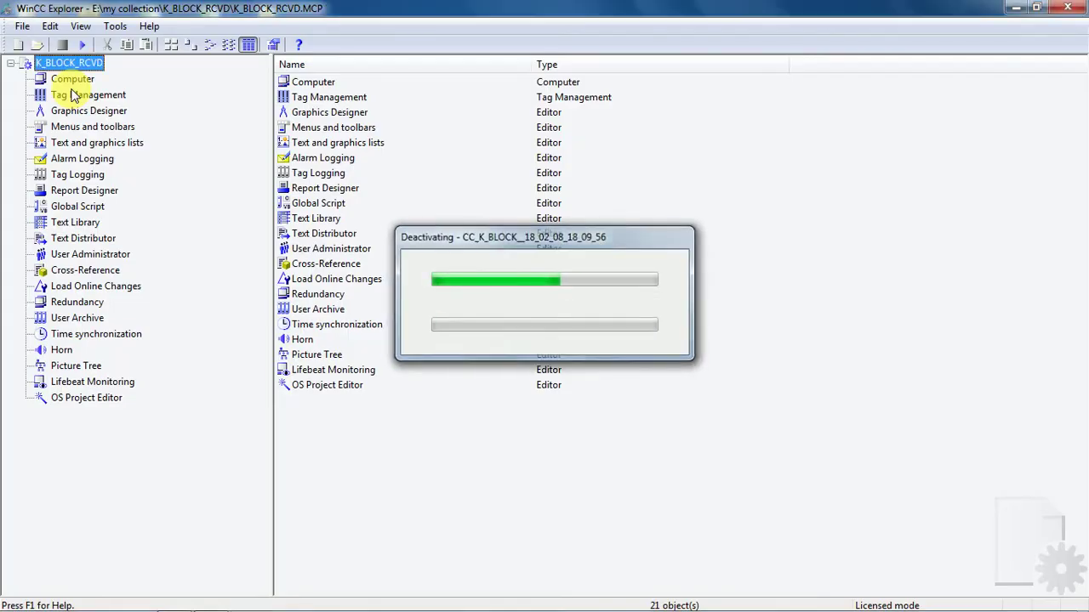
List the project's Graphics Designer pictures in WinCC Explorer and bring the sticky note forward.
left_click(89, 111)
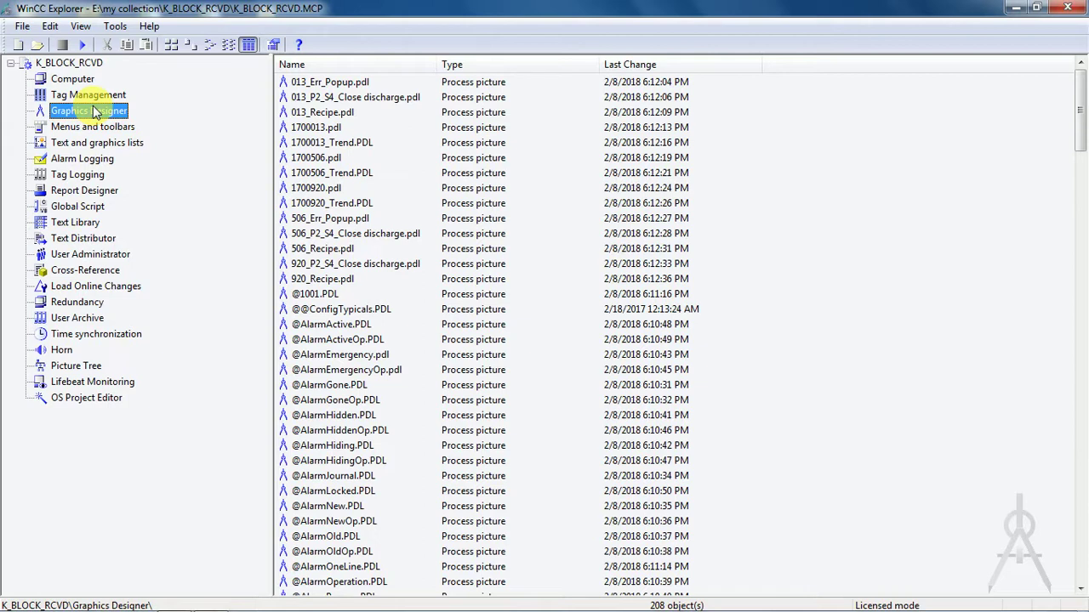
mouse_move(352, 603)
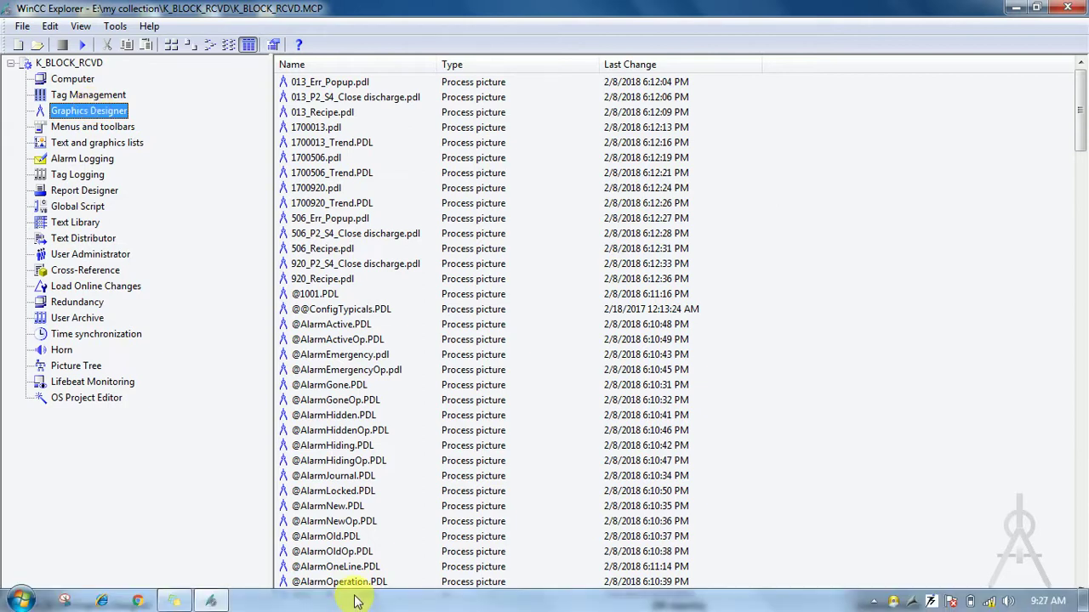
left_click(175, 601)
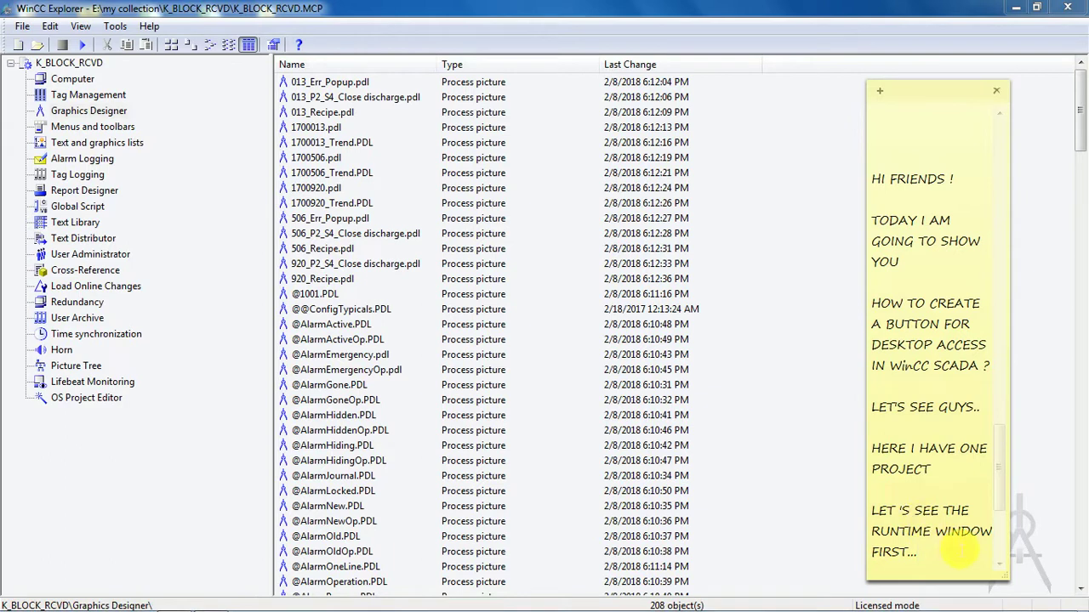
left_click(945, 544)
key("Return")
key("Return")
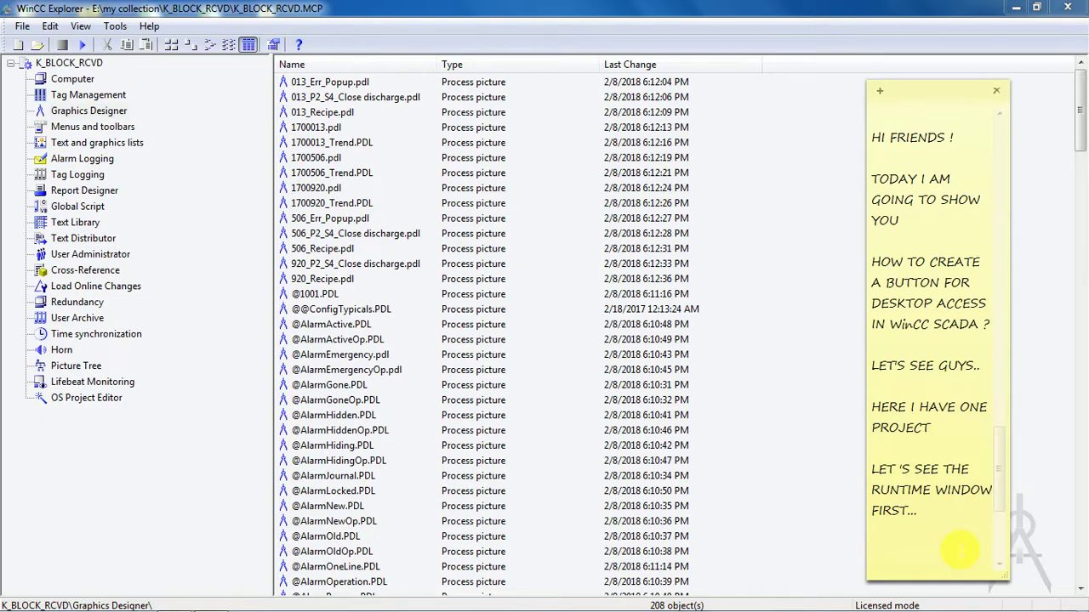
type("g")
key("BackSpace")
type("open @ b")
key("BackSpace")
key("BackSpace")
type("button 11")
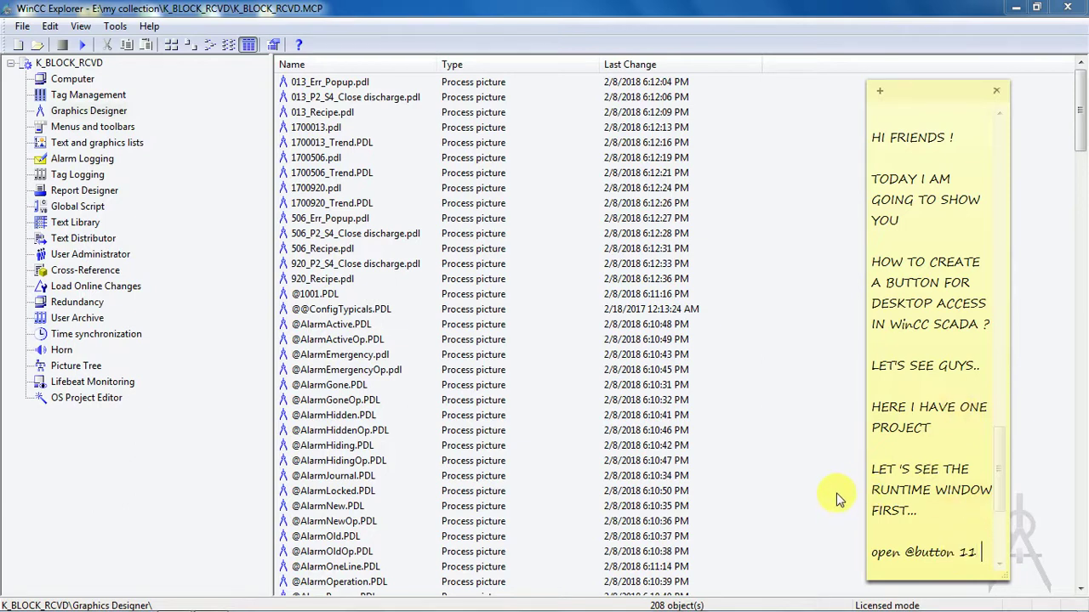
type("in g")
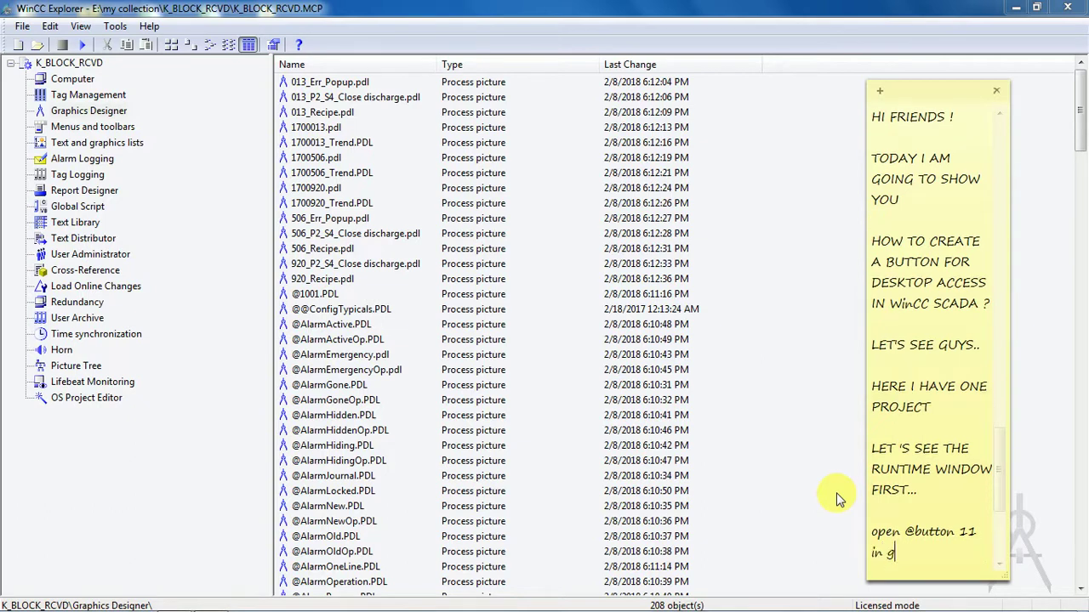
type("raphic designner")
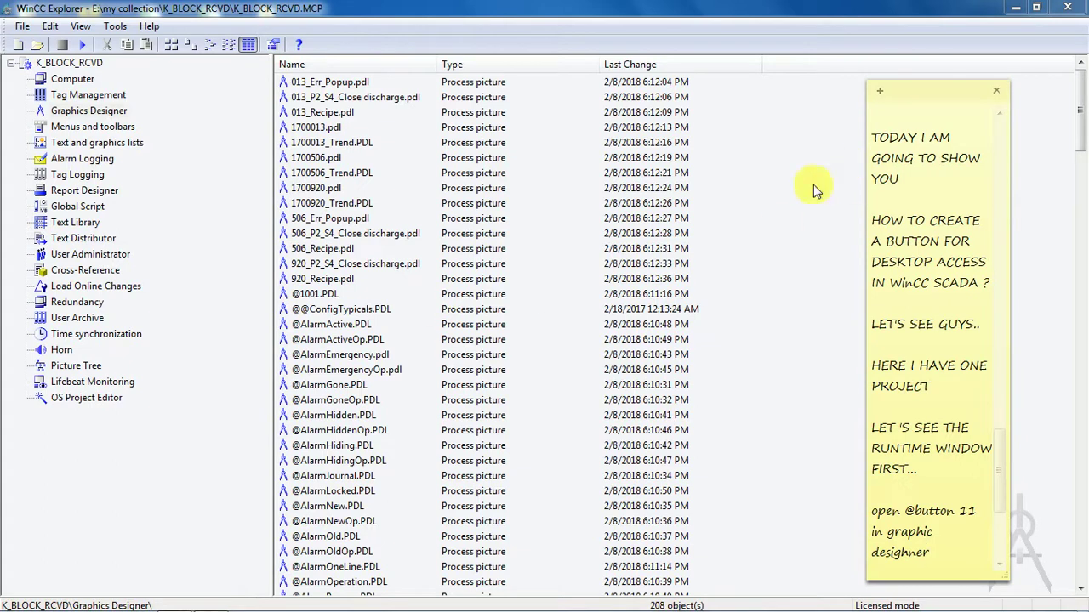
left_click(448, 601)
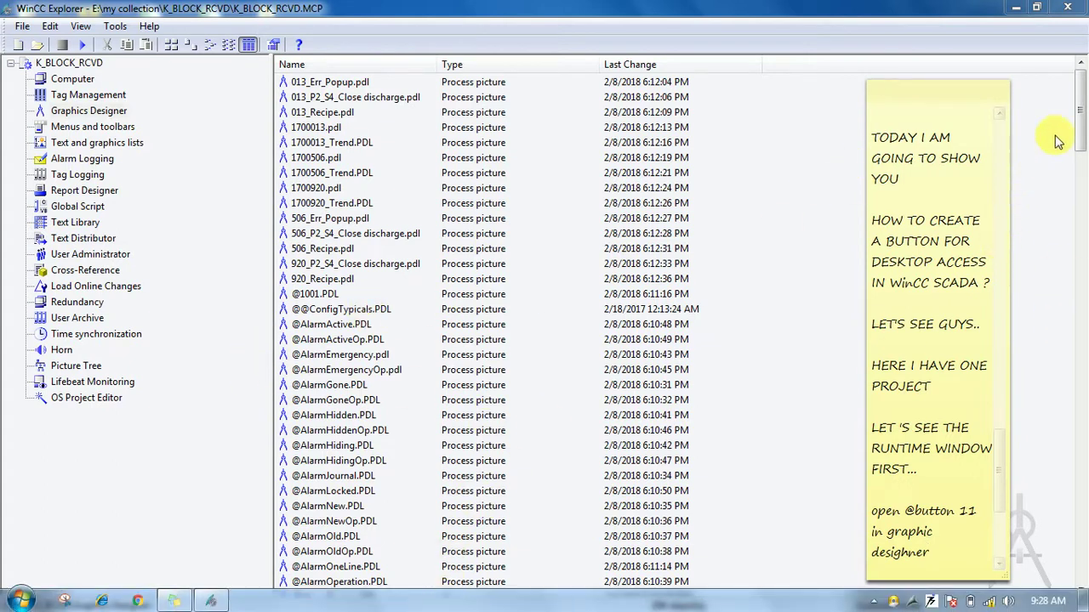
left_click_drag(1078, 129, 1079, 232)
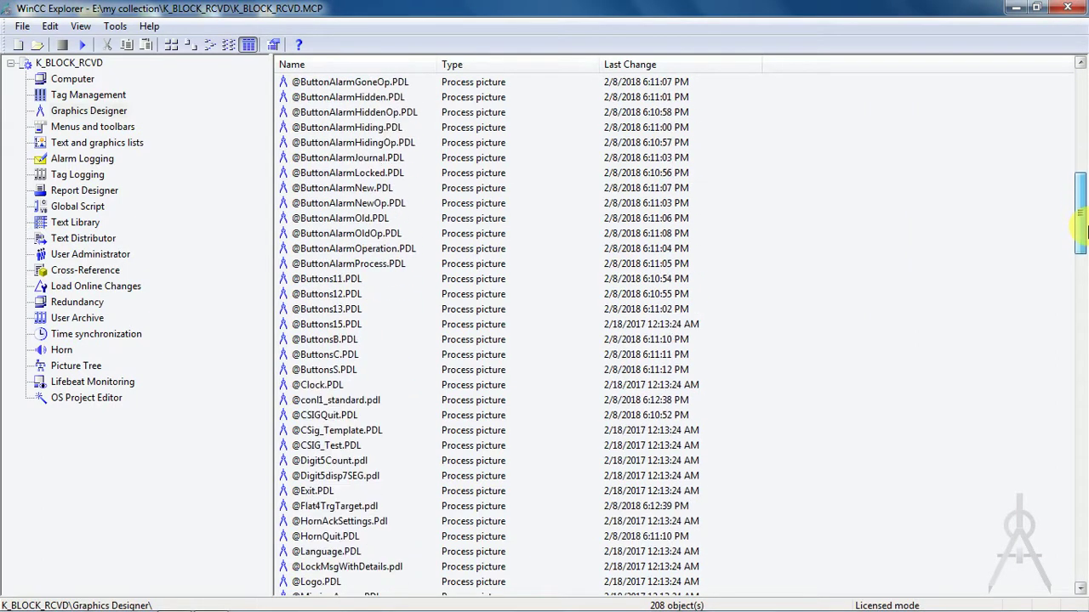
left_click(340, 279)
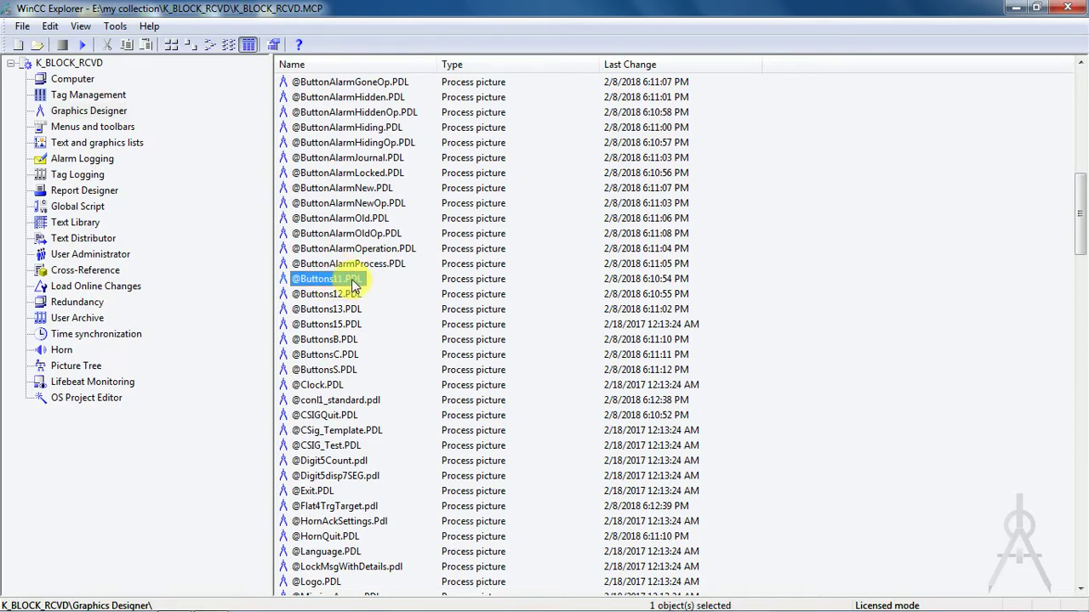
left_click(347, 279)
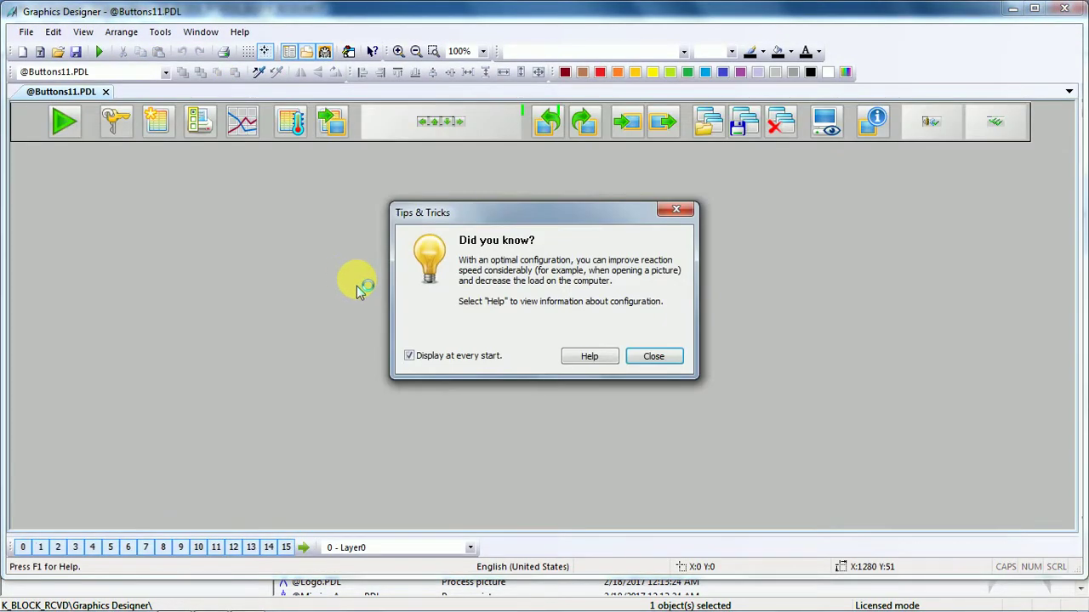
Dismiss the tips dialog and nudge the green start button three pixels left.
left_click(655, 357)
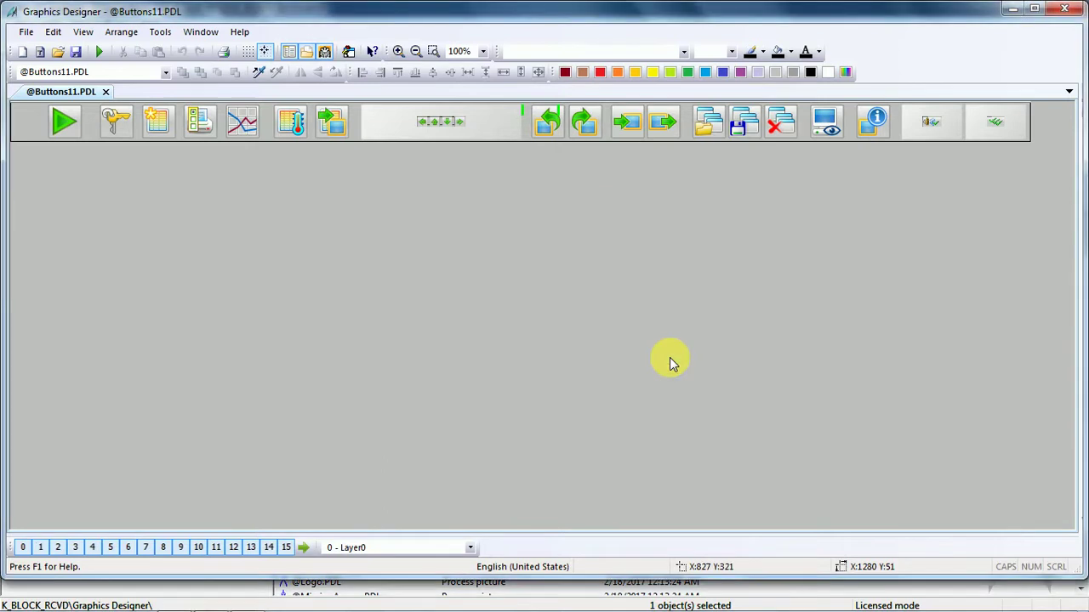
left_click(75, 132)
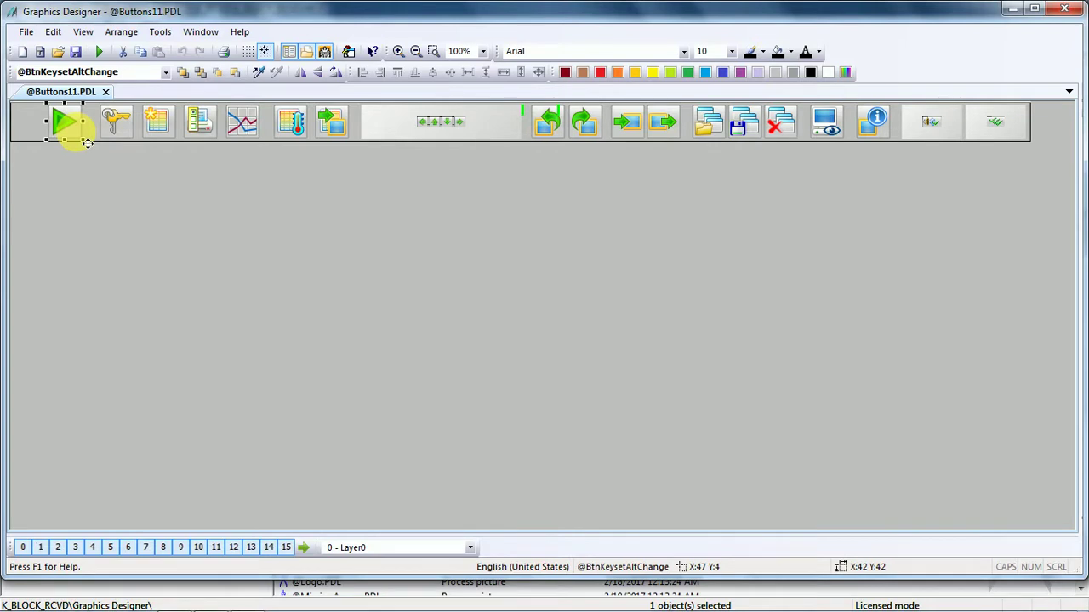
key("Left")
key("Left")
key("Left")
key("Left")
key("Left")
key("Left")
key("Left")
key("Left")
key("Left")
key("Left")
key("Left")
key("Left")
key("Left")
key("Left")
key("Left")
key("Left")
key("Left")
key("Left")
key("Left")
key("Left")
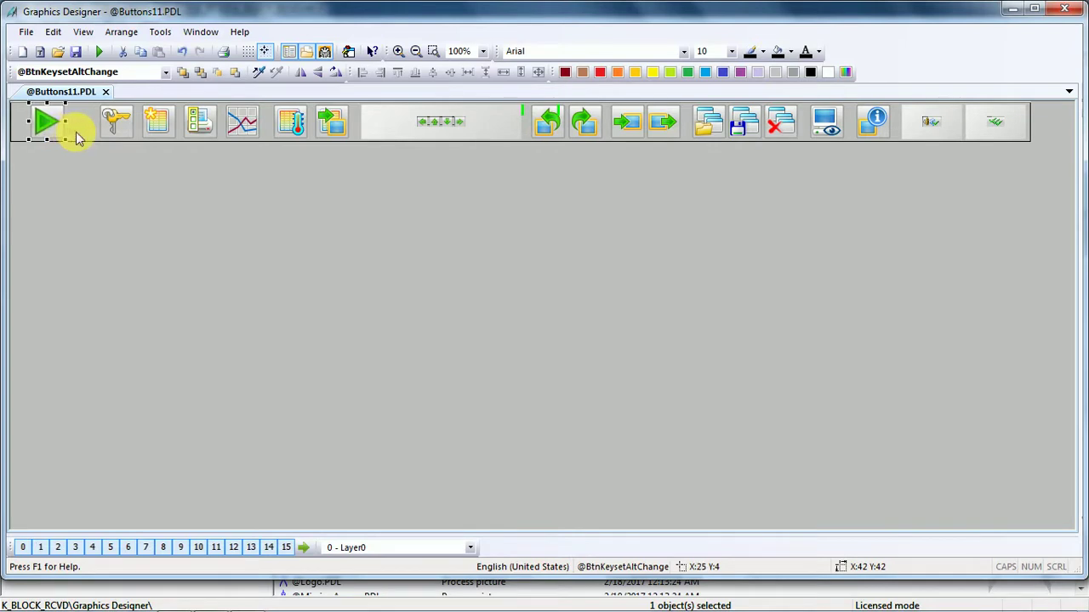
key("Left")
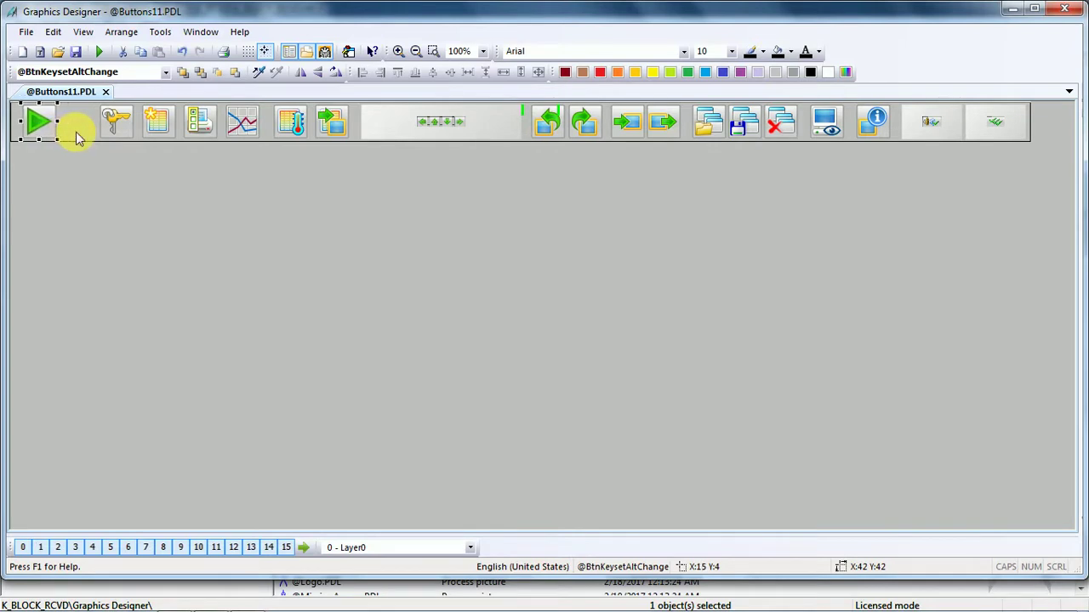
key("Left")
key("Left")
key("Left")
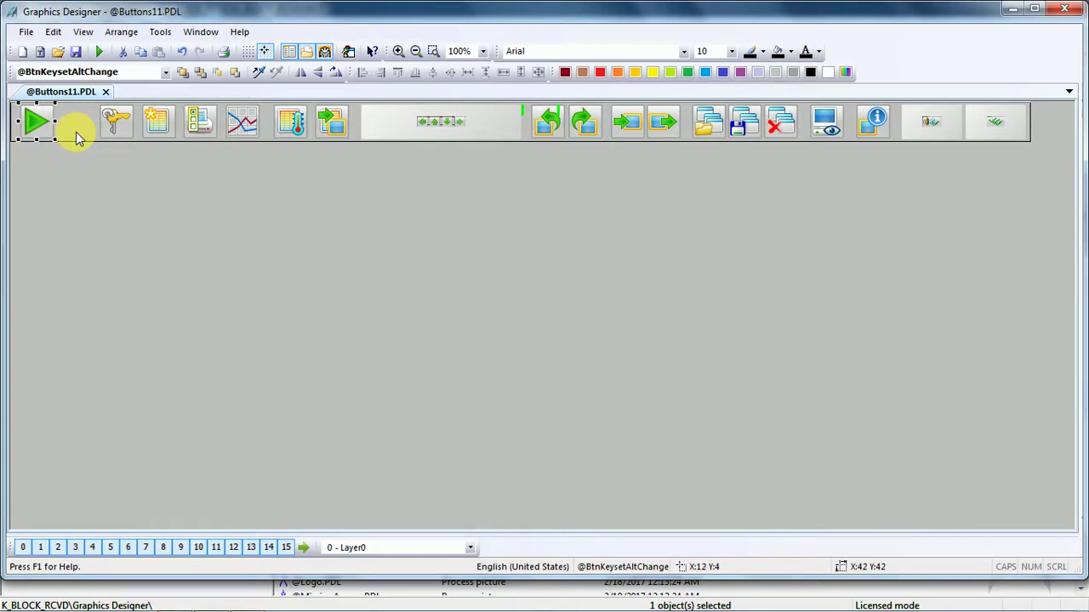
left_click(109, 189)
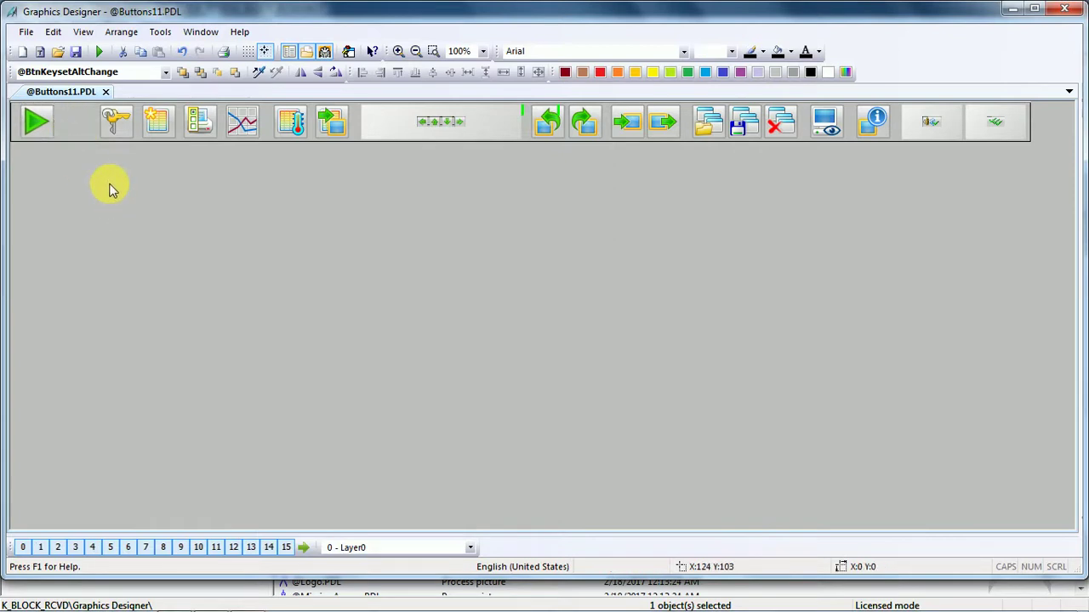
Duplicate the green play button and place the copy just right of it, level at Y 4.
right_click(38, 123)
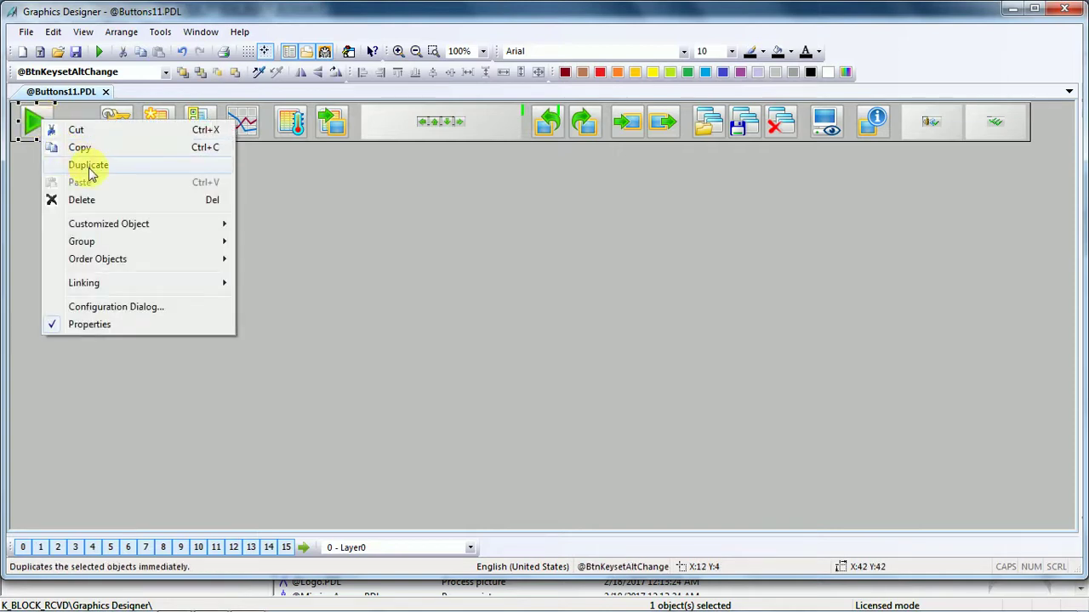
left_click(85, 165)
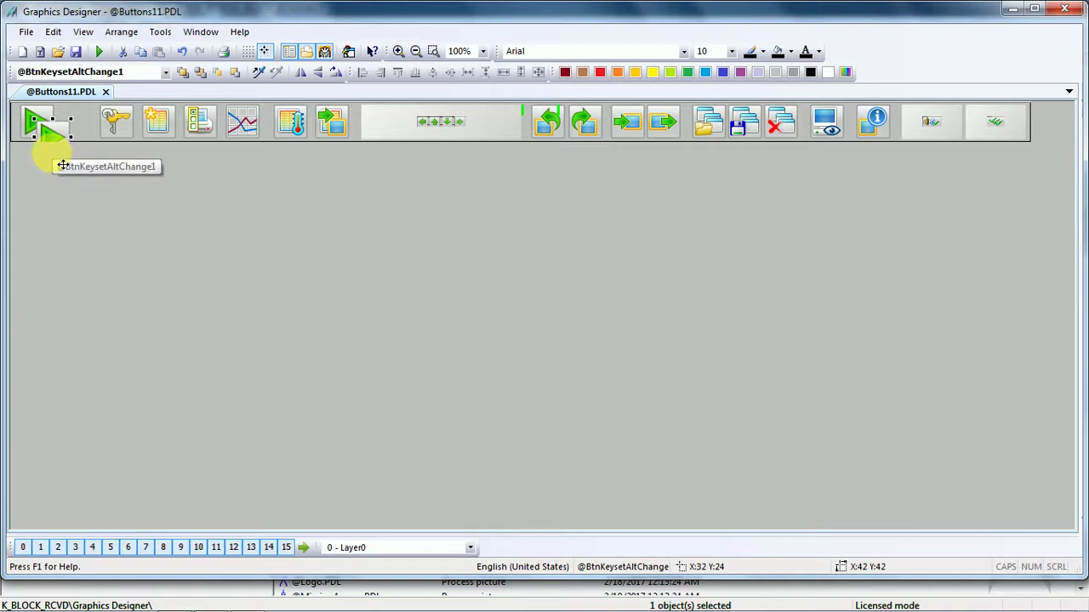
left_click_drag(62, 165, 97, 127)
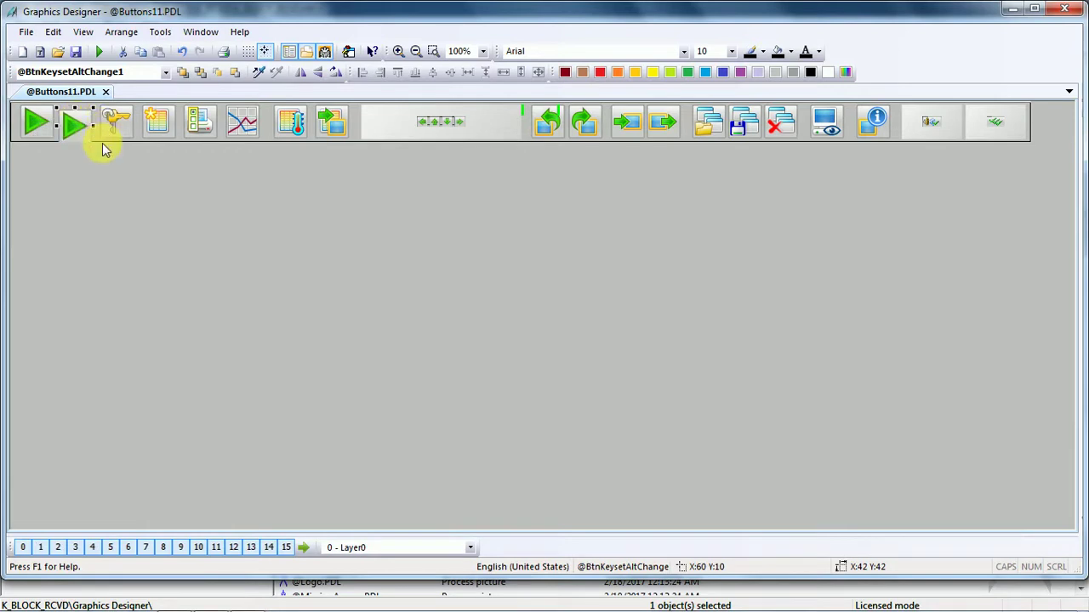
key("Up")
key("Up")
key("Up")
key("Up")
key("Up")
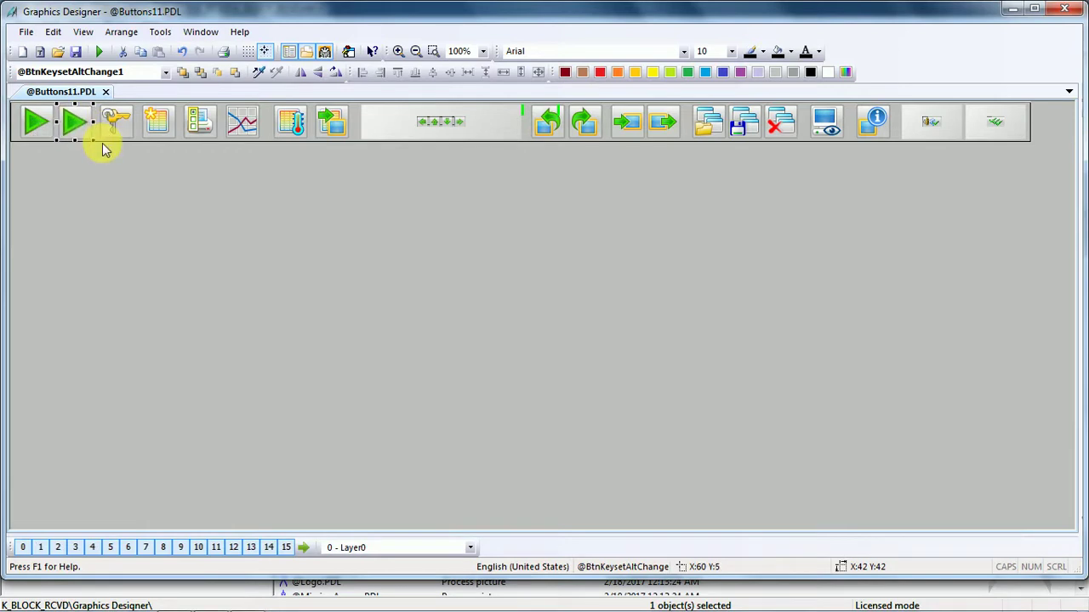
key("Up")
left_click(92, 182)
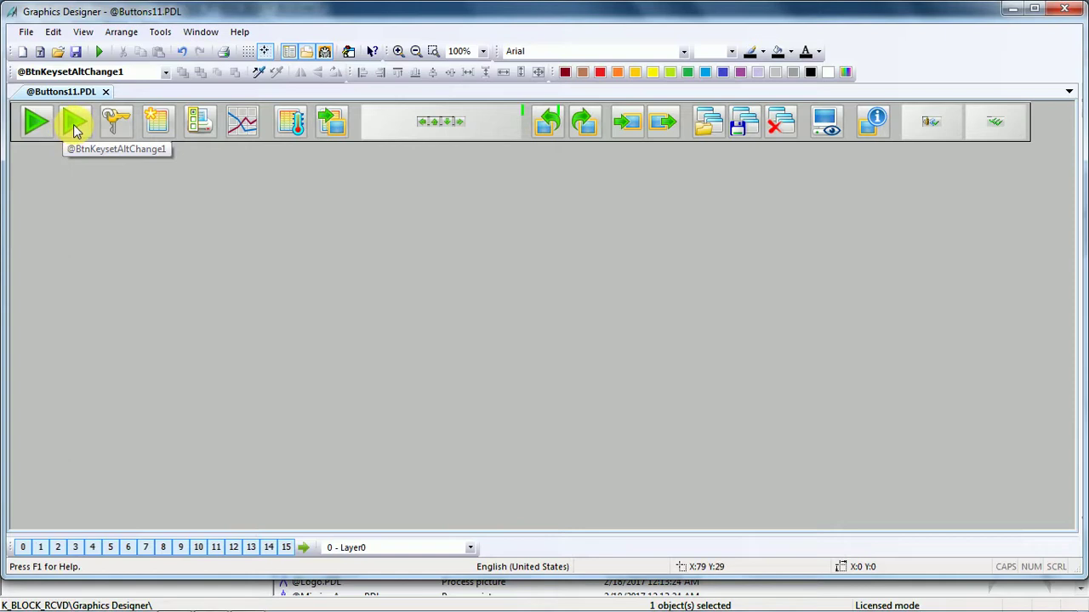
In a maximized Graphics Designer, show the first button's geometry: X 12, Y 4, 42 × 42.
left_click(34, 119)
right_click(34, 121)
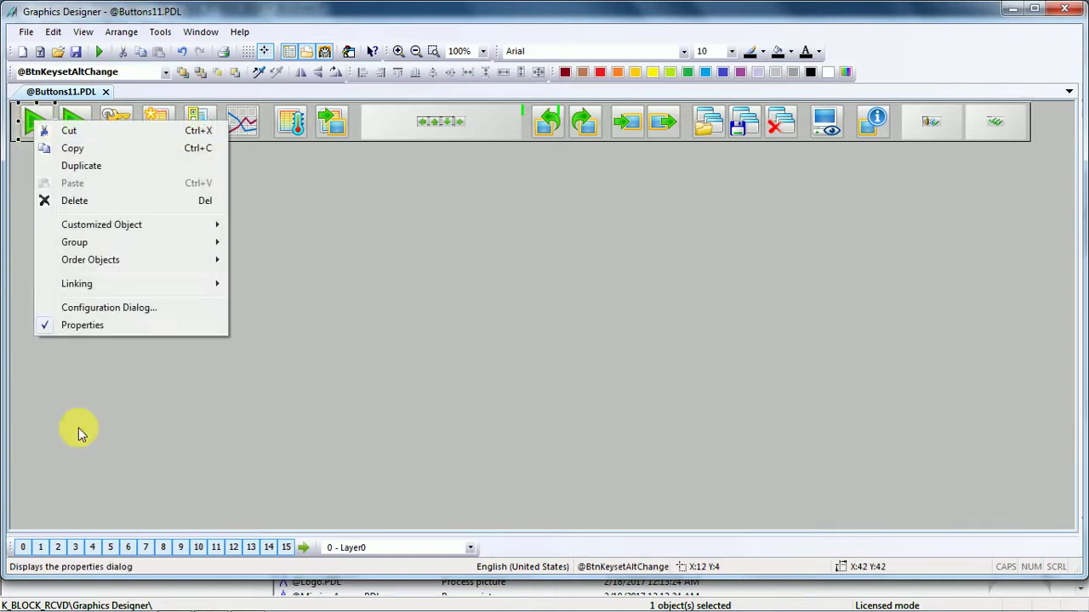
left_click(84, 329)
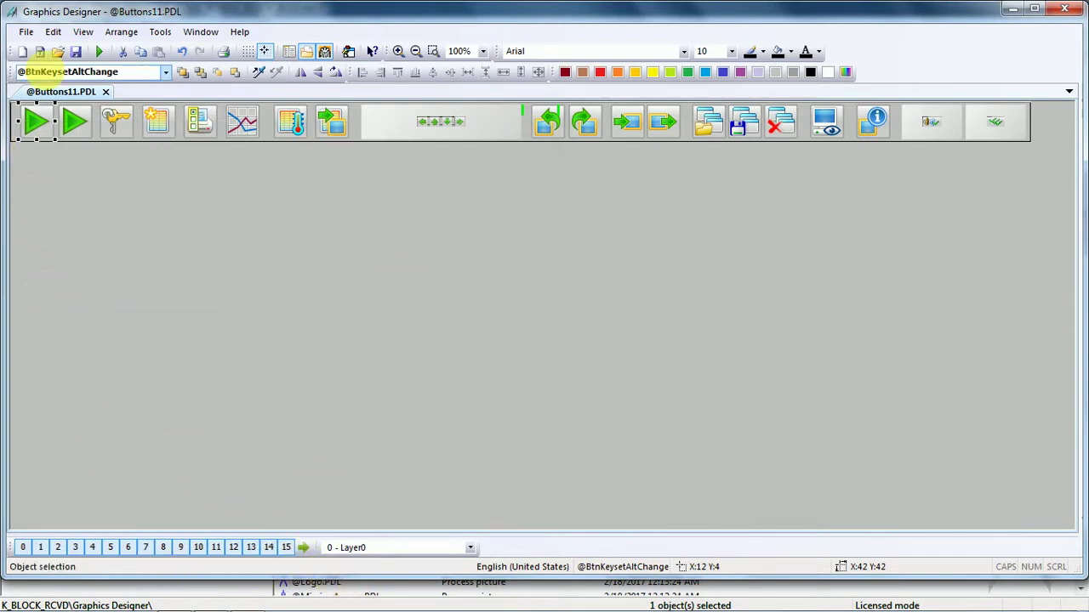
right_click(33, 124)
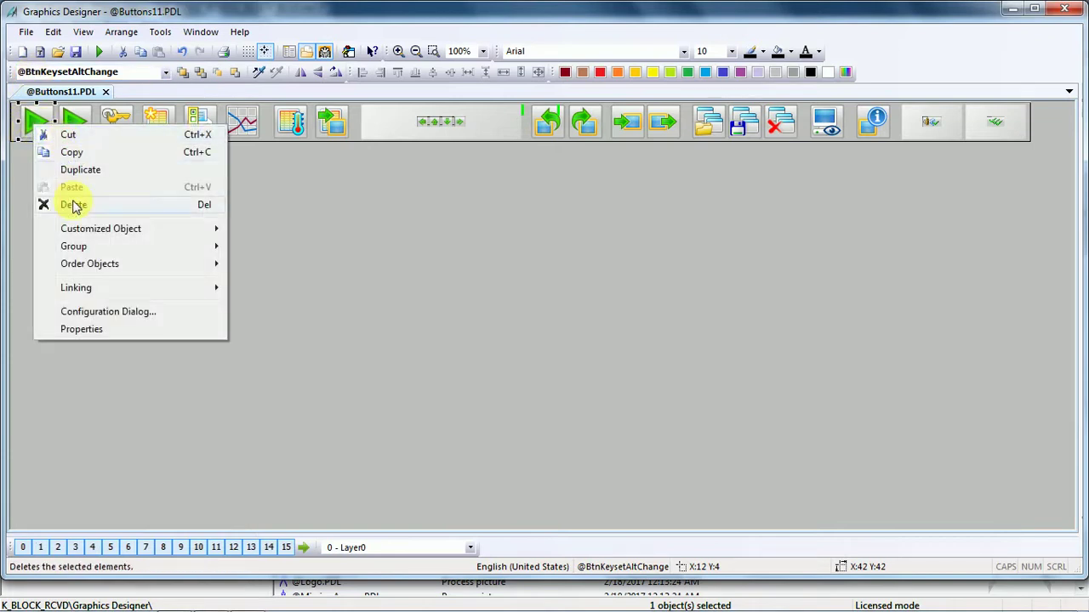
left_click(86, 328)
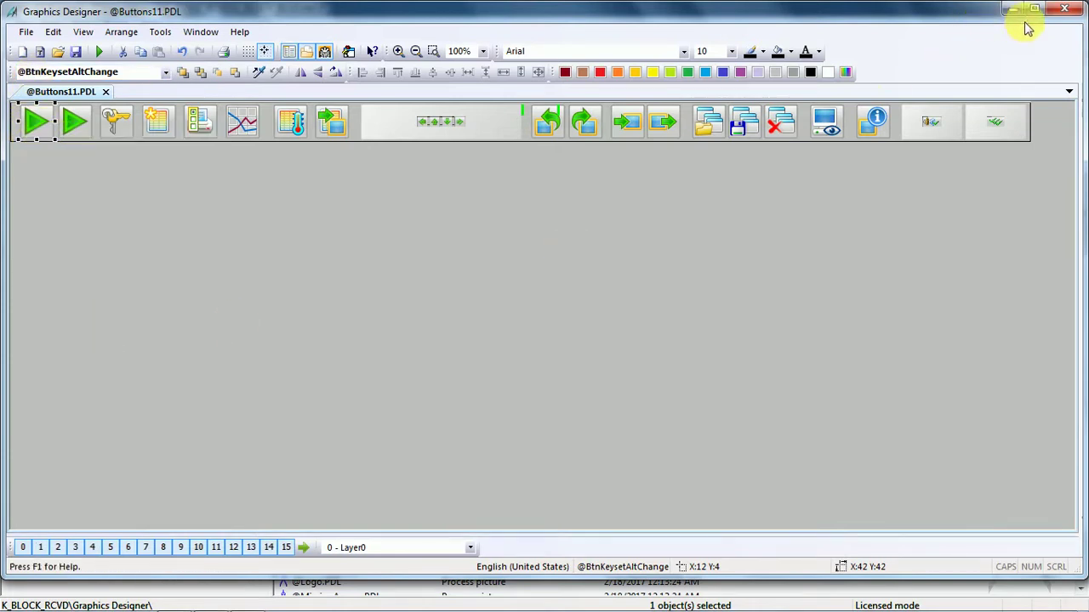
left_click(1034, 8)
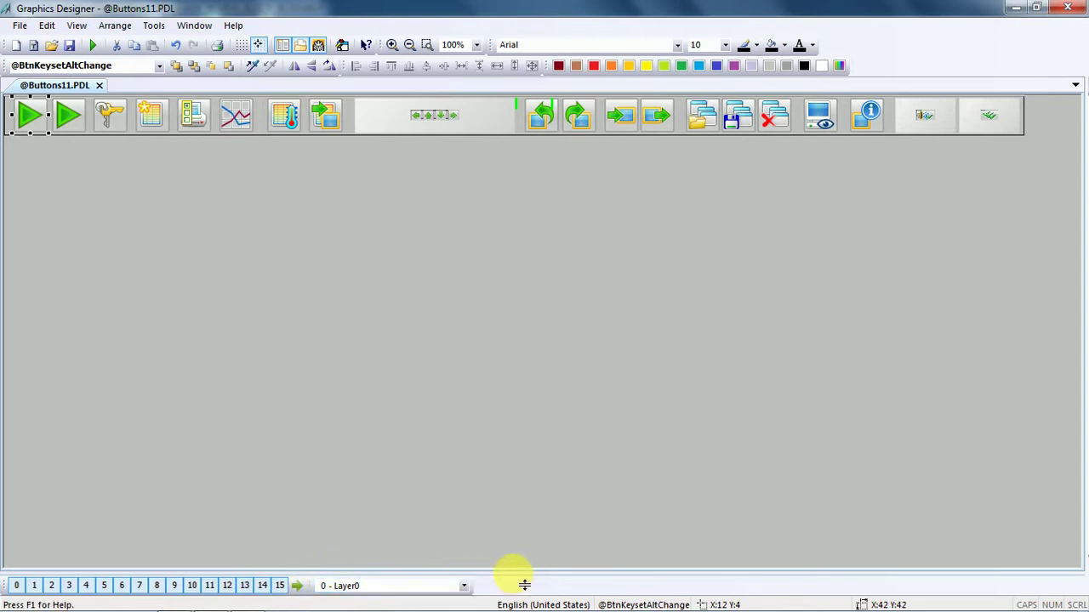
left_click_drag(524, 585, 505, 399)
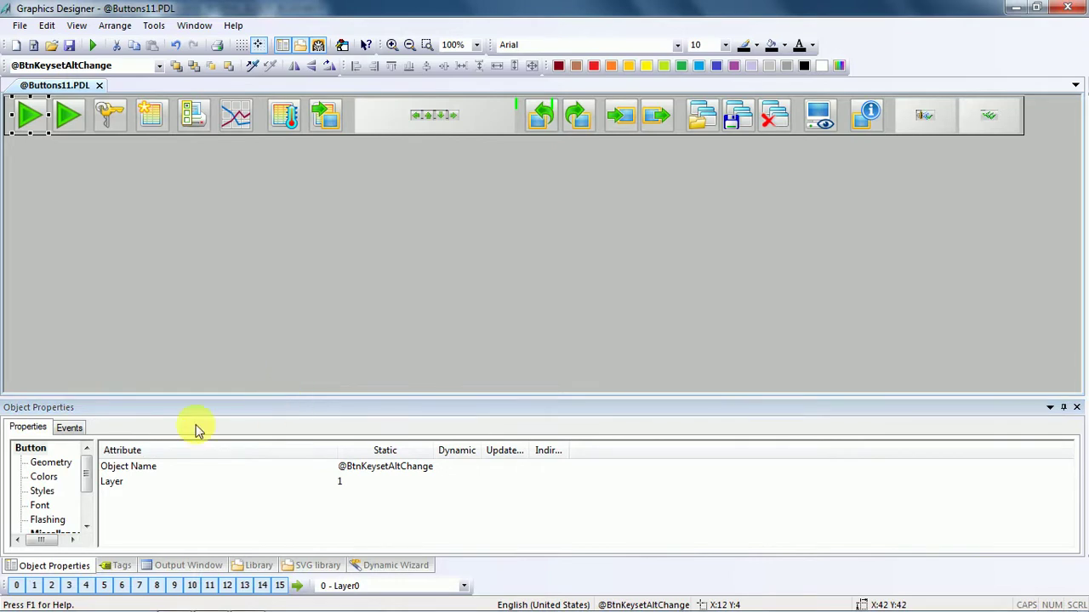
left_click(63, 463)
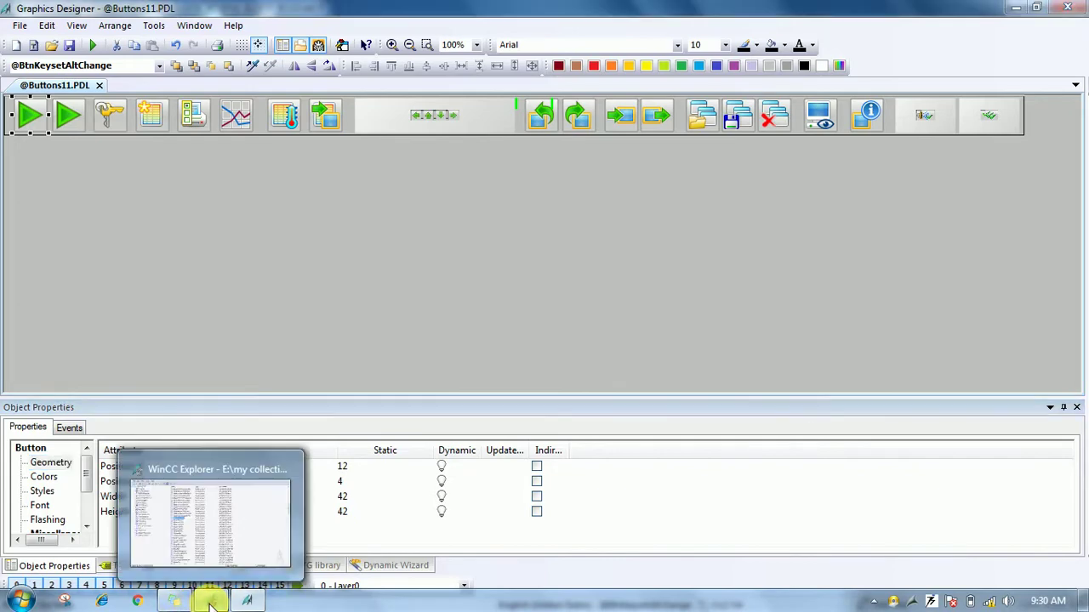
left_click(211, 602)
left_click(328, 296)
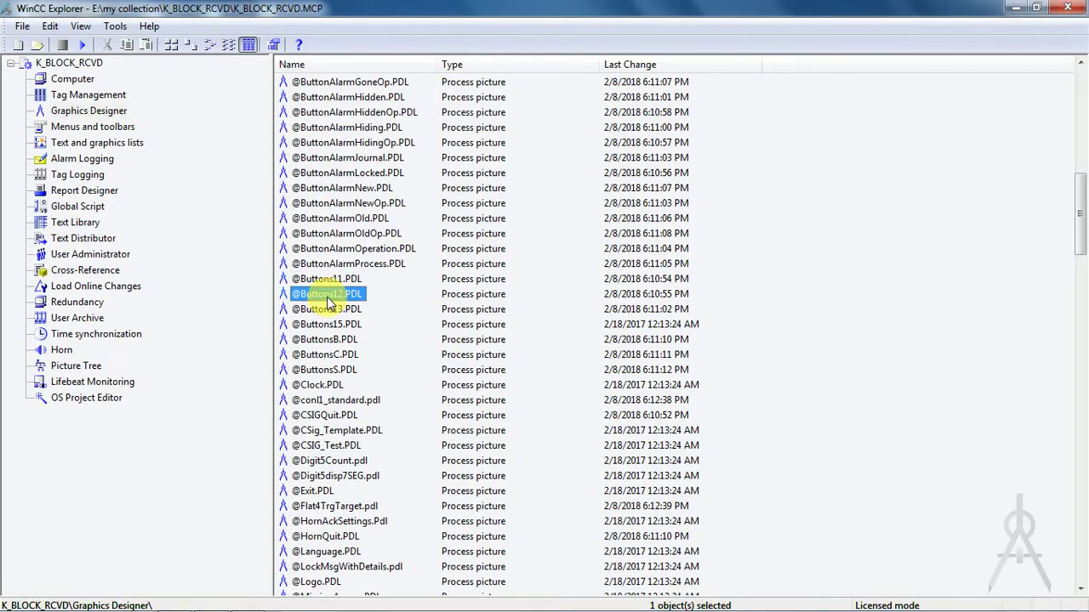
right_click(334, 294)
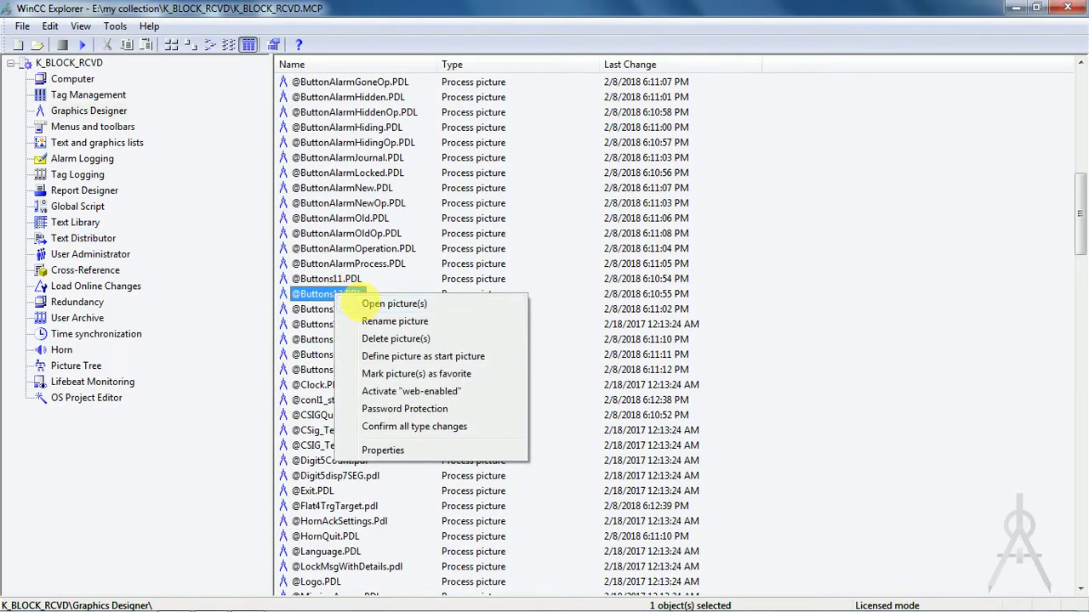
left_click(364, 306)
left_click(252, 603)
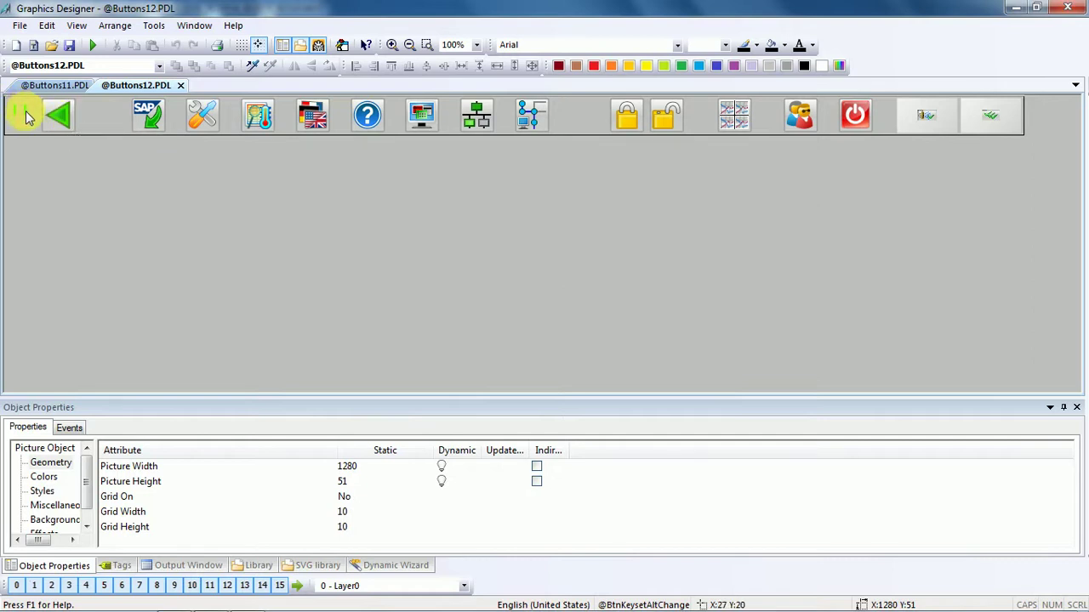
Set the green back-arrow button's Position X to 12.
left_click(74, 129)
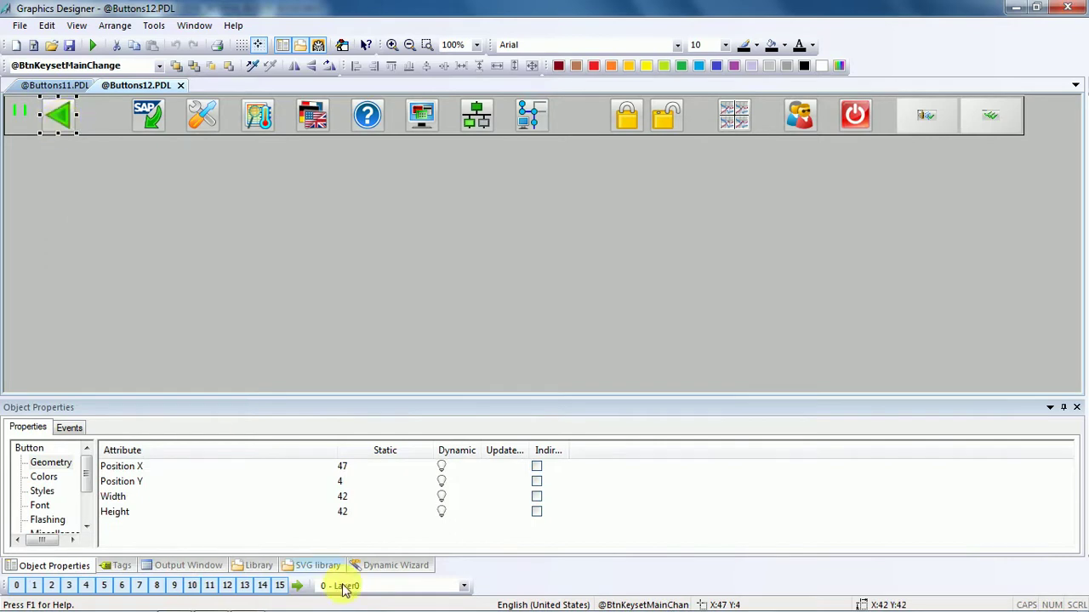
left_click(61, 463)
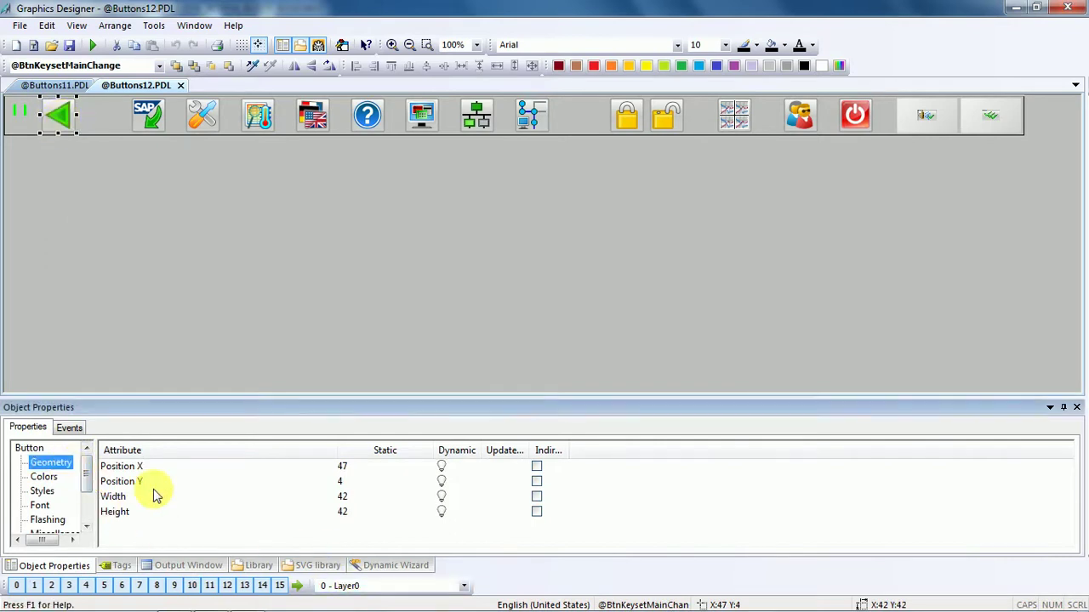
double_click(342, 466)
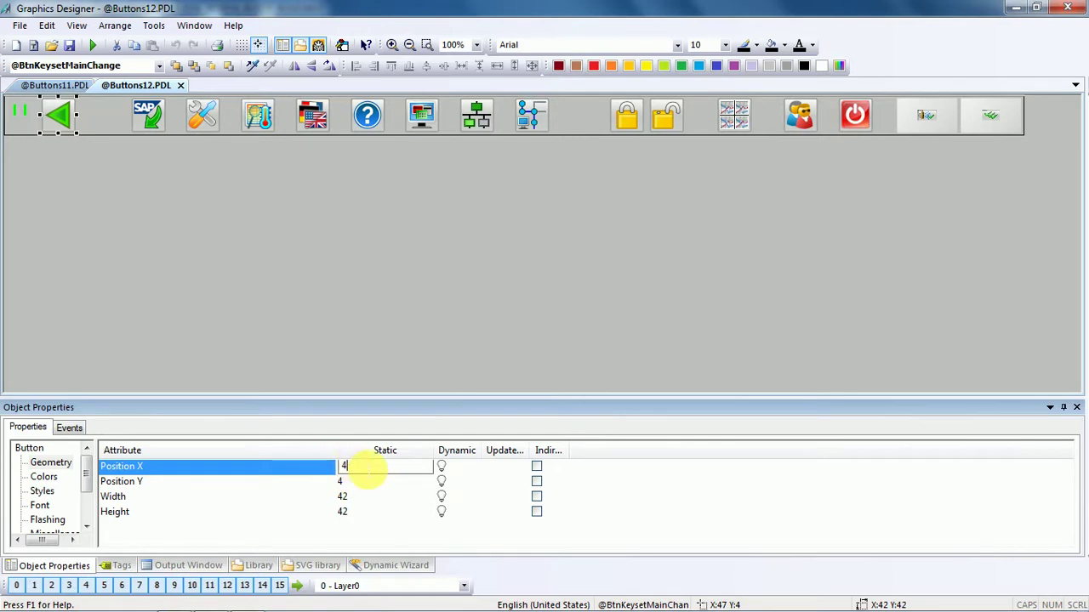
type("12")
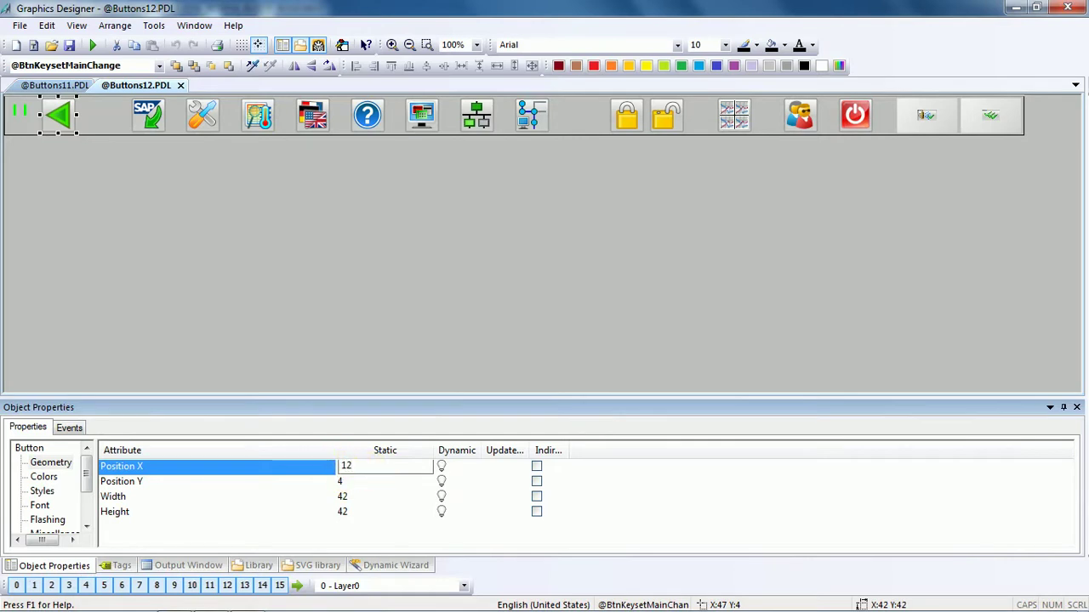
left_click(343, 483)
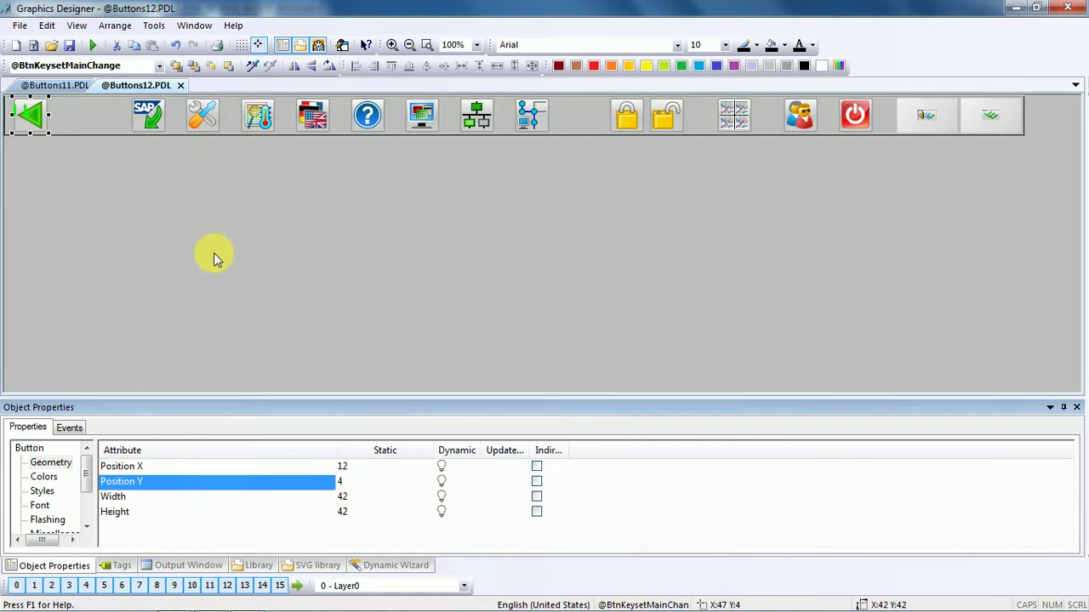
left_click(54, 85)
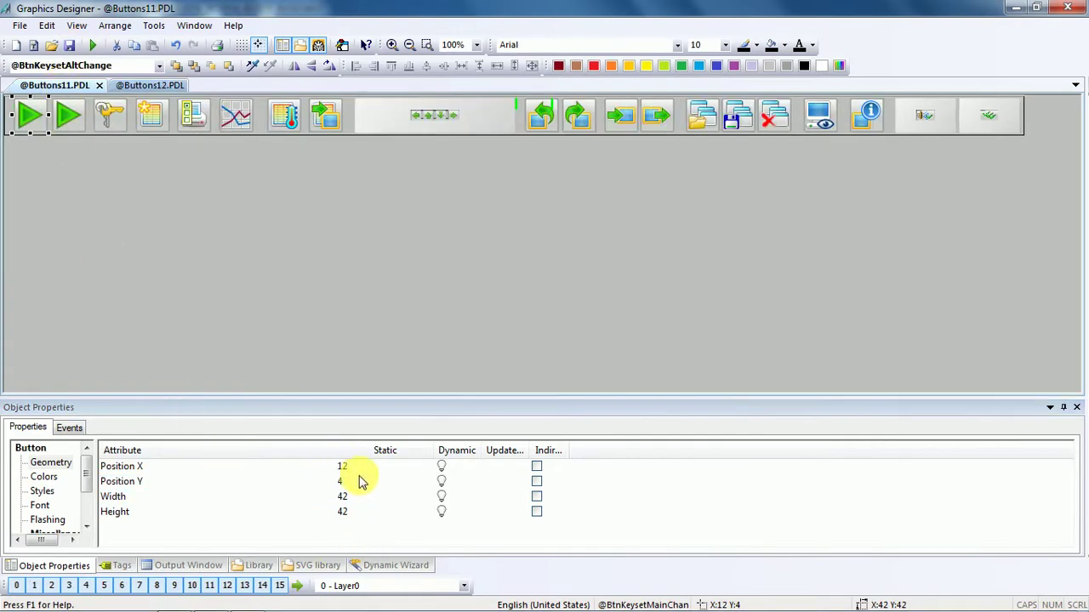
left_click(149, 85)
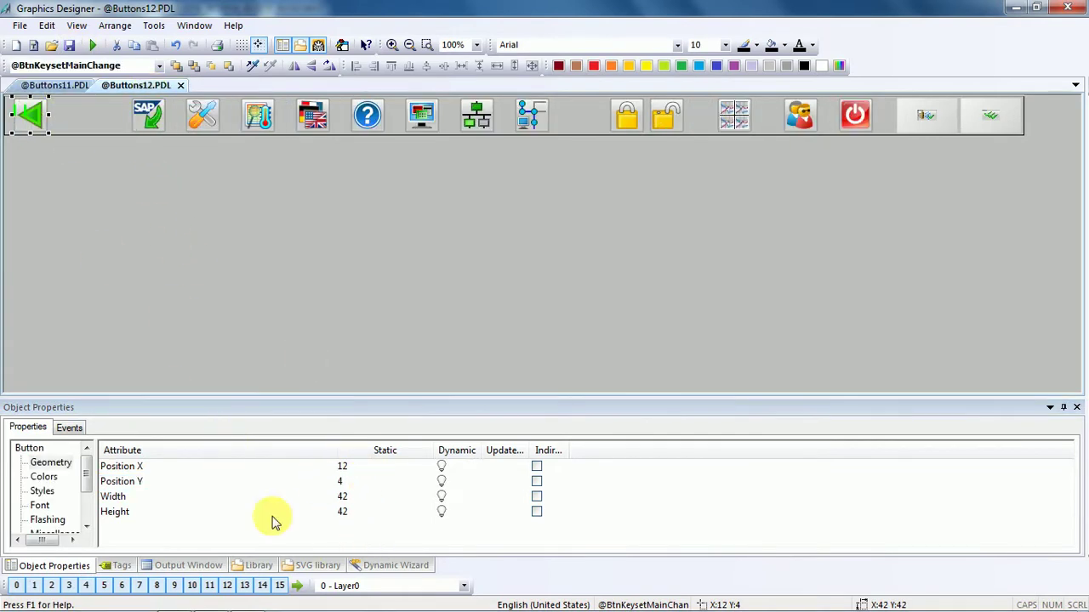
left_click(73, 86)
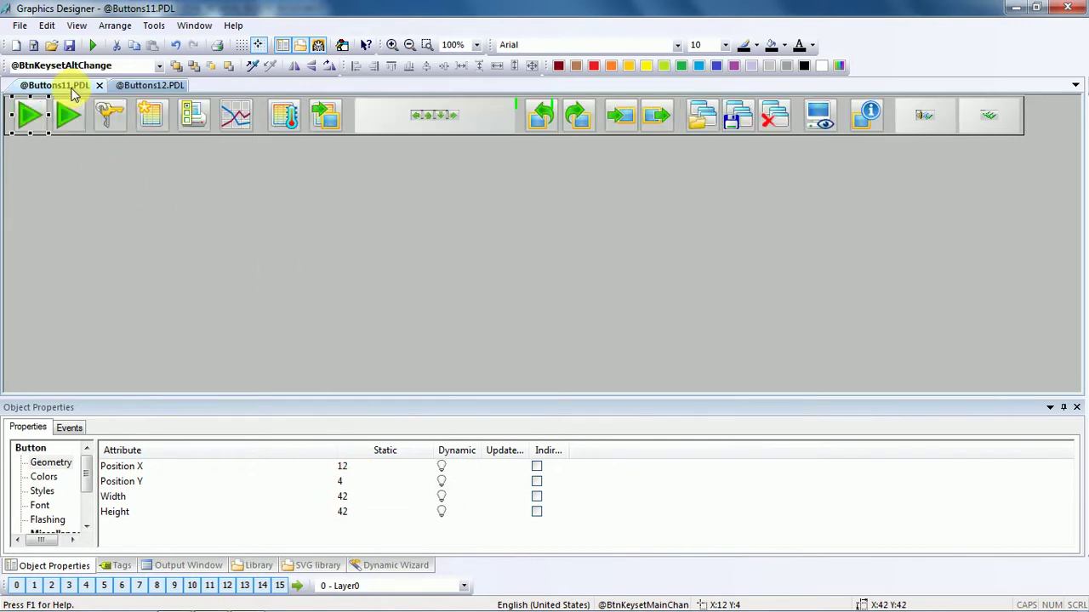
left_click(141, 87)
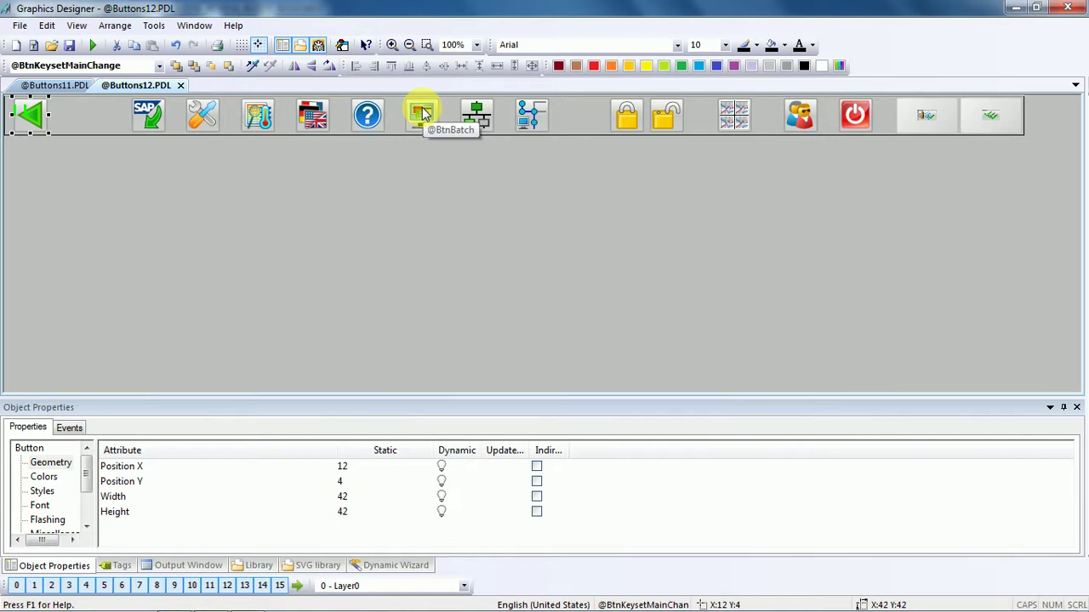
left_click(97, 170)
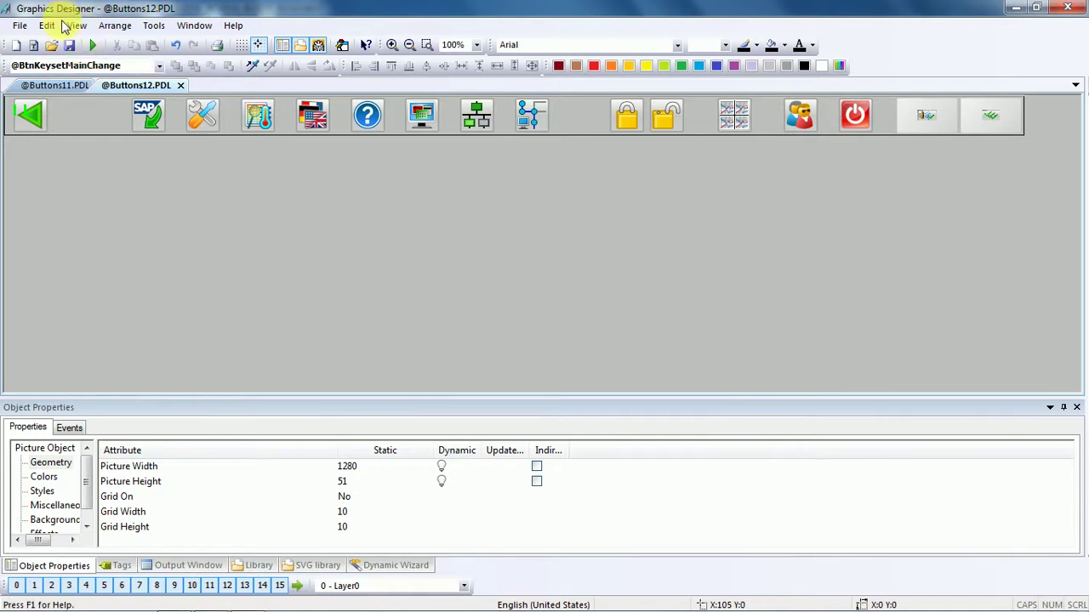
left_click(69, 46)
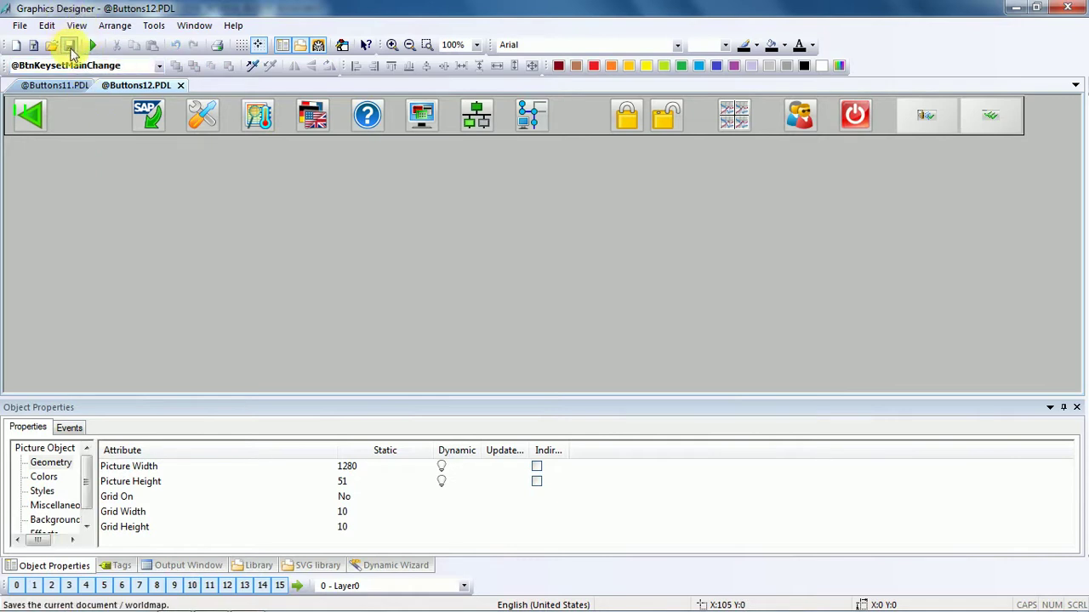
left_click(73, 85)
left_click(73, 155)
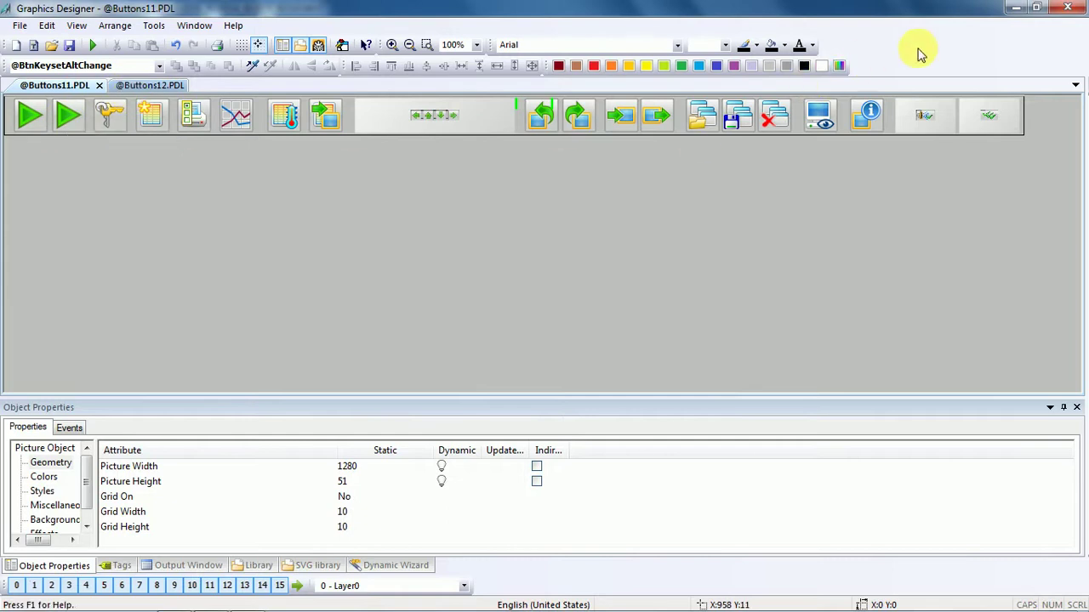
Minimize Graphics Designer and WinCC Explorer, then start Google Chrome from the taskbar.
left_click(1025, 9)
left_click(1027, 11)
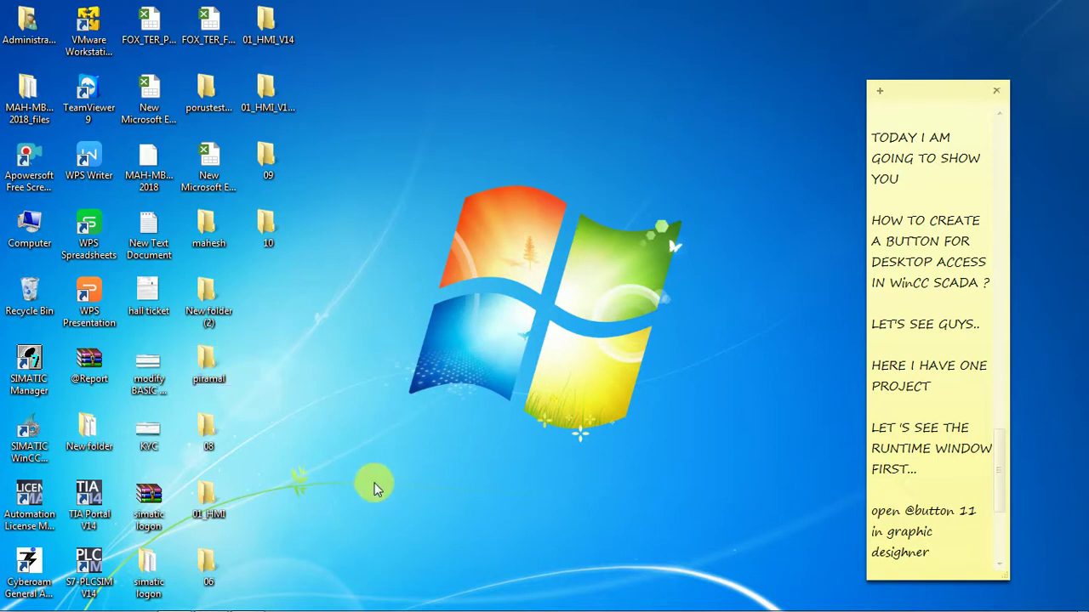
mouse_move(17, 605)
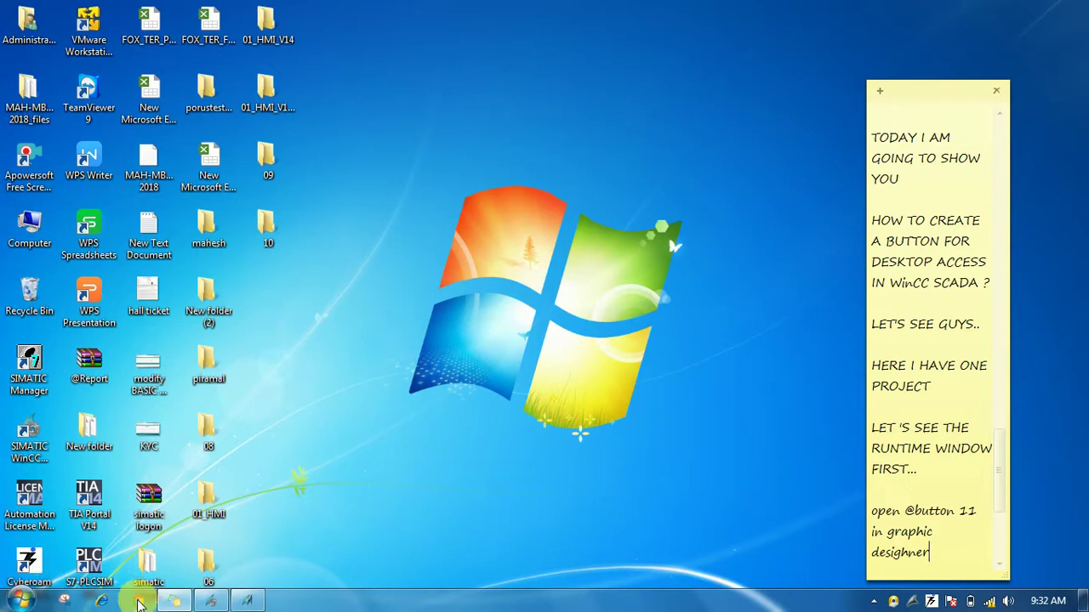
left_click(138, 601)
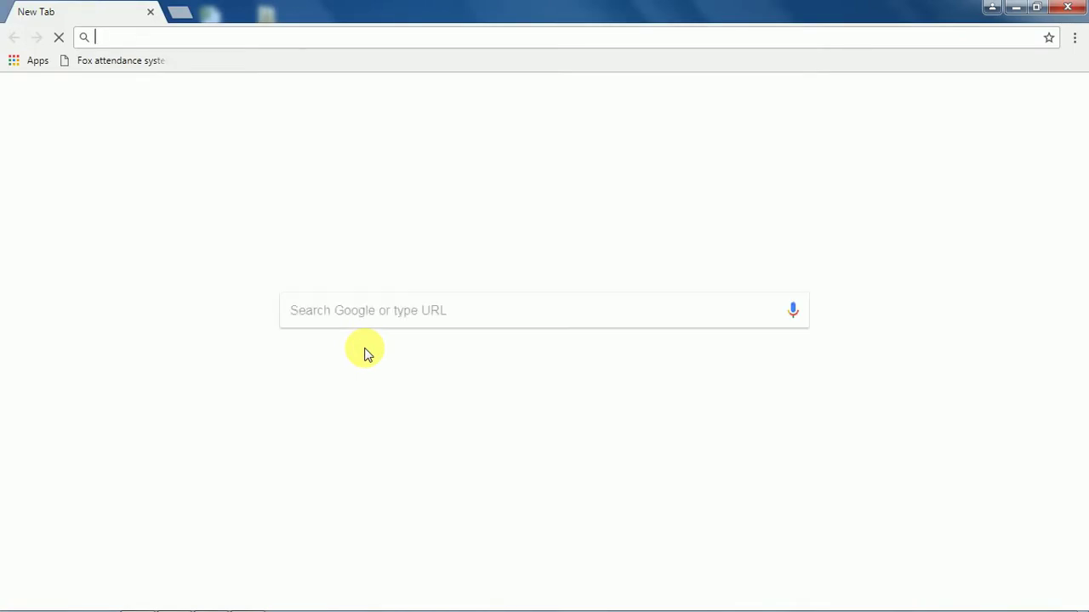
Search Google for 'desktop icon'.
left_click(369, 317)
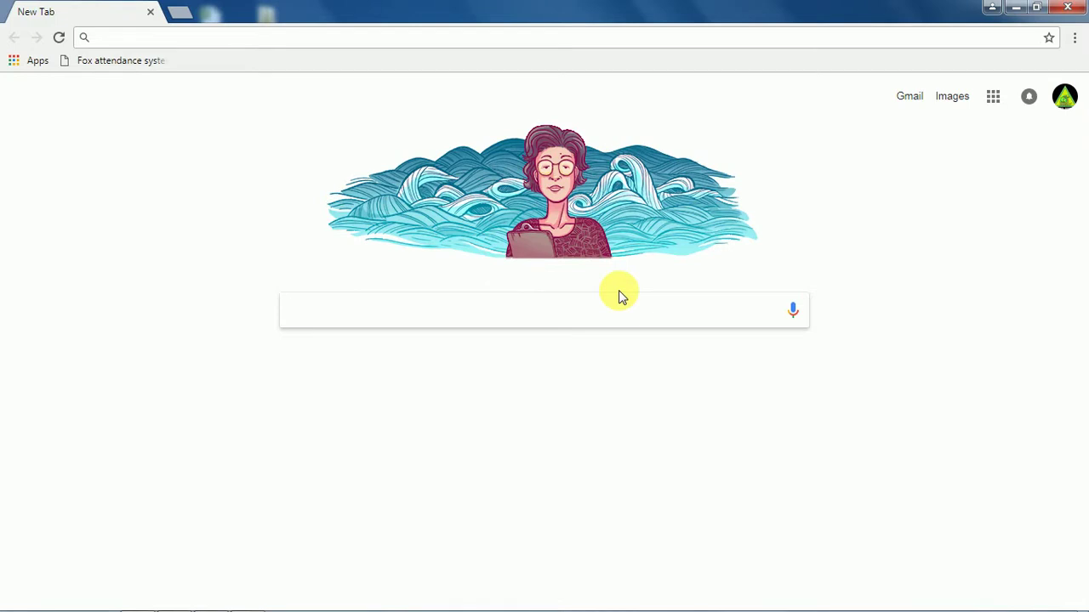
type("desk")
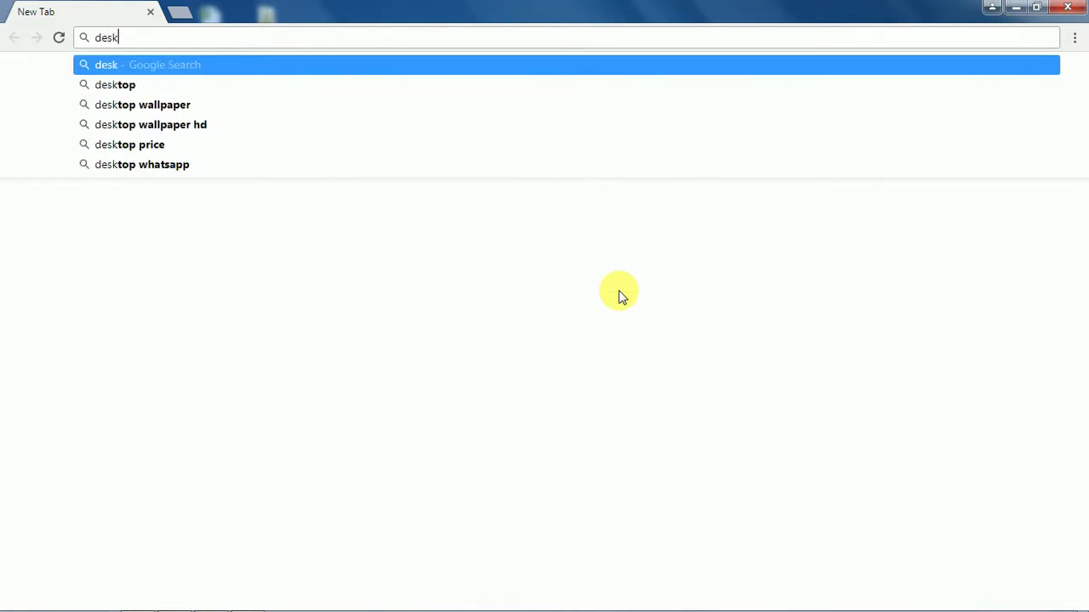
type("top")
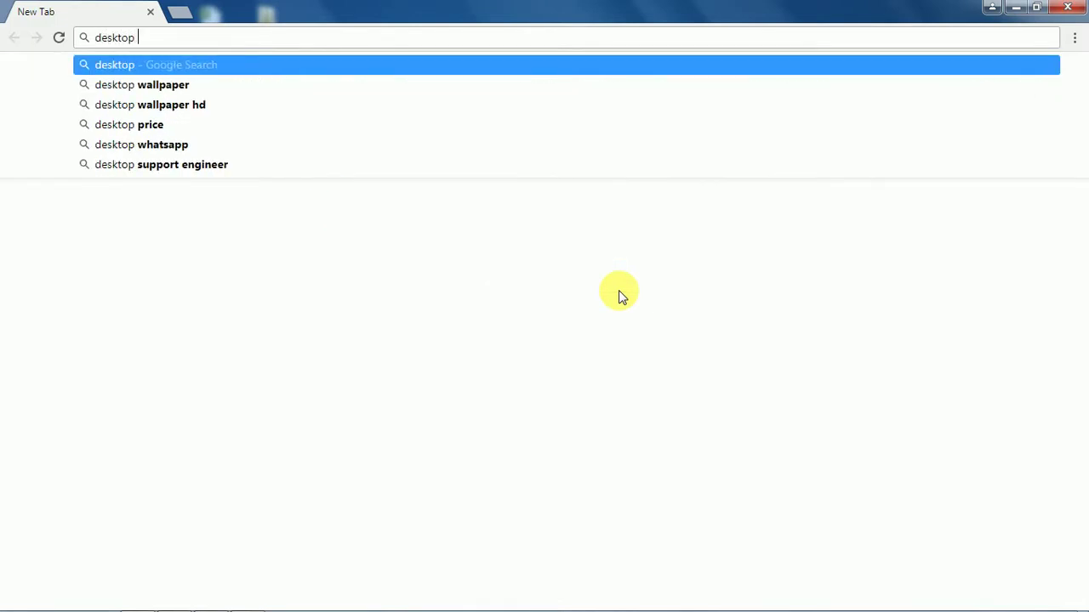
type(" i")
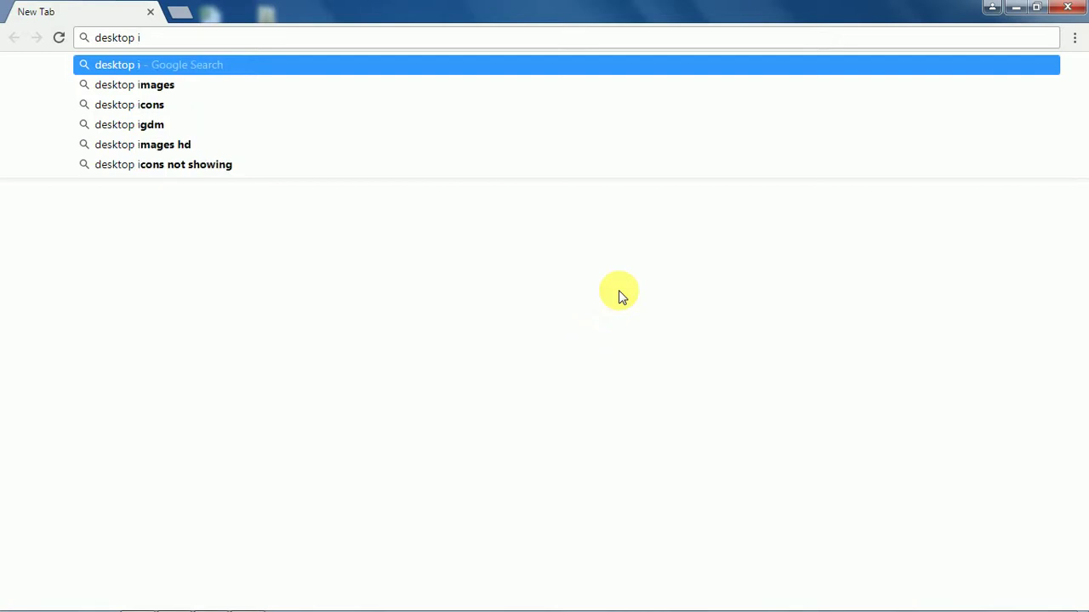
type("con")
key("Return")
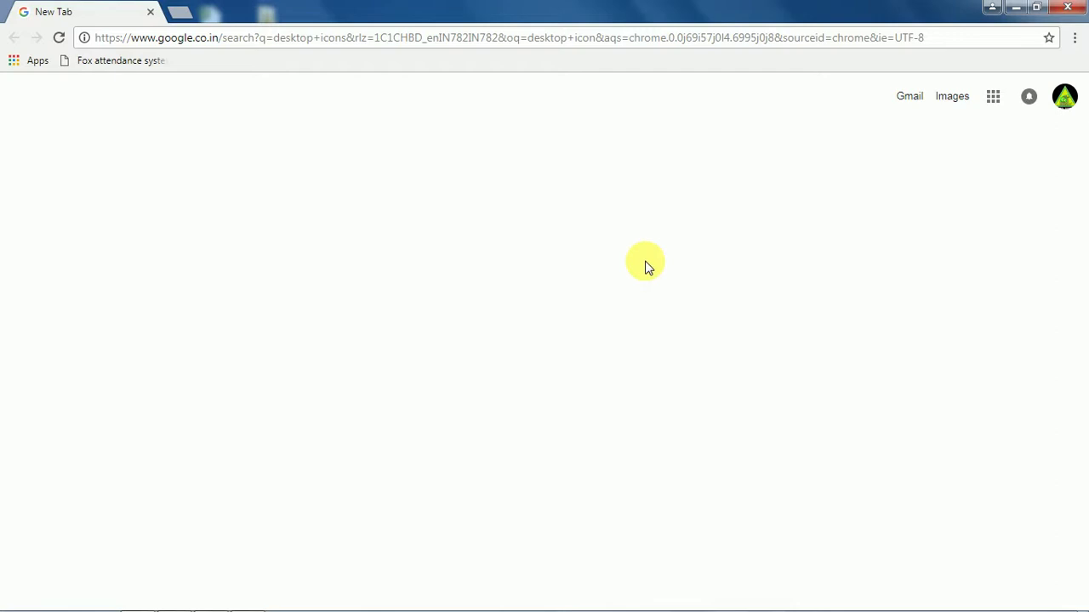
Disconnect and reconnect the FOXWLAN1 wireless network from the system tray.
mouse_move(1015, 600)
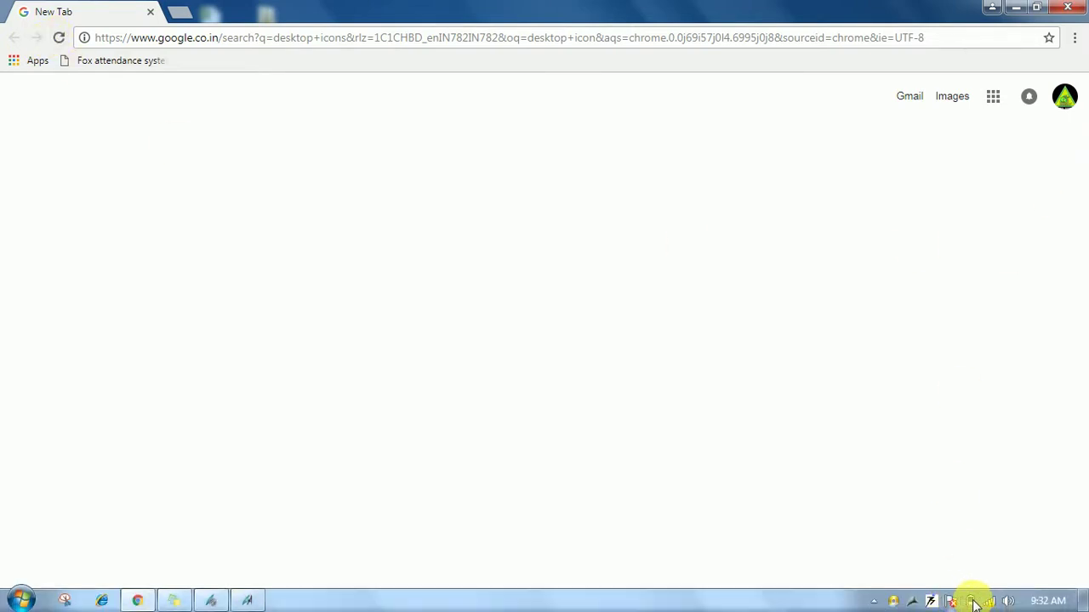
right_click(989, 601)
left_click(923, 589)
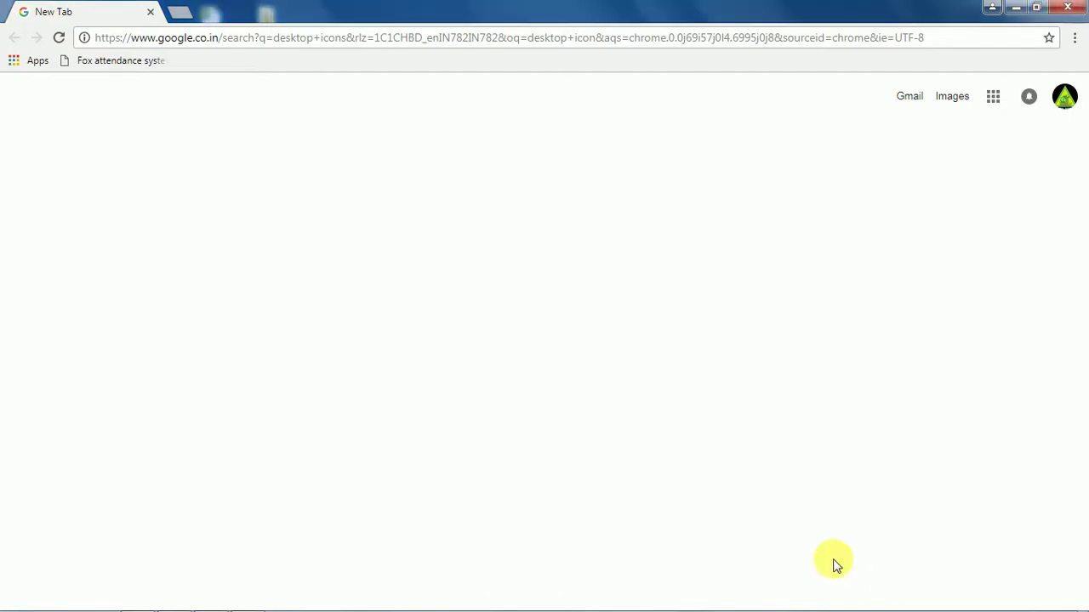
mouse_move(1055, 608)
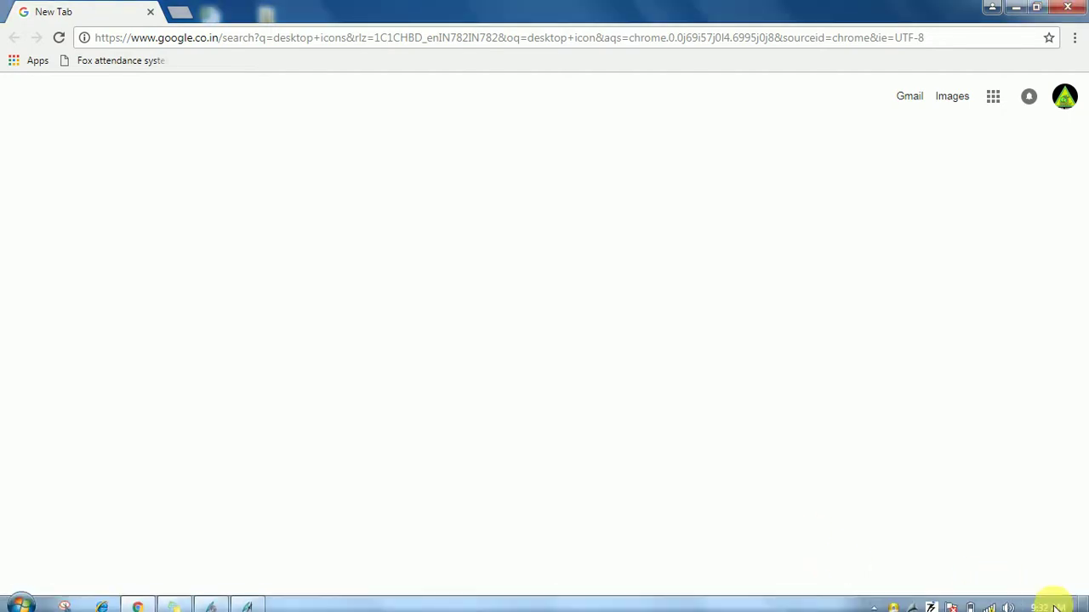
left_click(990, 601)
left_click(997, 374)
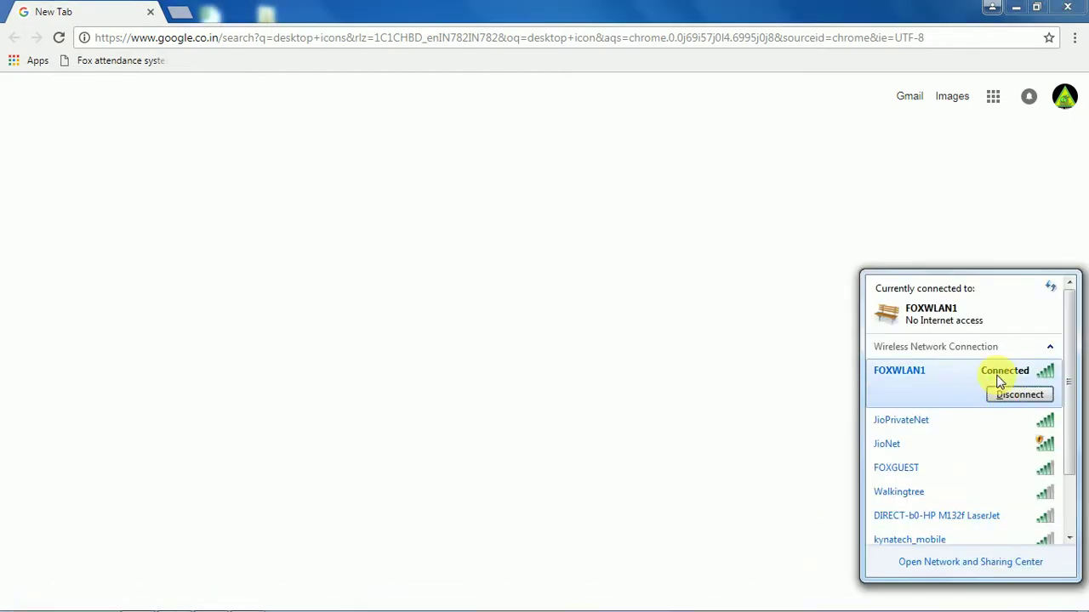
left_click(1014, 395)
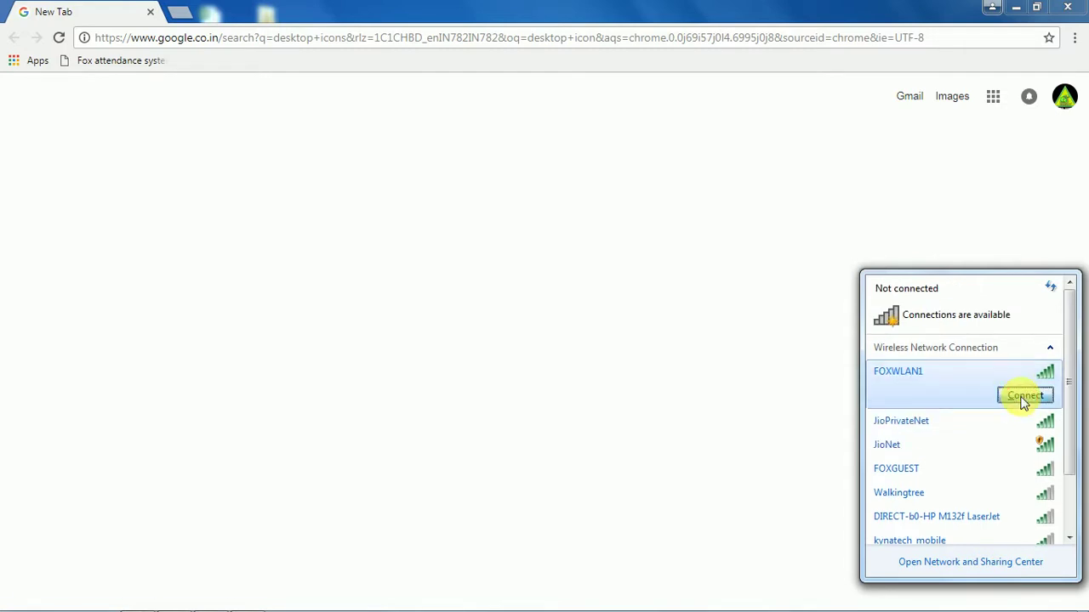
left_click(1023, 398)
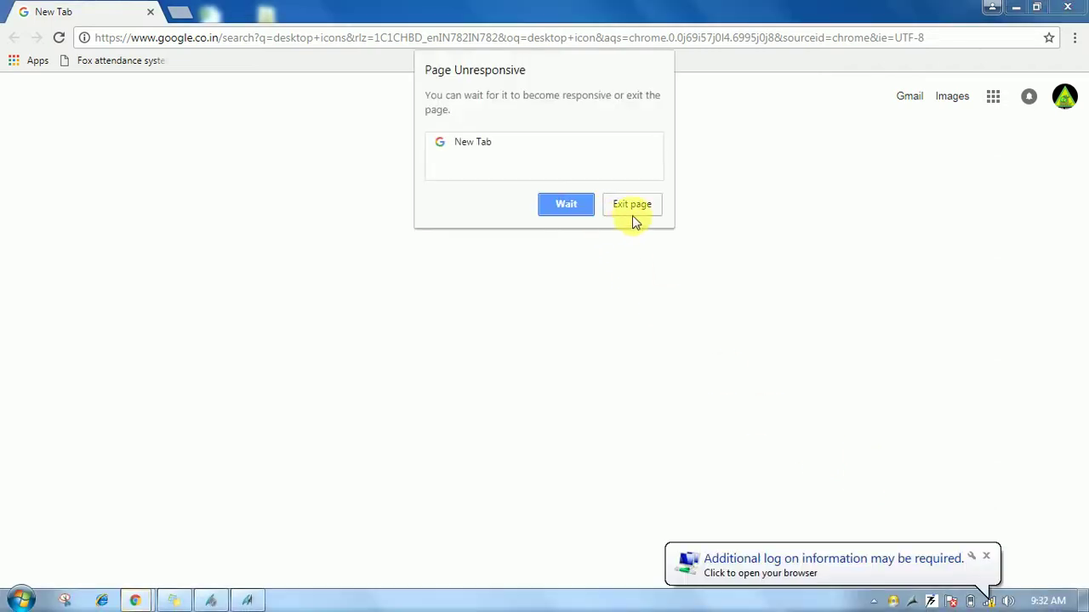
Exit the unresponsive search page, dismiss the log-on notification and close Chrome.
left_click(634, 214)
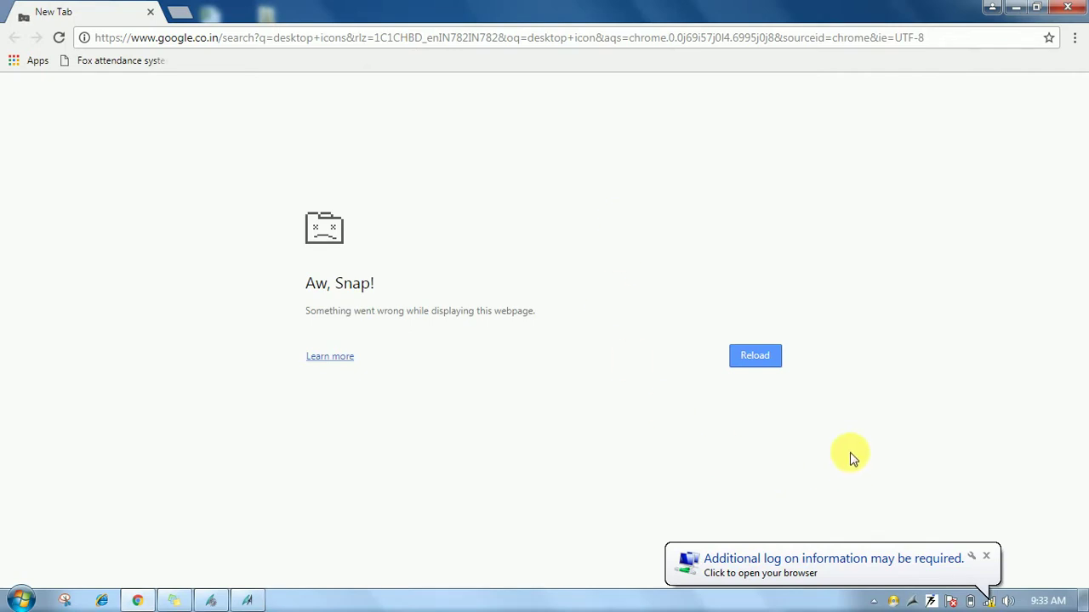
left_click(986, 556)
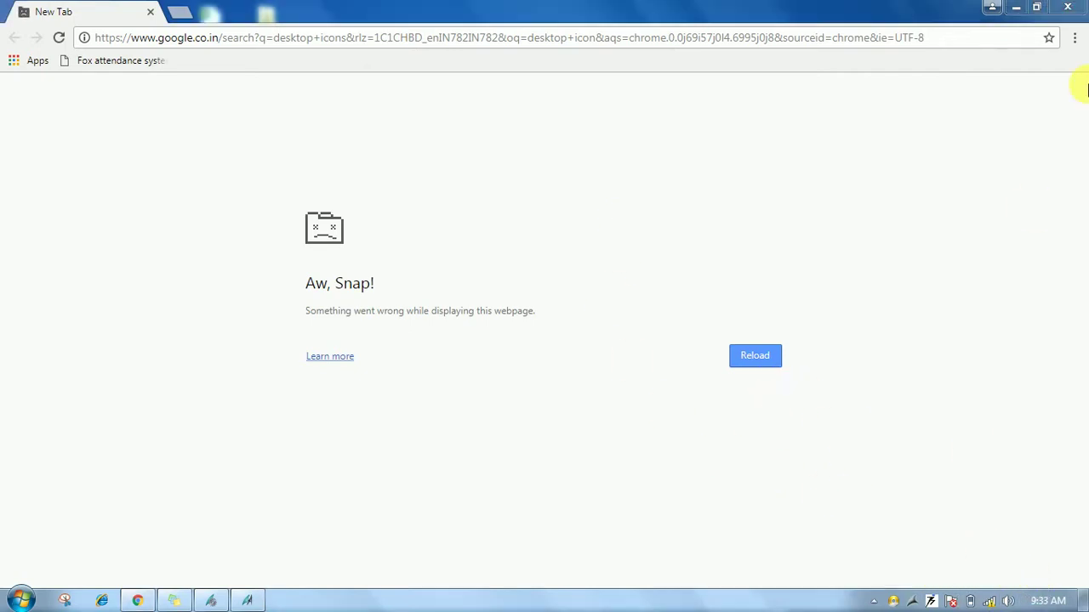
left_click(1071, 12)
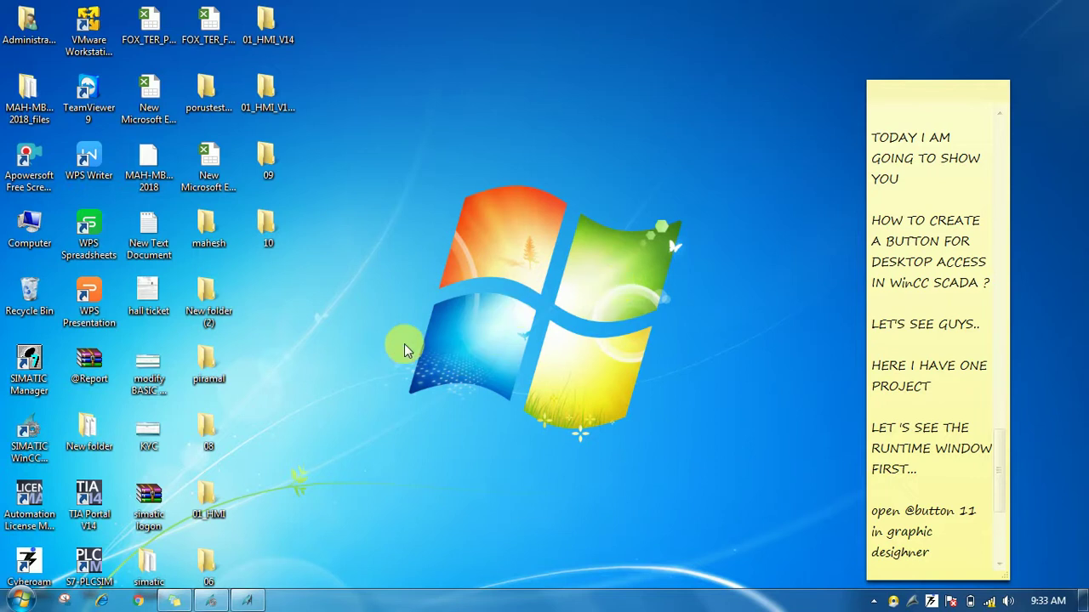
Create a new folder, New folder (3), on the desktop.
right_click(334, 305)
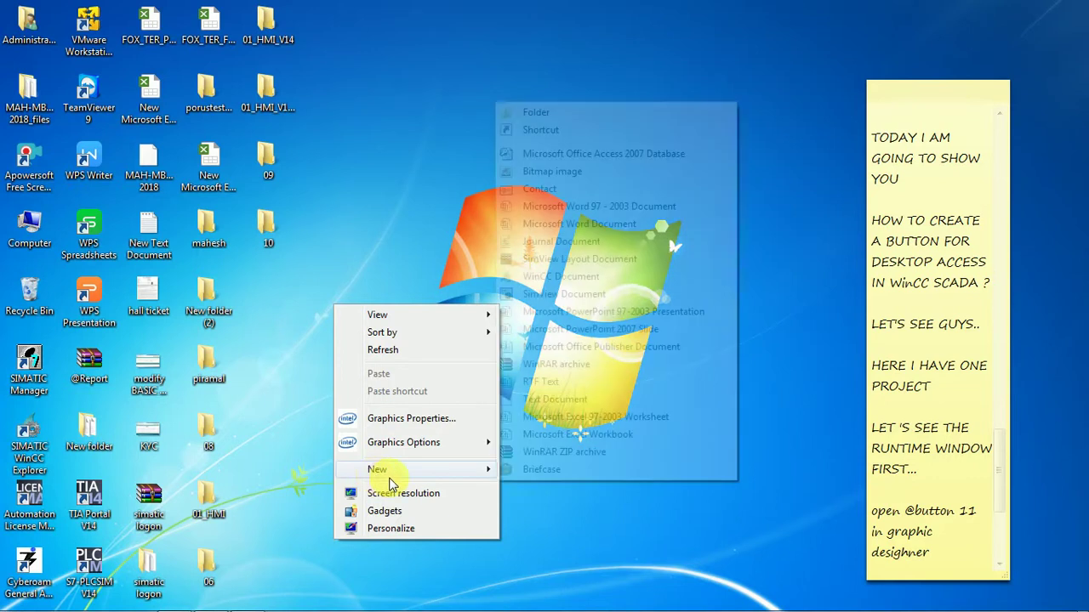
left_click(449, 478)
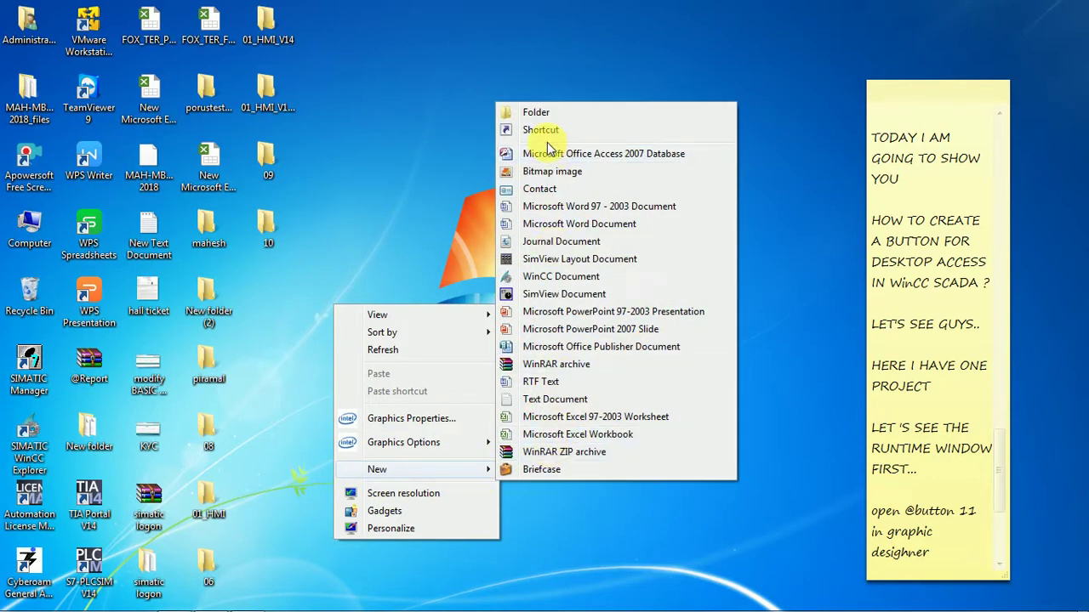
left_click(531, 113)
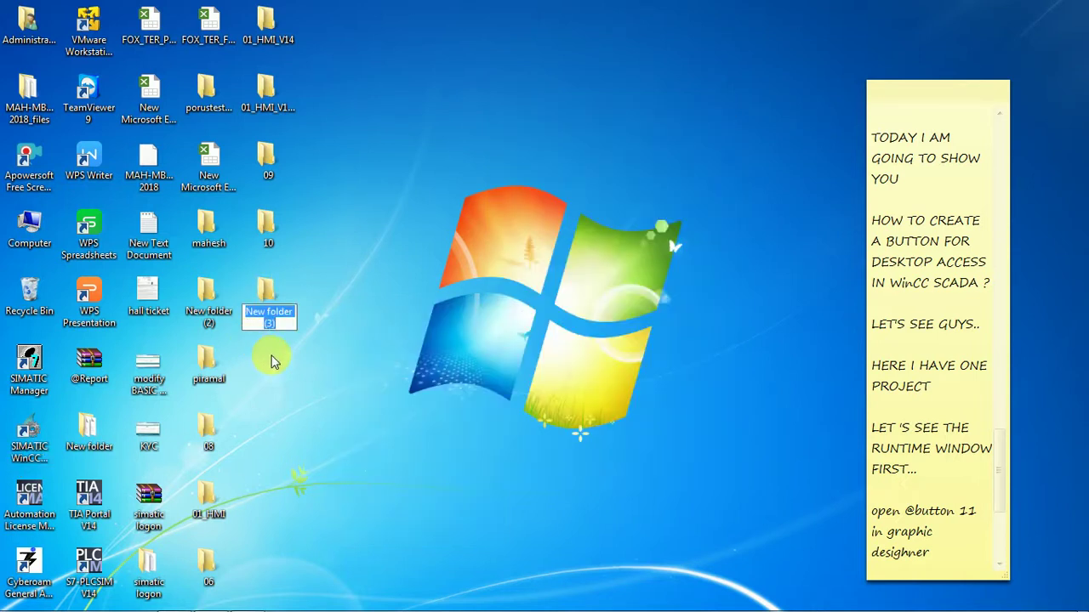
Change New folder (3)'s icon to the blue monitor icon via Properties > Customize.
right_click(271, 296)
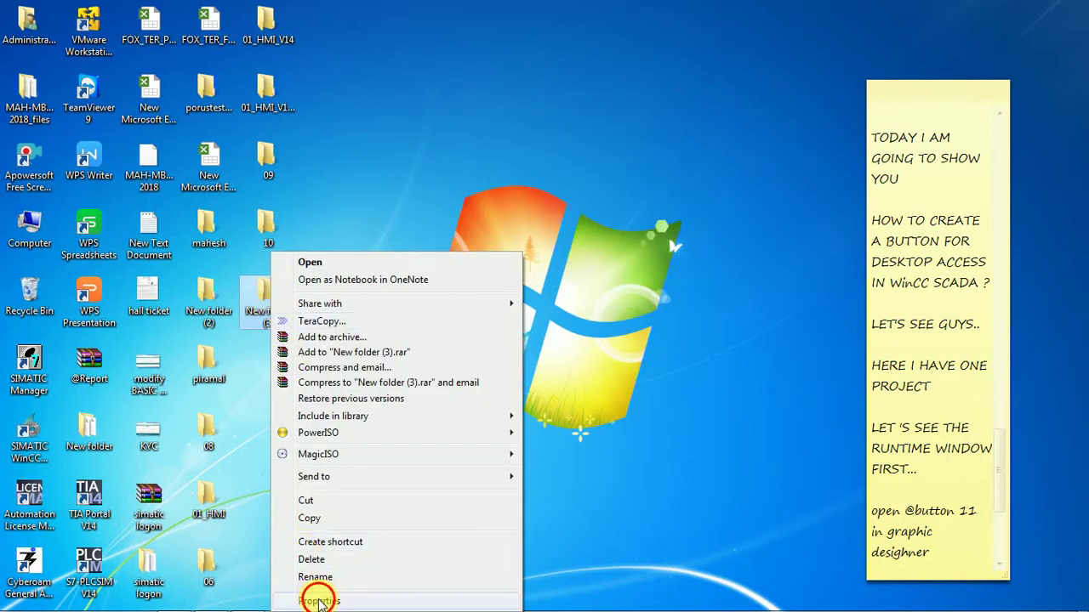
left_click(308, 600)
left_click(495, 264)
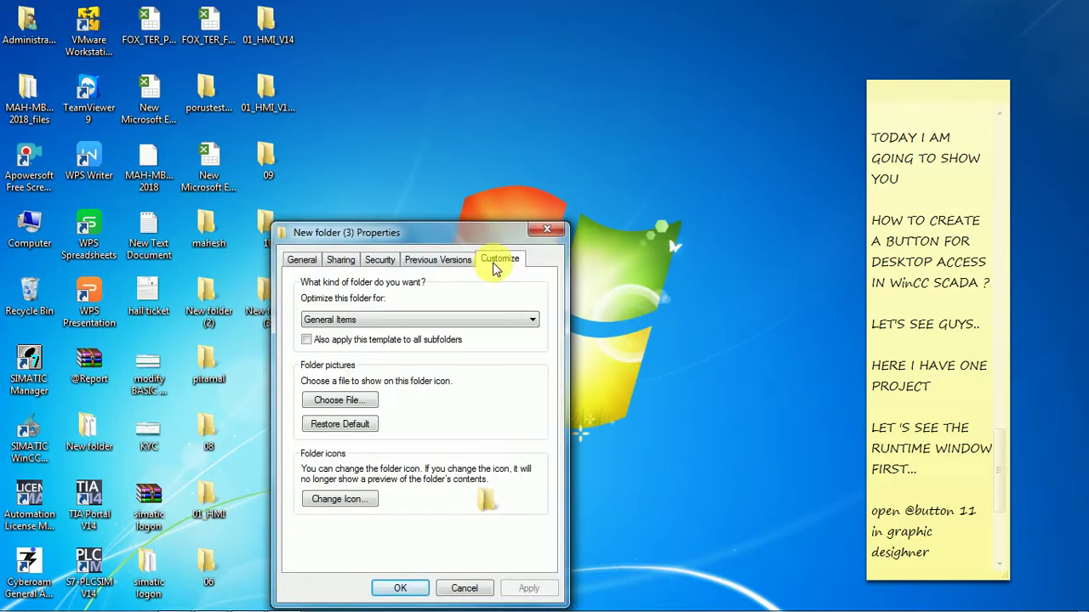
left_click(355, 499)
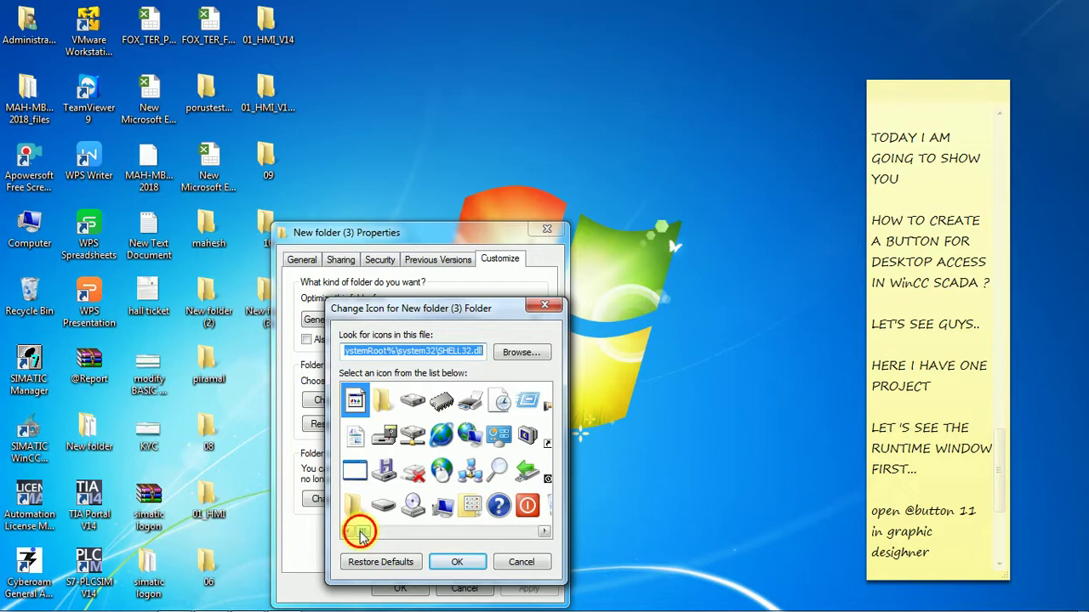
left_click_drag(360, 533, 371, 534)
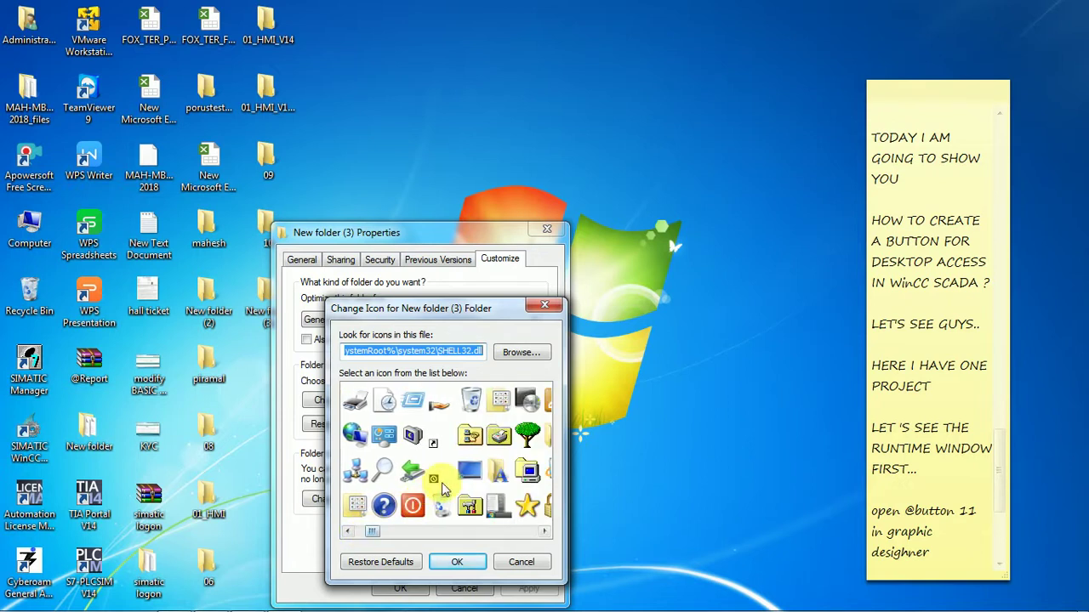
left_click(469, 471)
left_click(444, 564)
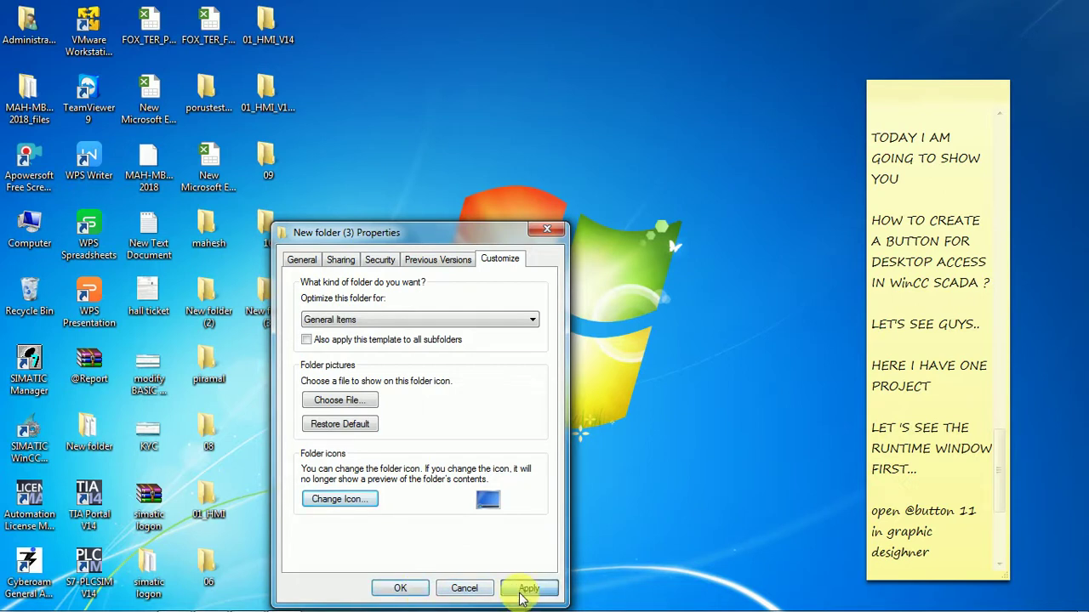
left_click(412, 588)
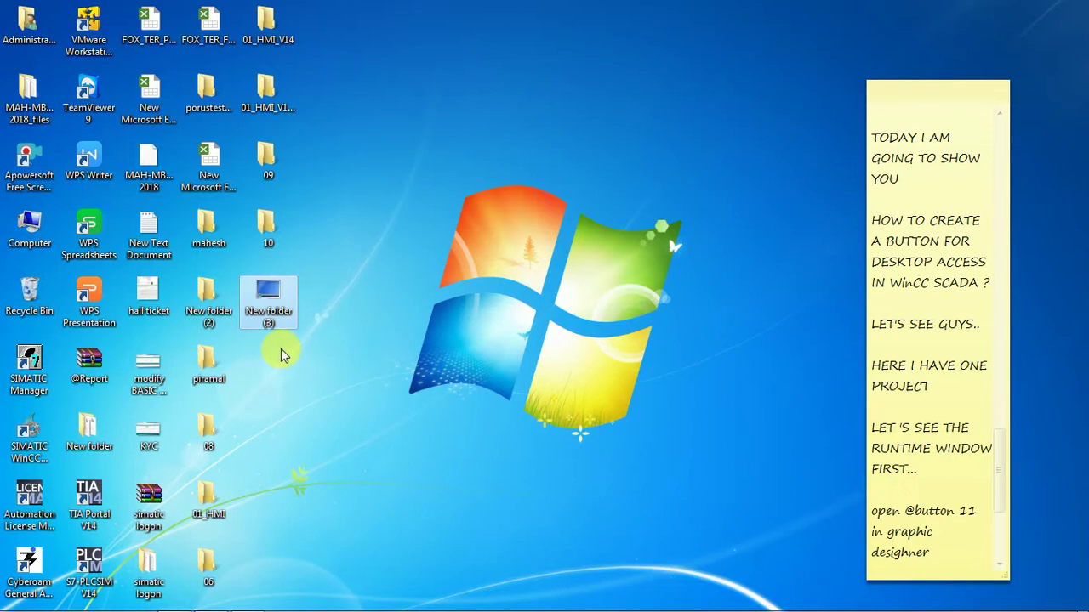
Snip the New folder (3) monitor icon in Snipping Tool, then close the snip without saving.
right_click(265, 297)
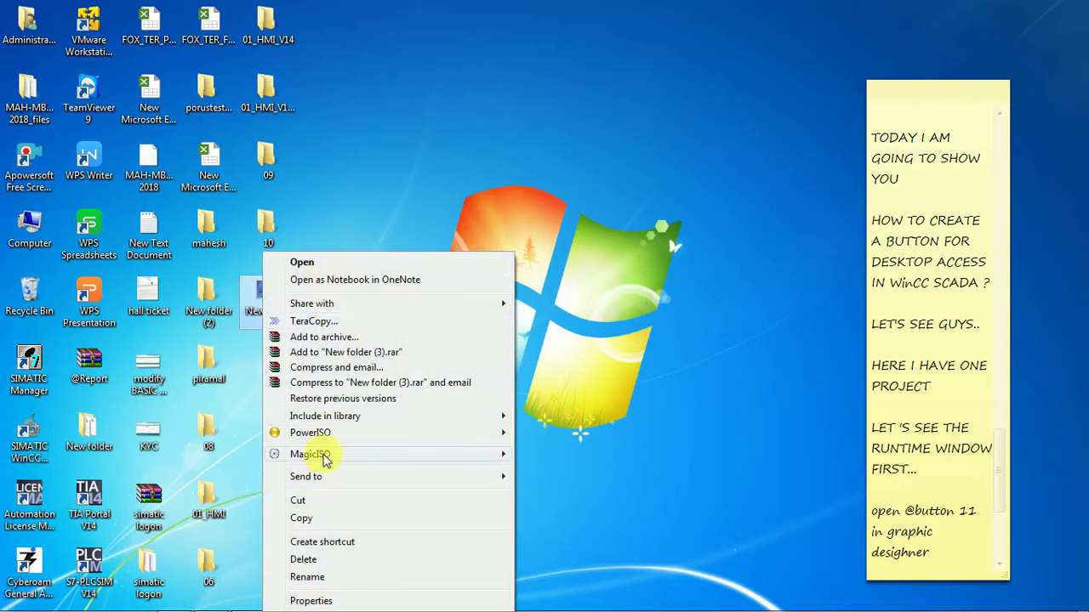
left_click(607, 493)
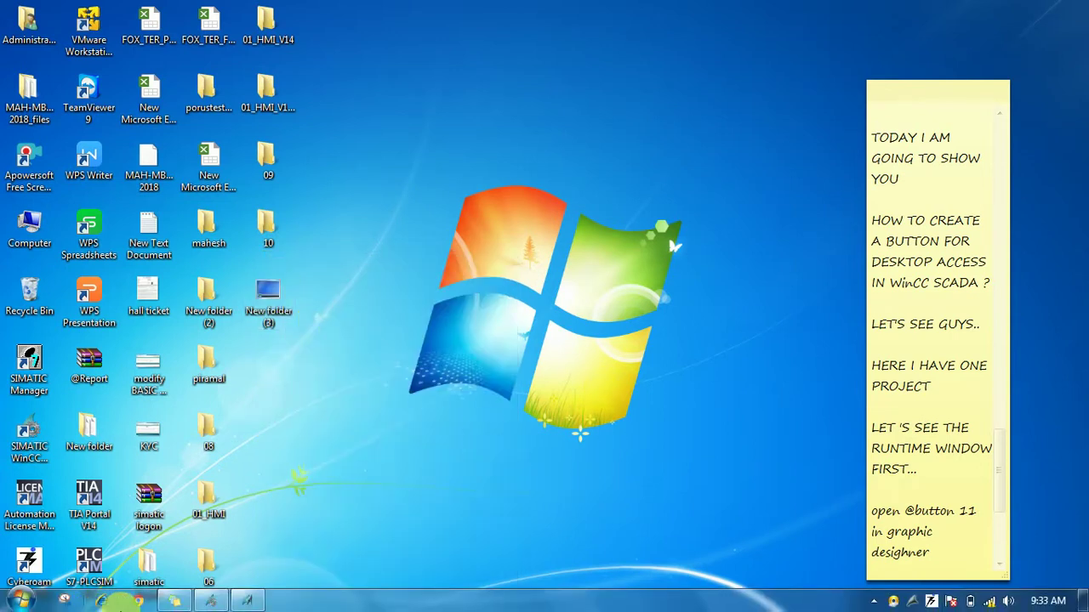
left_click(31, 601)
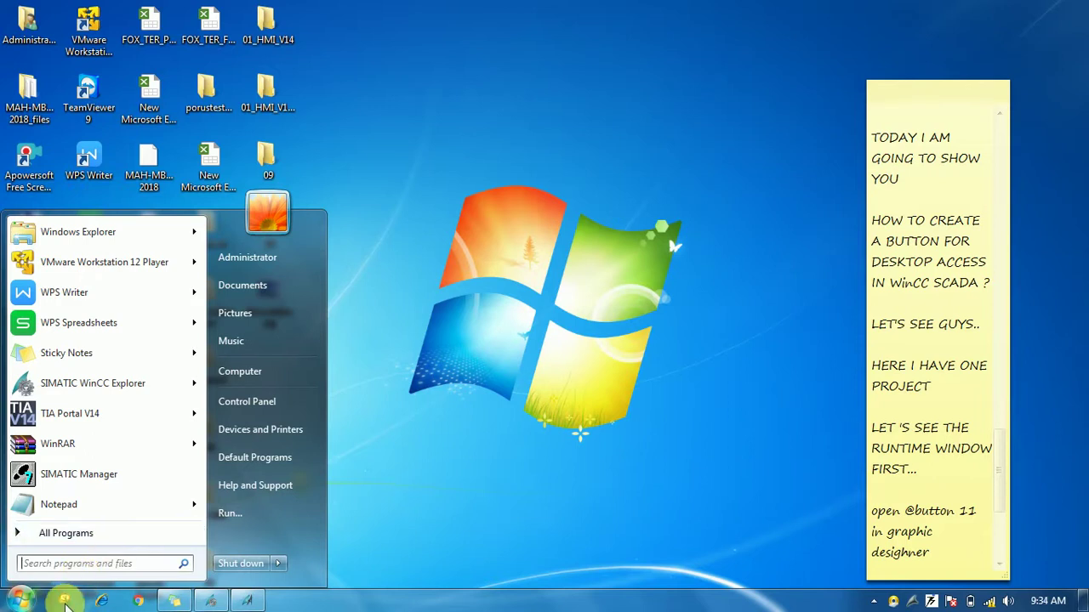
left_click(65, 598)
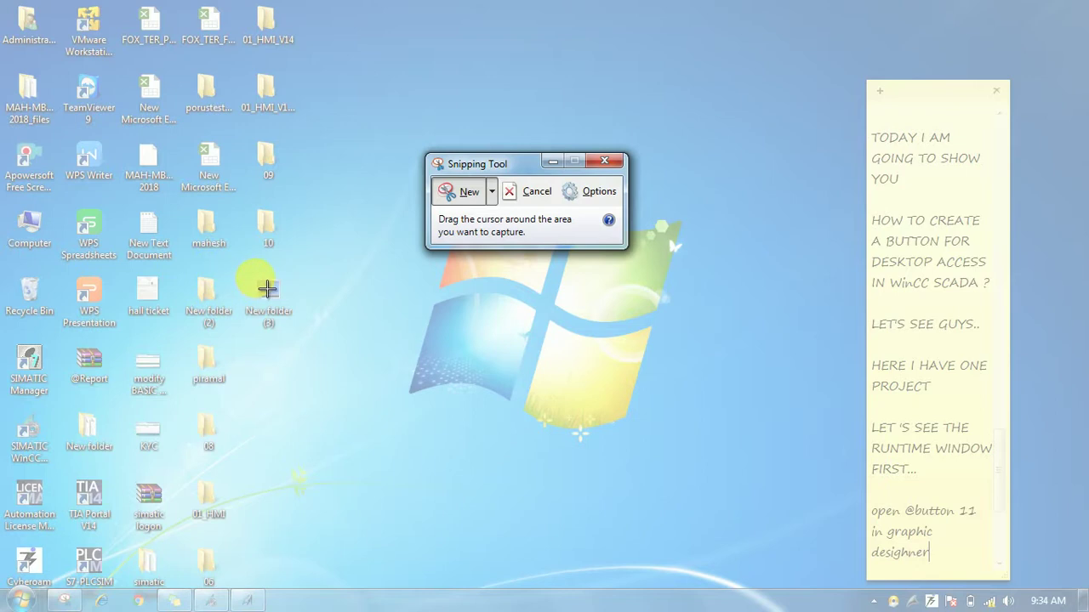
left_click_drag(256, 279, 292, 315)
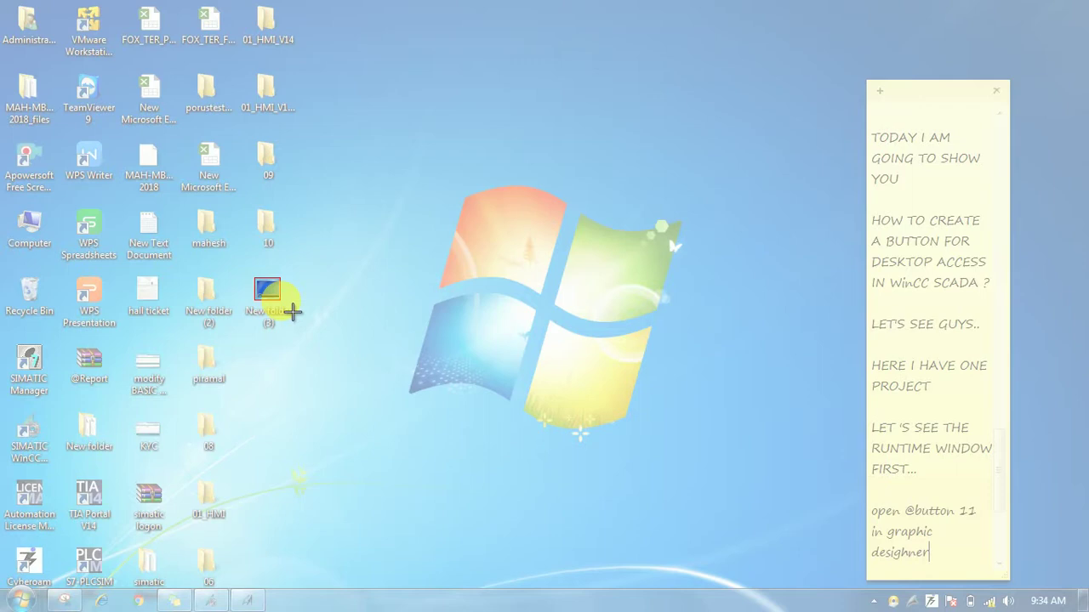
left_click_drag(292, 312, 281, 302)
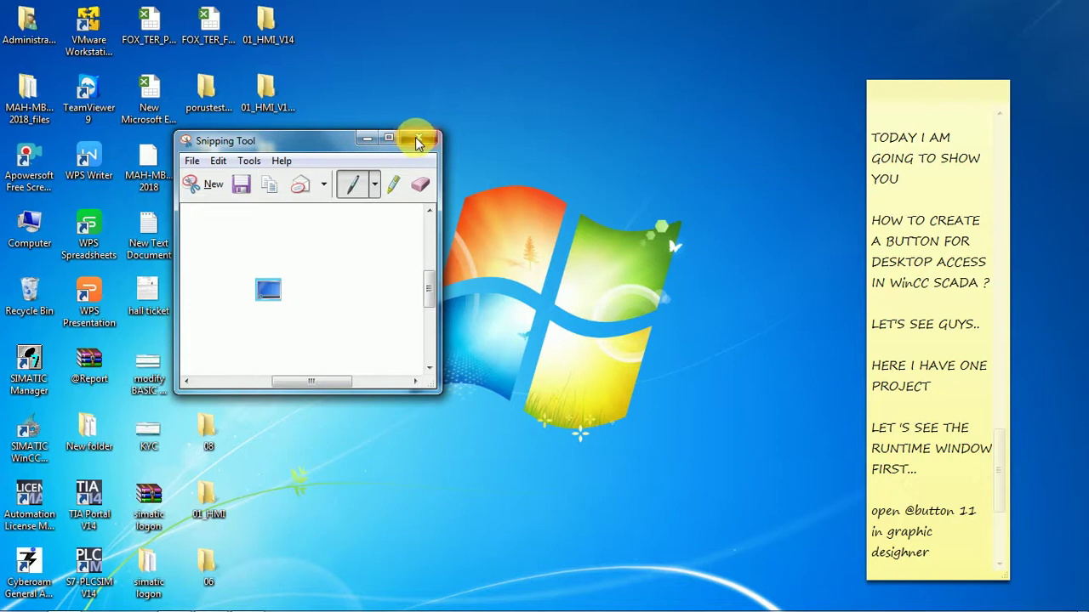
left_click(417, 141)
left_click(380, 279)
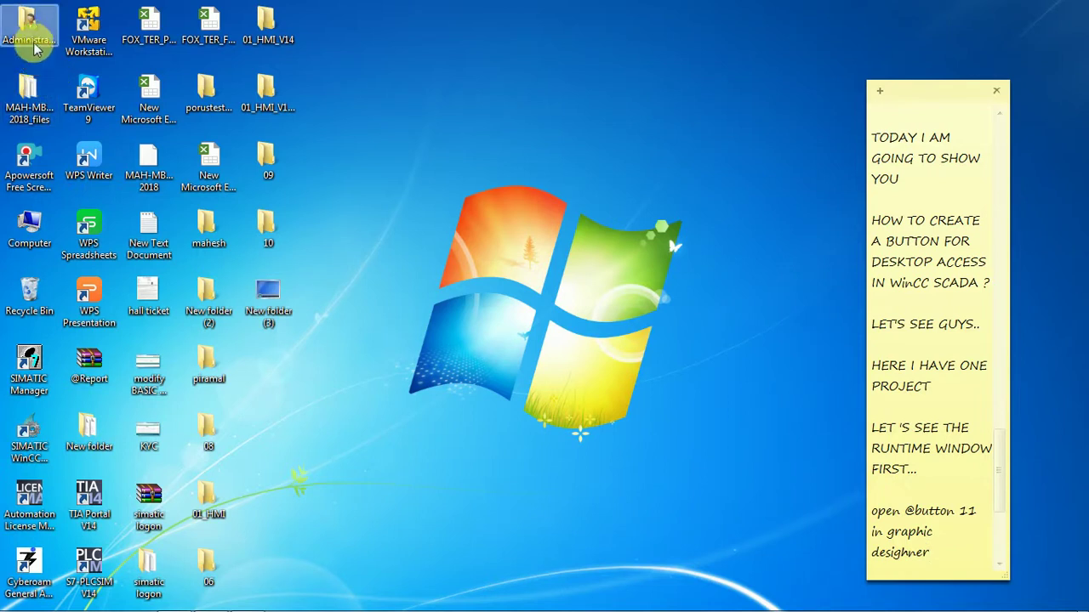
Open the Desktop folder in Windows Explorer from the Computer shortcut.
left_click(45, 243)
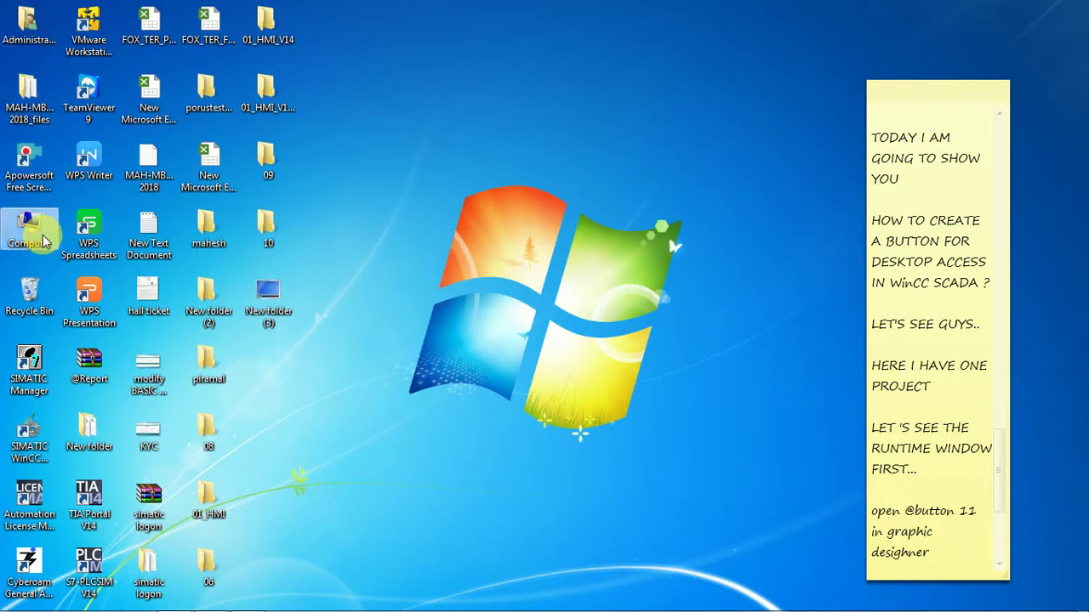
double_click(45, 241)
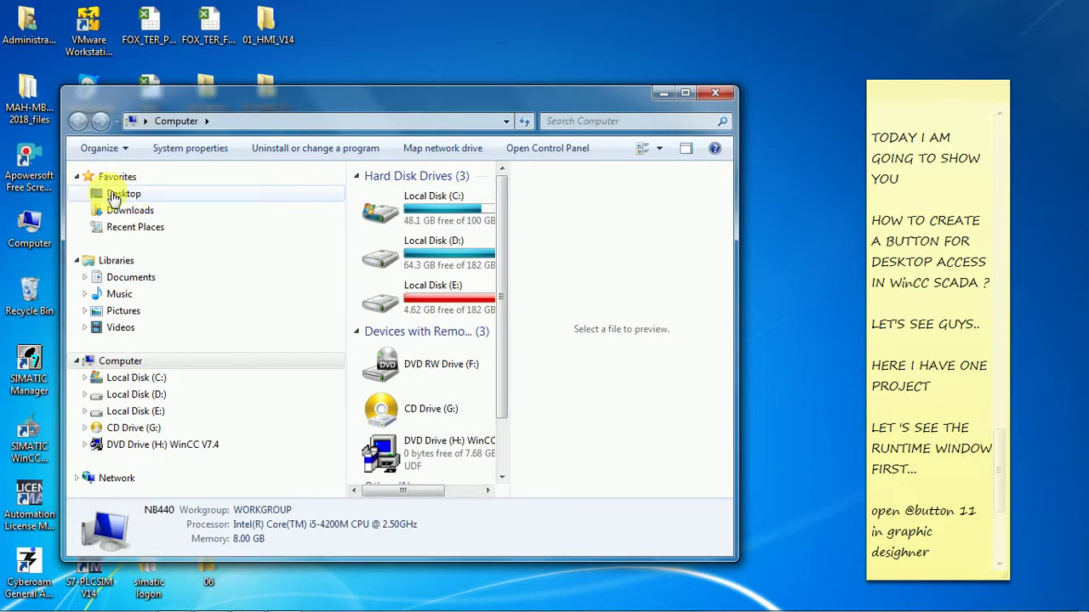
left_click(119, 194)
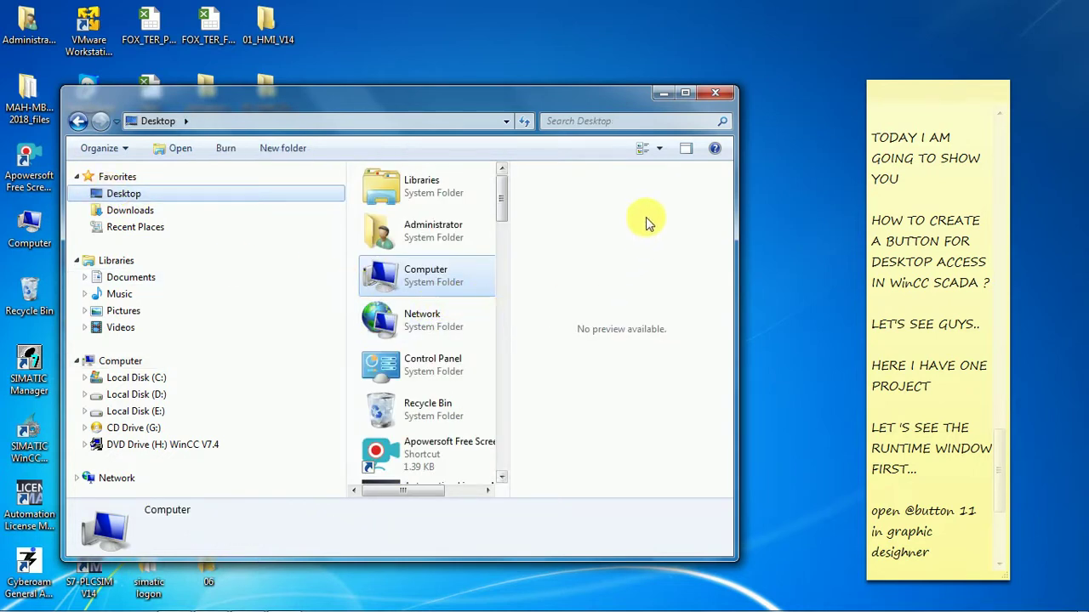
left_click_drag(502, 212, 506, 369)
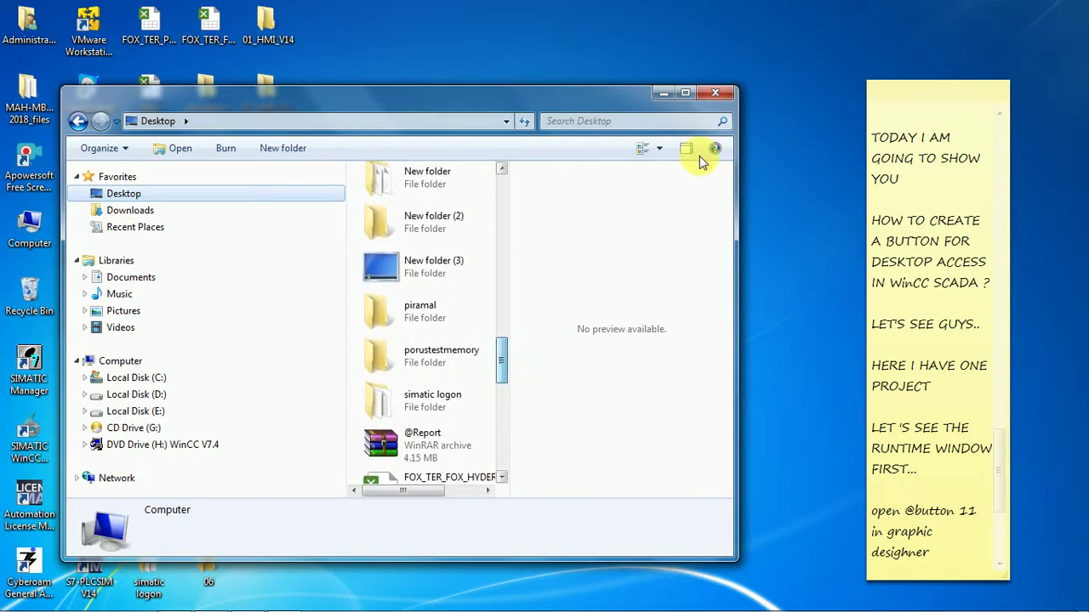
Maximize the window, switch to Large Icons and scroll New folder (3) into view.
left_click(685, 93)
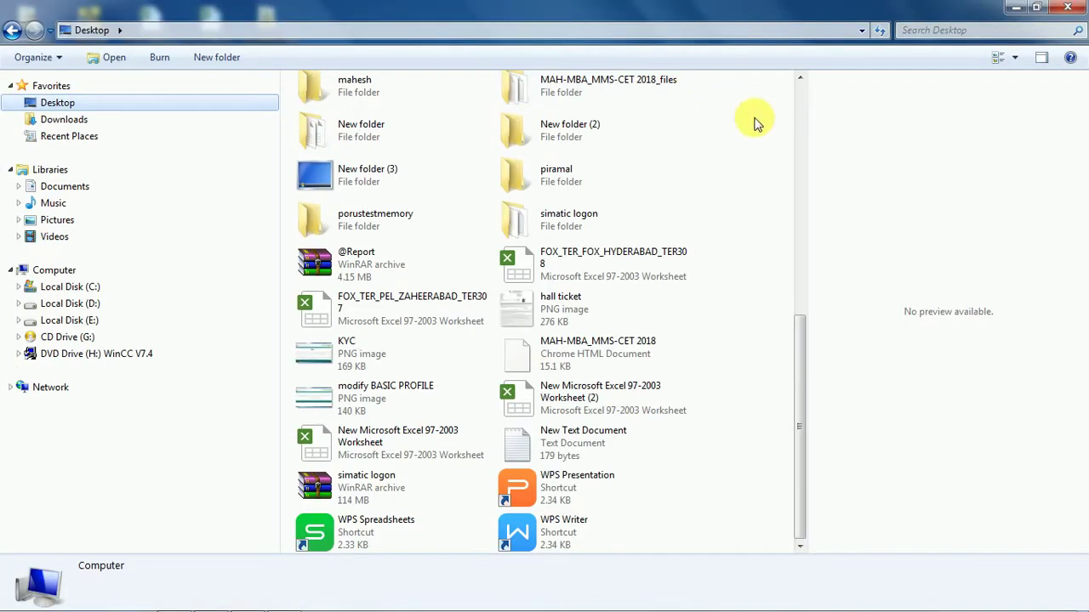
left_click(1015, 58)
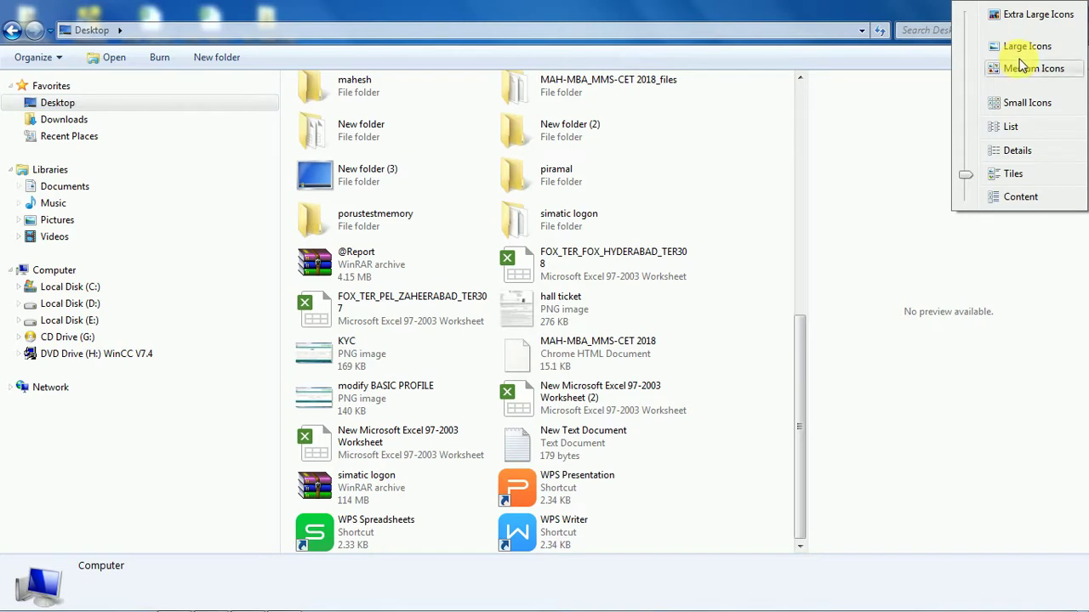
left_click(1020, 46)
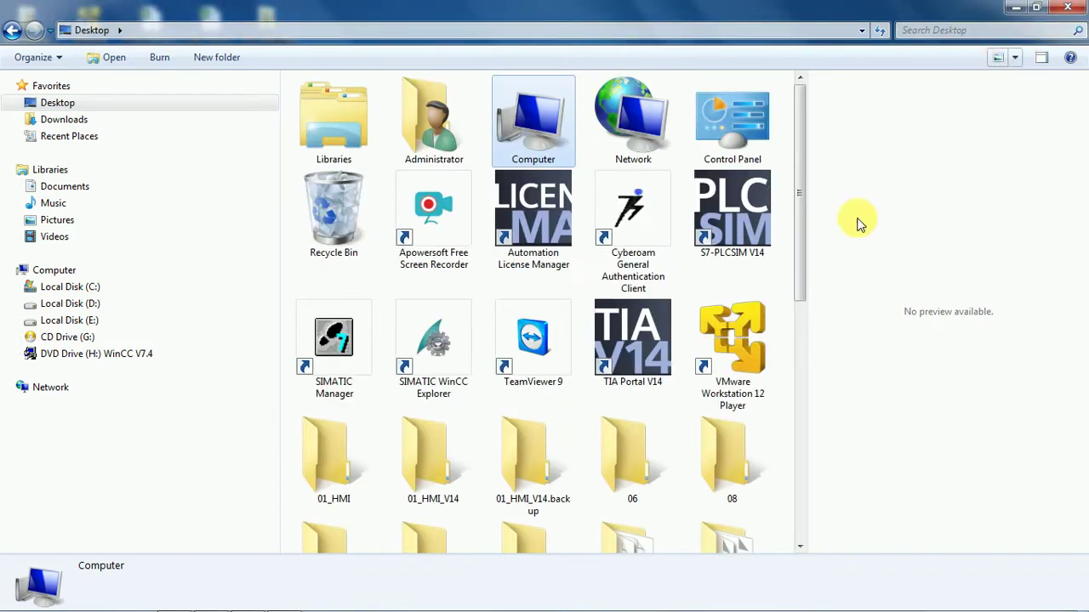
left_click_drag(795, 207, 795, 355)
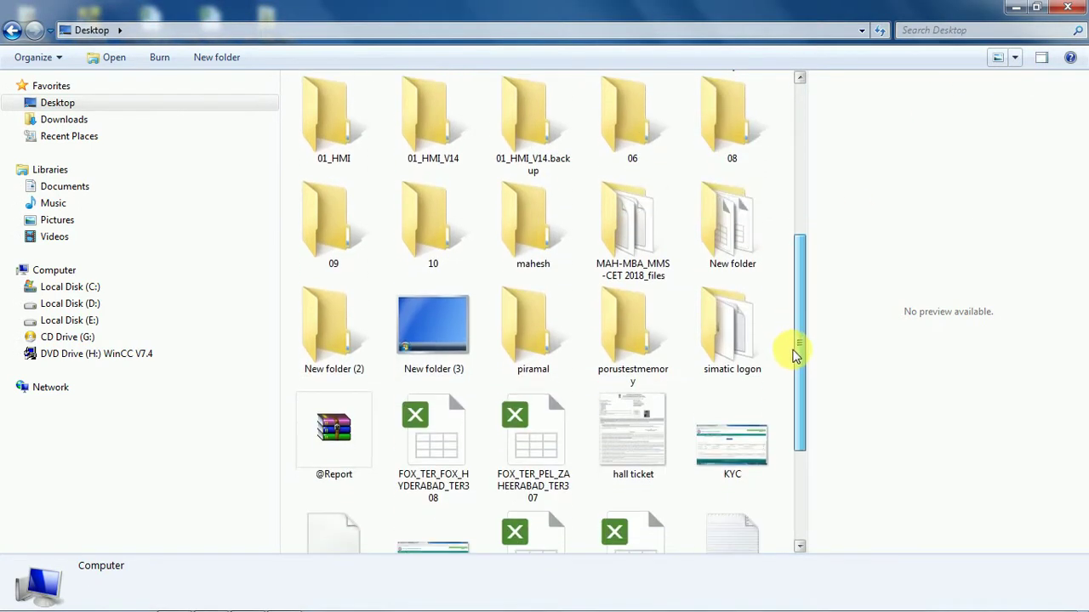
mouse_move(194, 602)
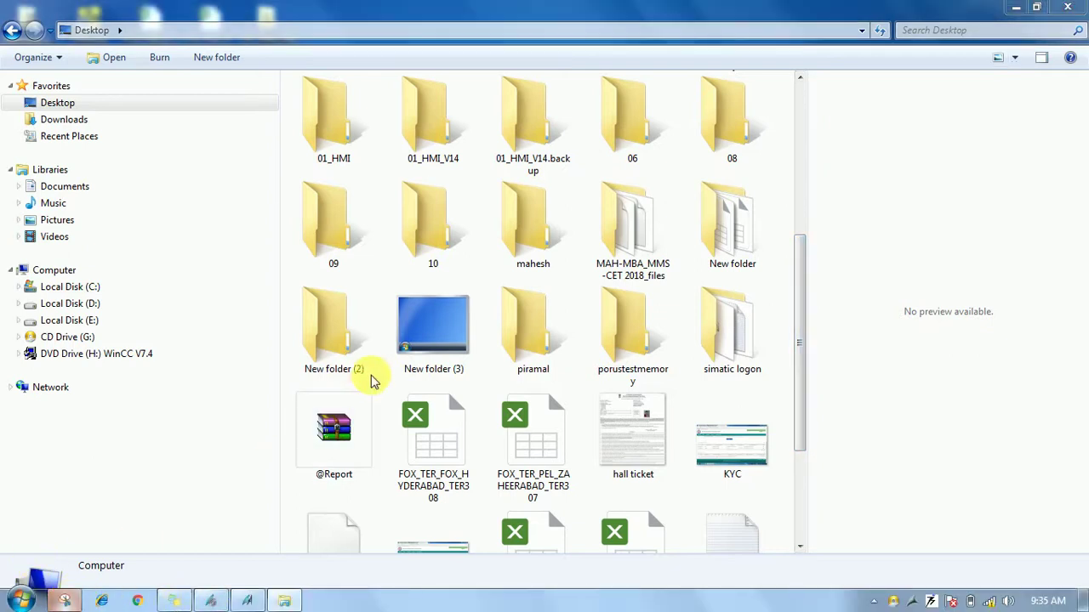
key("ctrl+alt+s")
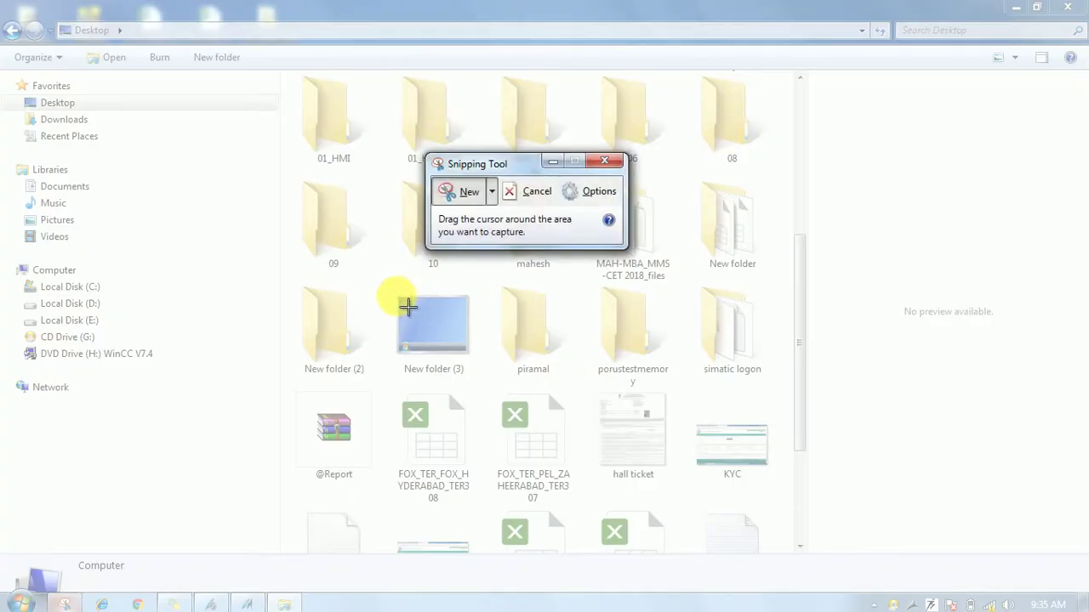
Snip the New folder (3) icon and save it to the Desktop as JPEG 'desktop'.
left_click_drag(397, 295, 481, 366)
left_click_drag(480, 368, 482, 366)
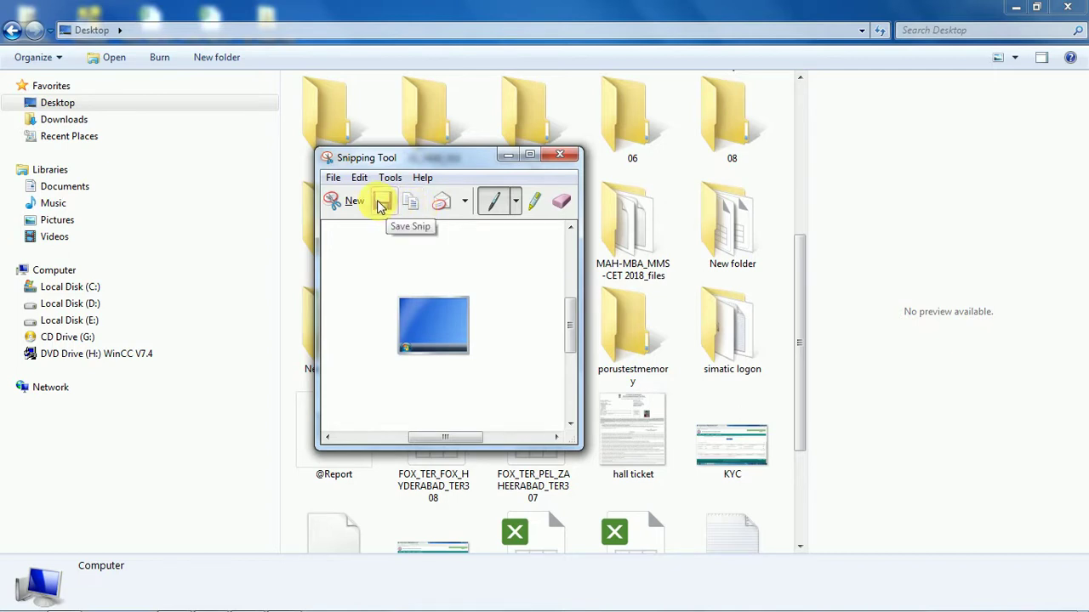
left_click(382, 202)
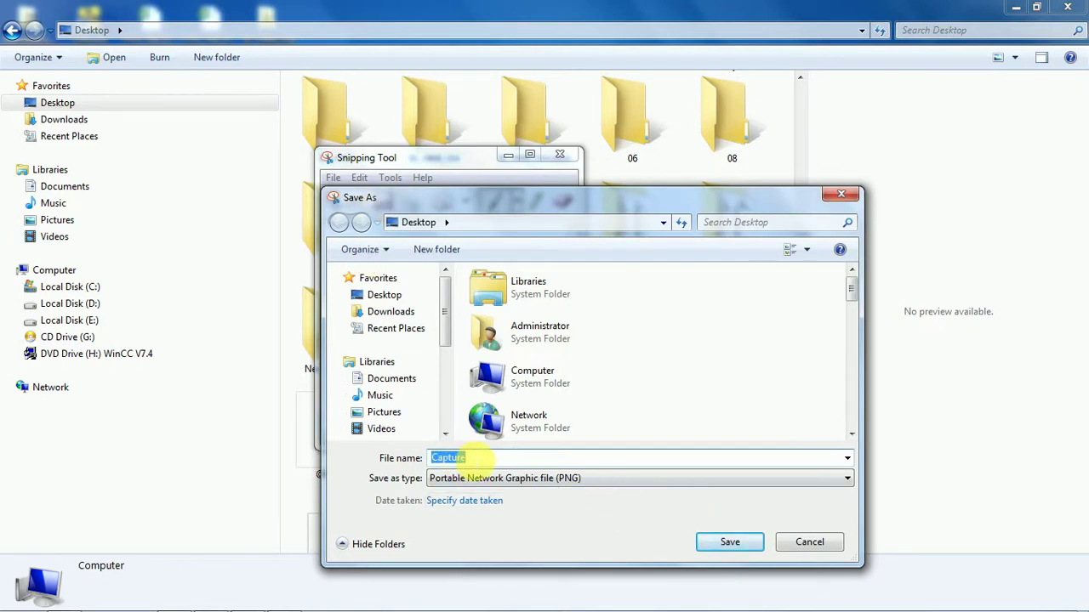
left_click(847, 478)
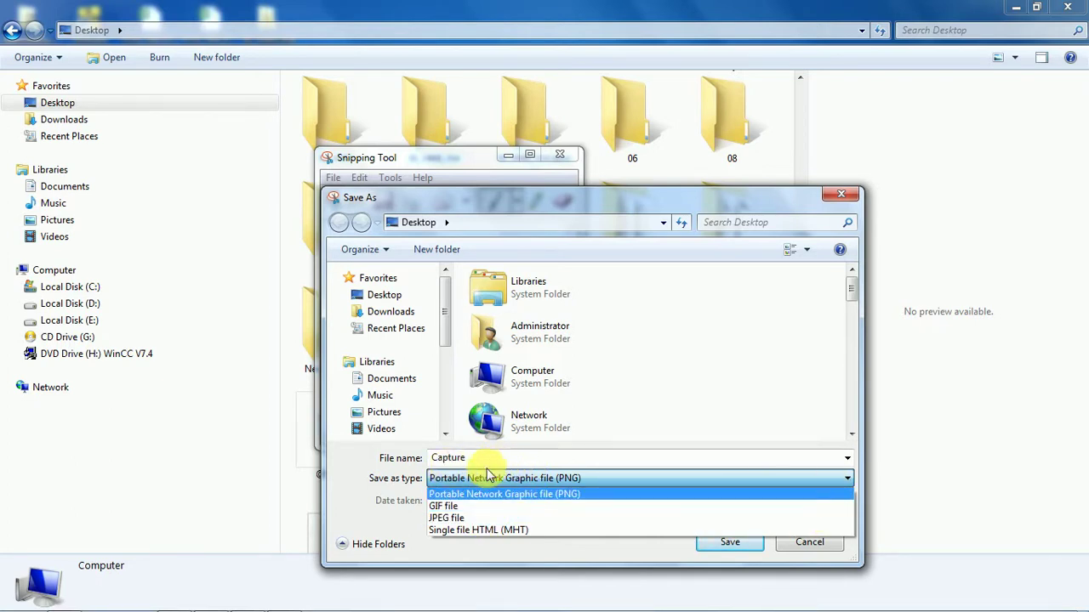
left_click(450, 517)
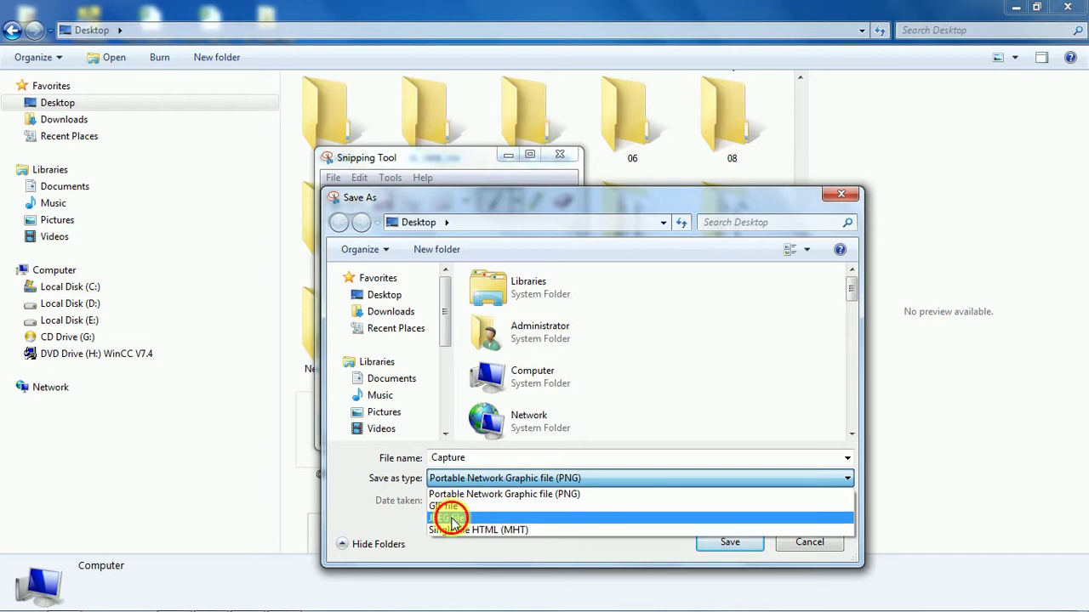
double_click(476, 463)
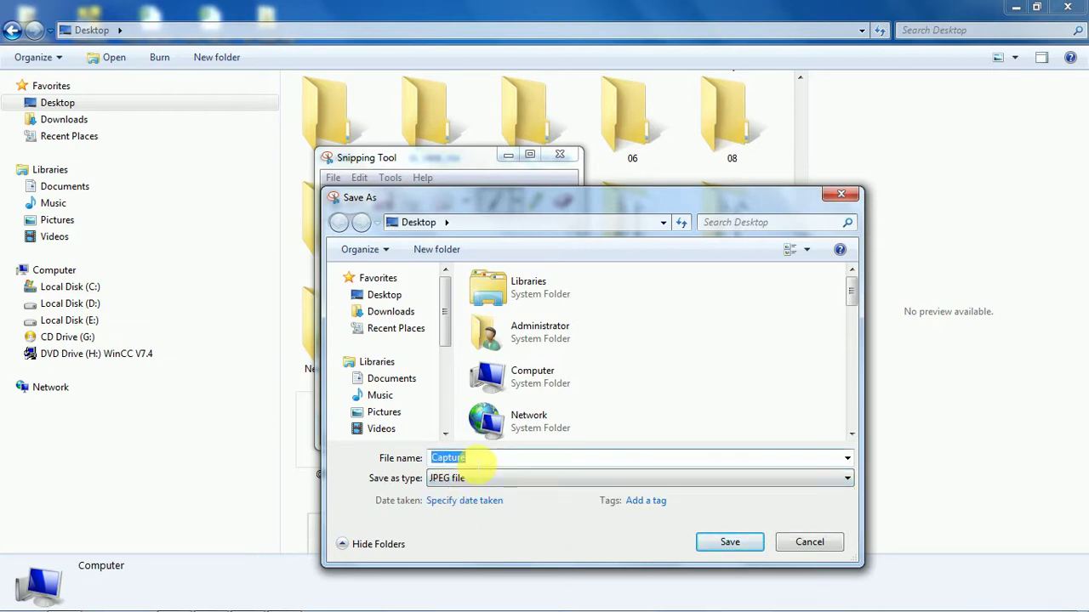
key("BackSpace")
type("des")
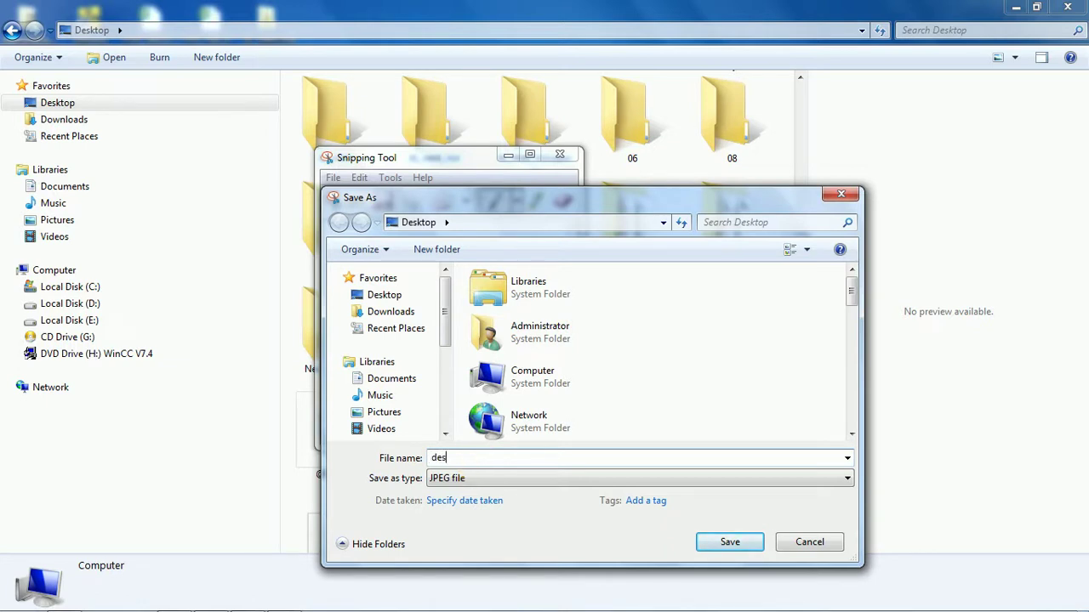
type("ktop")
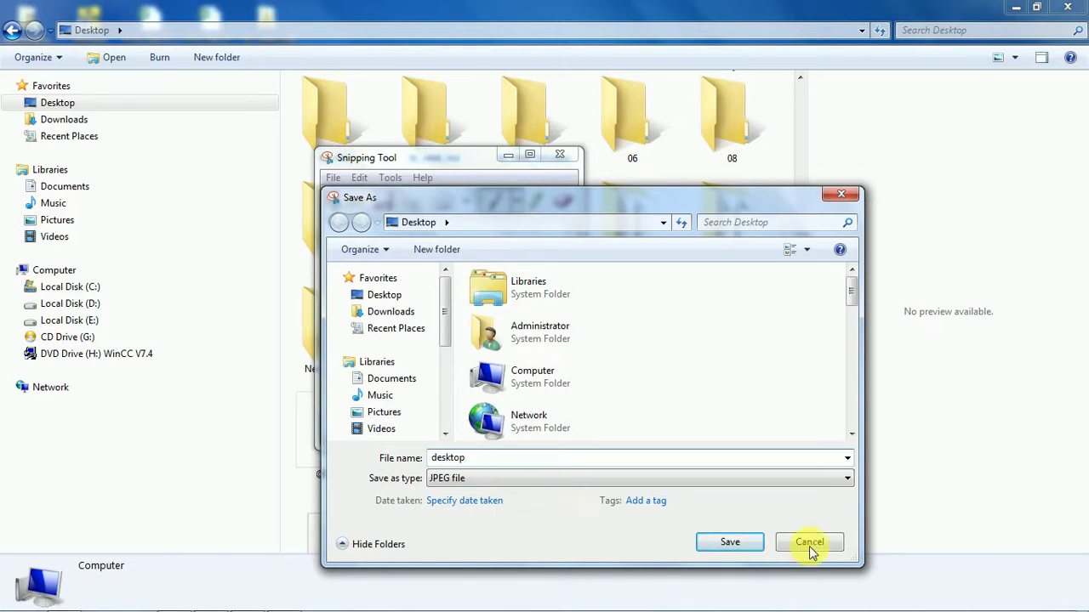
left_click(729, 541)
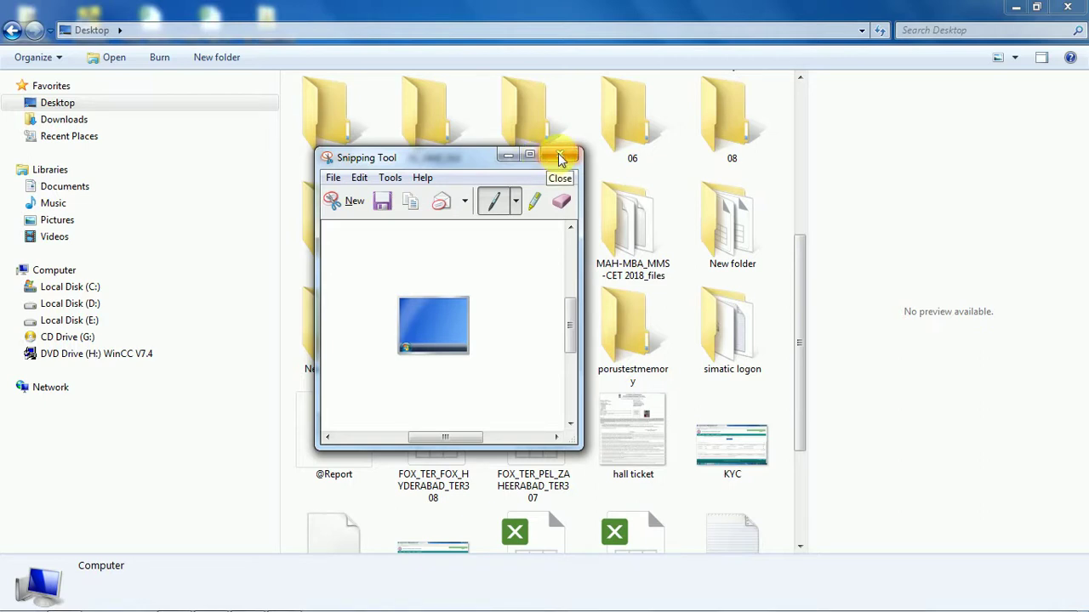
Close Snipping Tool and minimize Explorer, bringing up the desktop image file's options.
left_click(387, 201)
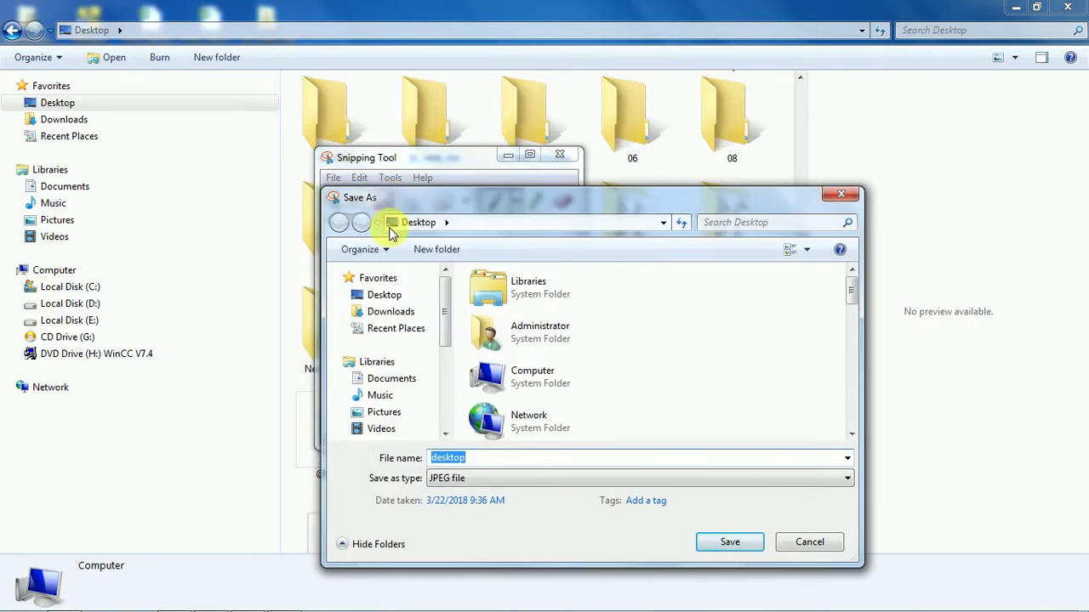
left_click(809, 542)
left_click(558, 156)
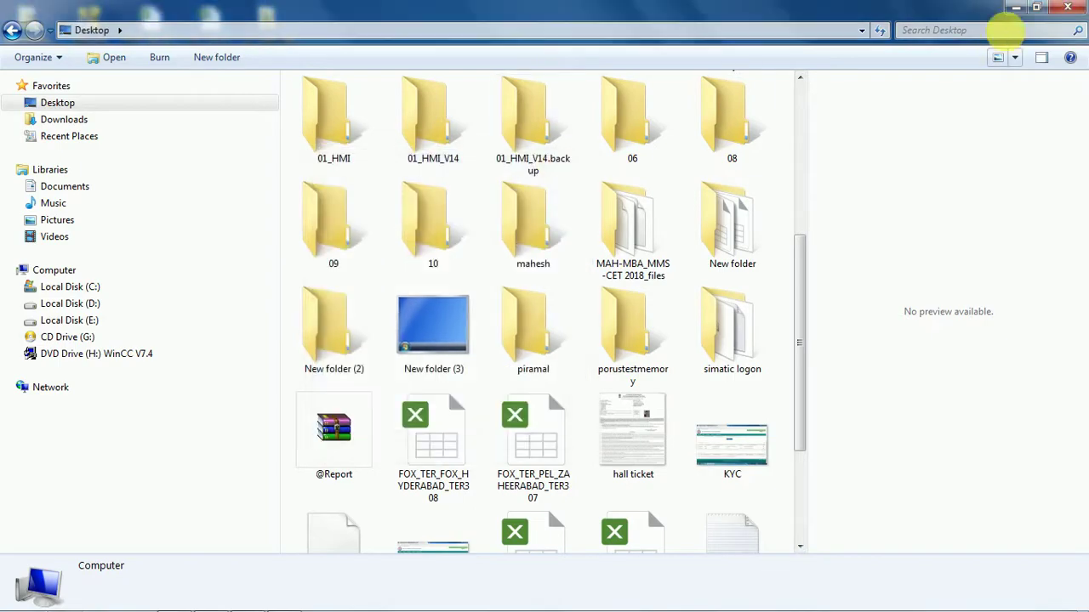
left_click(1015, 8)
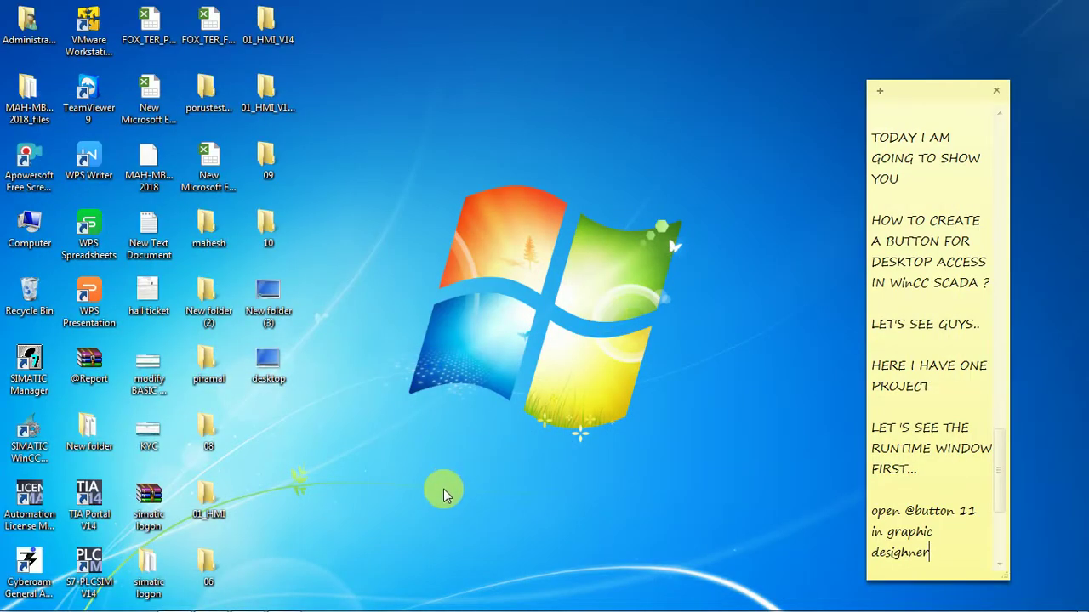
right_click(264, 365)
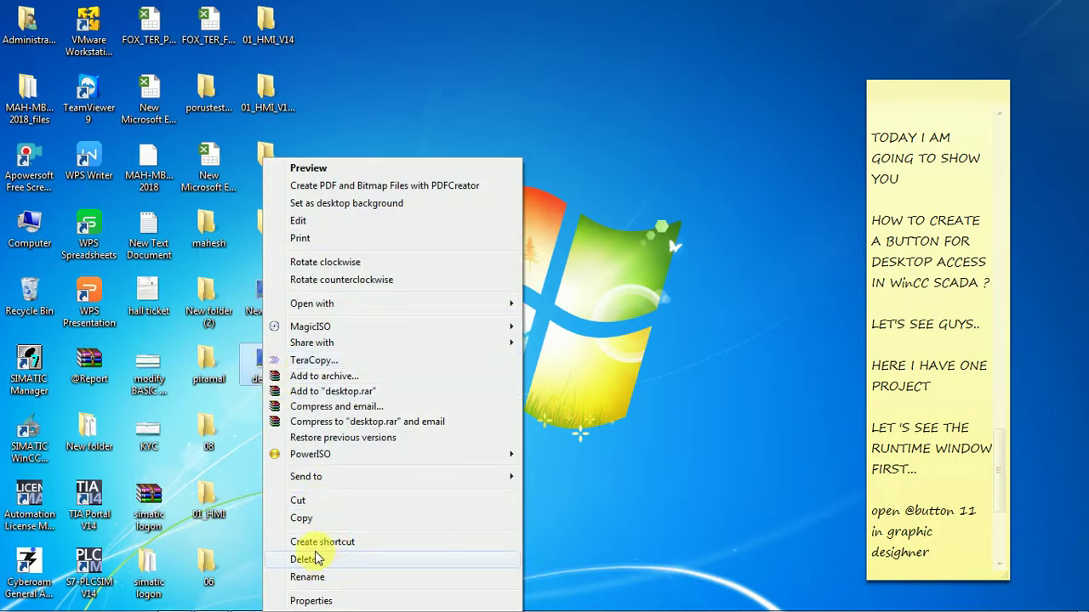
left_click(308, 601)
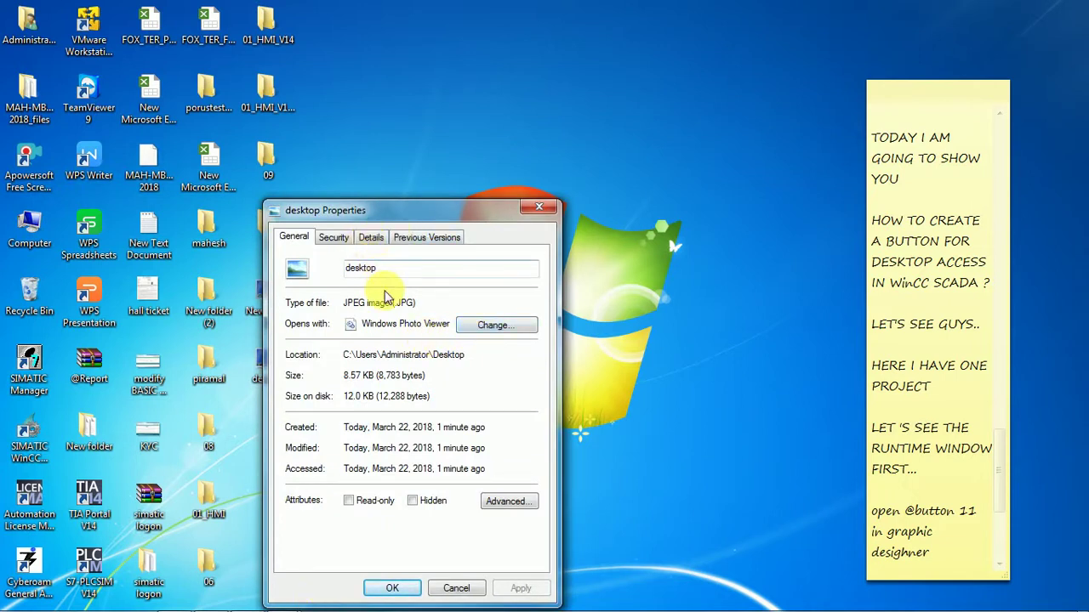
left_click(415, 238)
left_click(370, 239)
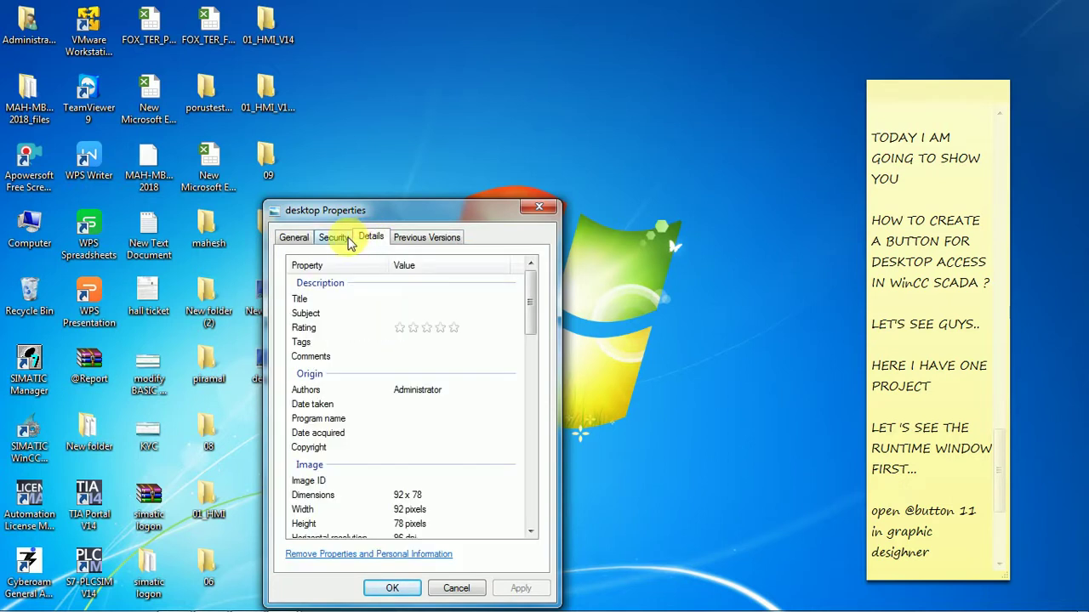
left_click(344, 242)
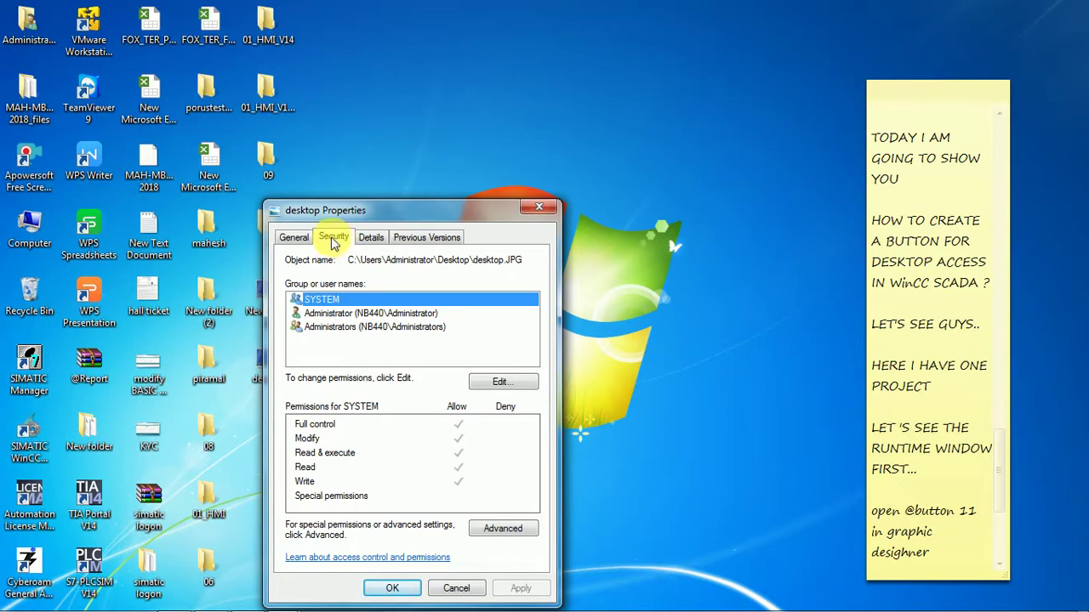
left_click(309, 242)
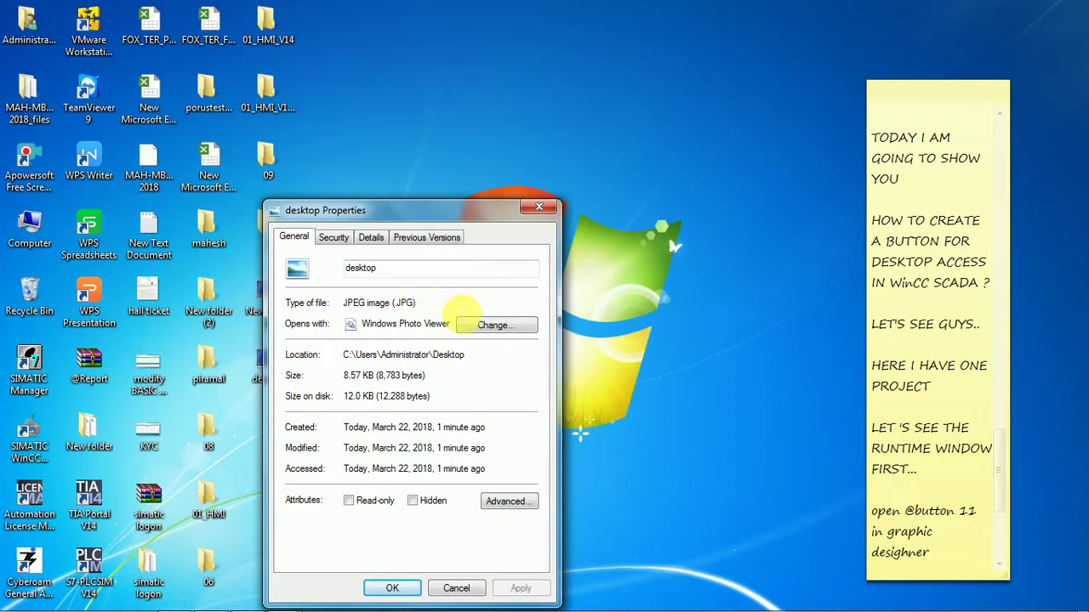
left_click(497, 325)
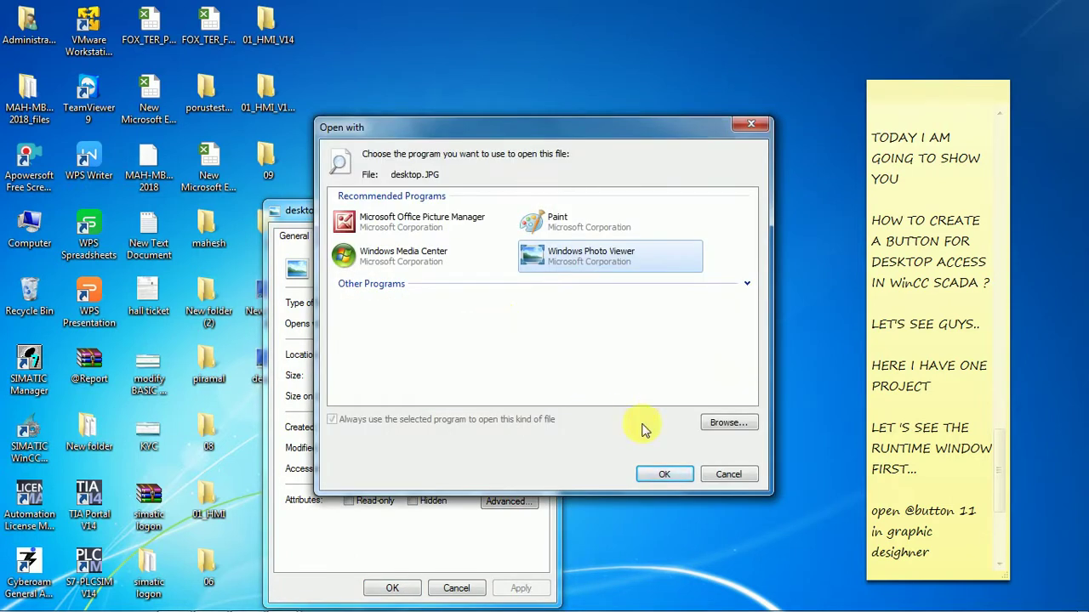
left_click(743, 476)
left_click(539, 208)
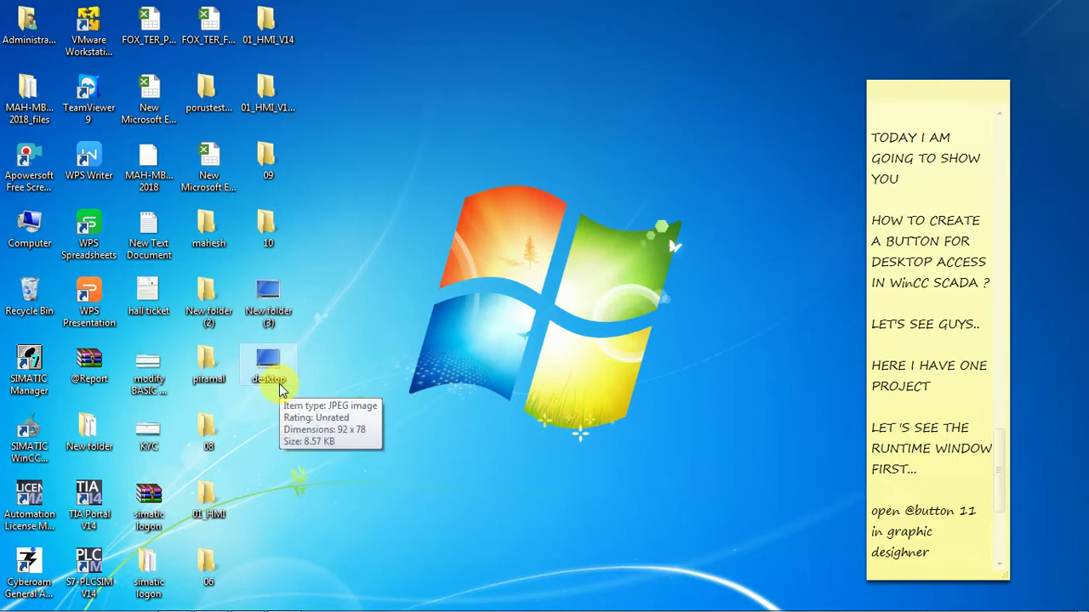
mouse_move(192, 606)
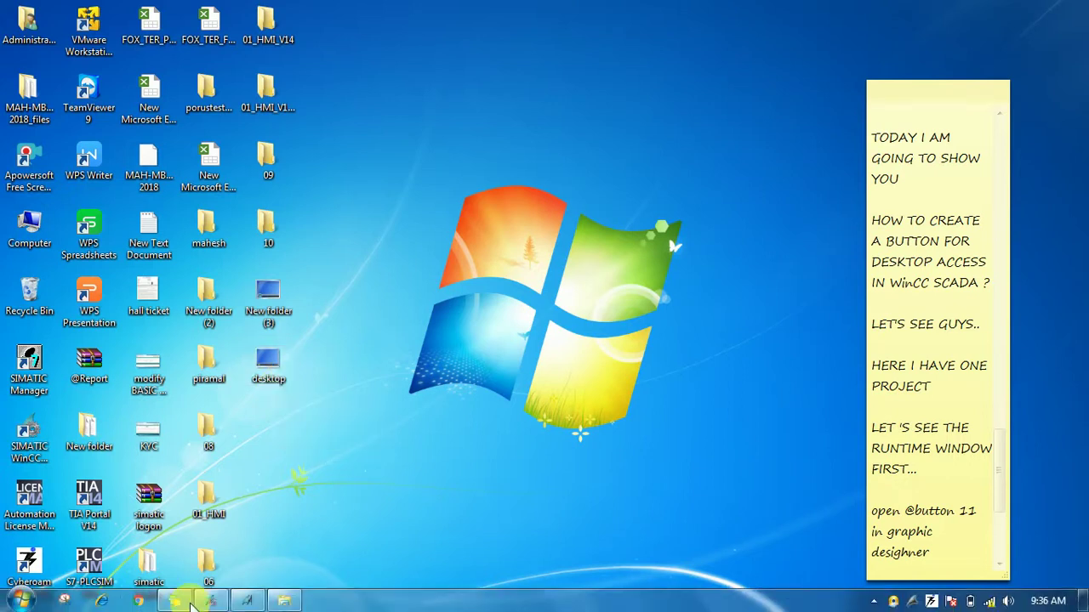
Restore Explorer with the preview pane shown and the file list in Details view.
left_click(292, 602)
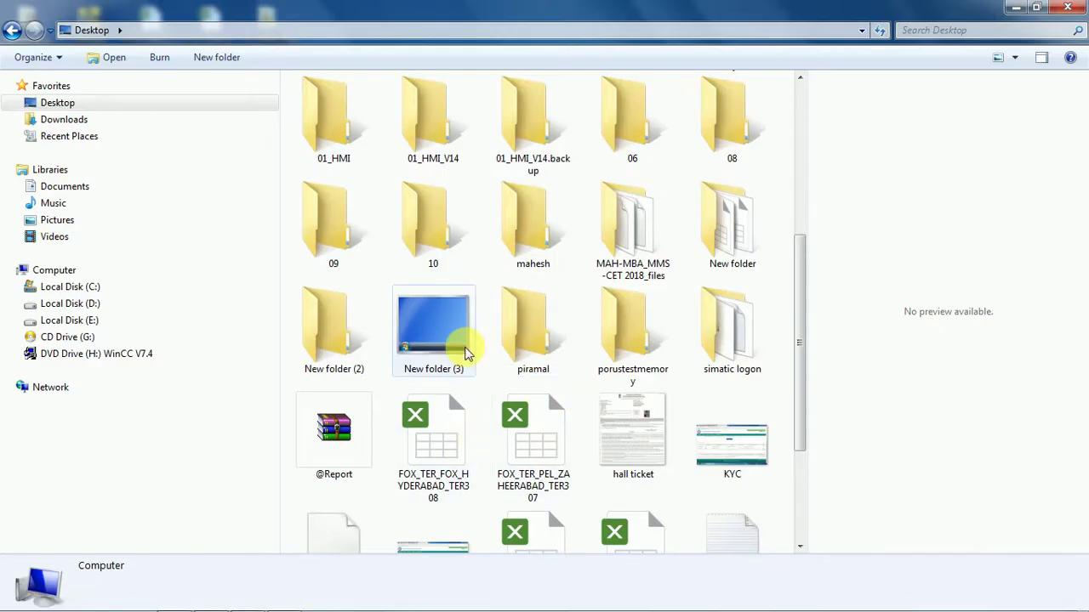
left_click(1043, 58)
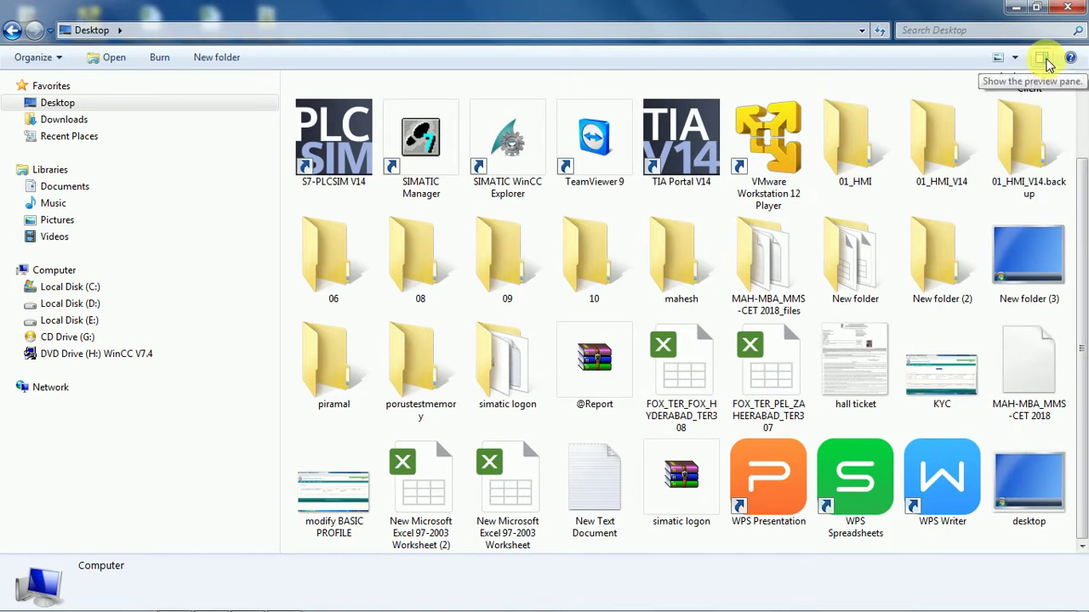
left_click(1044, 60)
left_click(1015, 57)
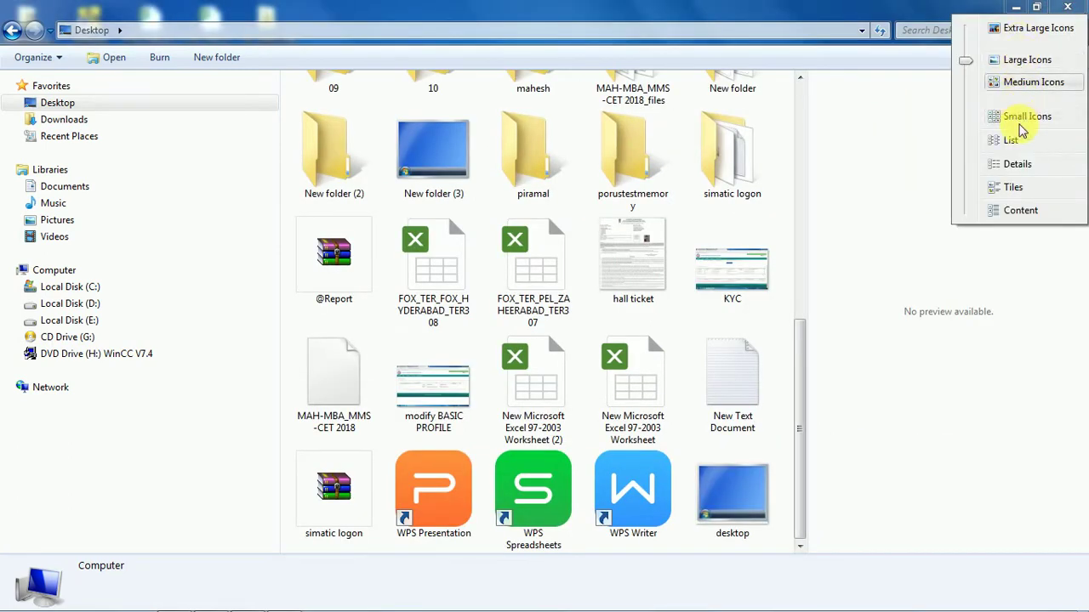
left_click(1023, 165)
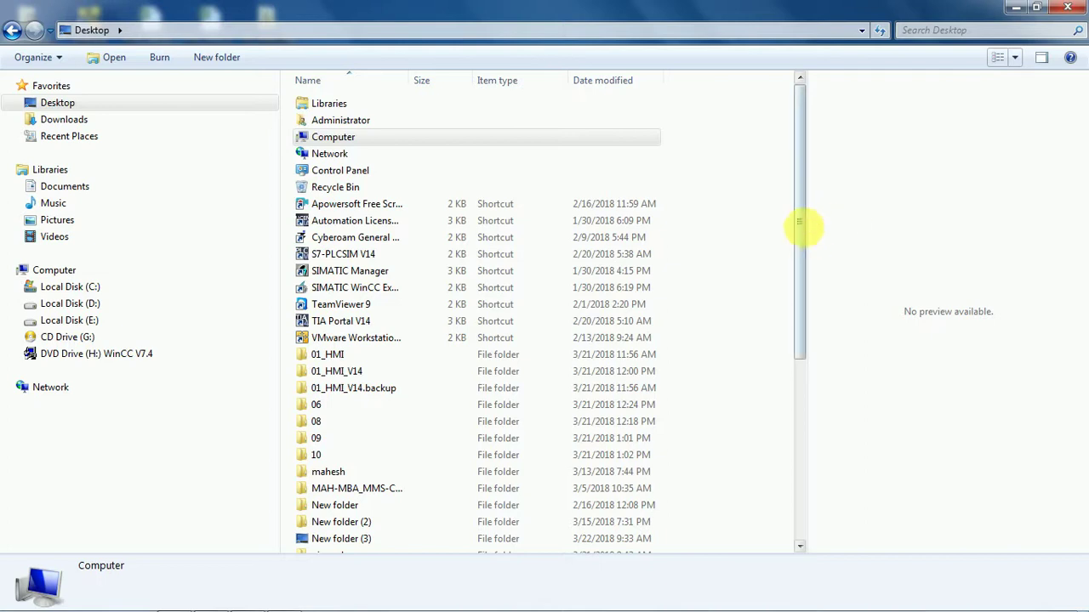
left_click_drag(801, 226, 823, 448)
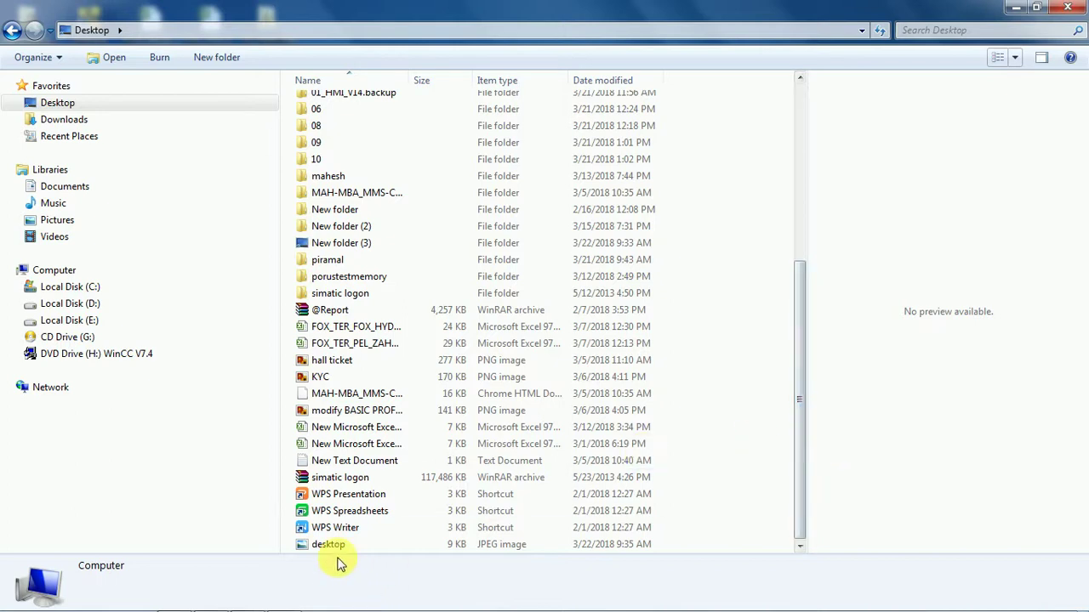
Open the desktop JPEG in the image viewer to check it, then close the viewer.
mouse_move(353, 553)
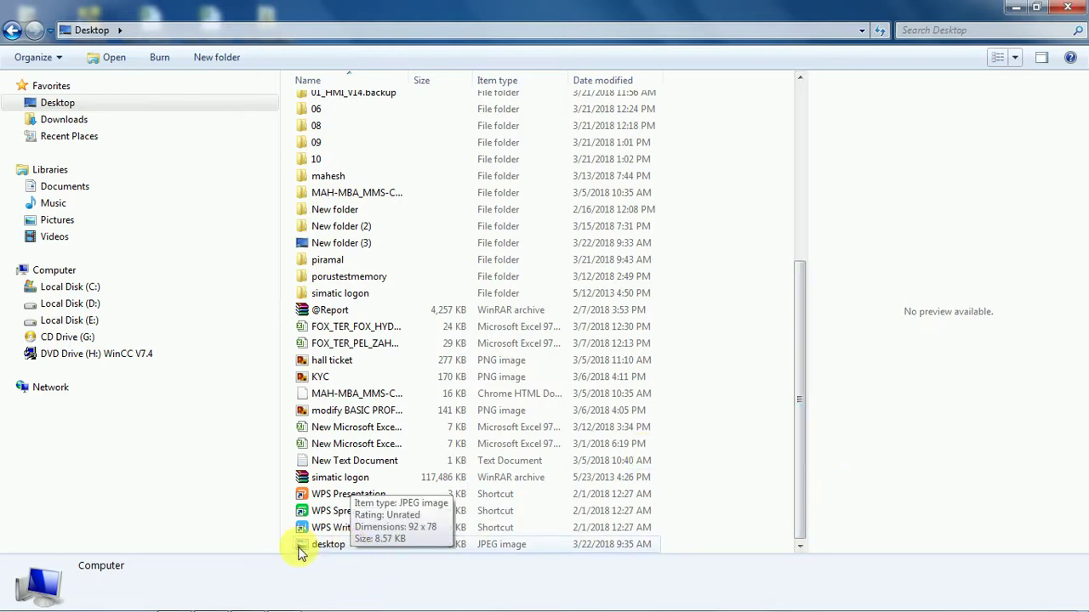
left_click(494, 545)
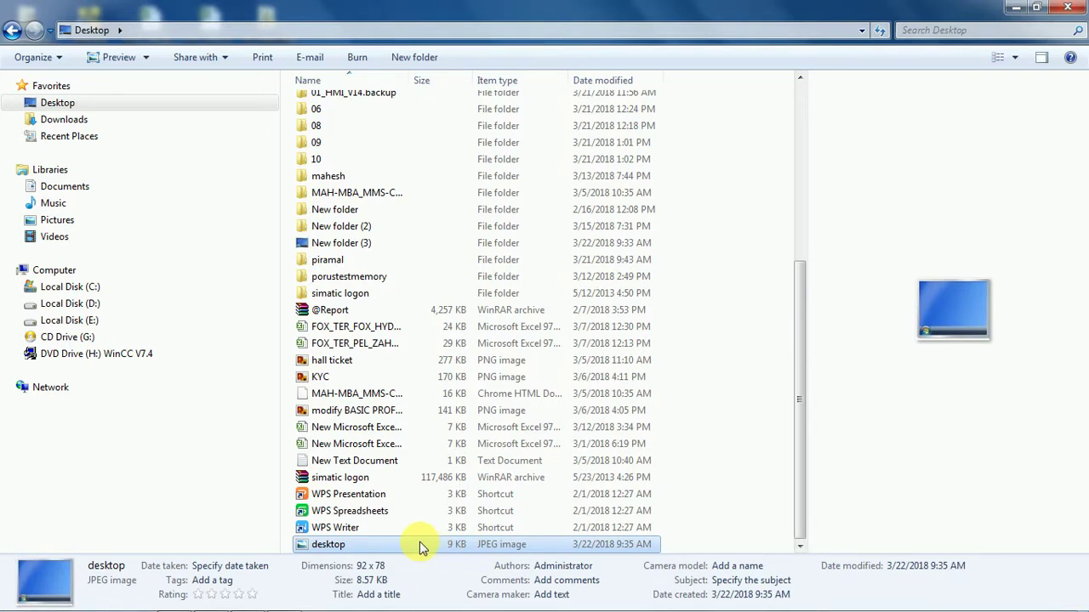
double_click(417, 545)
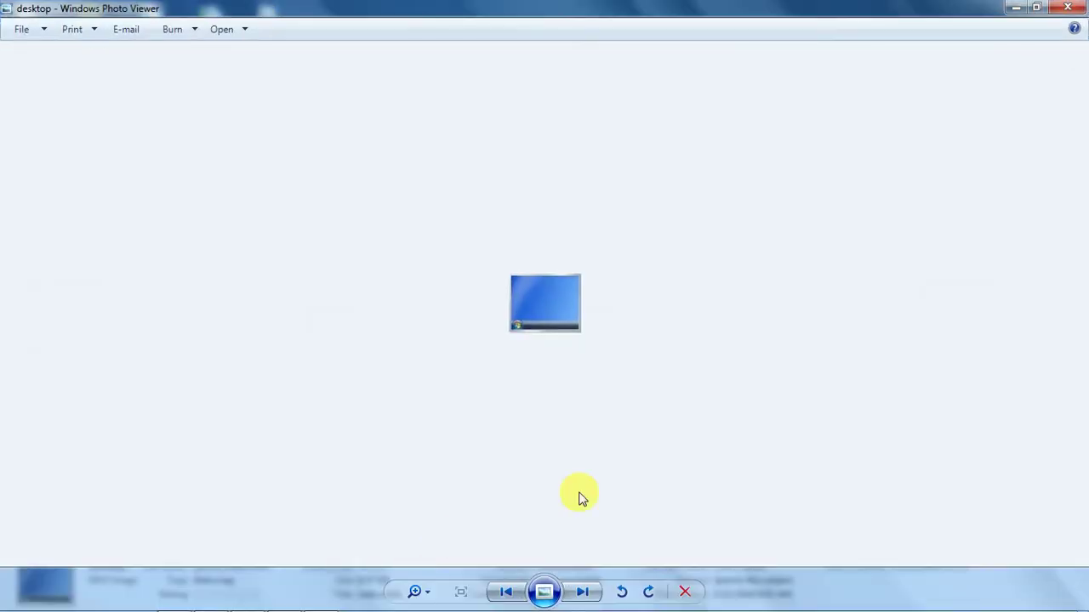
left_click(1076, 11)
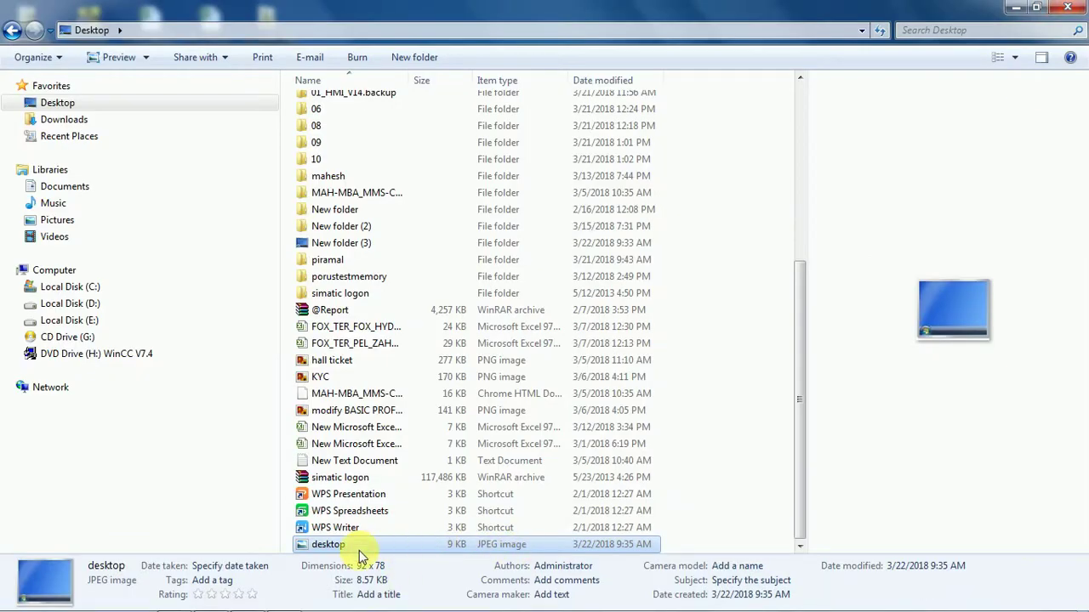
Copy the desktop JPEG file and minimize Explorer.
right_click(359, 554)
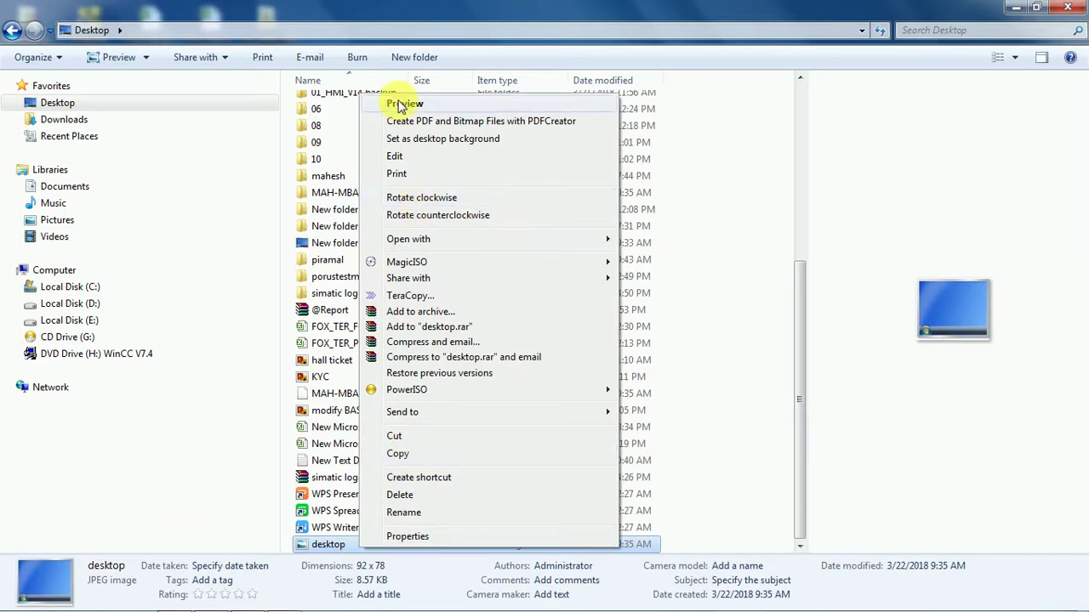
left_click(405, 459)
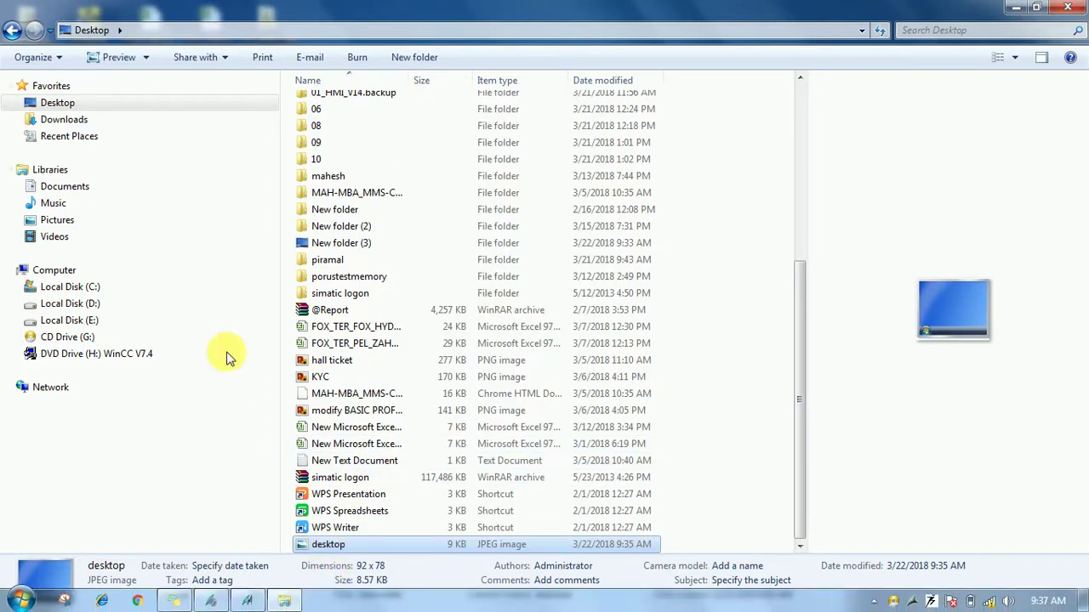
left_click(1014, 7)
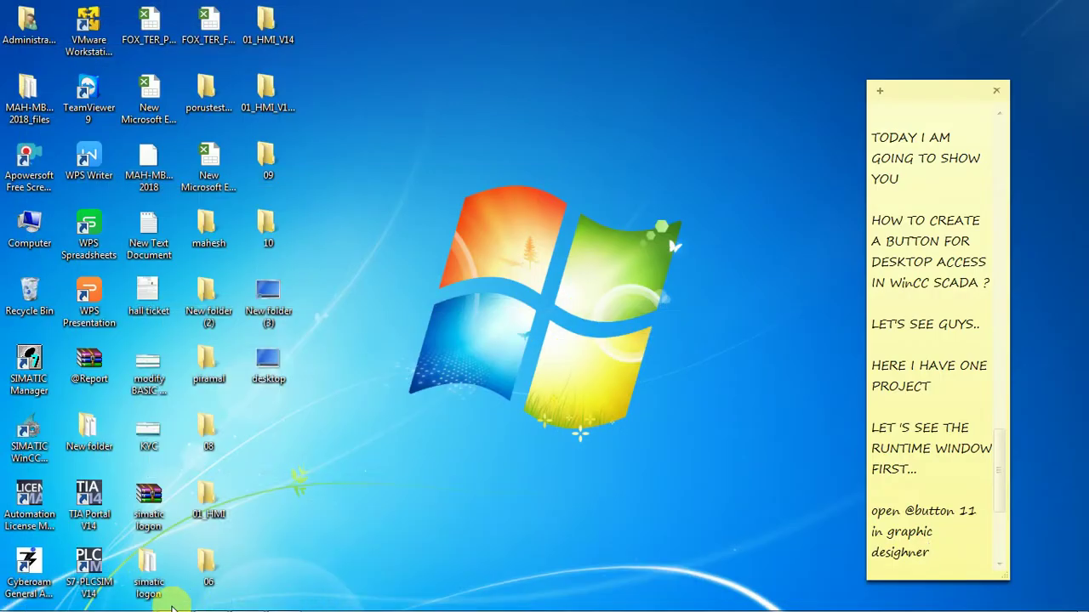
Check the WinCC project's path on drive E:, then show Local Disk (E:) in Windows Explorer.
left_click(211, 601)
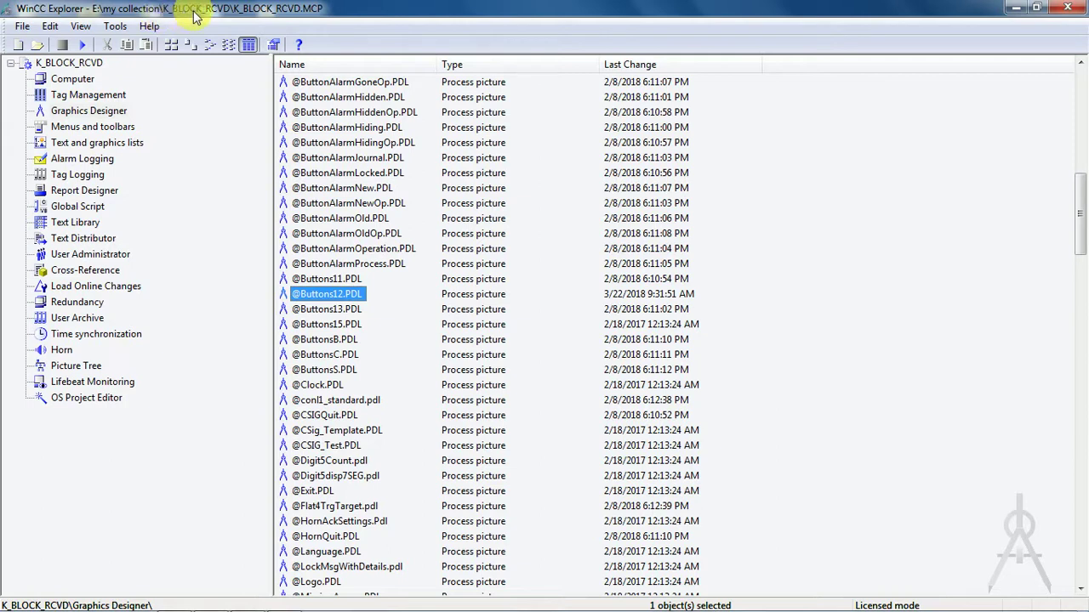
mouse_move(324, 608)
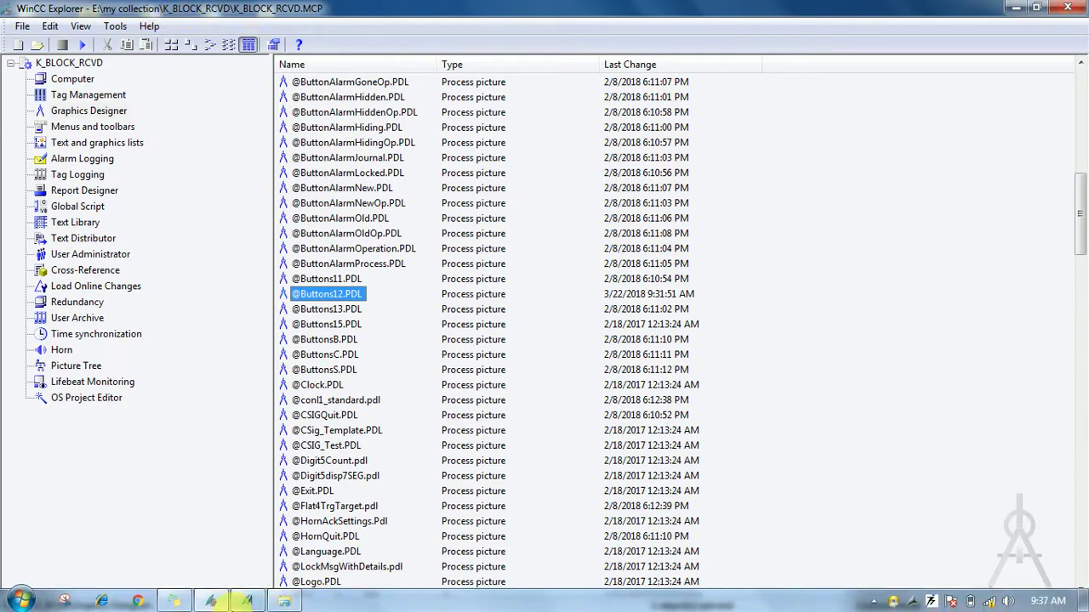
mouse_move(212, 601)
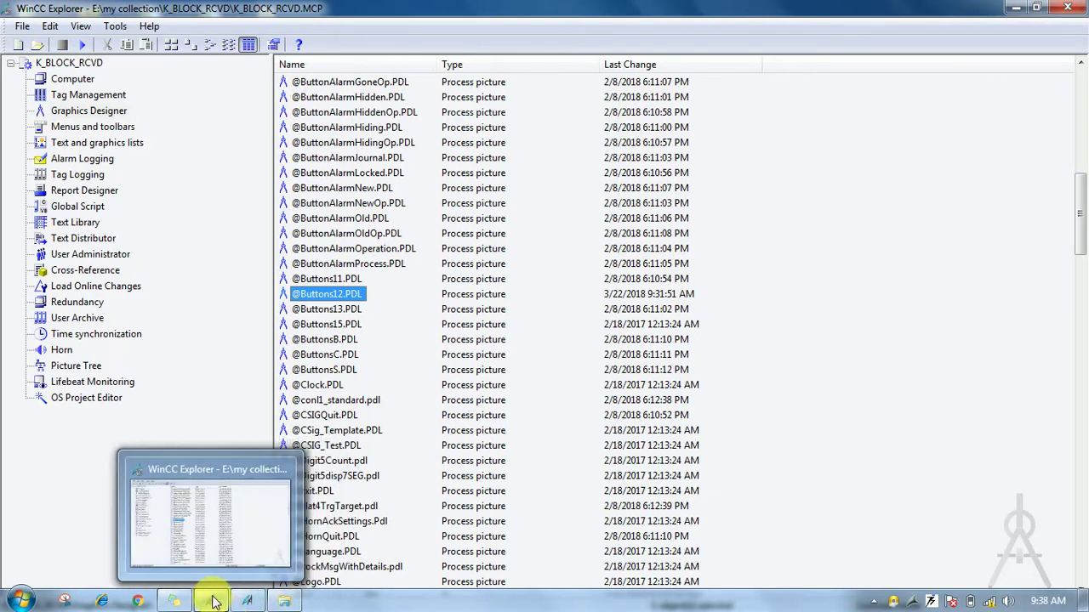
left_click(281, 606)
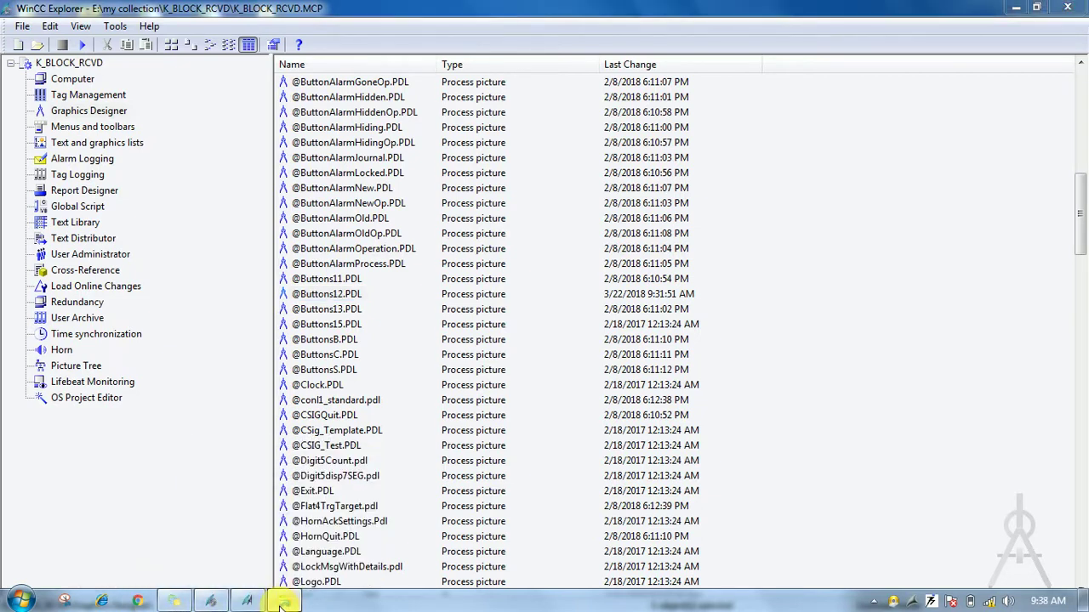
left_click(86, 319)
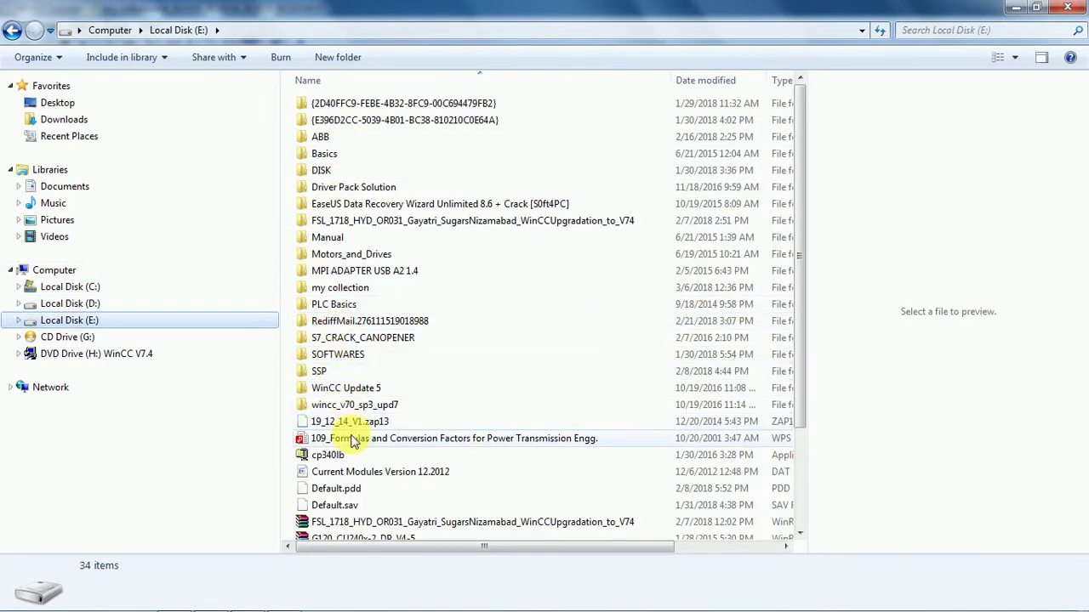
Open my collection > K_BLOCK_RCVD > GraCS and scroll through its 646 files.
left_click_drag(804, 215, 816, 348)
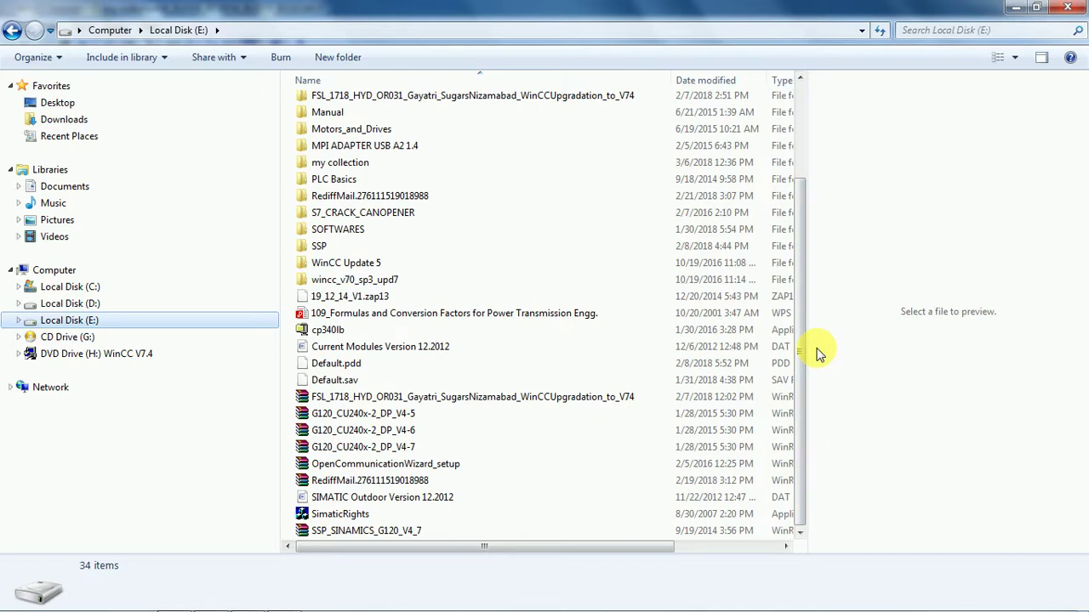
double_click(429, 162)
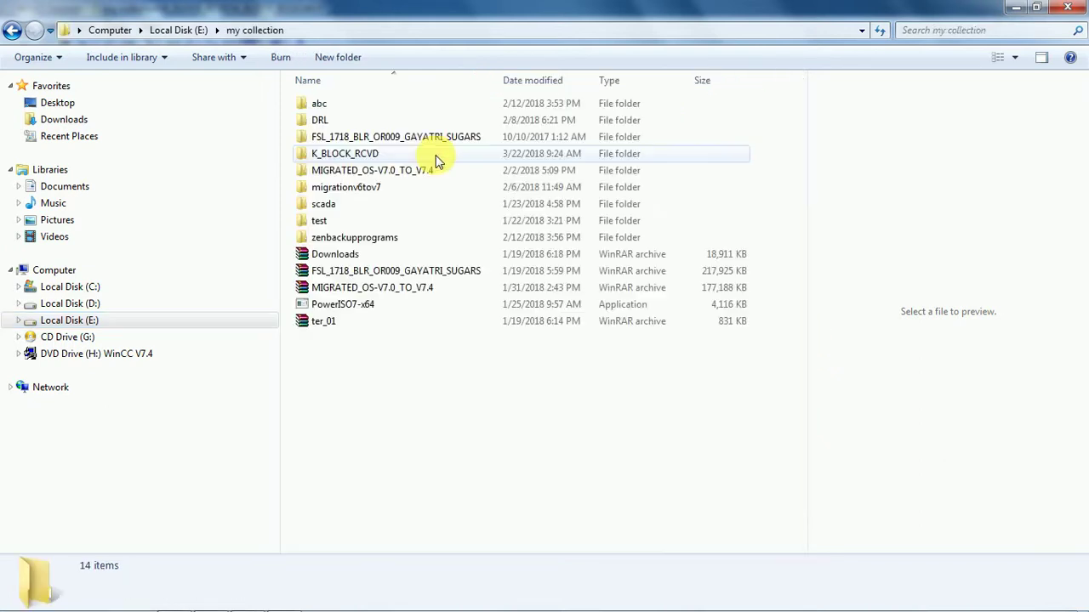
double_click(378, 154)
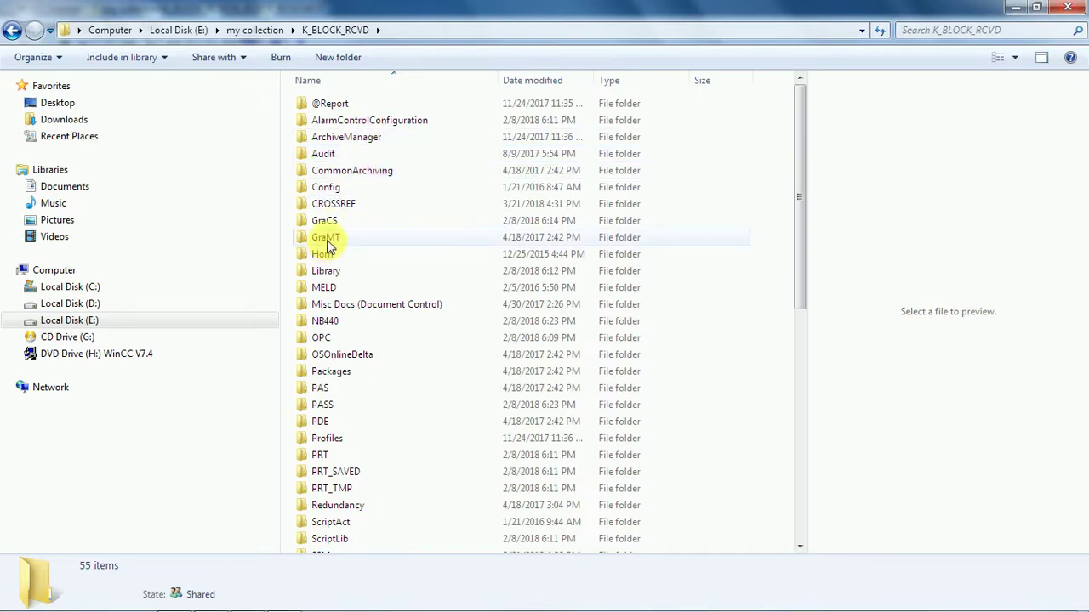
double_click(356, 222)
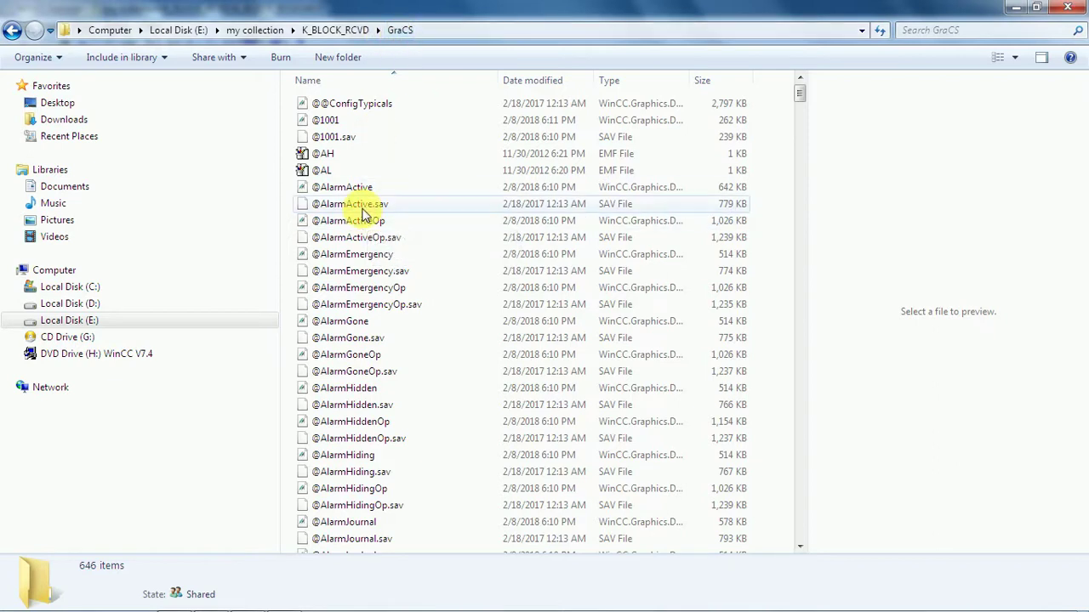
scroll(442, 351, "down", 11)
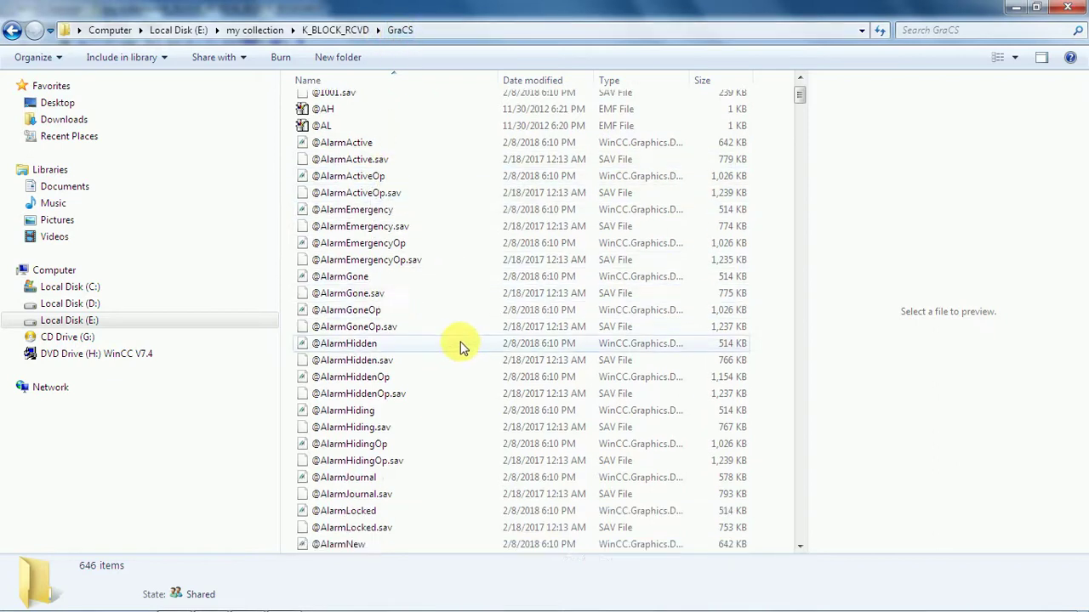
scroll(451, 332, "down", 6)
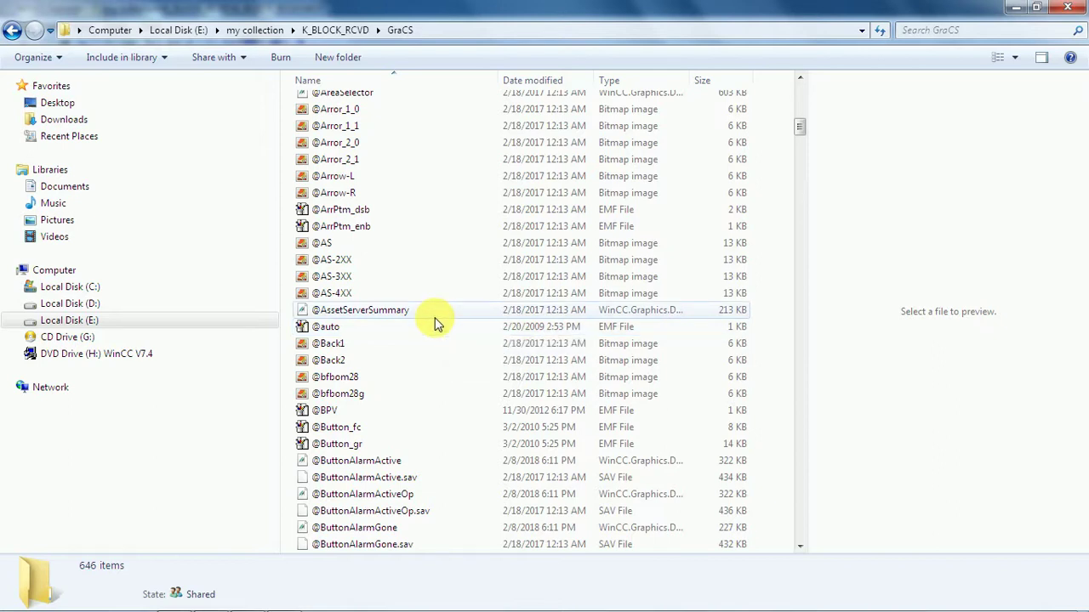
scroll(434, 323, "down", 3)
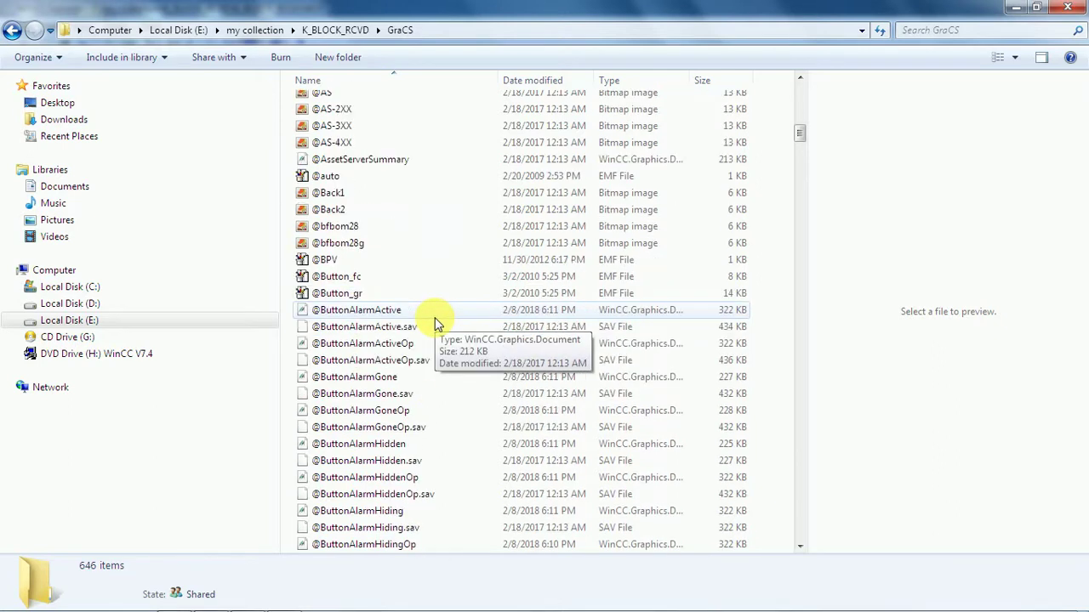
scroll(434, 322, "down", 9)
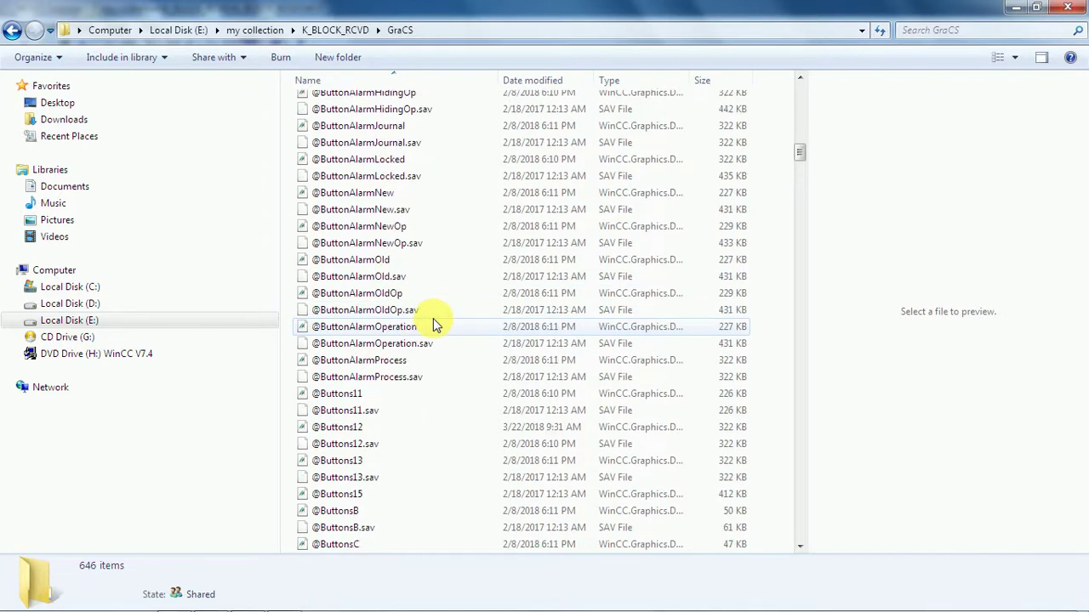
scroll(431, 321, "up", 5)
scroll(431, 321, "up", 7)
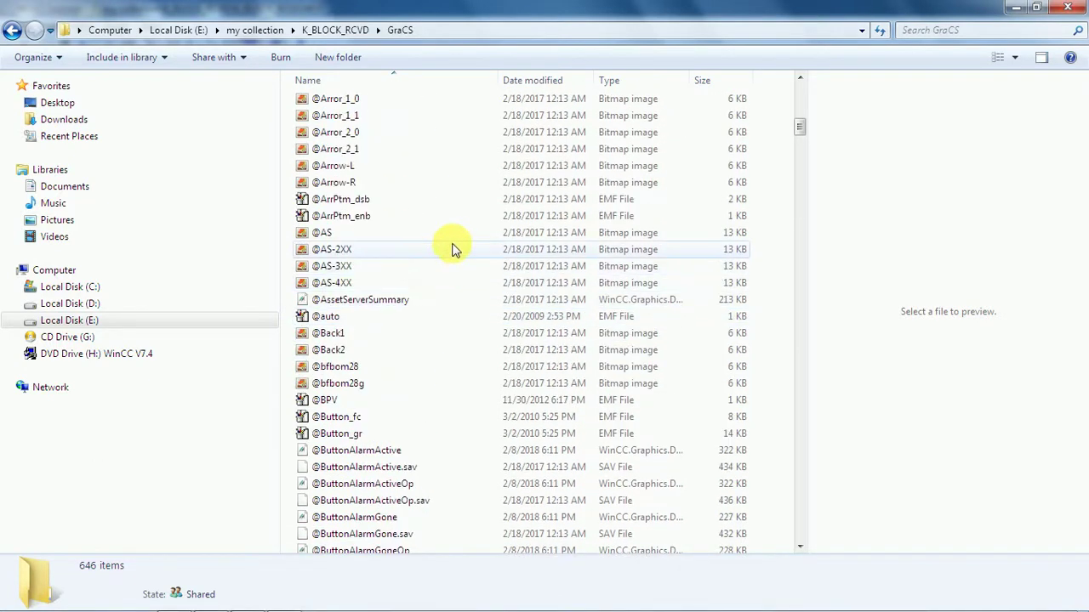
right_click(455, 252)
left_click(490, 358)
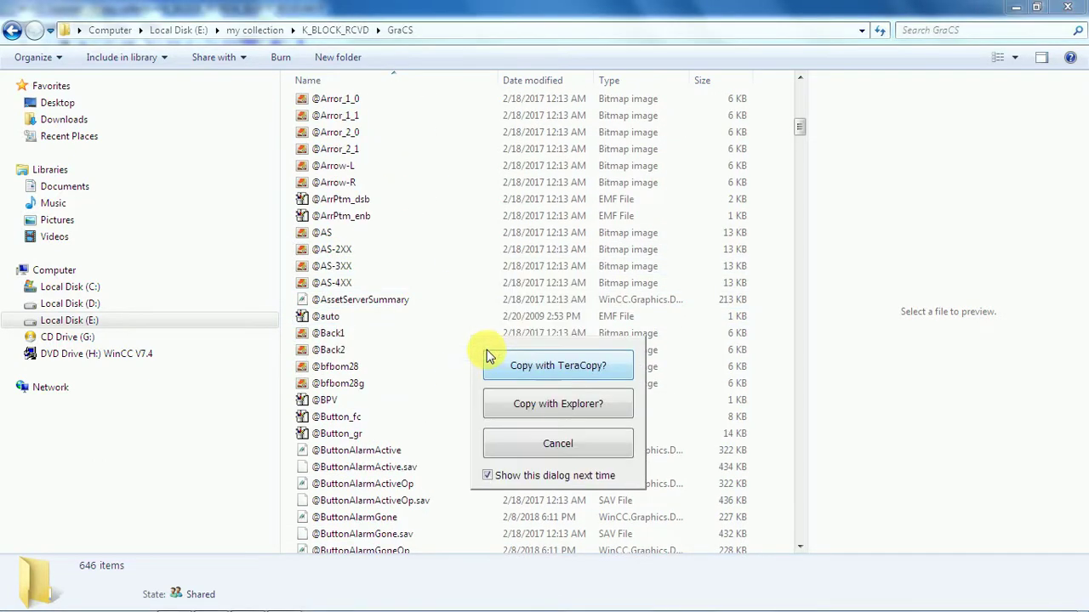
left_click(553, 406)
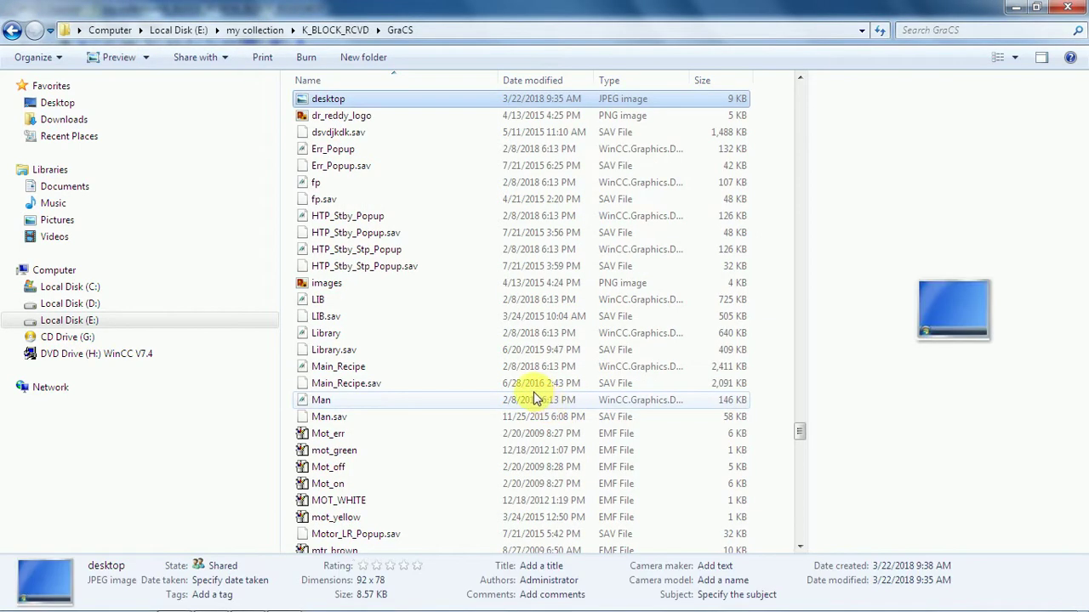
left_click(623, 100)
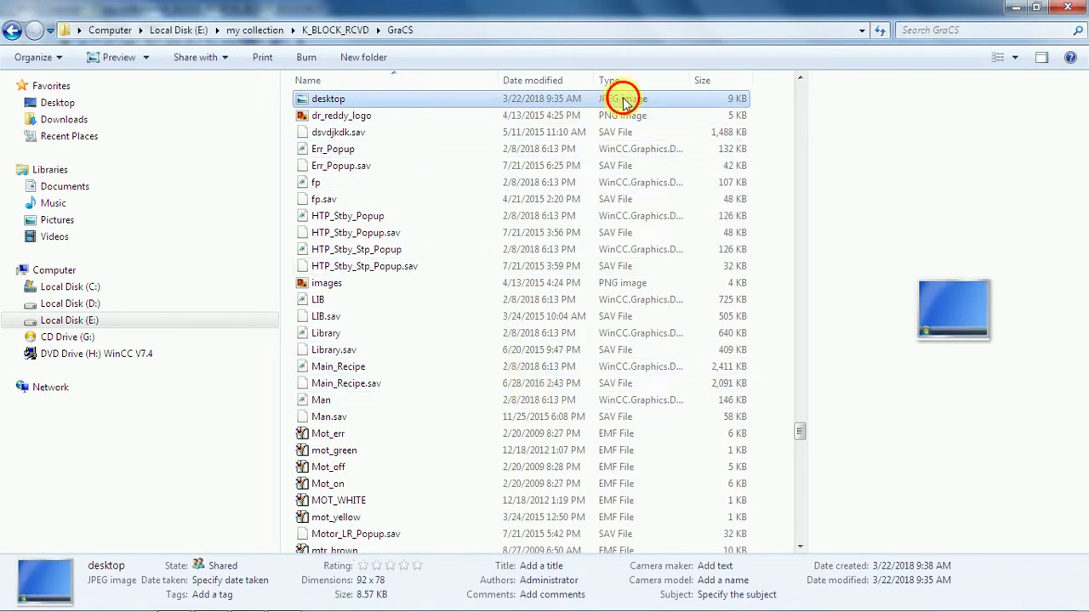
double_click(623, 94)
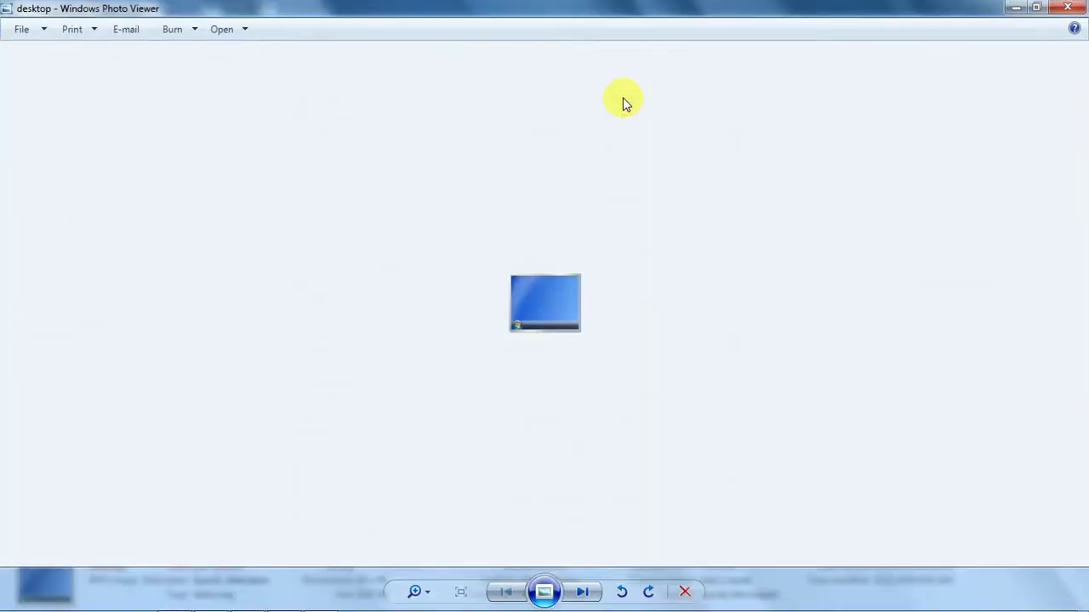
left_click(1065, 8)
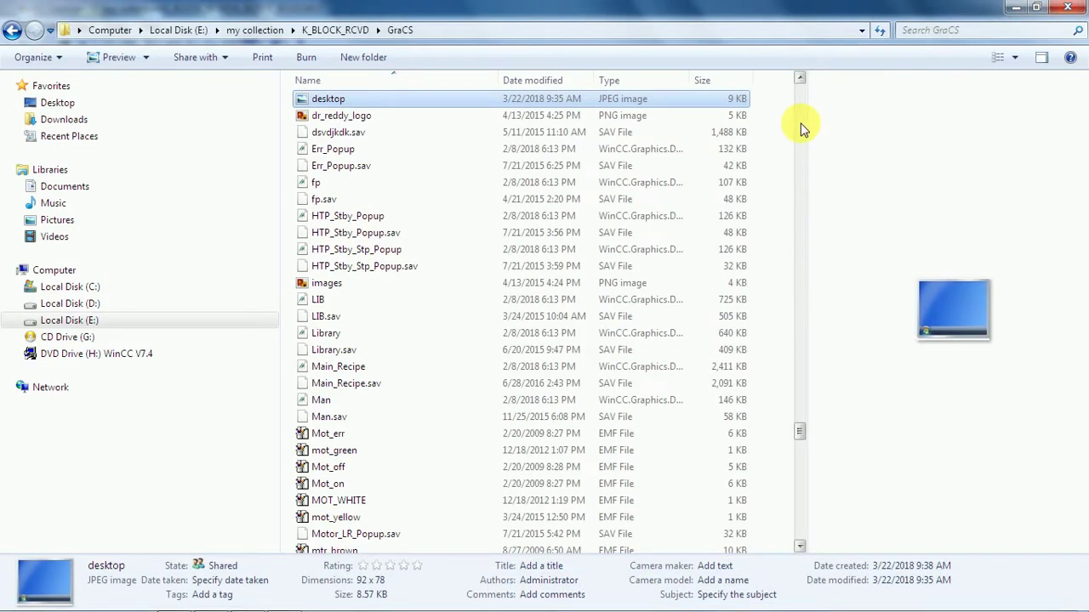
right_click(360, 100)
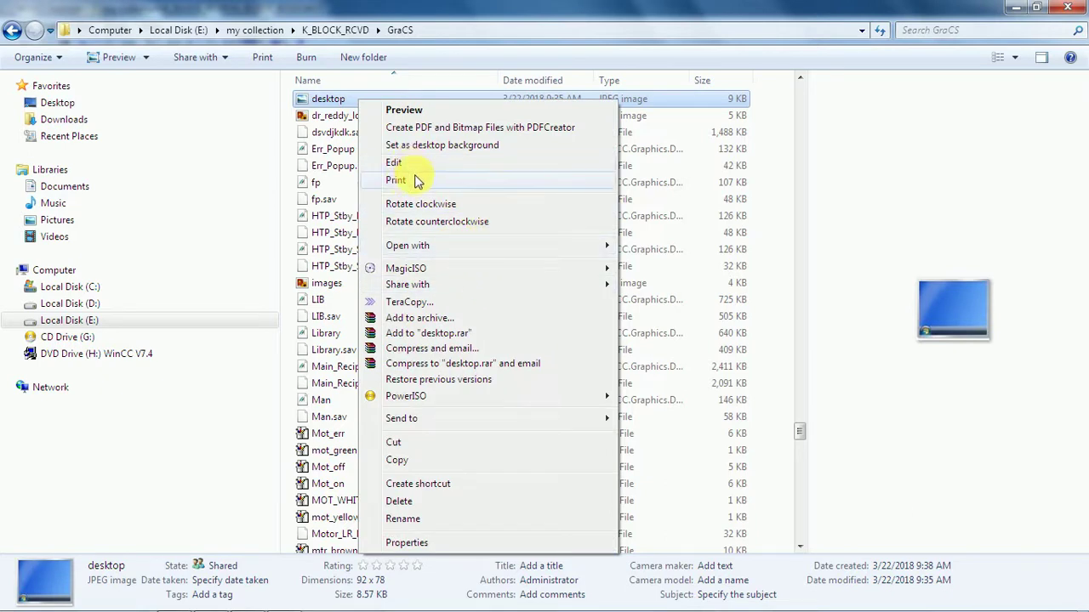
mouse_move(477, 282)
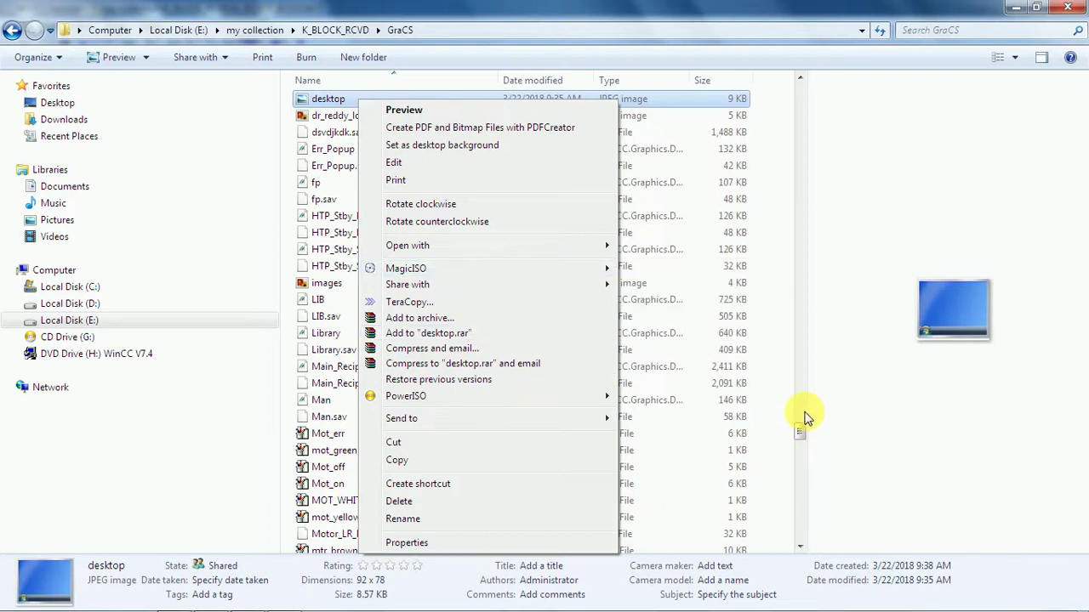
scroll(804, 415, "up", 9)
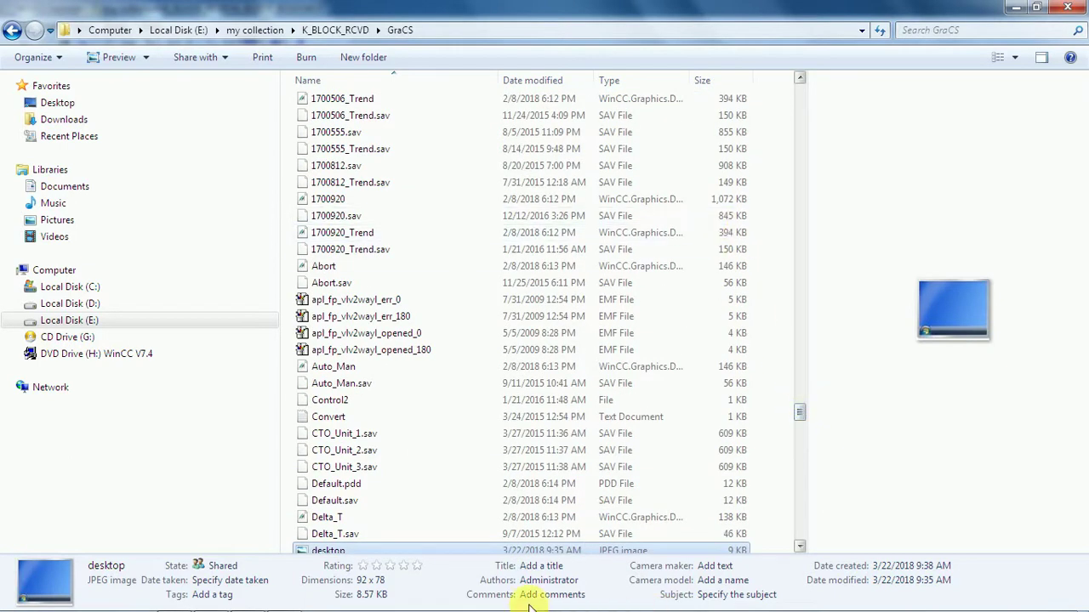
mouse_move(315, 605)
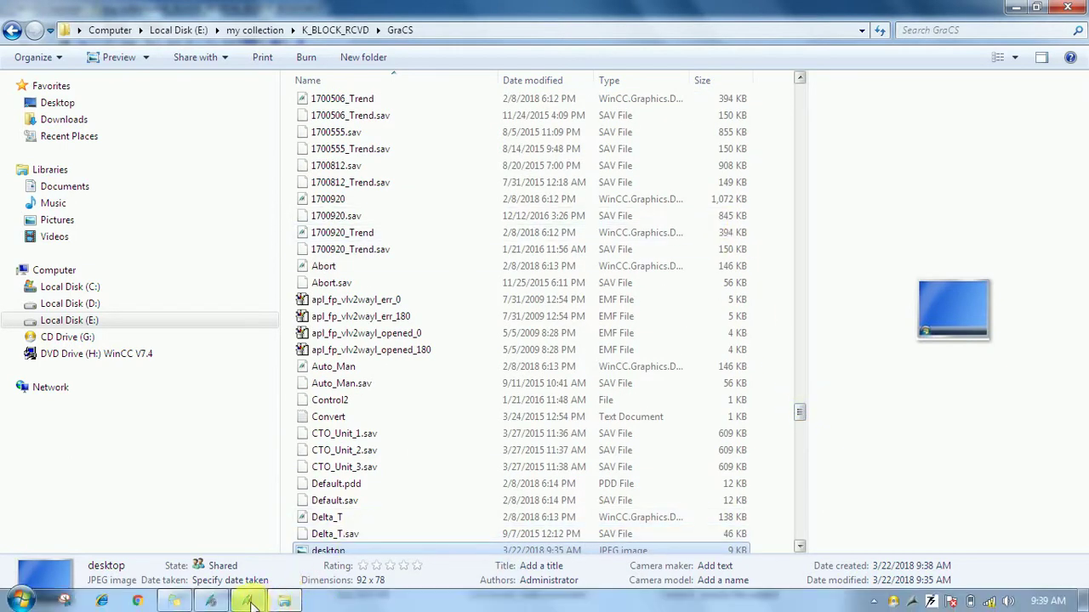
Select the second green play button in Graphics Designer and show its Pictures attributes.
mouse_move(252, 604)
left_click(298, 474)
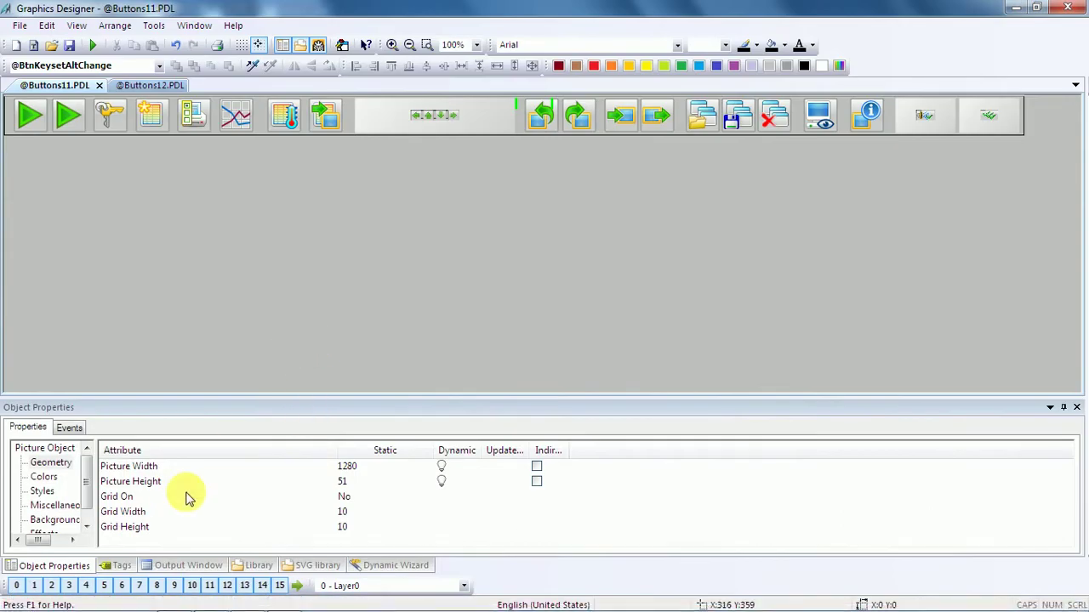
left_click(74, 121)
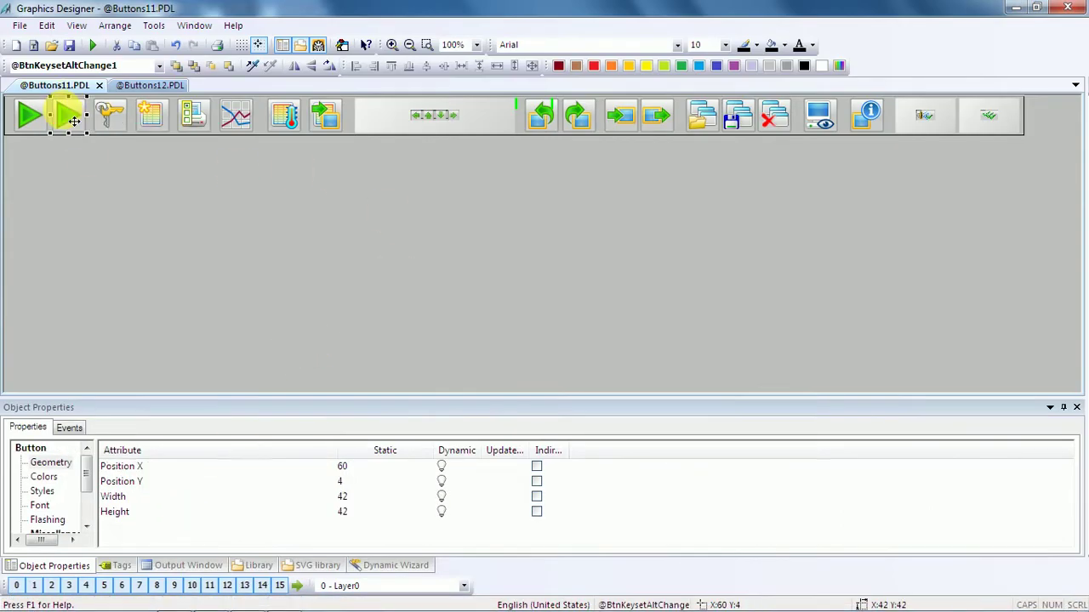
scroll(84, 487, "down", 1)
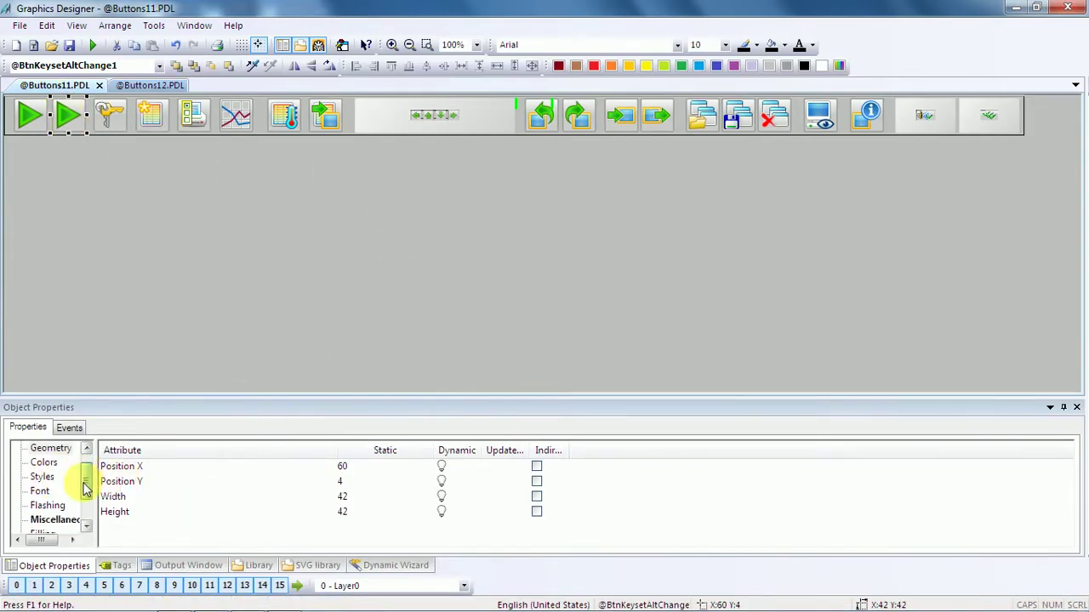
left_click(88, 490)
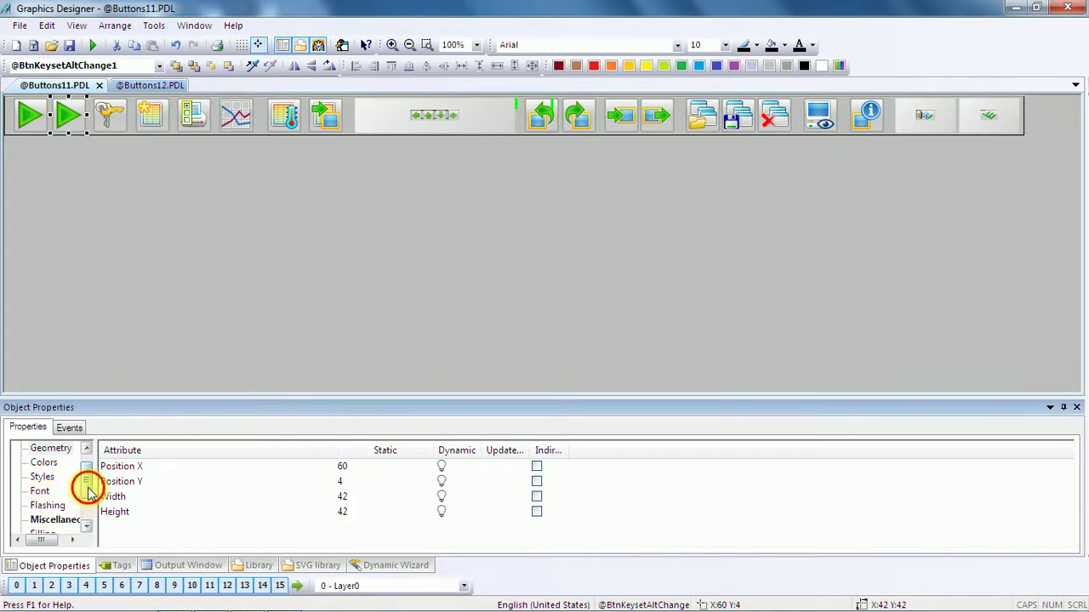
left_click_drag(88, 490, 88, 511)
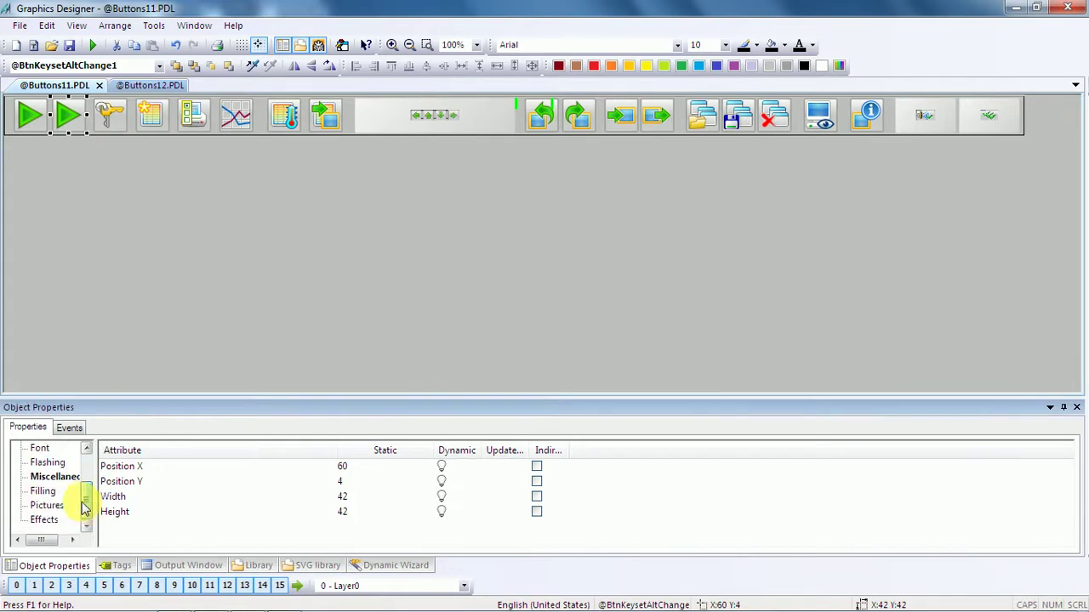
left_click(63, 479)
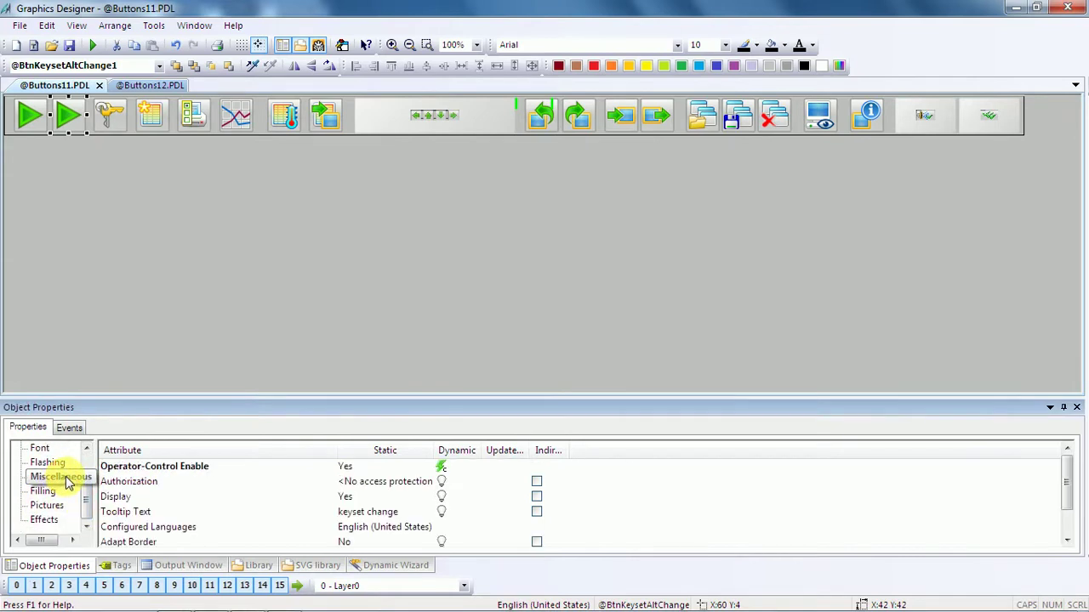
left_click(47, 492)
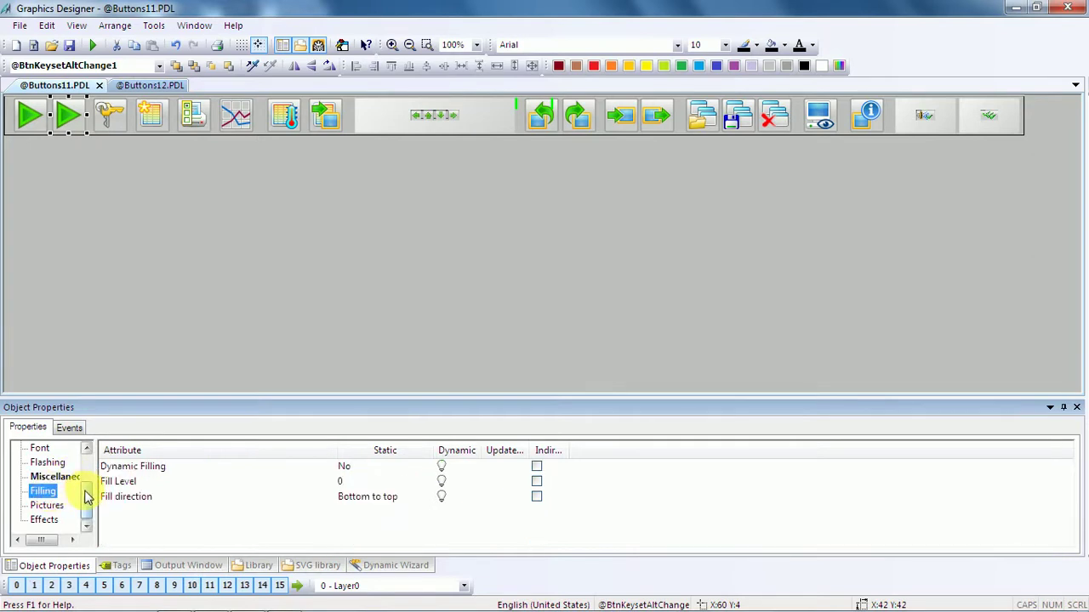
left_click(46, 507)
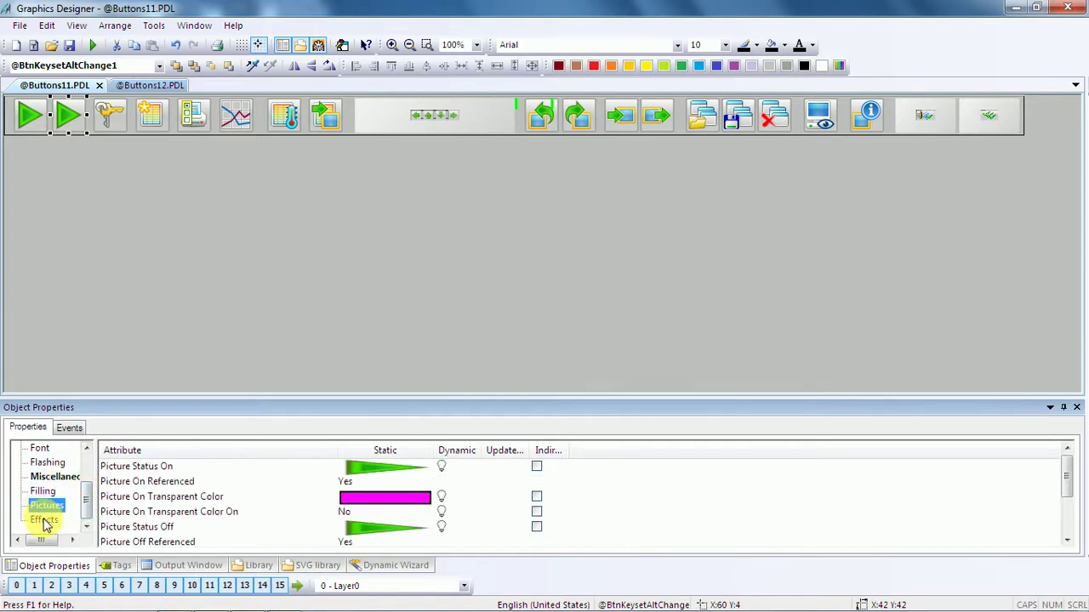
double_click(379, 469)
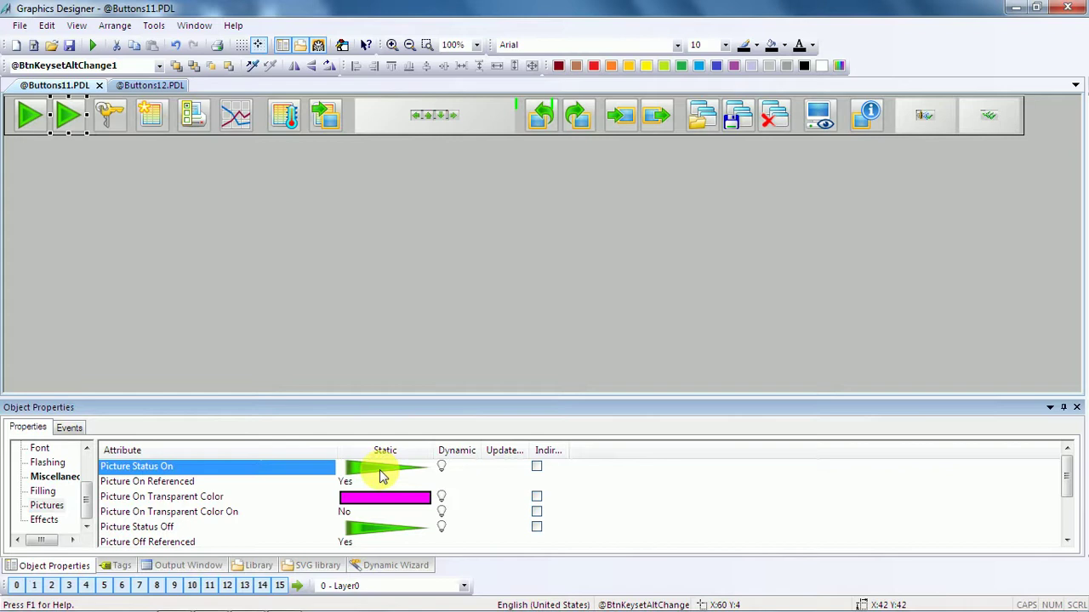
left_click(441, 473)
double_click(405, 474)
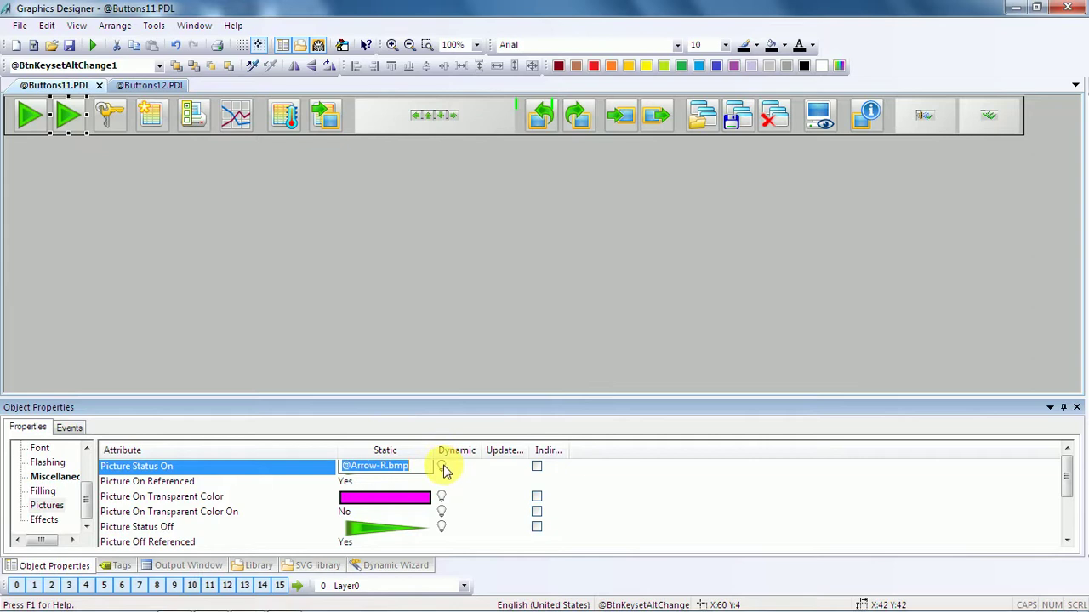
left_click(443, 471)
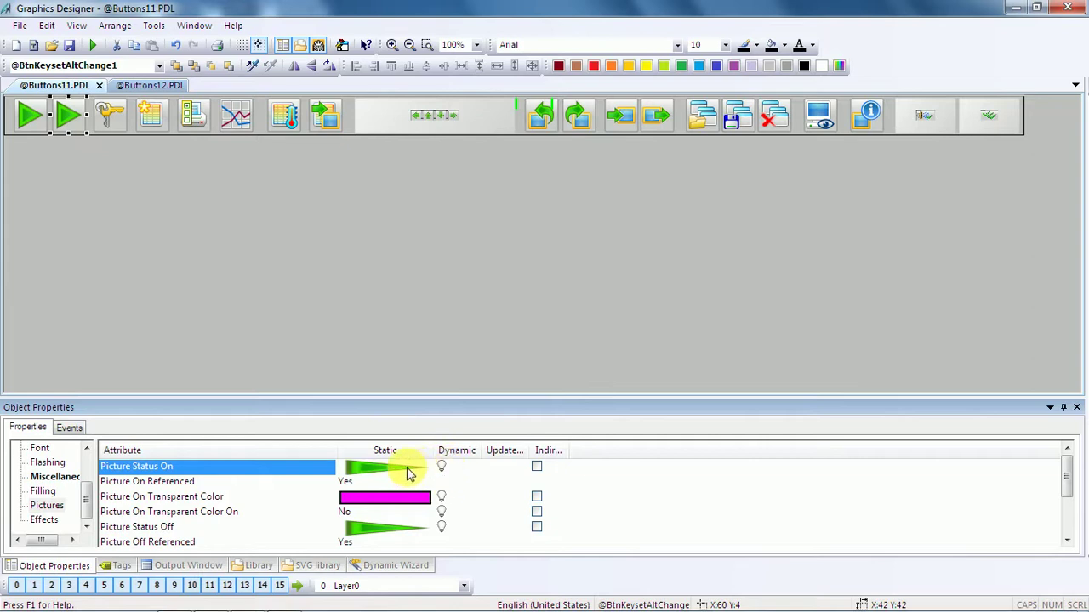
left_click(409, 473)
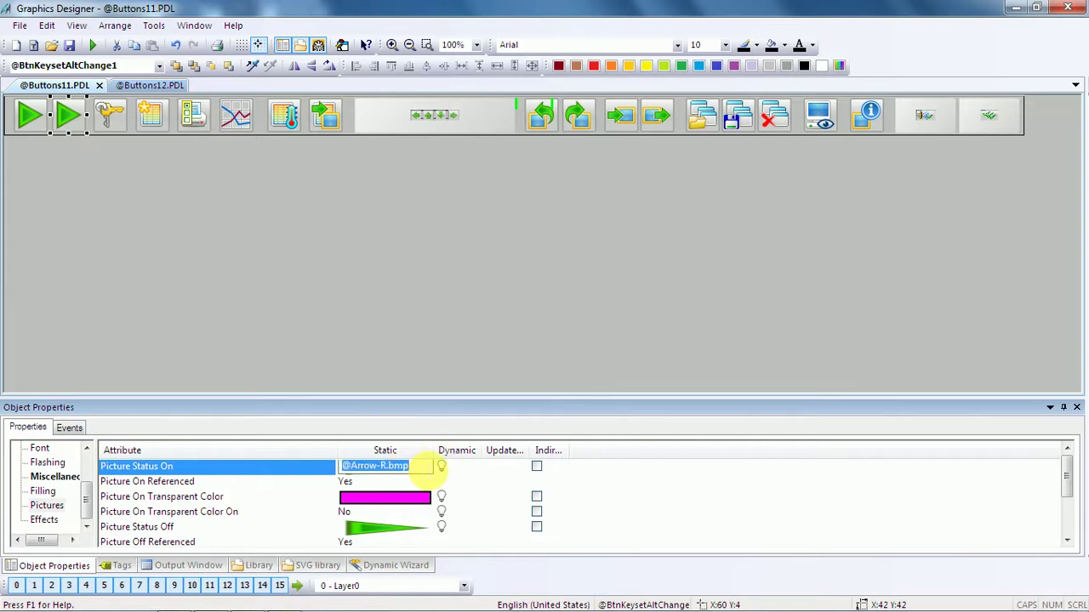
mouse_move(298, 605)
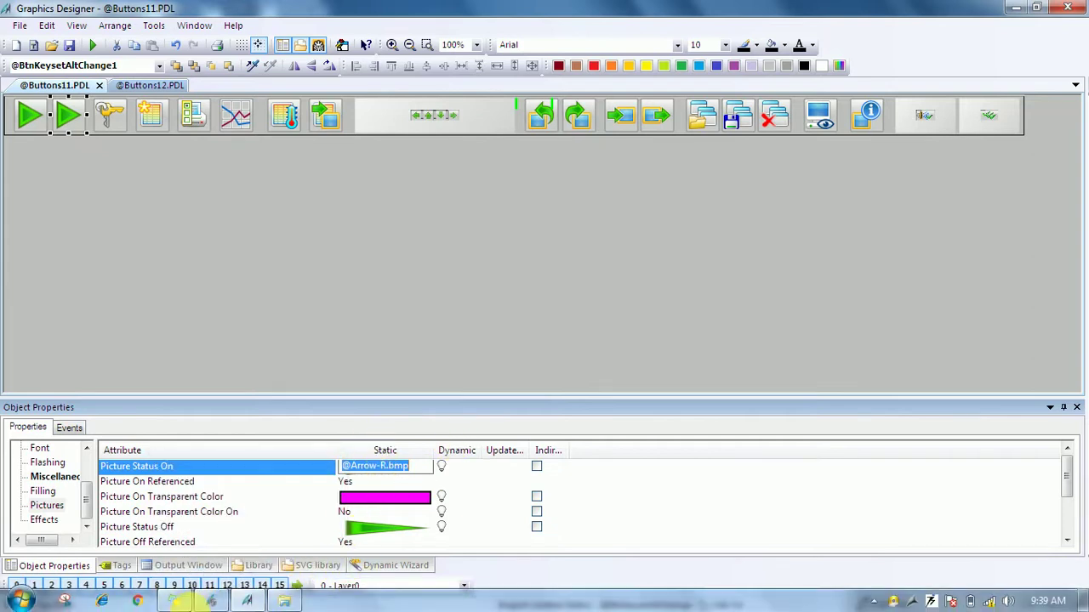
View the desktop image's Properties in GraCS, confirming an 8.57 KB JPEG, then close them.
mouse_move(158, 604)
left_click(284, 602)
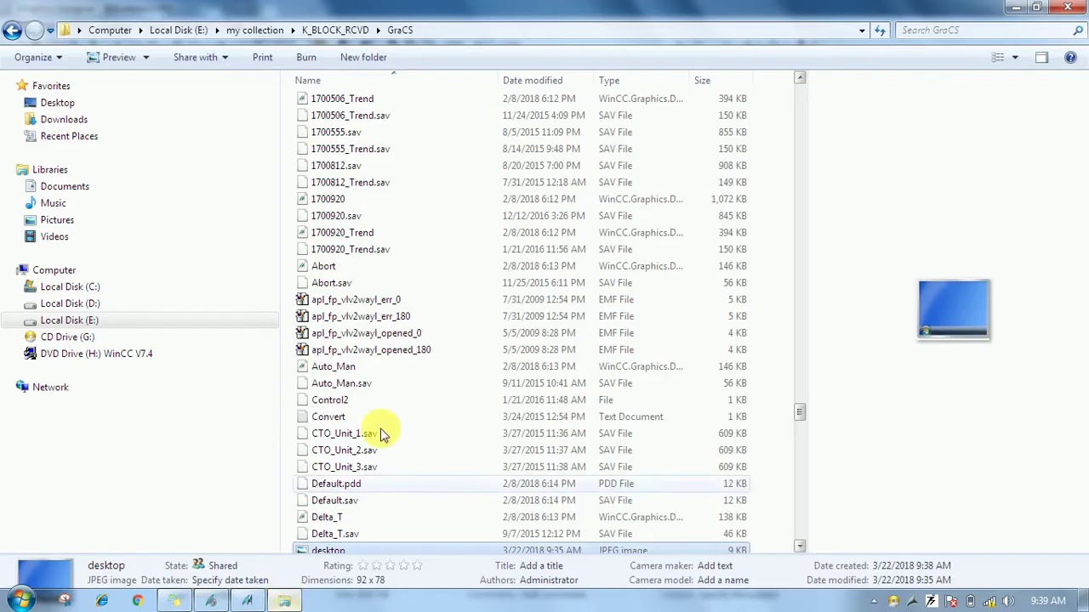
scroll(383, 352, "down", 2)
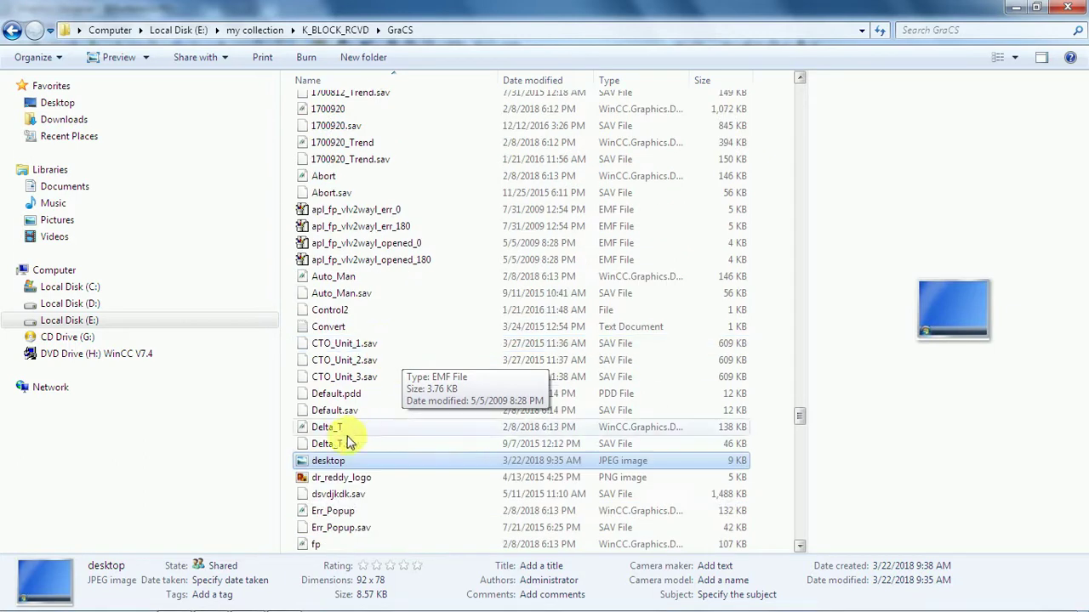
right_click(330, 465)
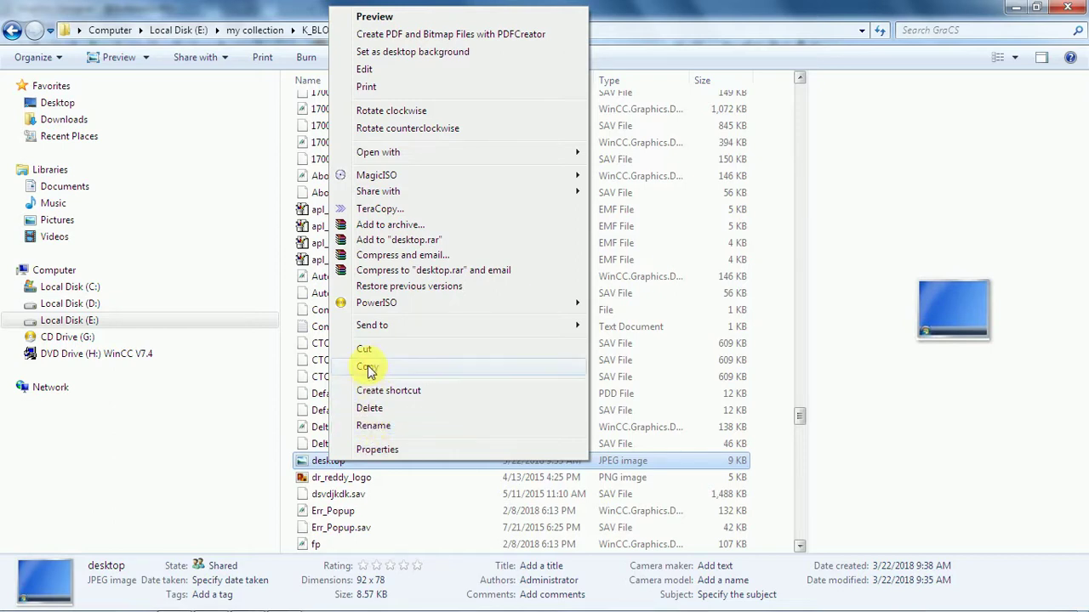
mouse_move(404, 160)
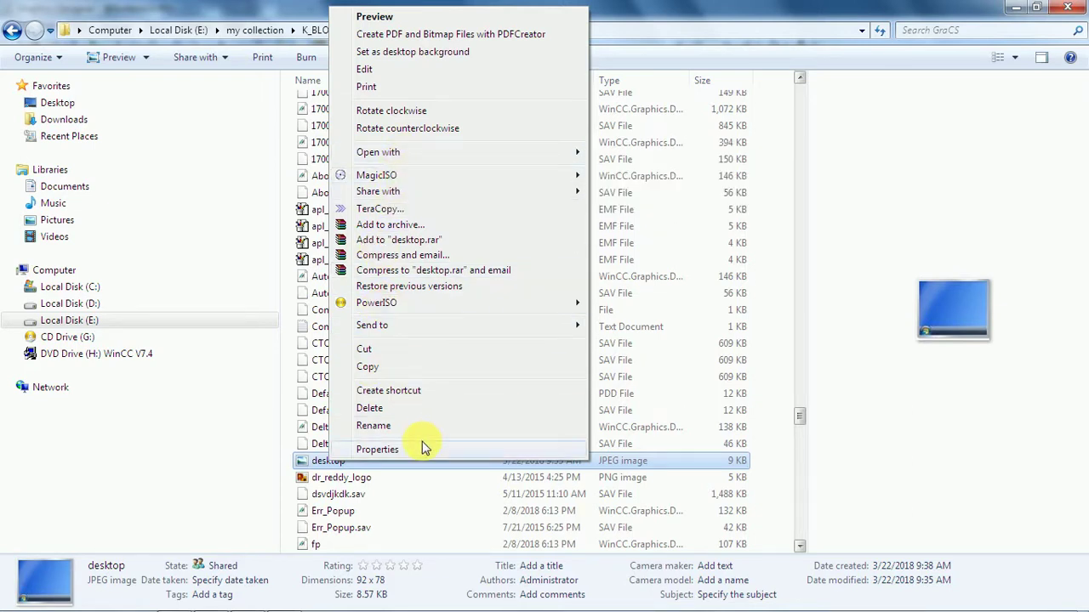
left_click(377, 449)
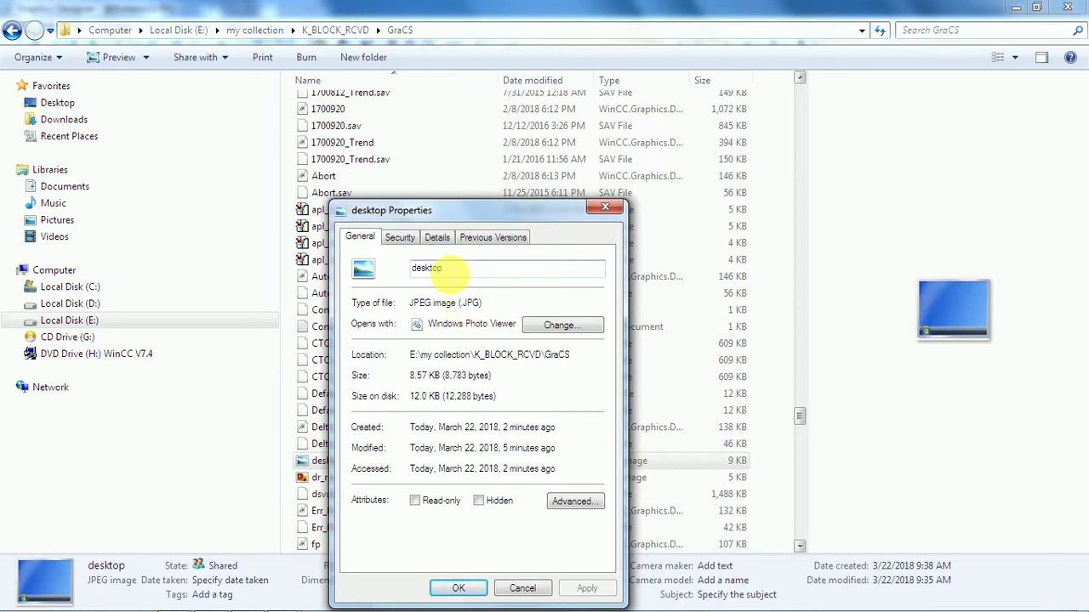
left_click(609, 211)
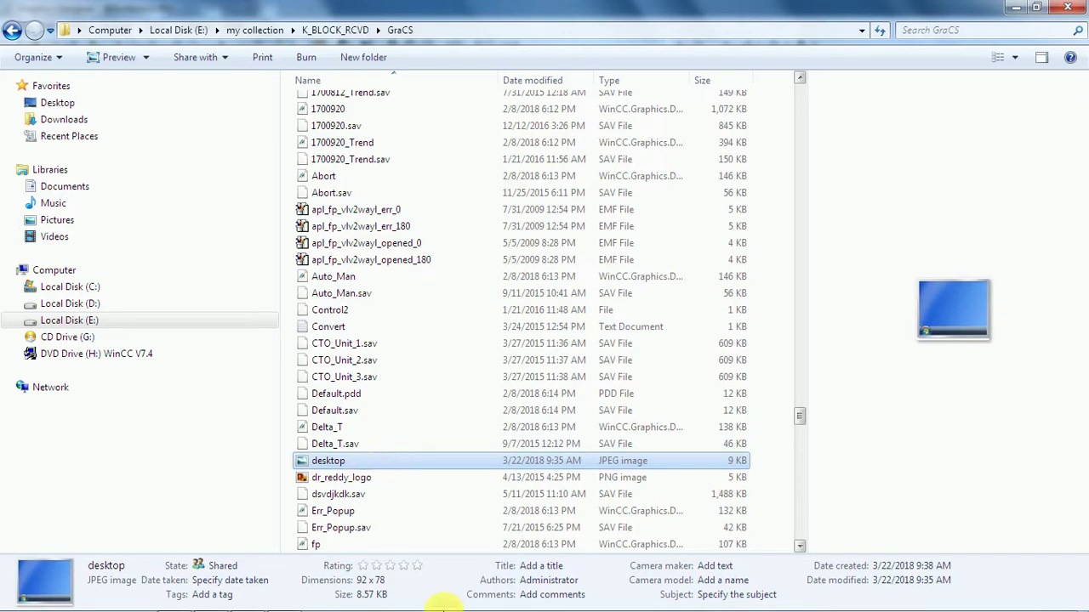
mouse_move(165, 604)
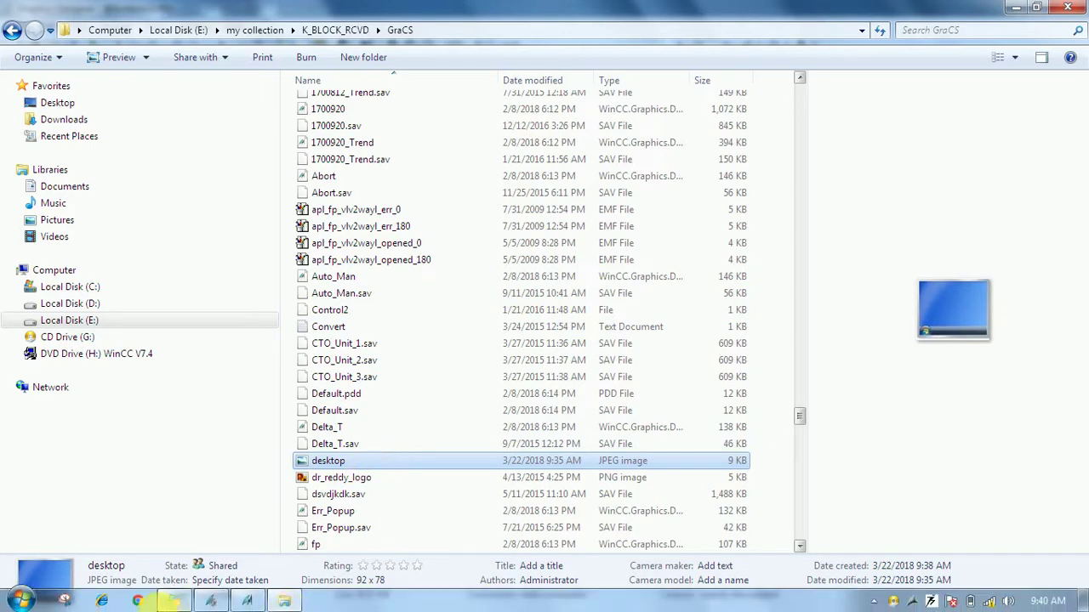
left_click(252, 604)
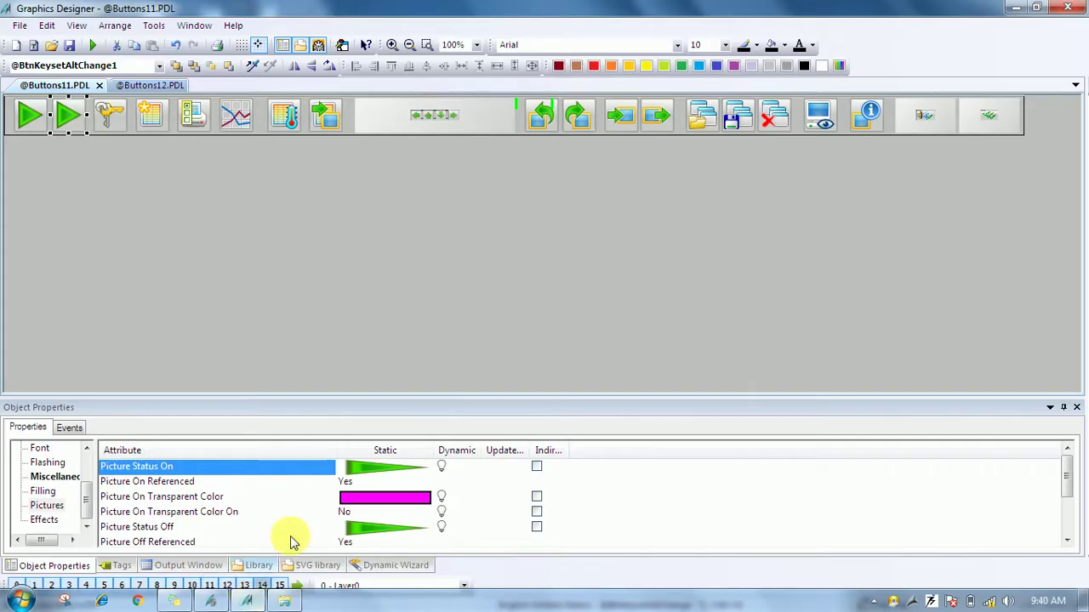
left_click(381, 478)
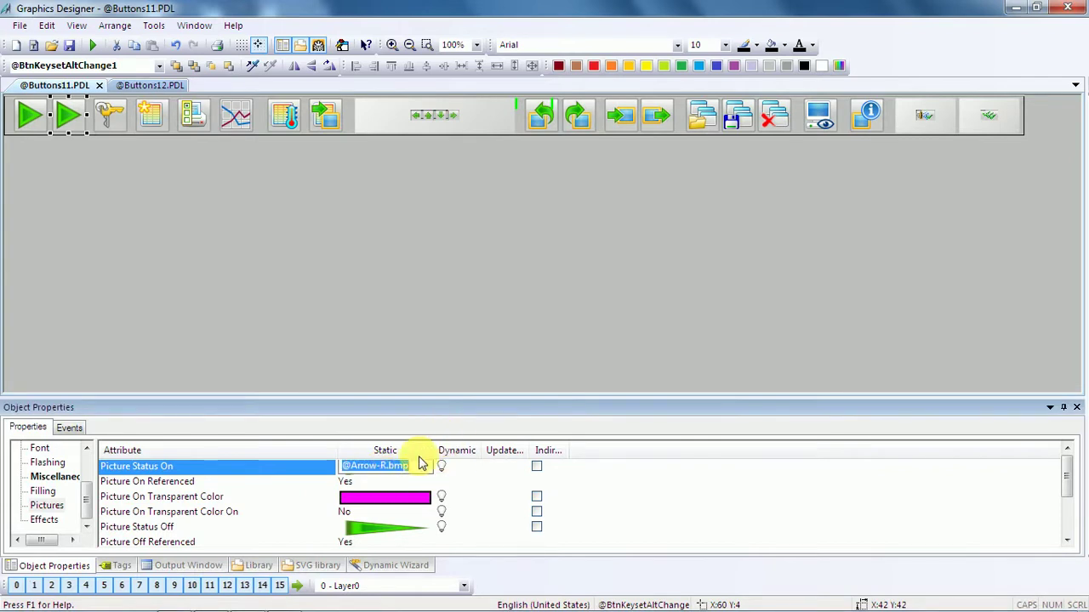
key("End")
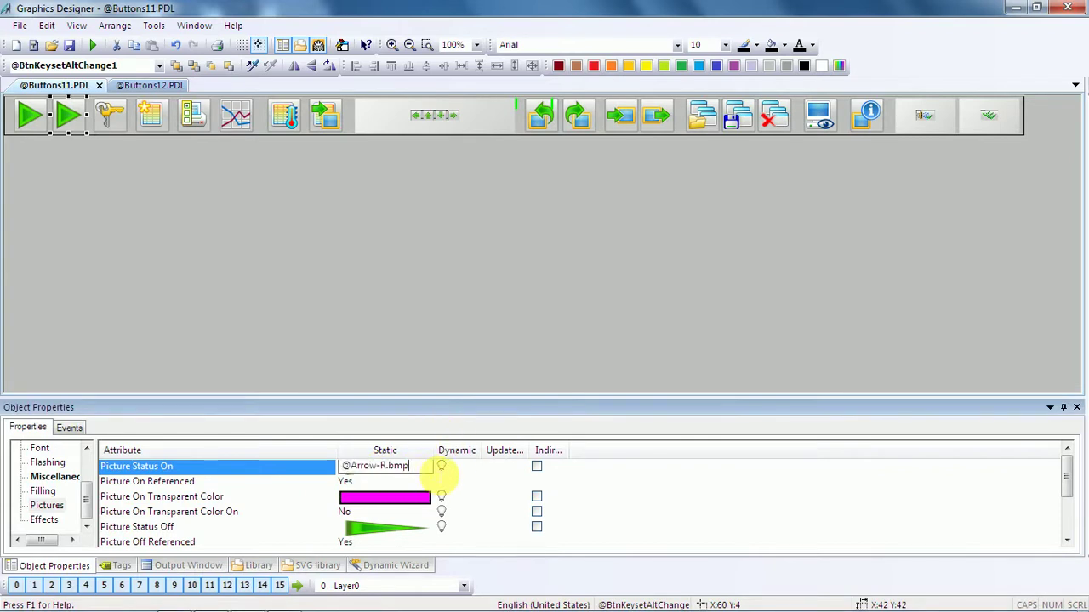
type("desktop.j")
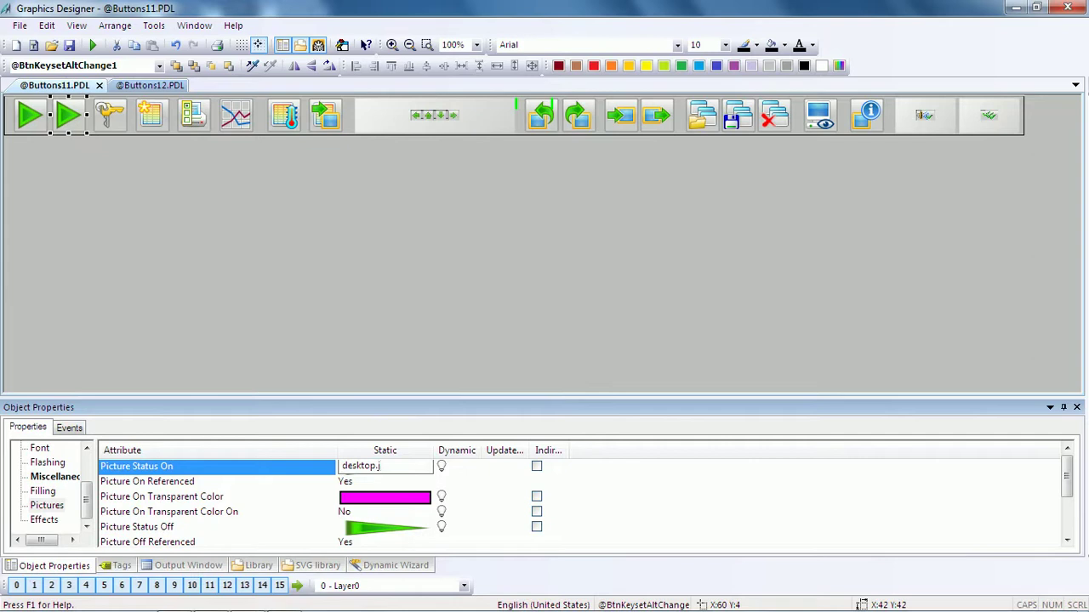
type("peg")
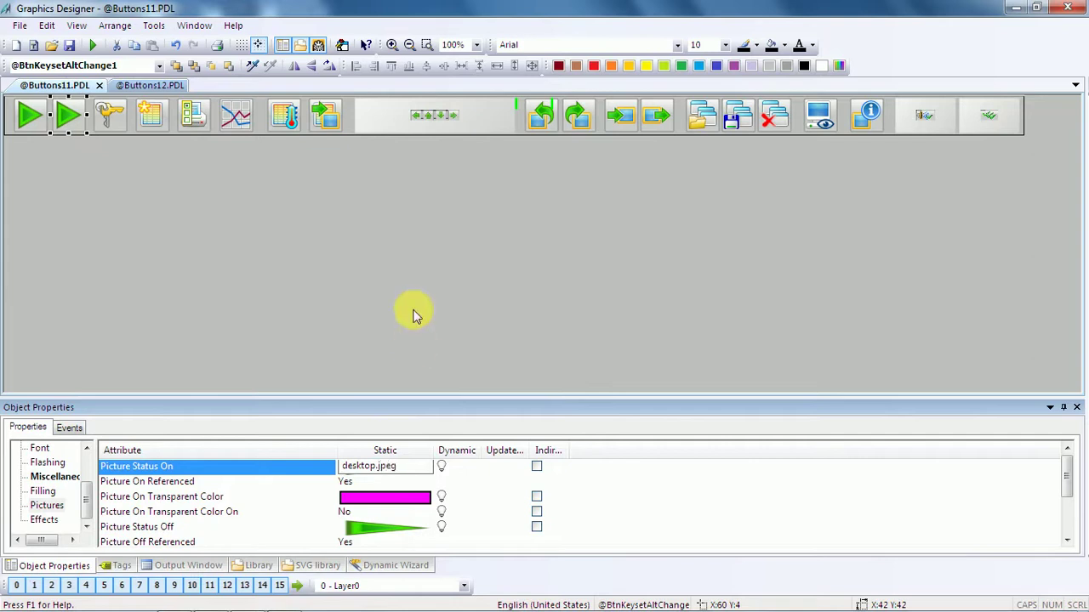
left_click(471, 498)
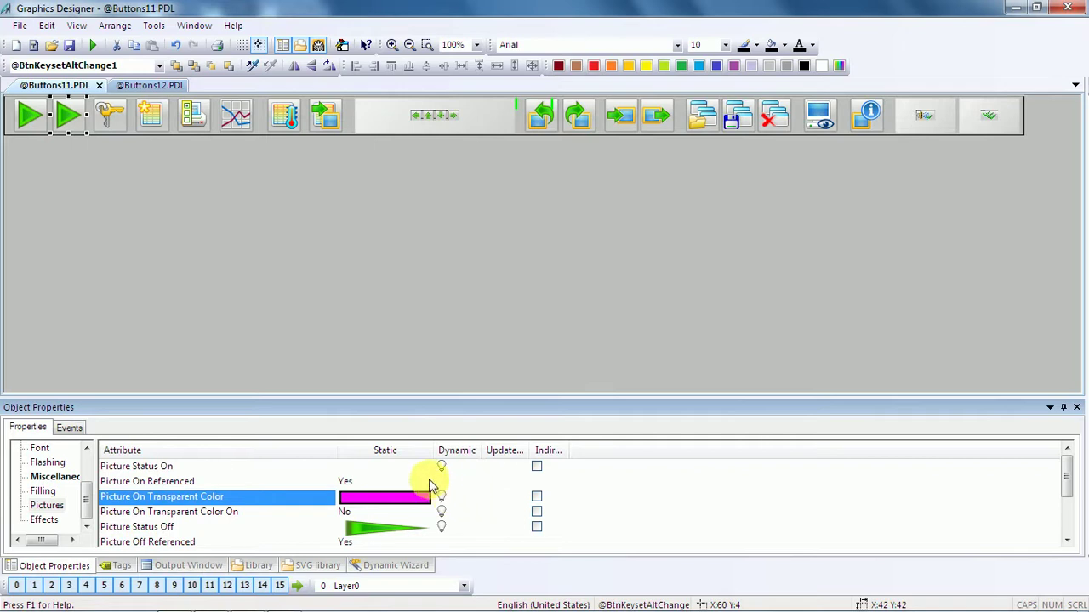
scroll(1062, 486, "down", 1)
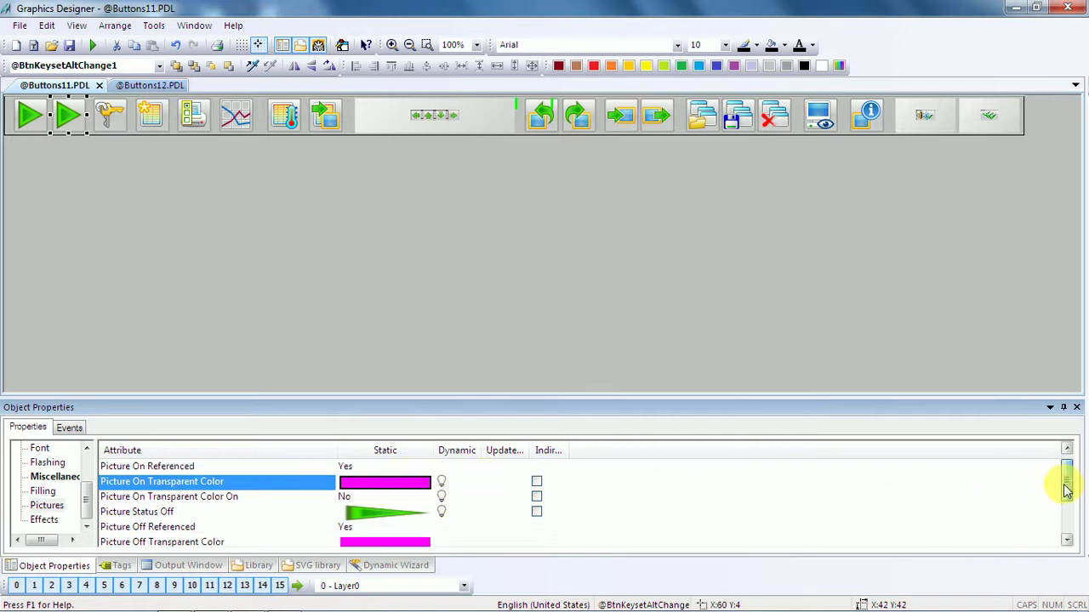
scroll(1069, 440, "up", 1)
left_click(65, 478)
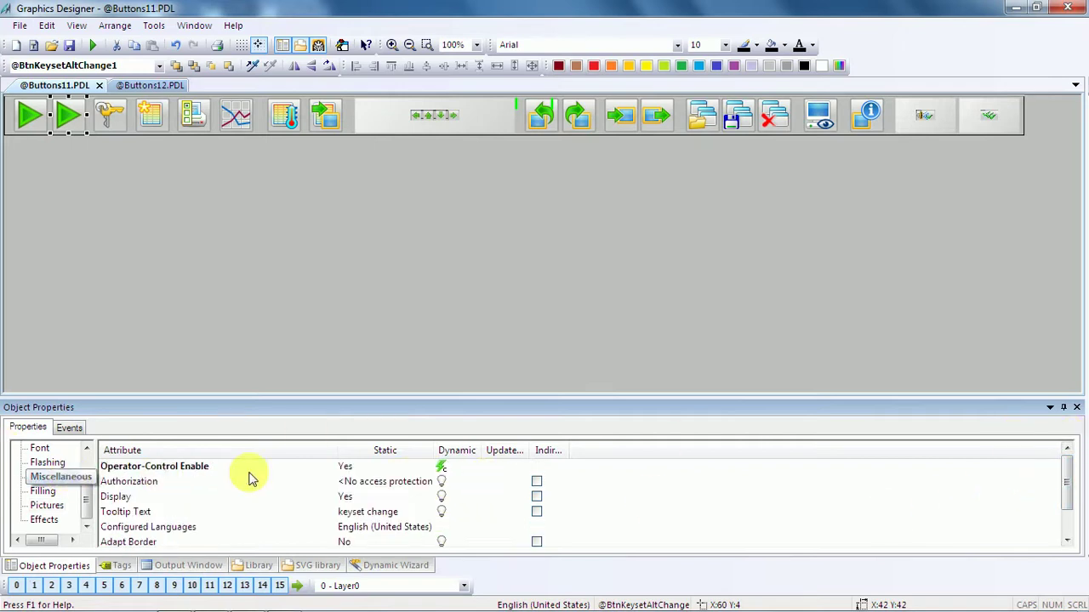
left_click(39, 494)
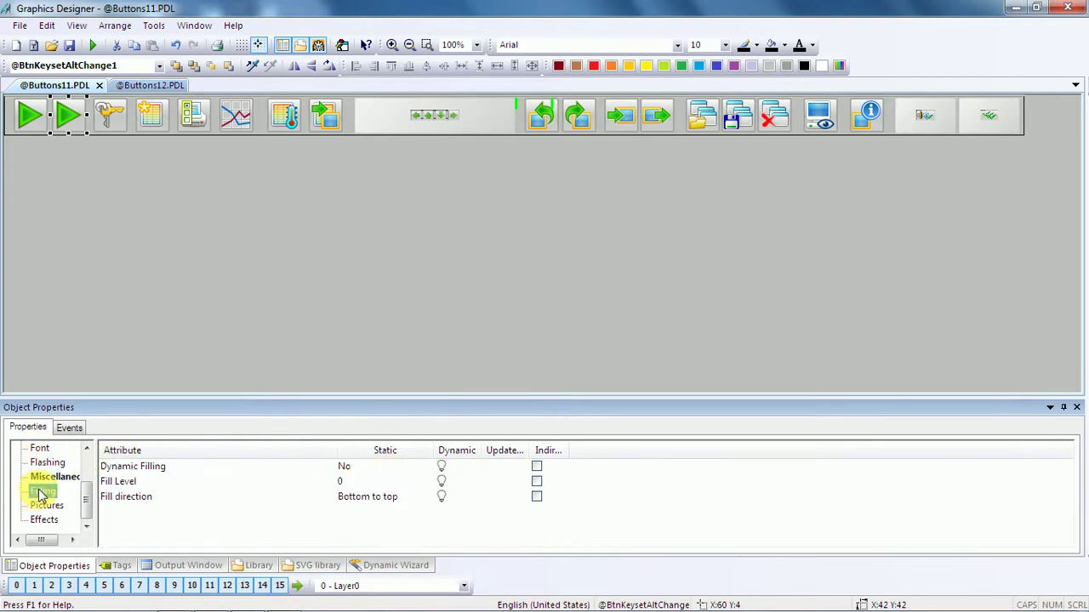
left_click(51, 466)
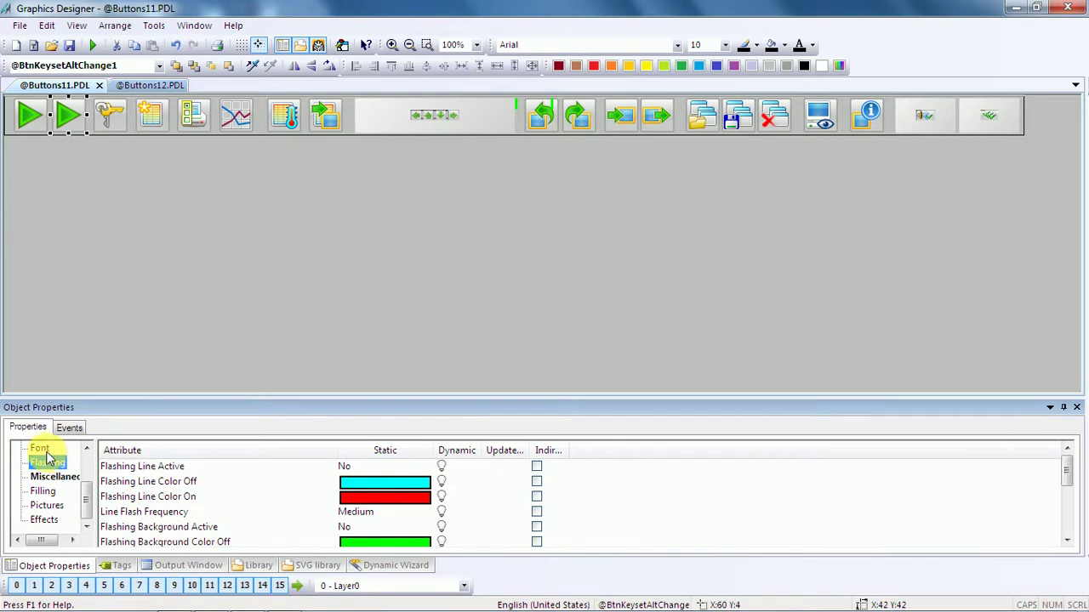
left_click(39, 449)
left_click(43, 492)
left_click(46, 508)
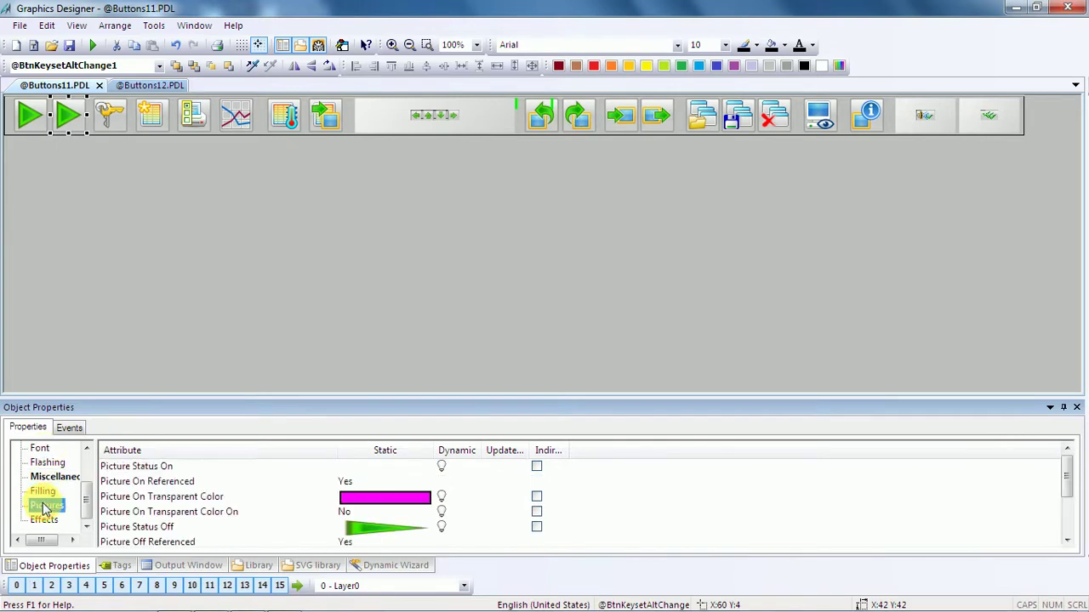
left_click(378, 471)
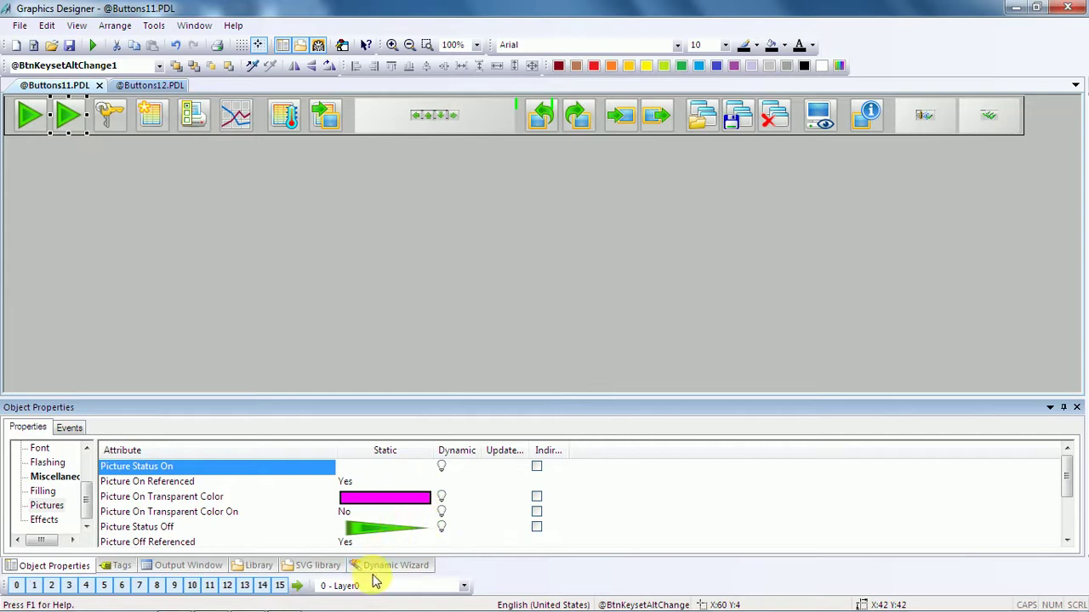
mouse_move(213, 606)
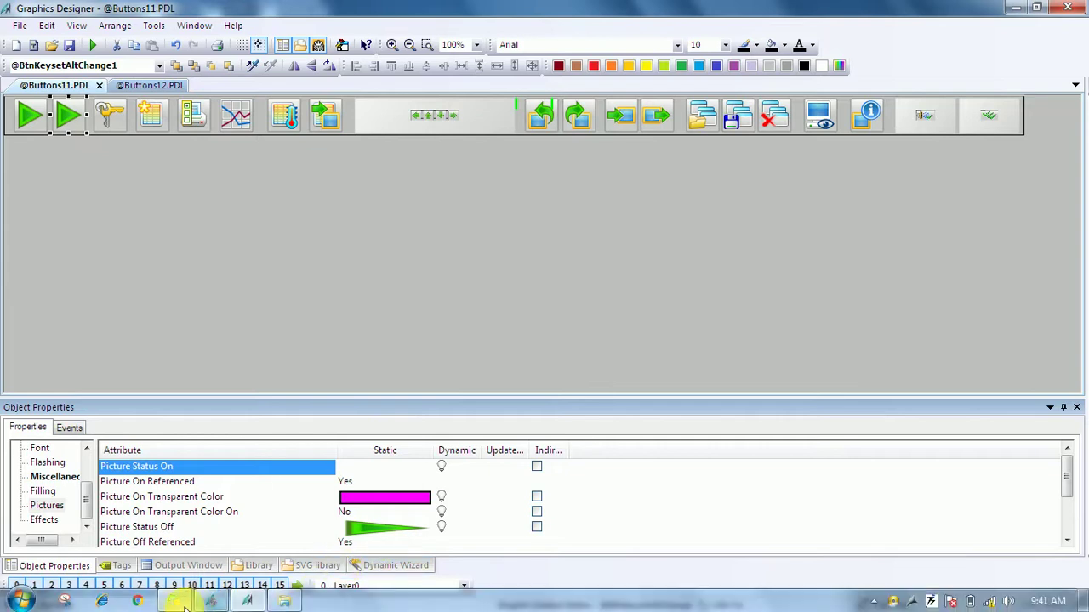
Check desktop.jpg's menu in GraCS, then minimise Explorer and WinCC Explorer toward the desktop.
left_click(256, 605)
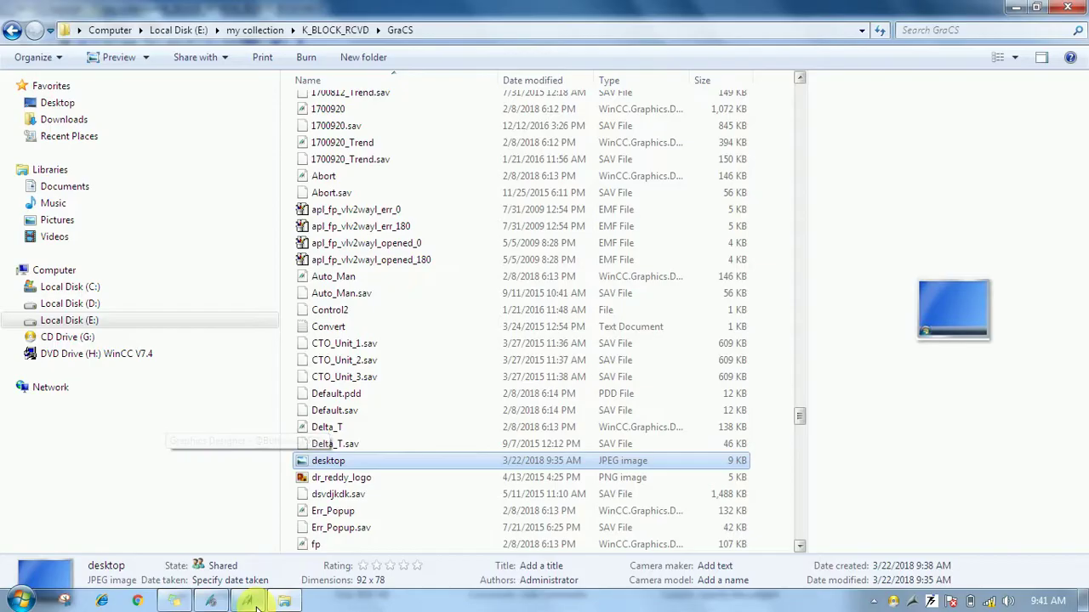
right_click(397, 462)
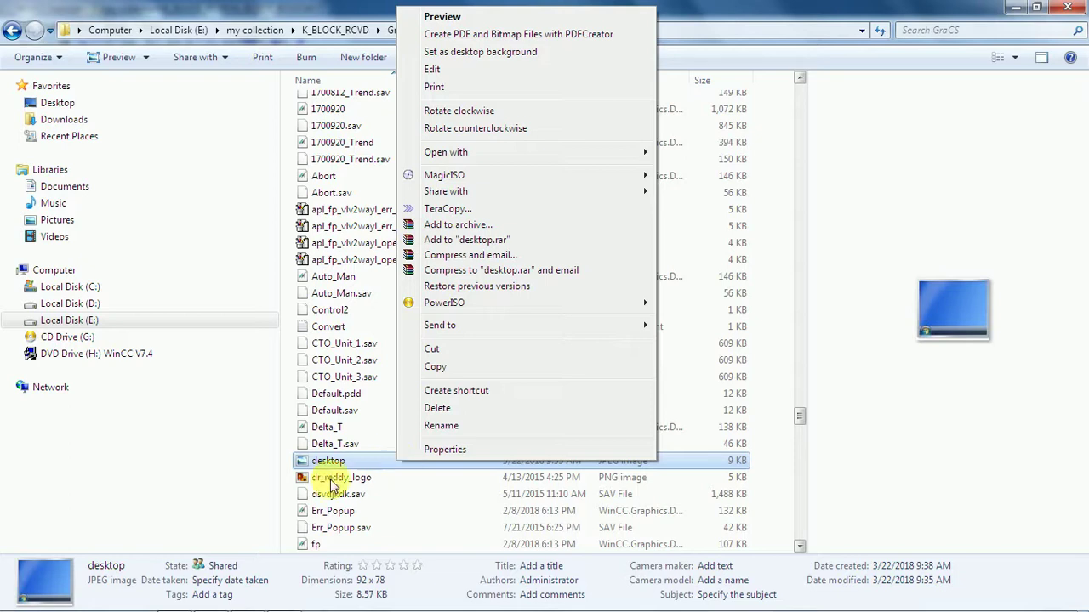
left_click(1014, 7)
left_click(1014, 7)
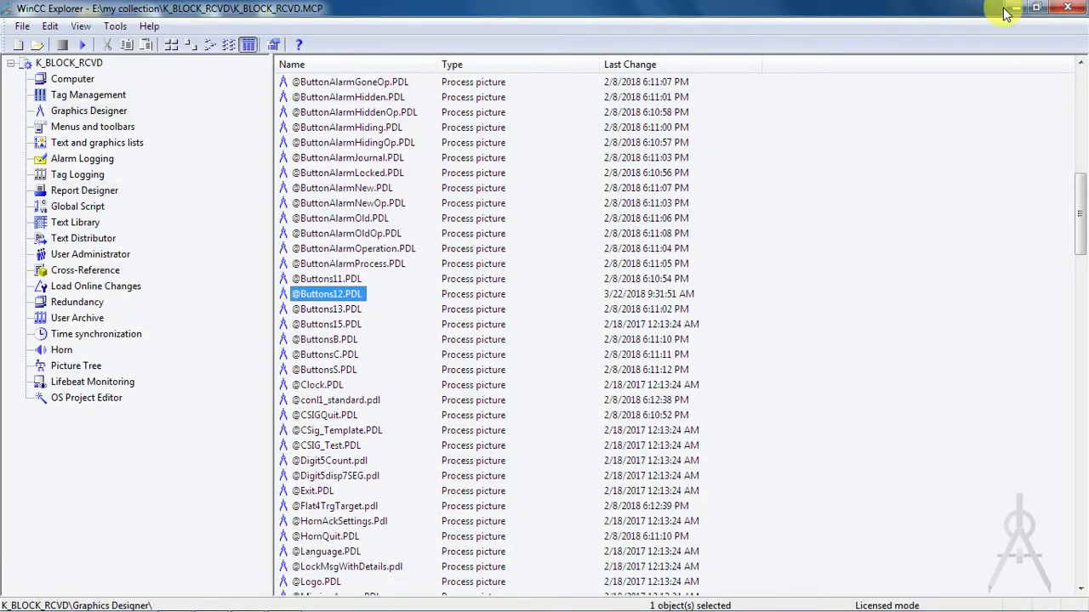
left_click(1014, 8)
Preview the desktop image in Photo Viewer, close it, and keep the name desktop.
right_click(271, 378)
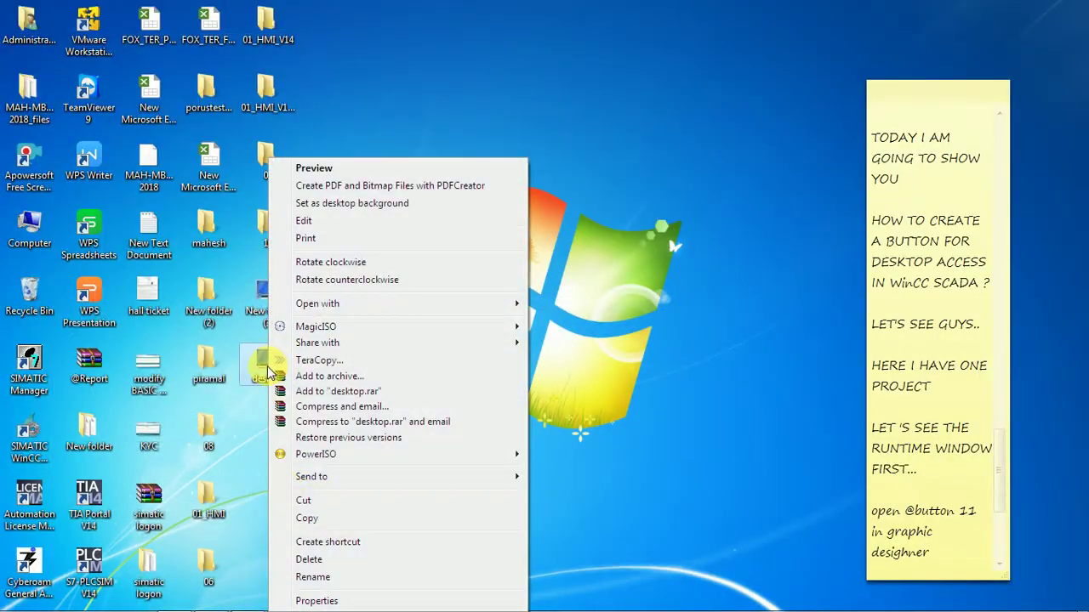
left_click(259, 376)
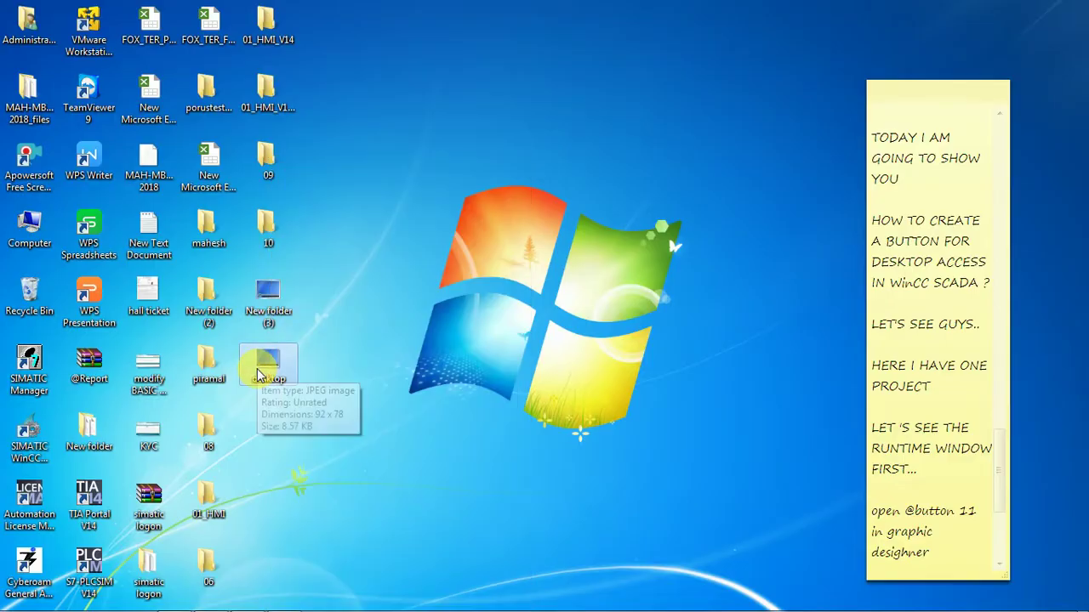
double_click(263, 374)
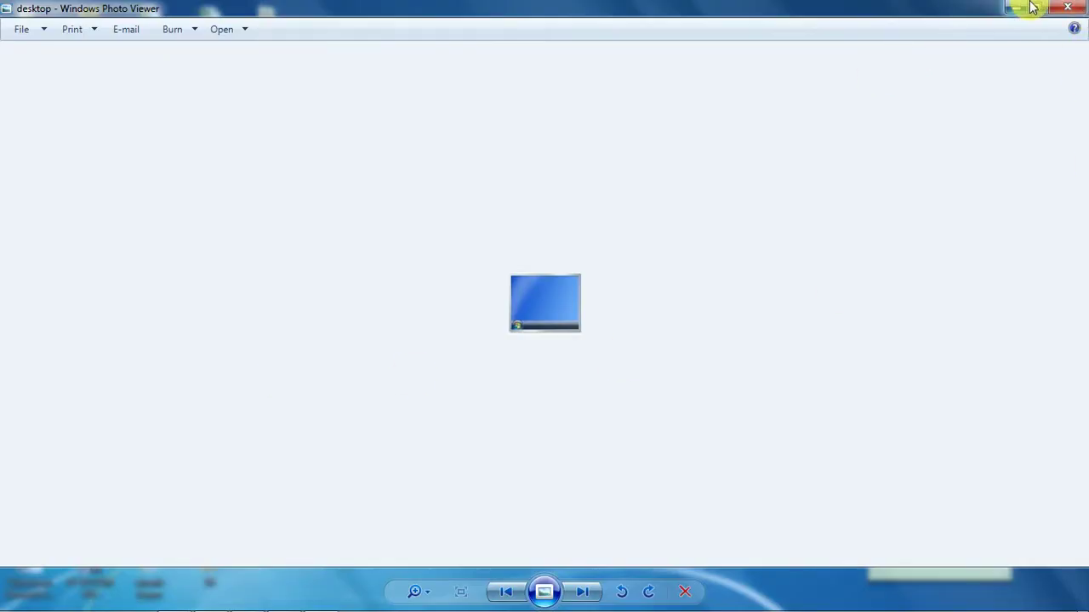
left_click(1067, 7)
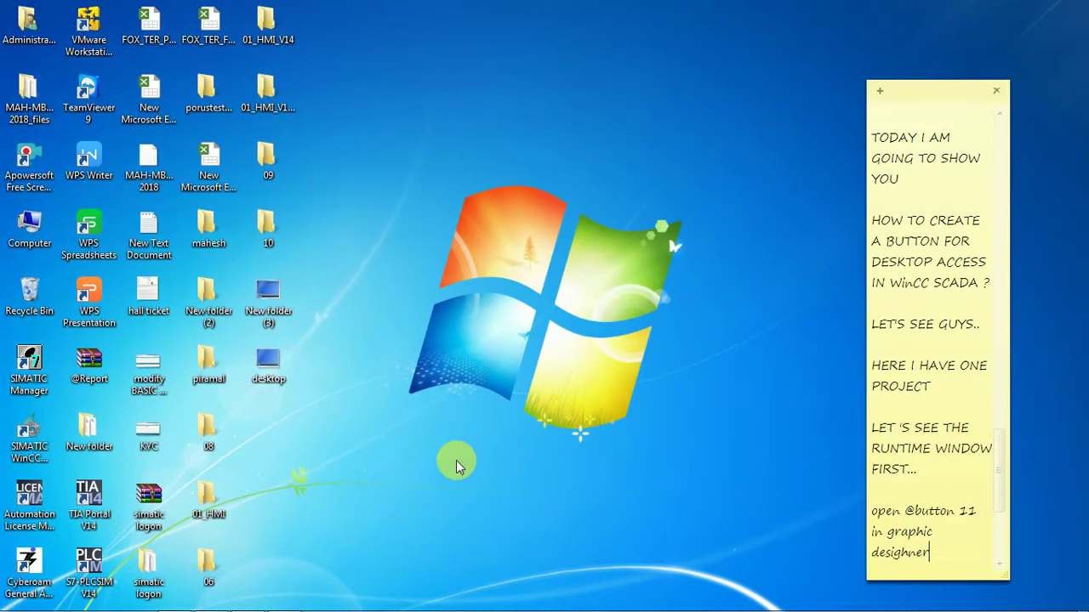
left_click(285, 385)
left_click(289, 383)
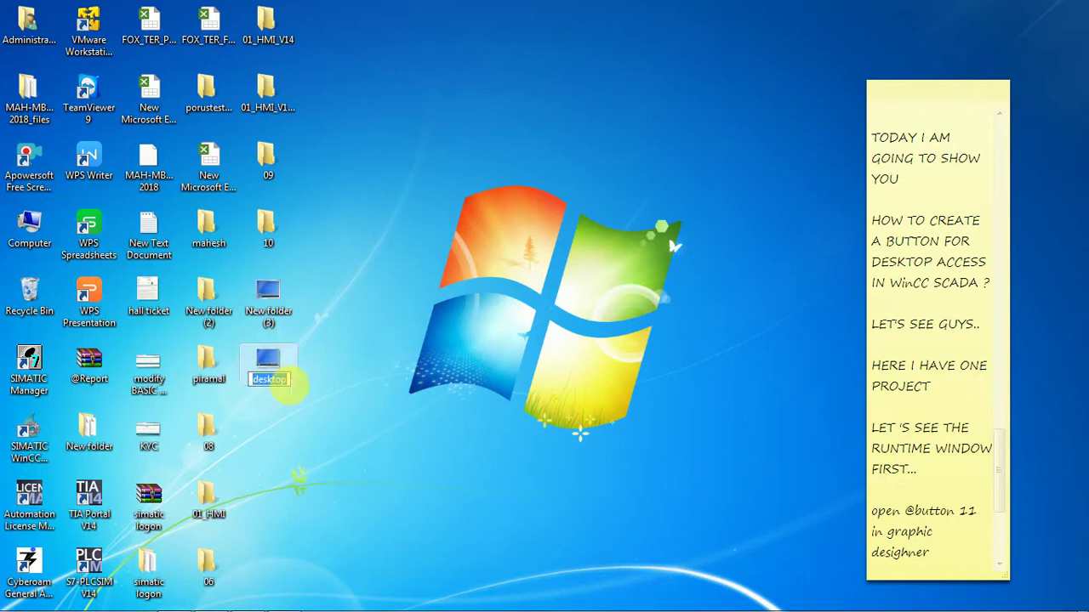
left_click(299, 430)
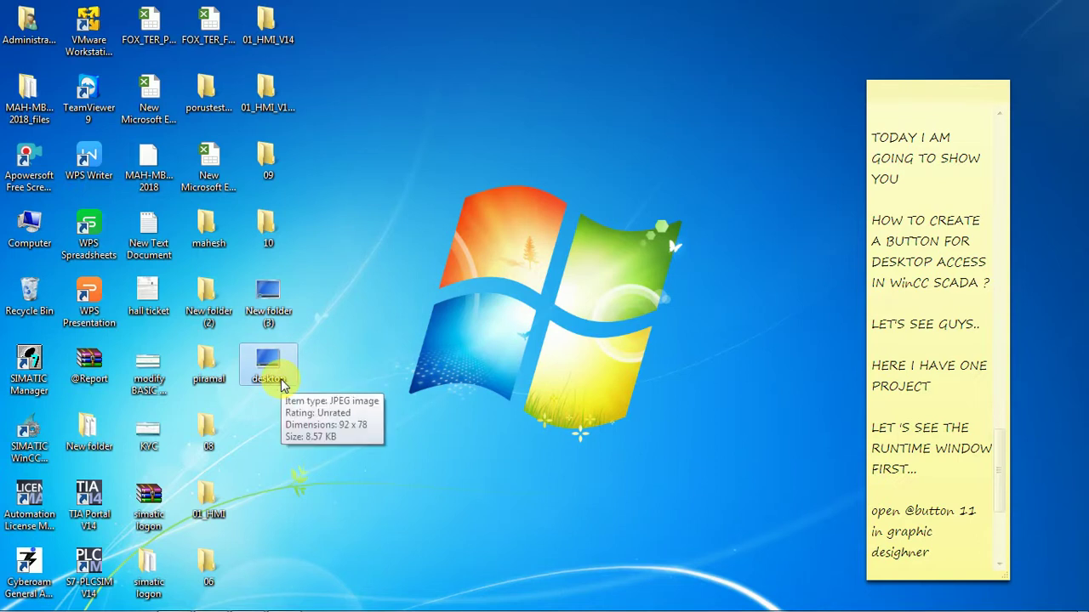
Open the desktop image in Paint using Open with.
right_click(279, 383)
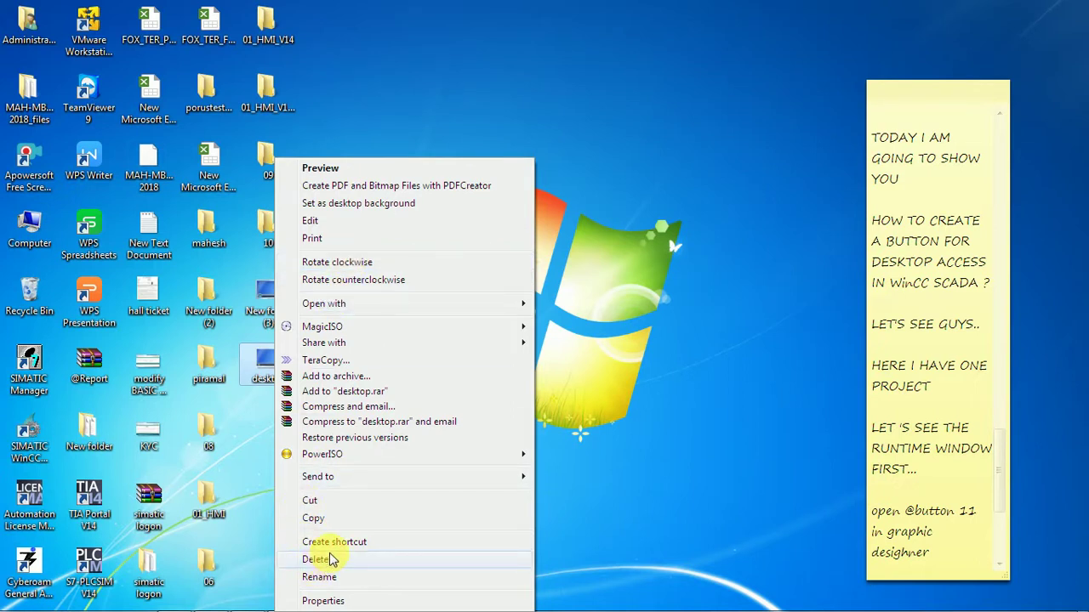
mouse_move(349, 327)
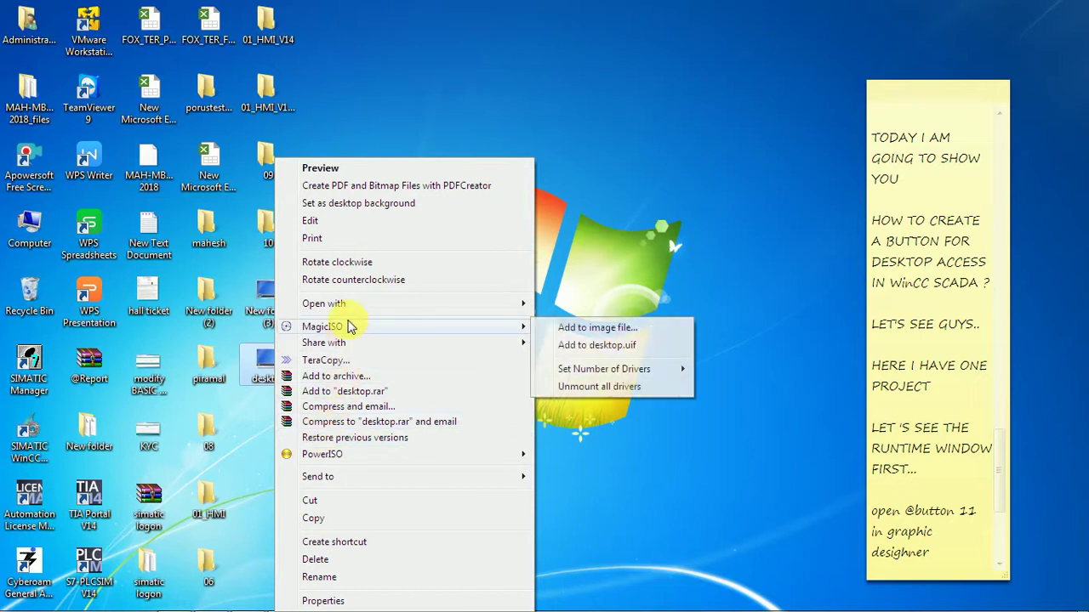
mouse_move(377, 303)
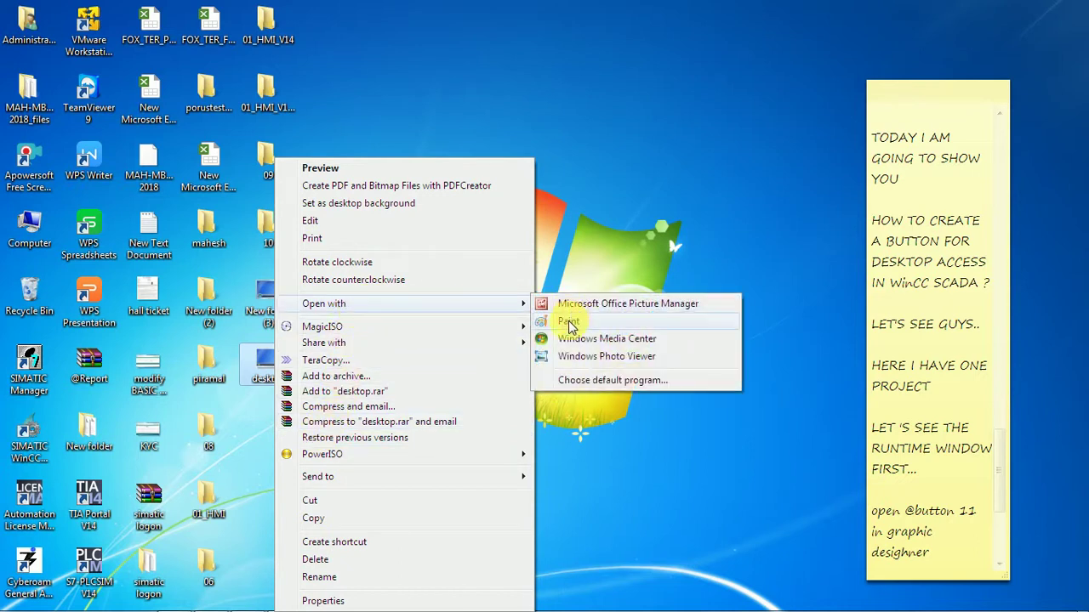
left_click(569, 324)
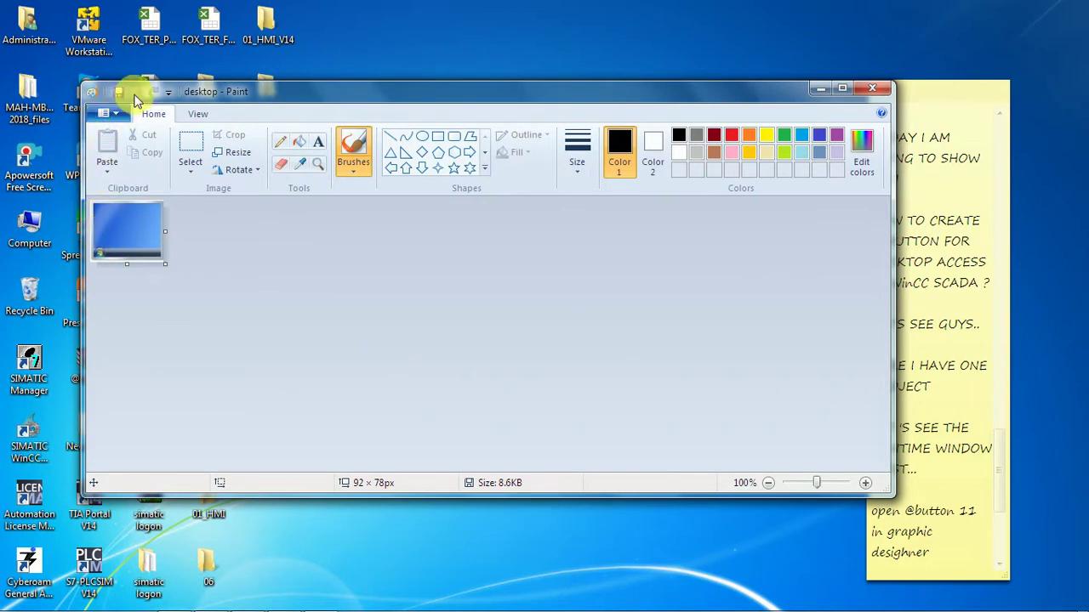
Start saving the image as a BMP picture named desktop, 24-bit Bitmap.
left_click(108, 112)
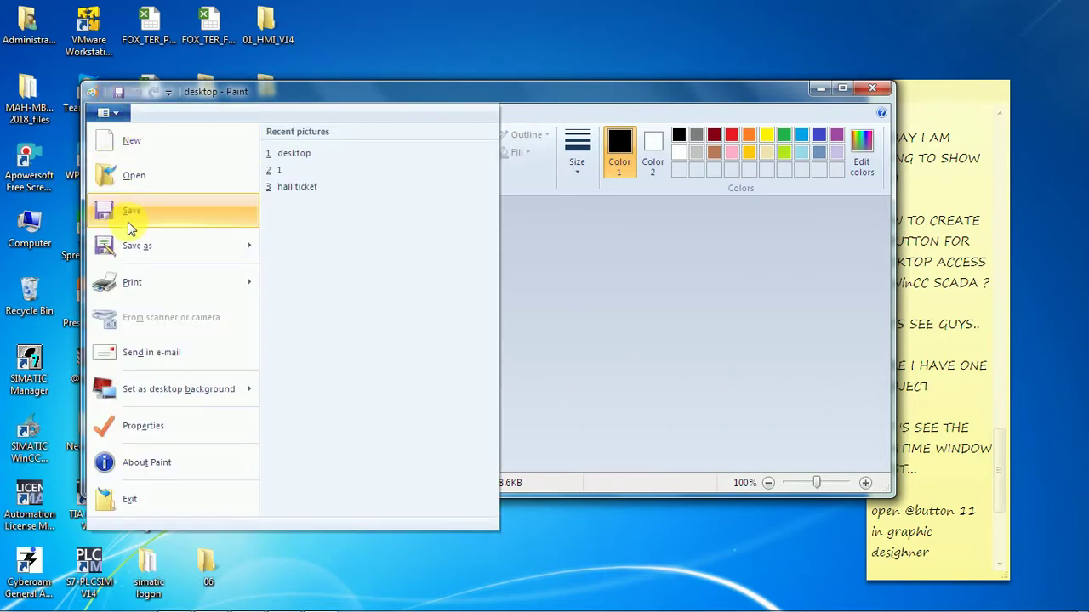
mouse_move(136, 249)
left_click(321, 249)
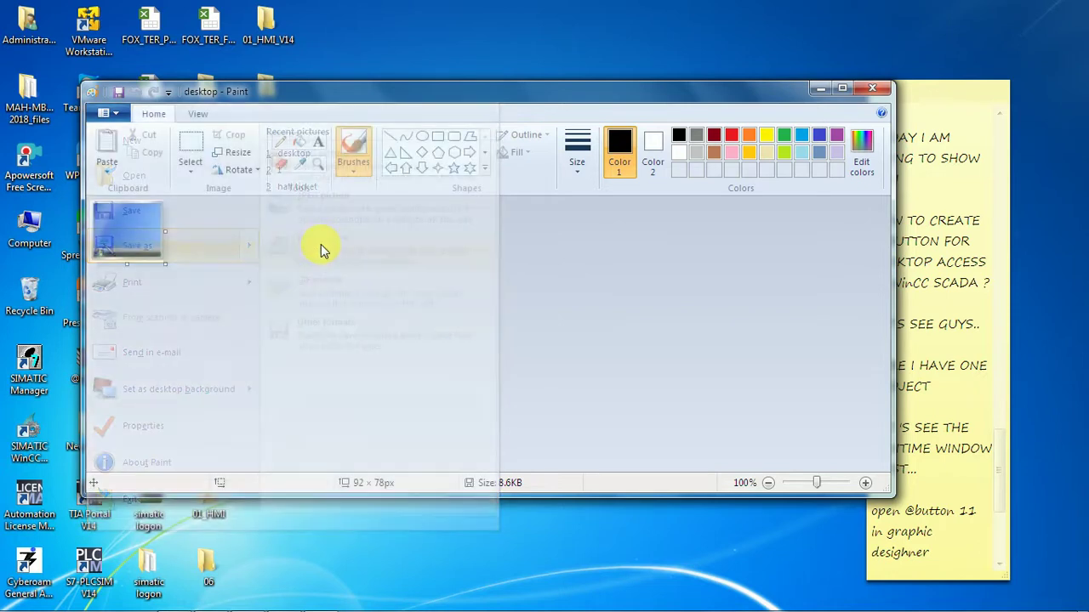
left_click(373, 390)
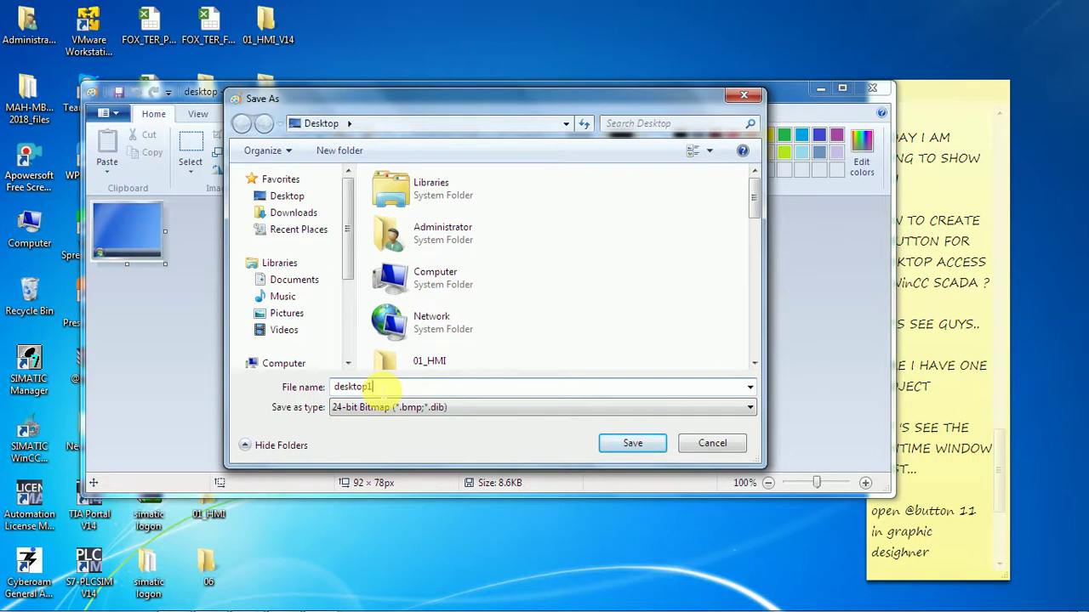
Save the image to the Desktop as 24-bit bitmap desktop1, then exit Paint.
left_click(632, 446)
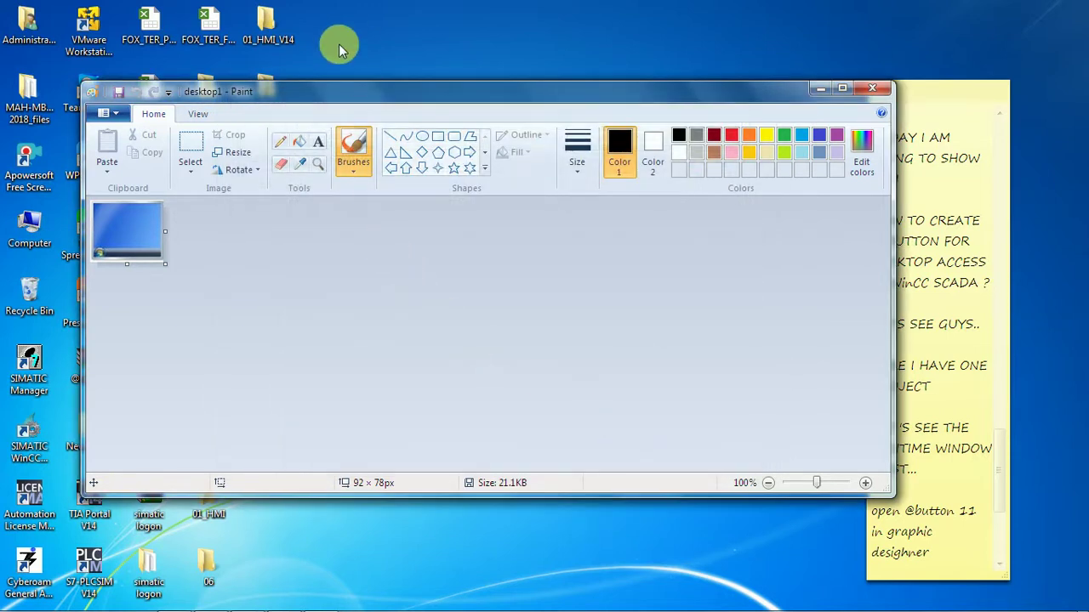
left_click(878, 91)
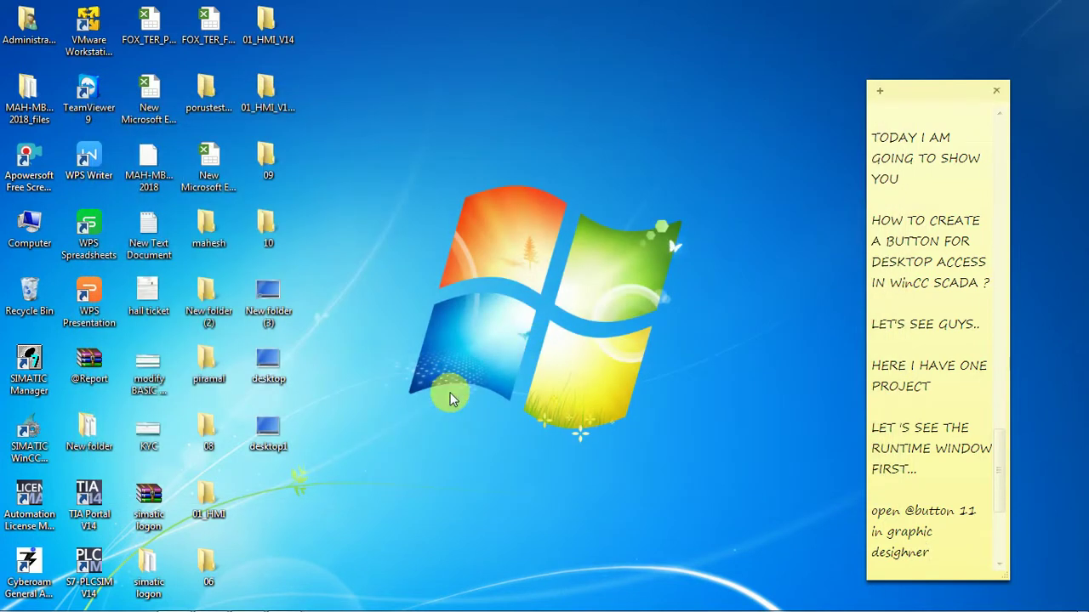
Copy the desktop1 file from the desktop and switch to Explorer's GraCS folder.
right_click(267, 428)
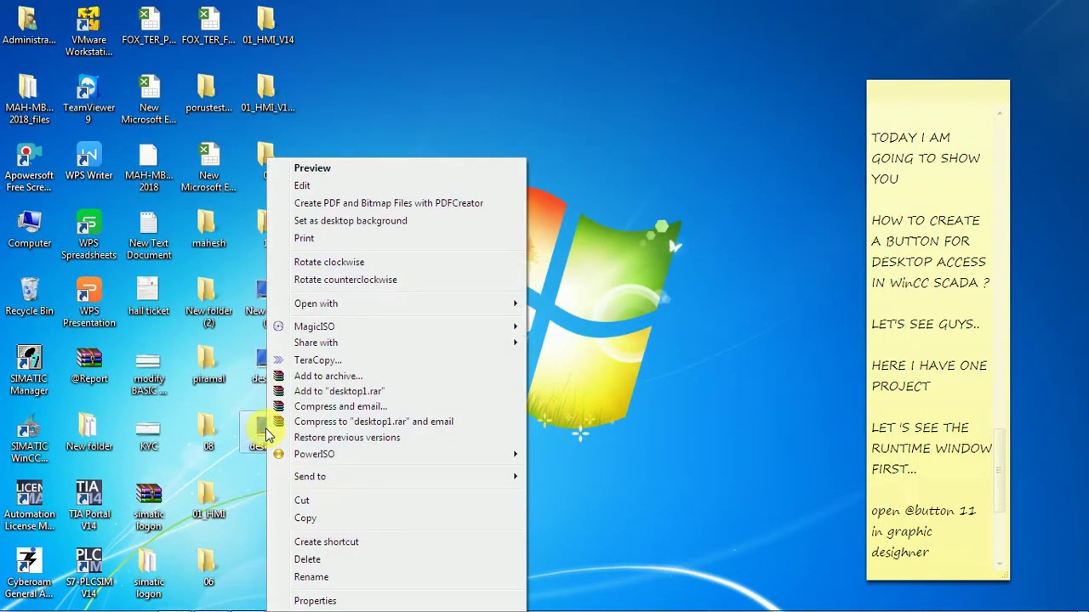
left_click(306, 519)
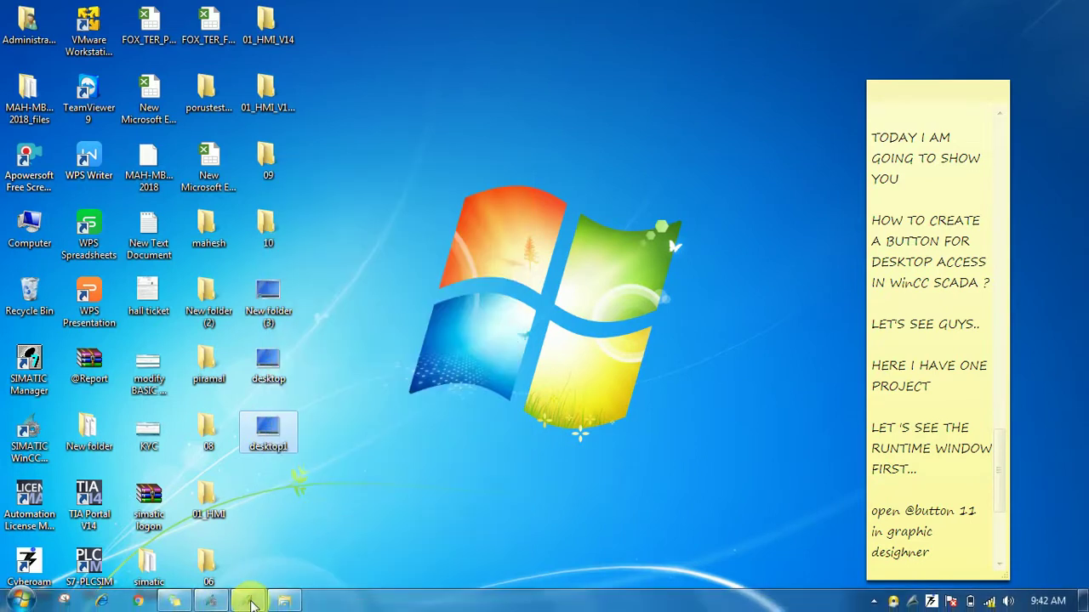
left_click(247, 601)
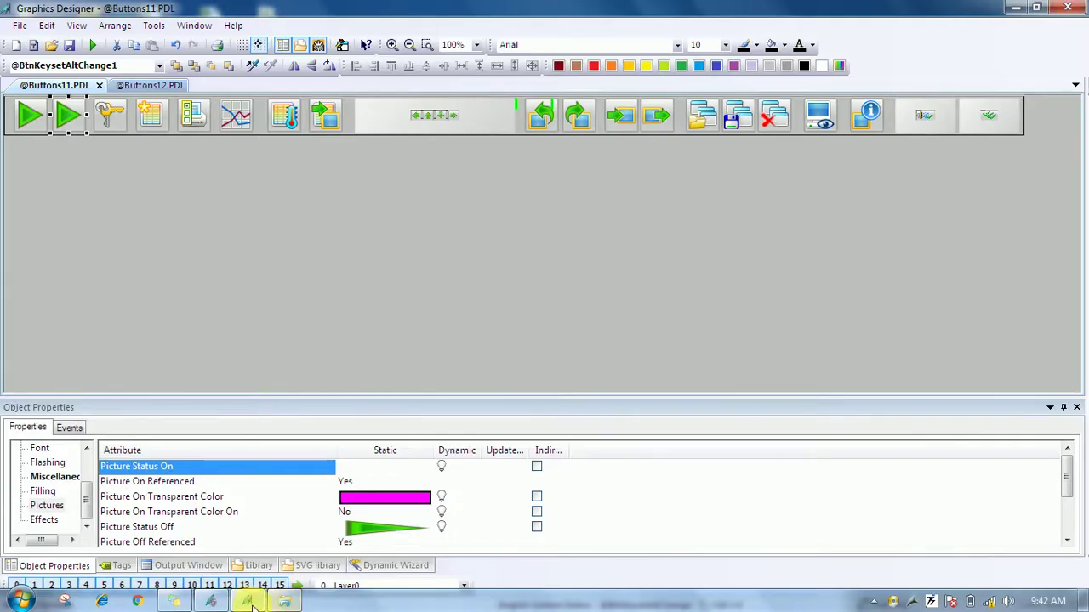
key("alt+Tab")
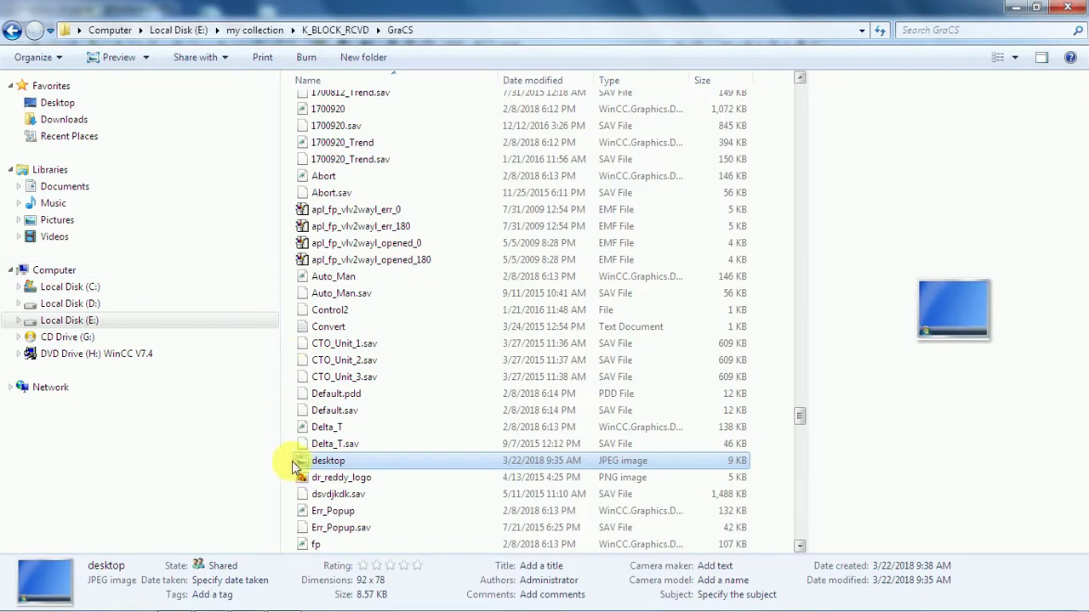
Delete the old desktop JPEG from the GraCS folder.
right_click(327, 463)
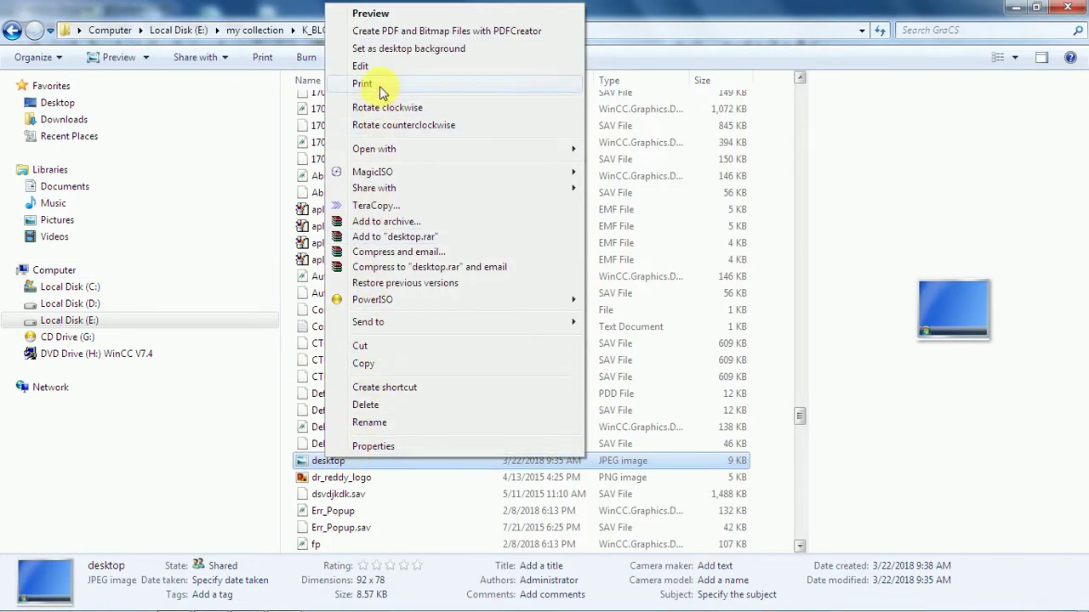
left_click(367, 405)
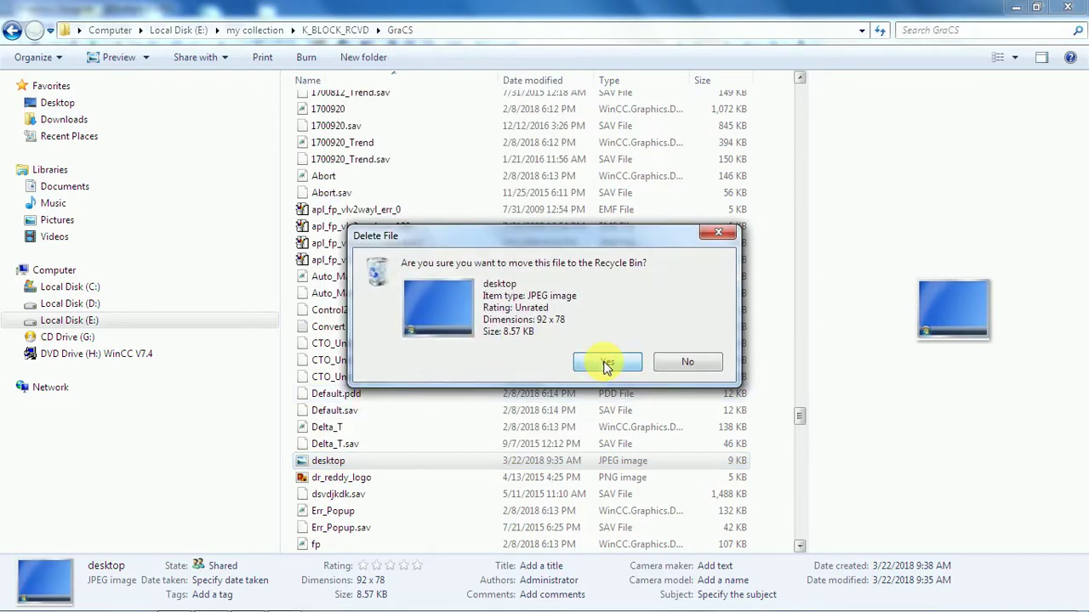
left_click(607, 364)
Paste the desktop1 bitmap into the GraCS folder.
right_click(419, 401)
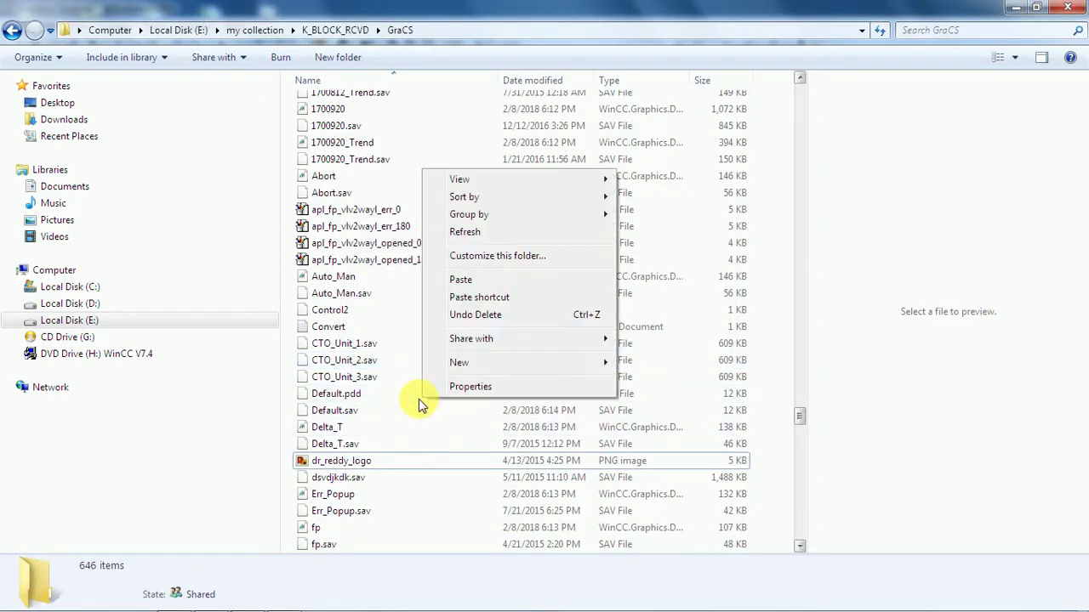
mouse_move(470, 364)
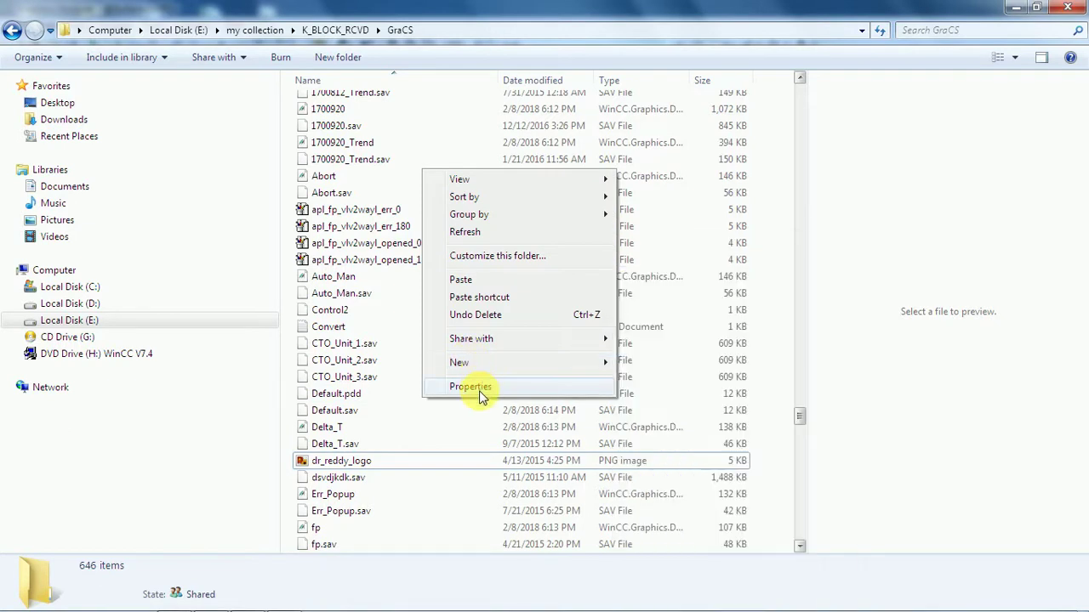
left_click(471, 281)
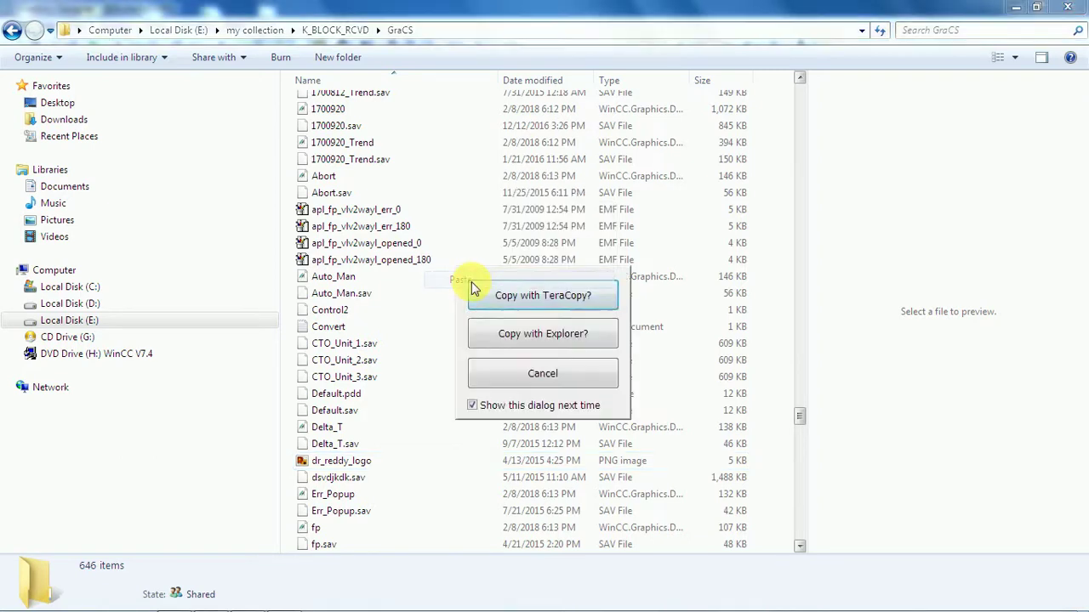
left_click(515, 335)
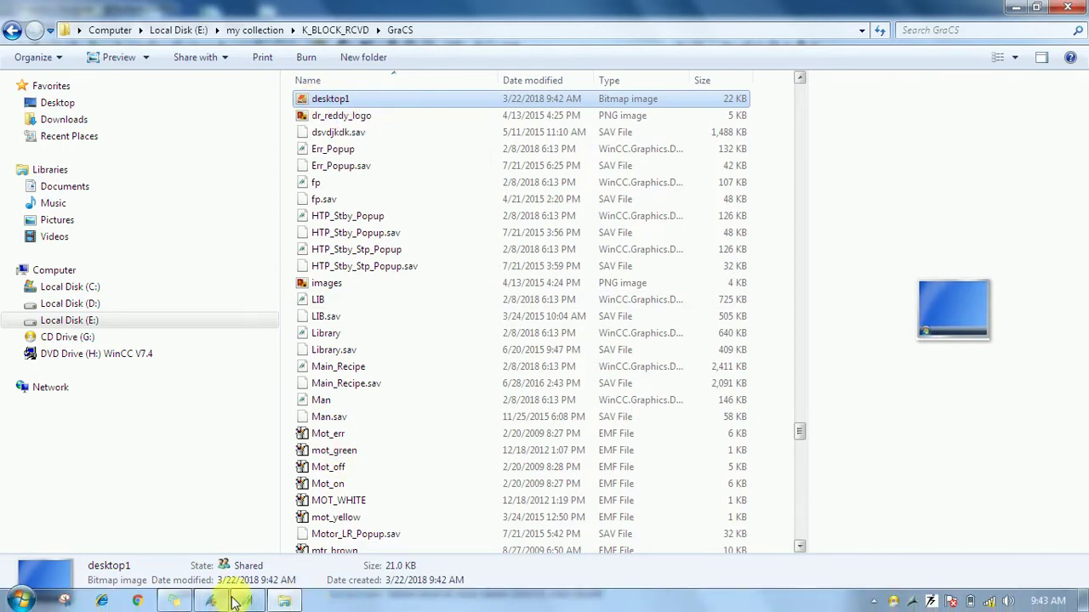
left_click(247, 602)
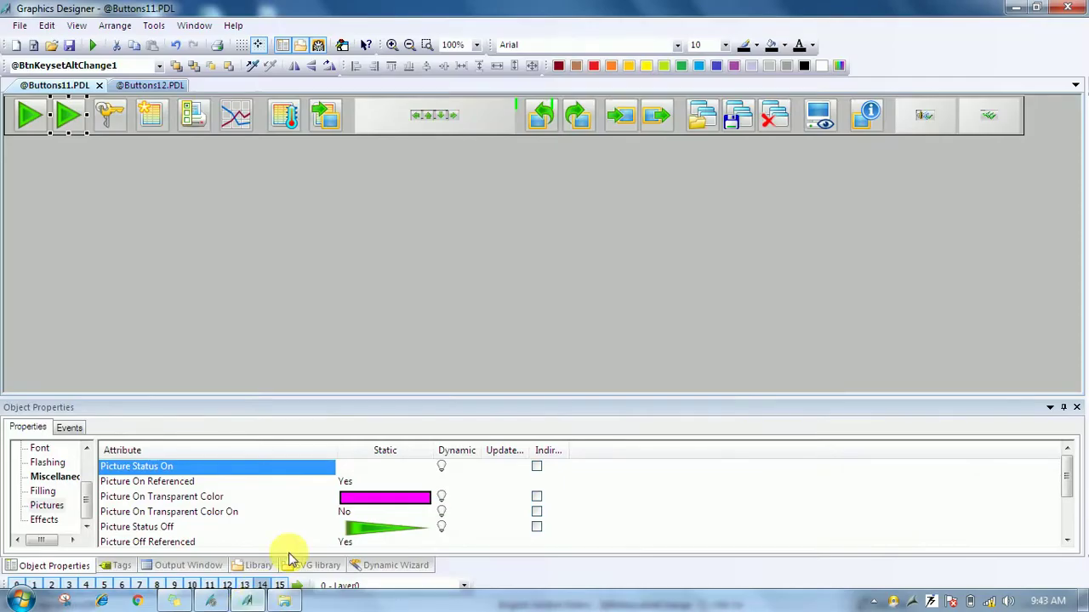
Set the button's Picture Status On to desktop1.bmp.
left_click(384, 467)
left_click(397, 468)
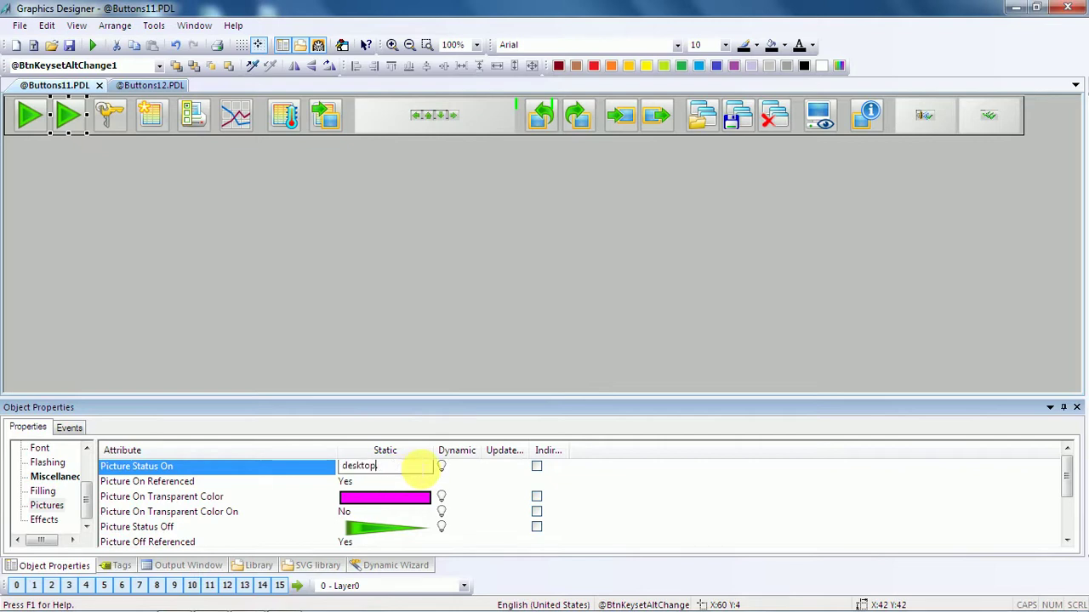
type("1")
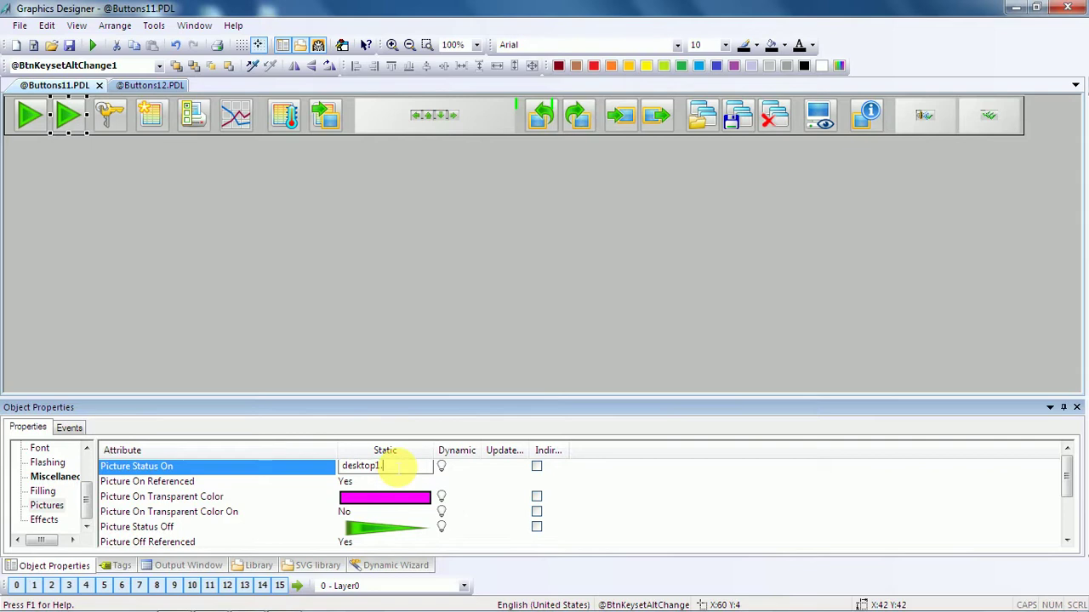
type(".b")
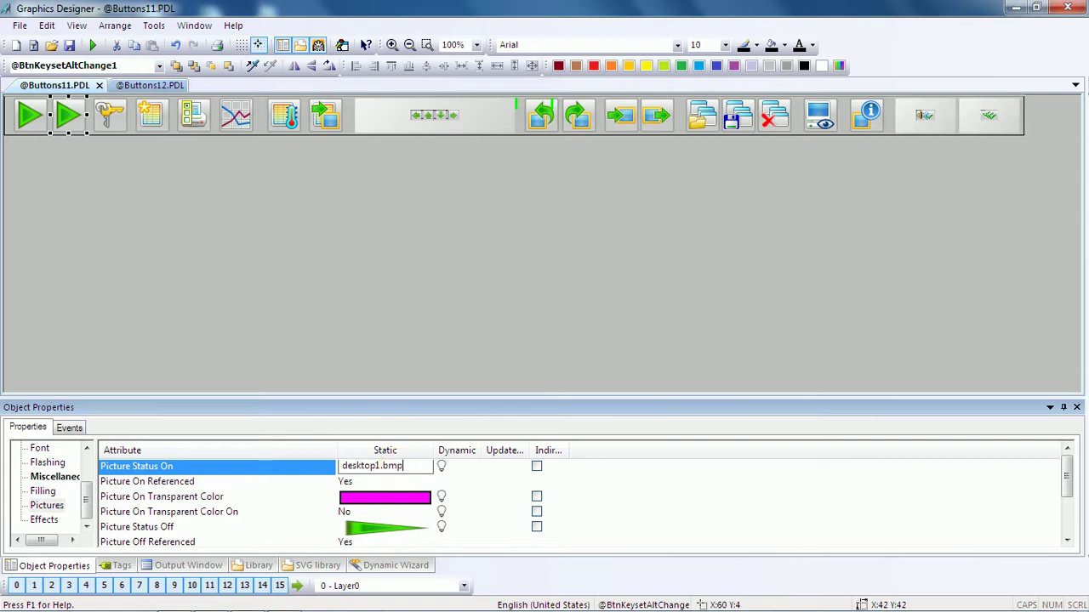
left_click(381, 469)
key("ctrl+c")
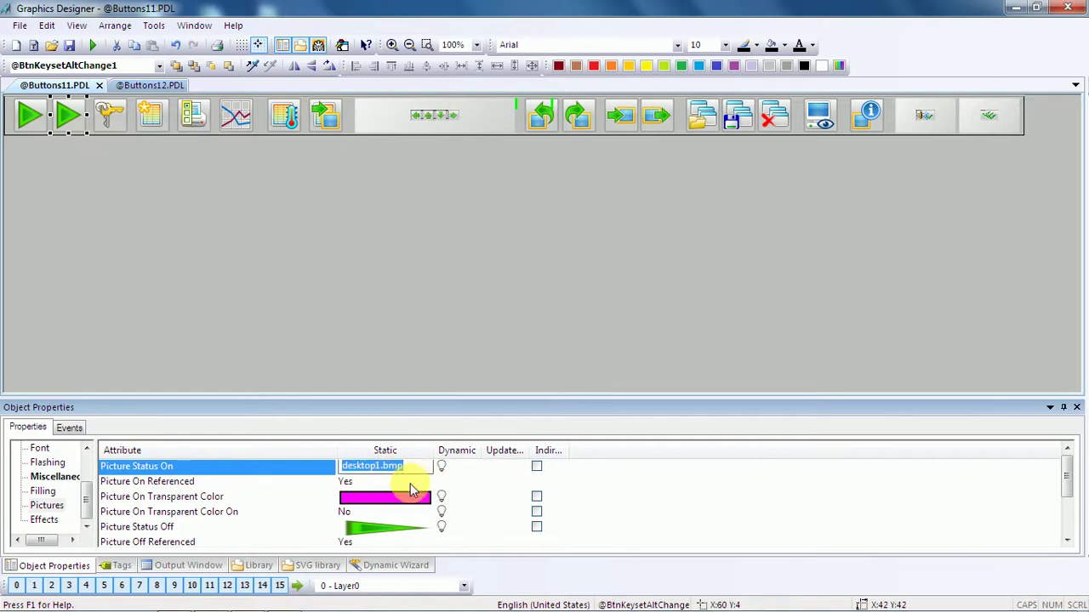
Set Picture Status Off to desktop1.bmp as well.
left_click(379, 527)
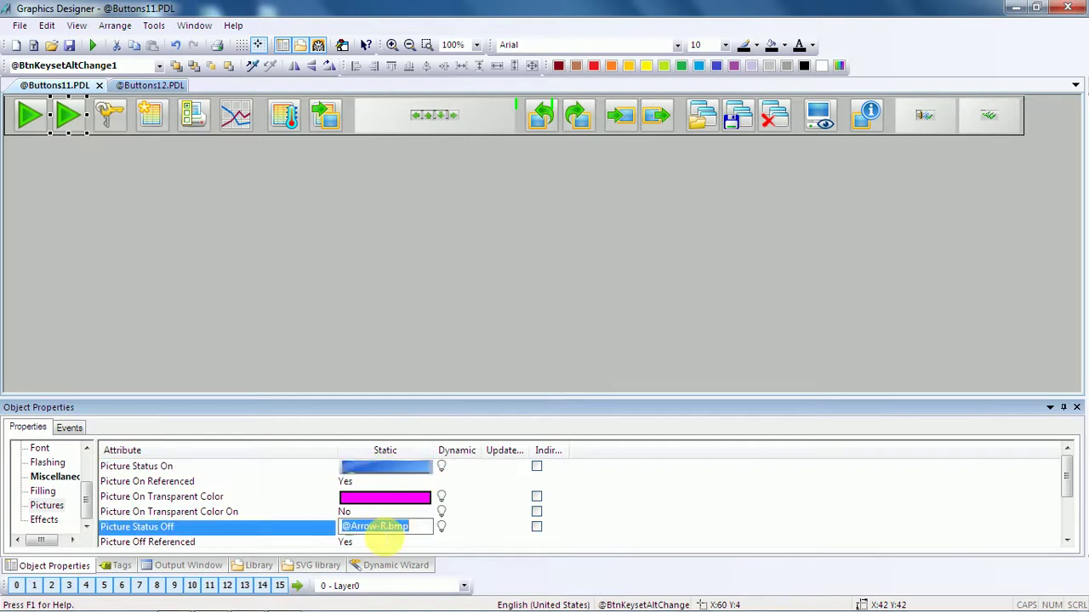
key("ctrl+v")
key("Return")
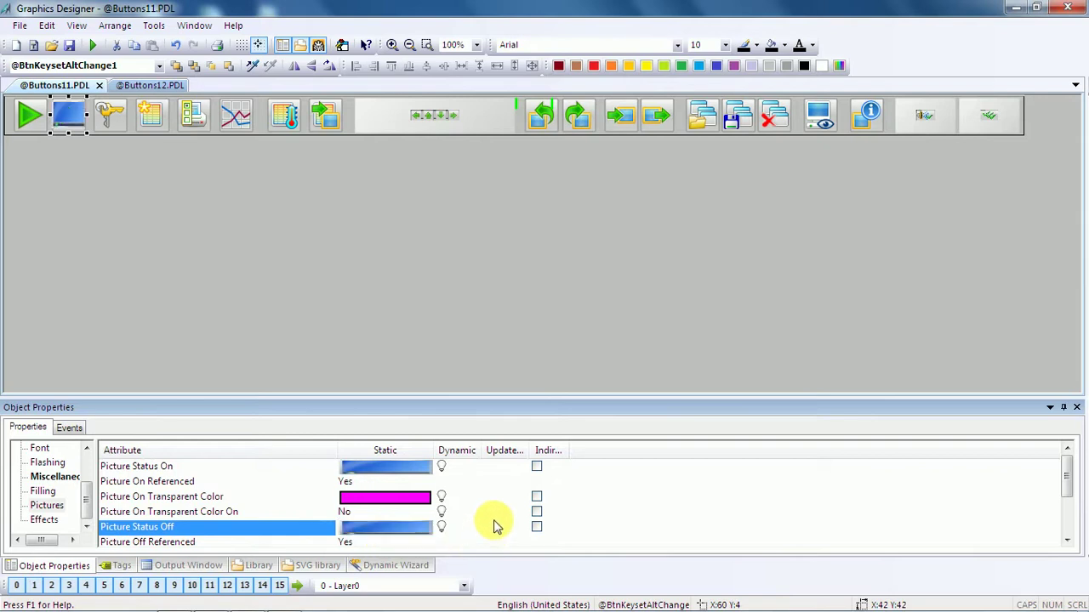
left_click(229, 221)
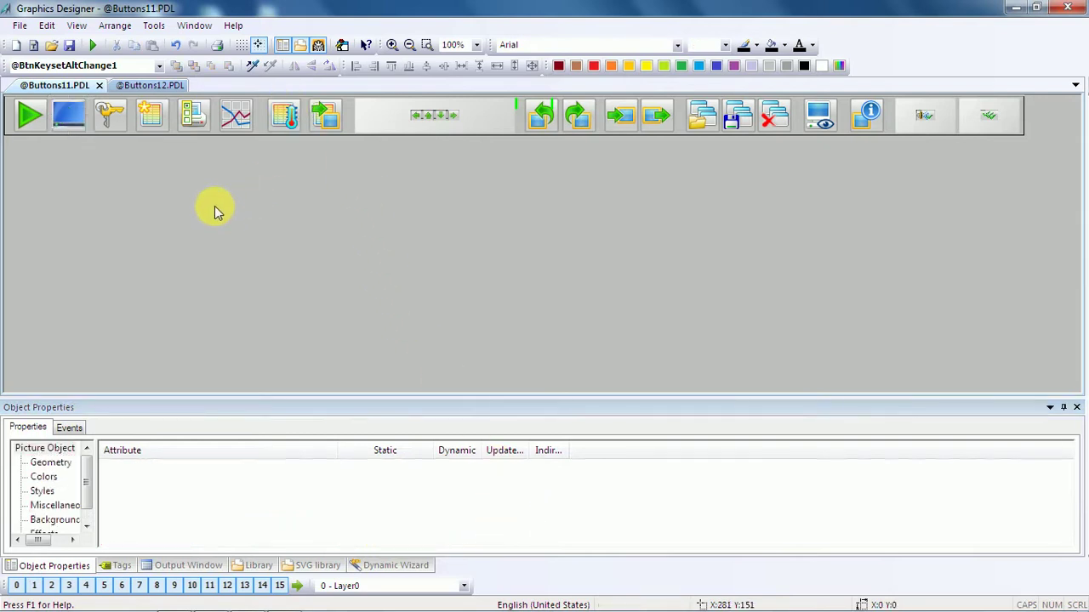
Select the desktop button and show its Miscellaneous properties.
left_click(80, 121)
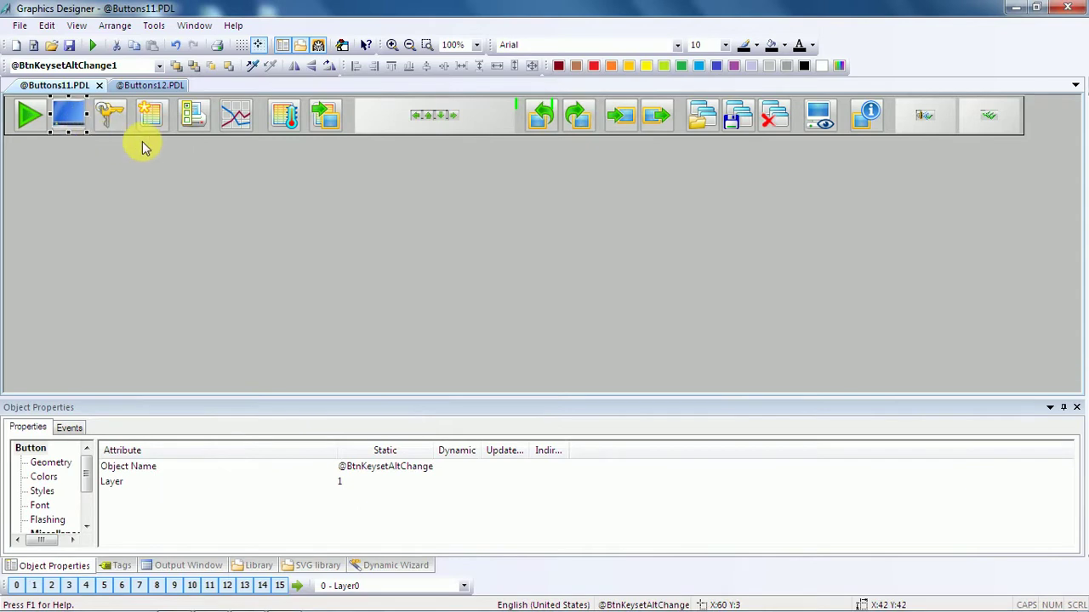
scroll(80, 484, "down", 1)
left_click(47, 507)
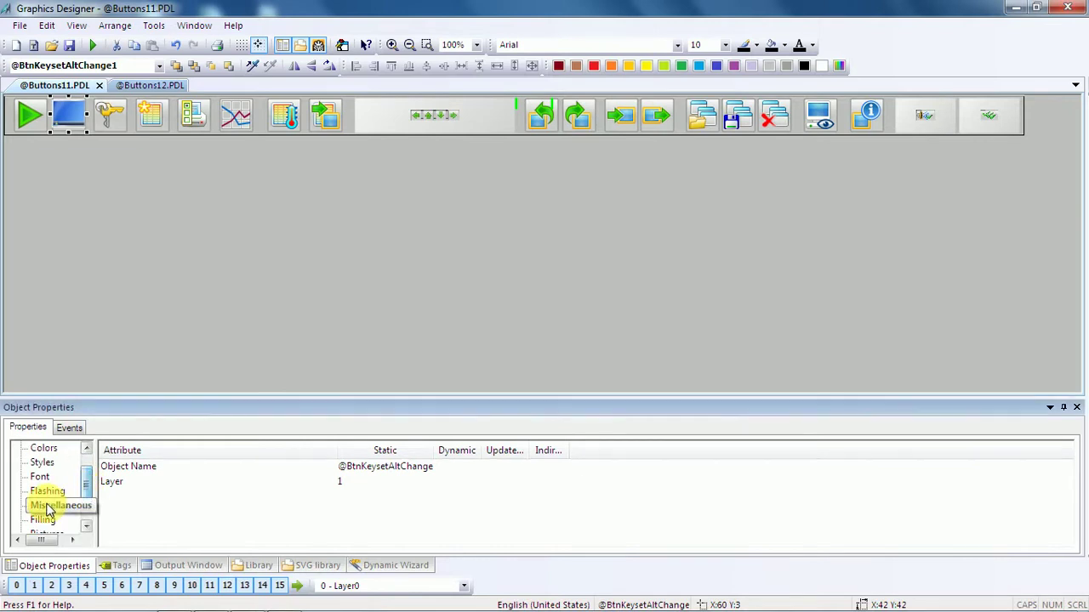
left_click_drag(749, 396, 752, 266)
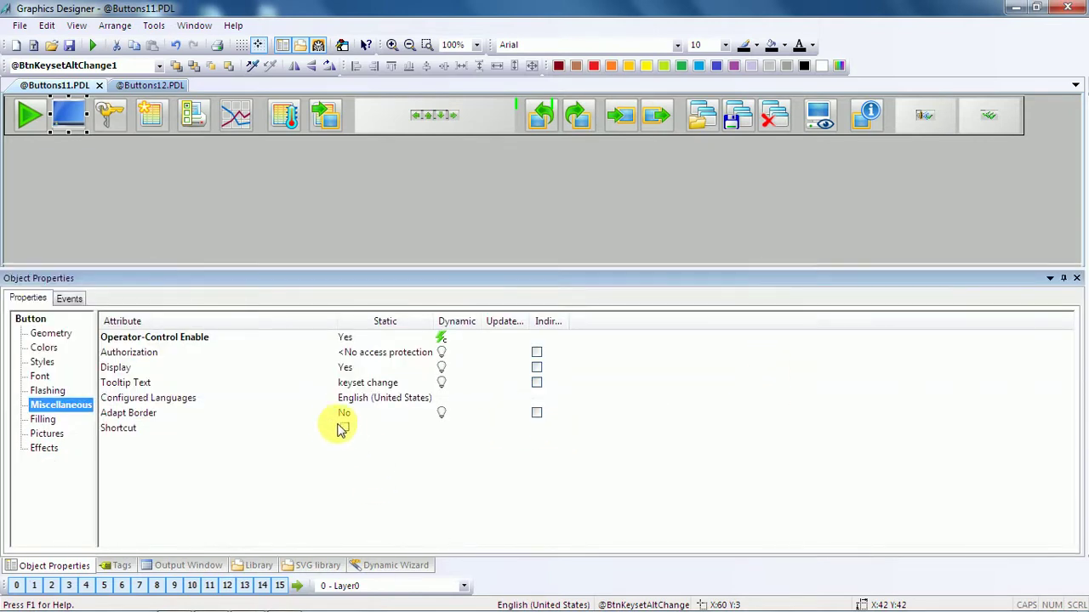
Replace the Tooltip Text 'keyset change' with 'Desktop Access'.
double_click(371, 384)
key("BackSpace")
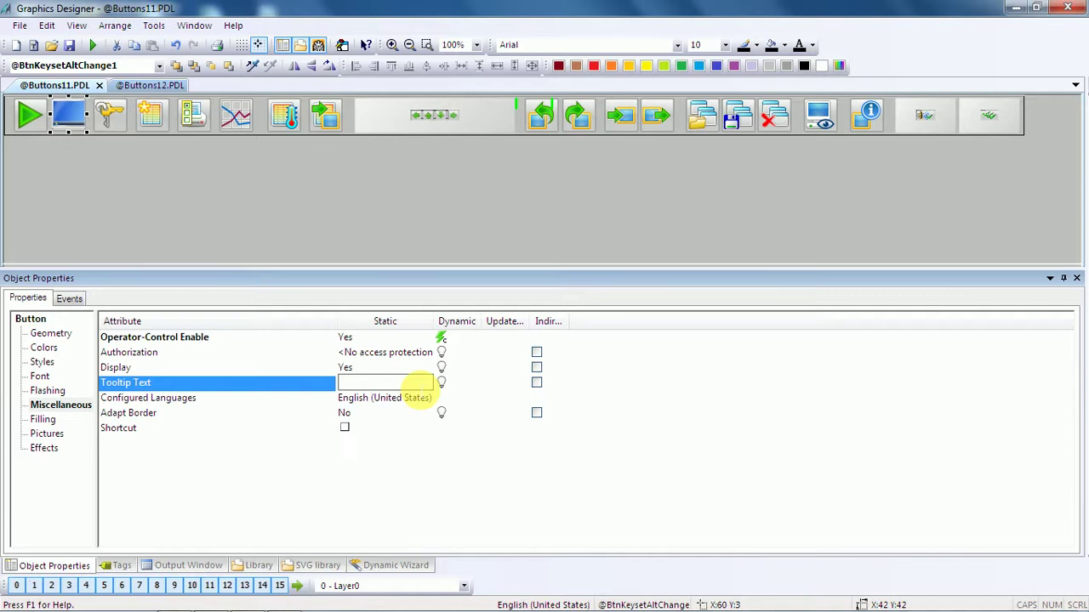
type("D")
key("Caps_Lock")
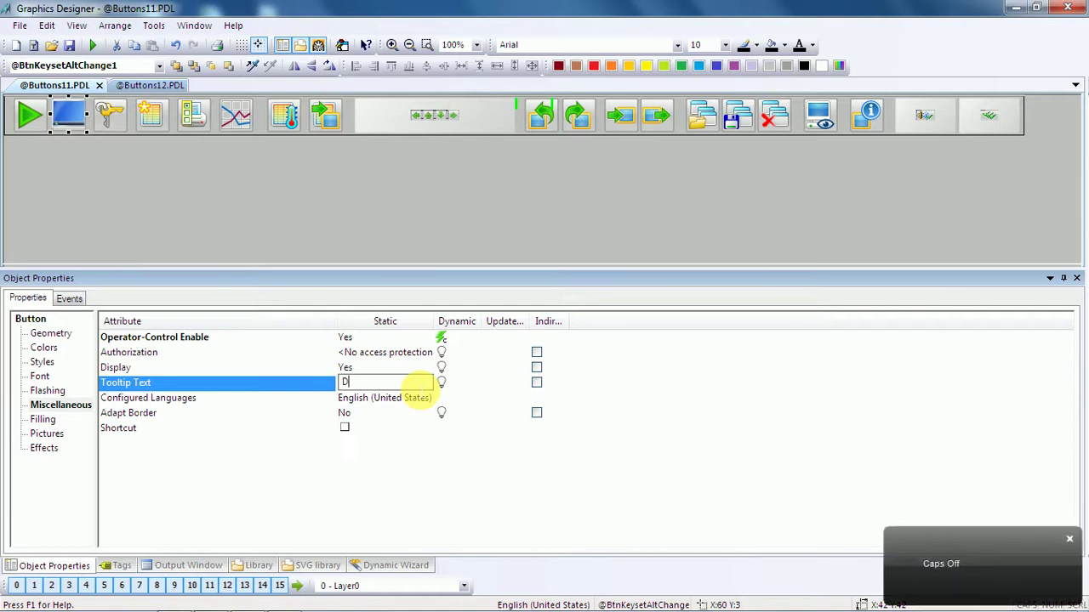
type("eskt")
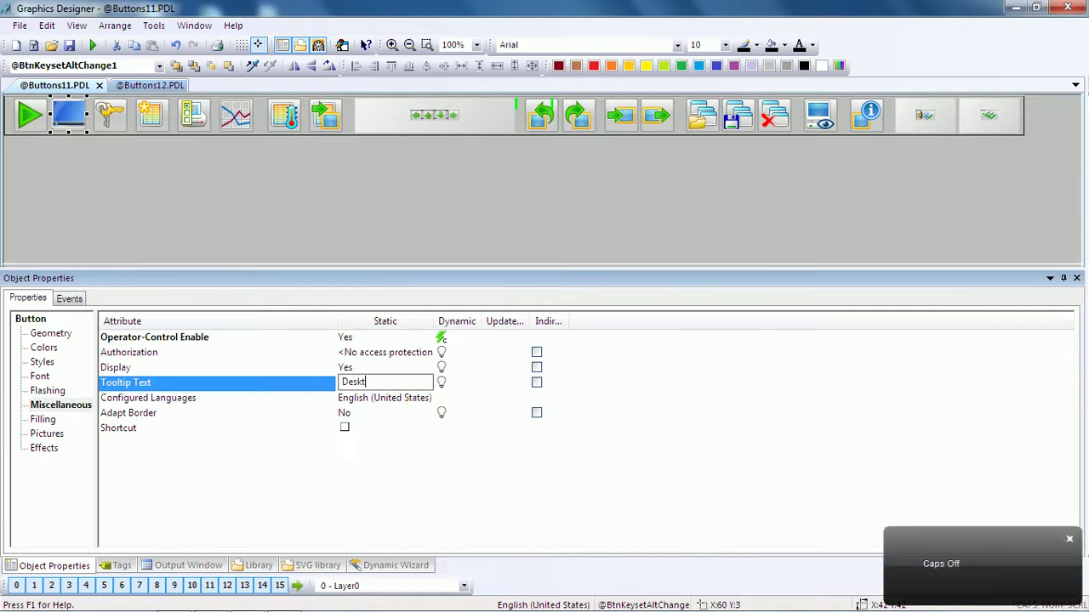
type("op Access")
key("Caps_Lock")
left_click(503, 399)
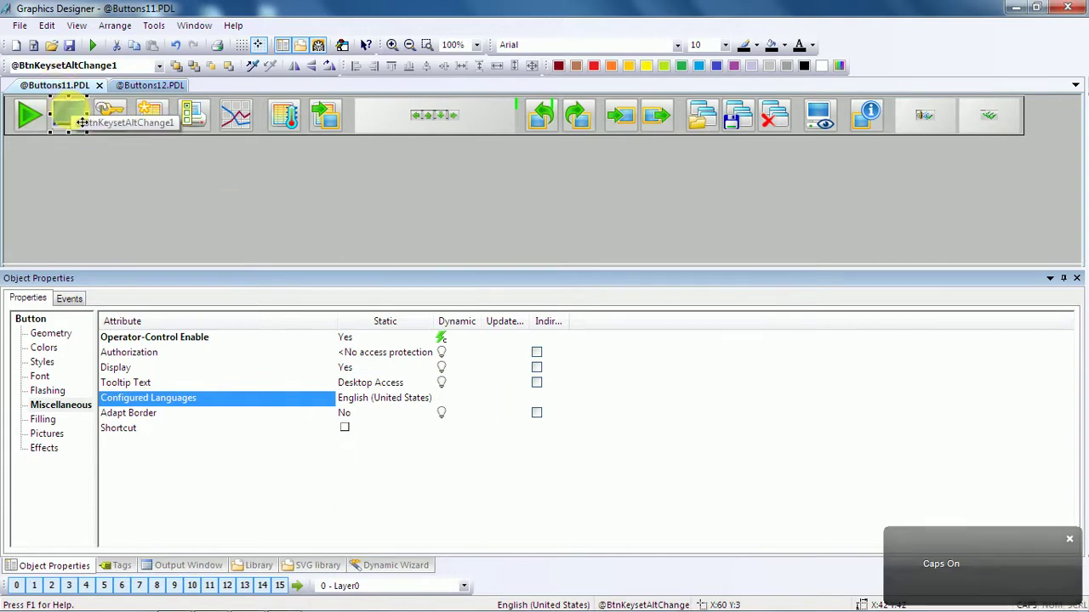
left_click_drag(394, 278, 387, 316)
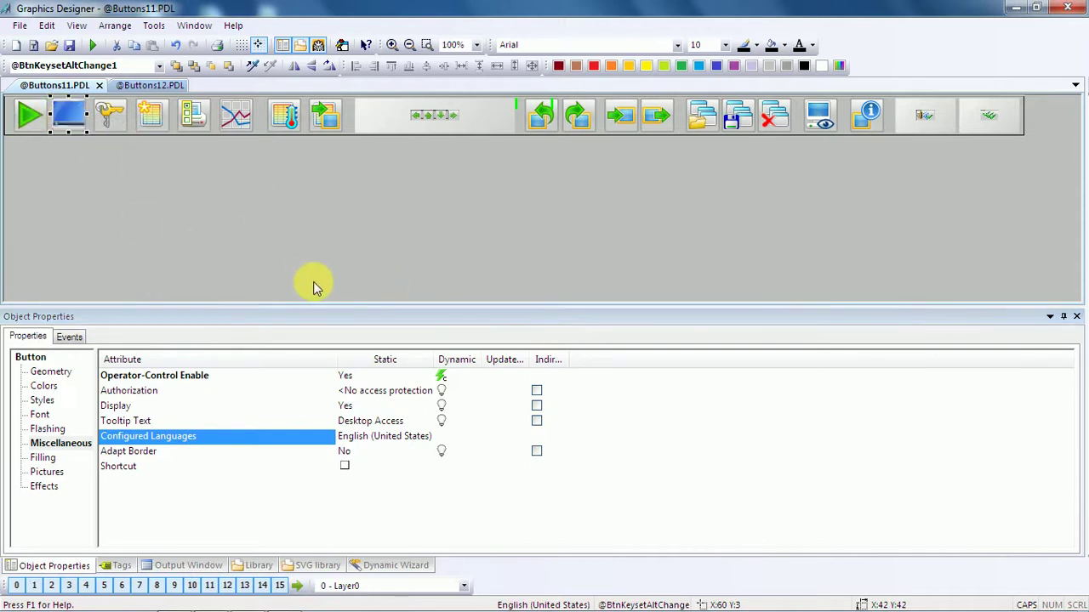
left_click_drag(348, 306, 383, 197)
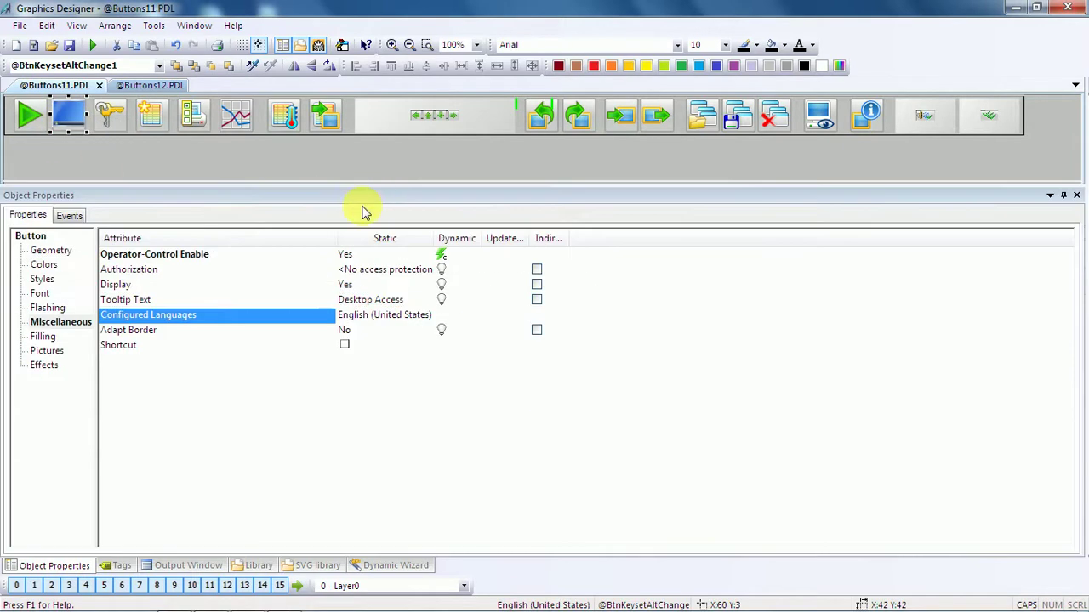
Launch the 'Start another application' wizard from the Dynamic Wizard's System Functions.
left_click(391, 567)
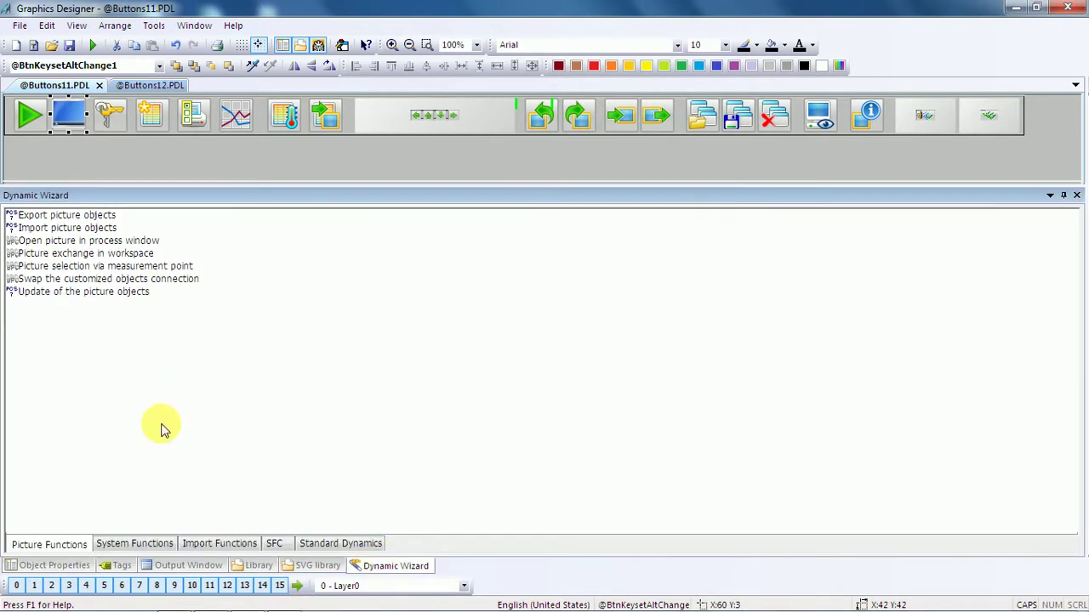
left_click(168, 545)
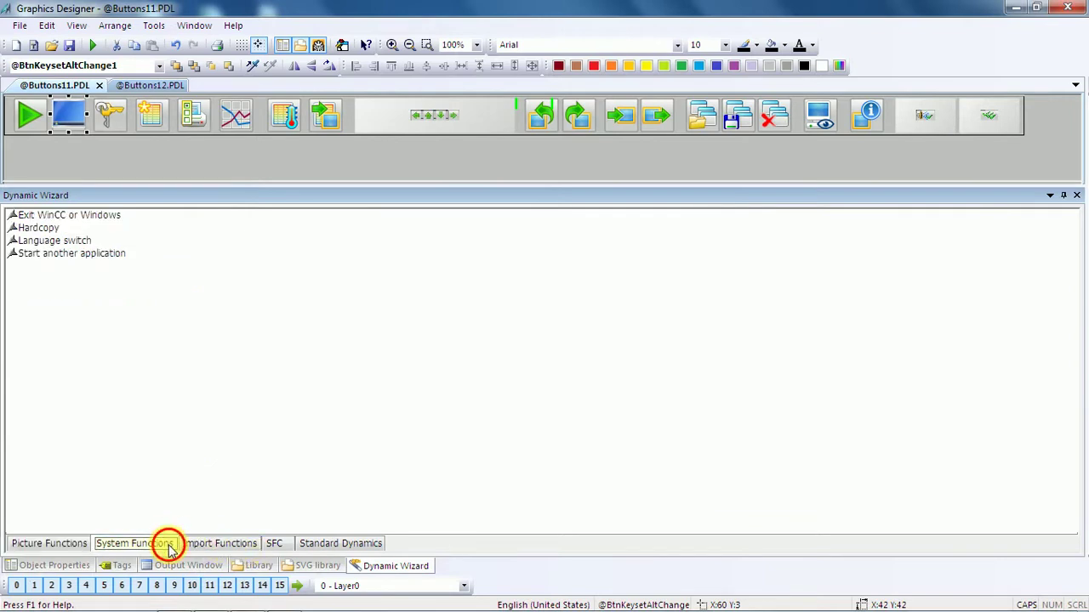
left_click(103, 255)
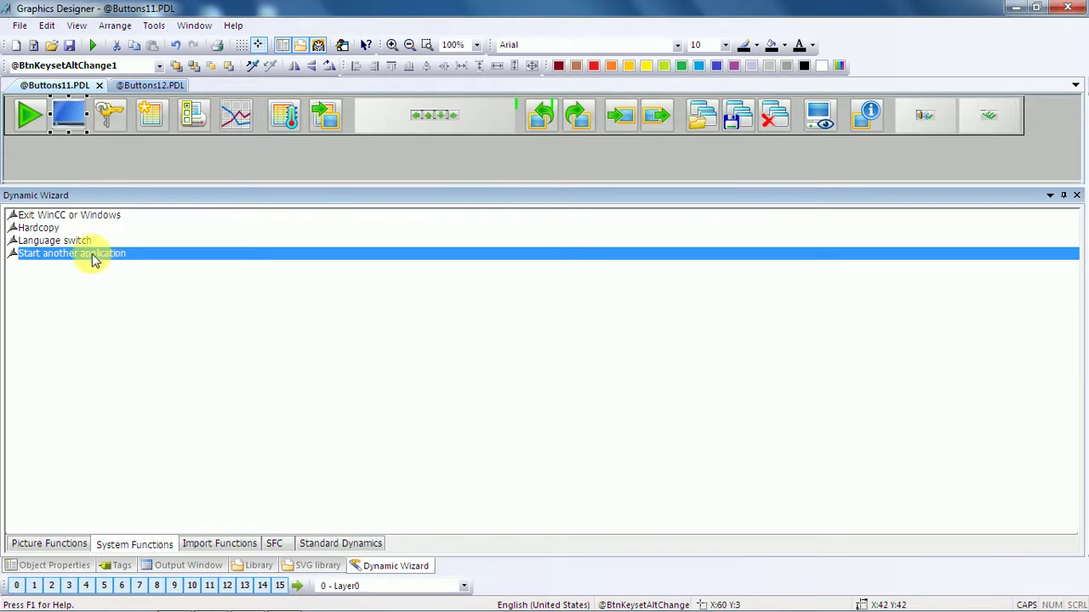
double_click(93, 255)
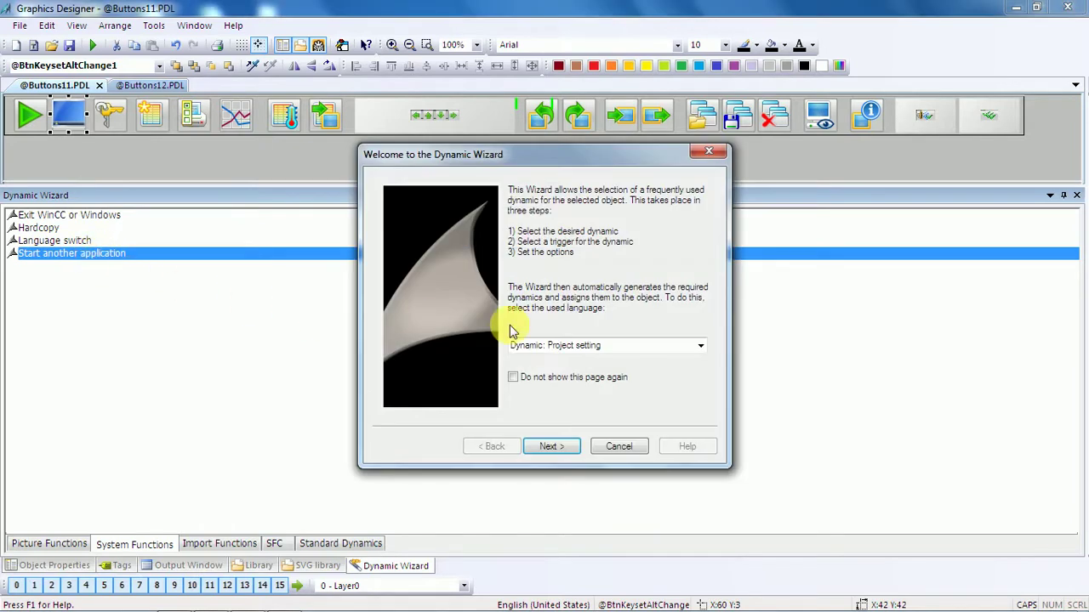
Choose the Mouse click trigger and browse for the application file.
left_click(557, 446)
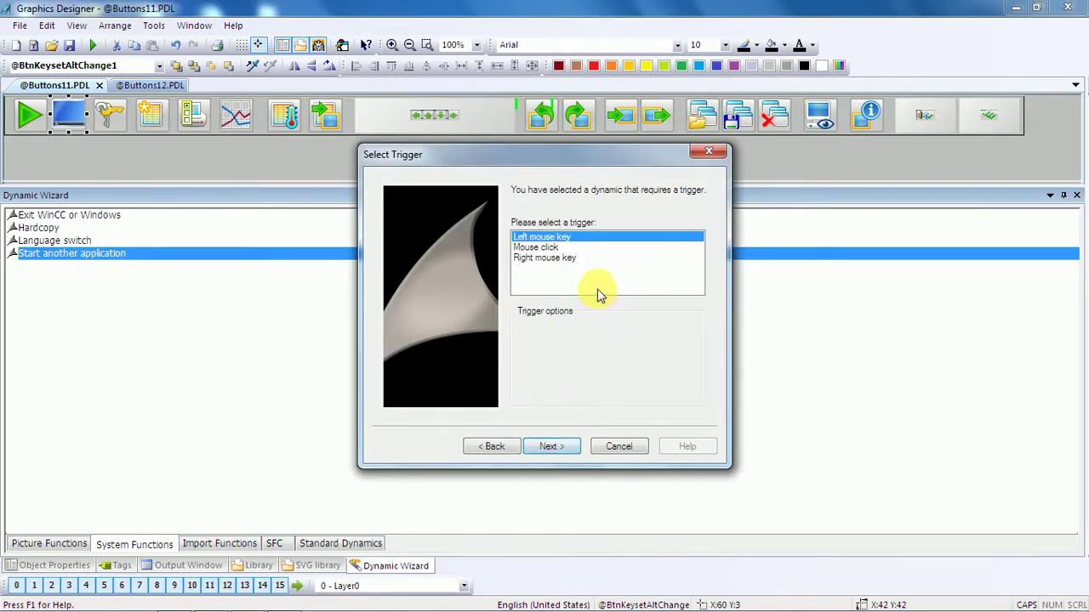
left_click(534, 246)
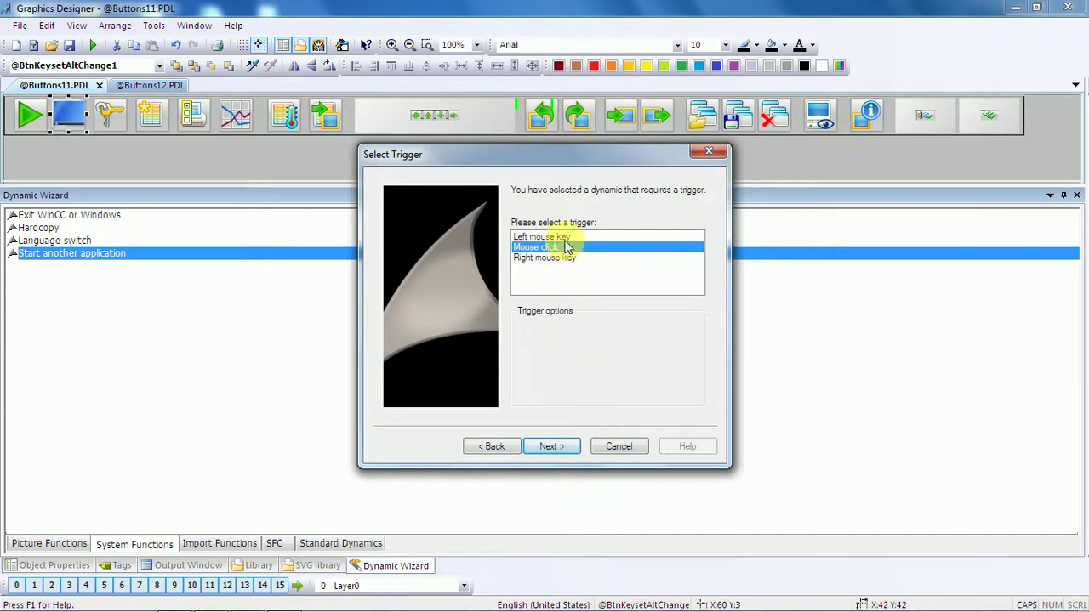
left_click(553, 448)
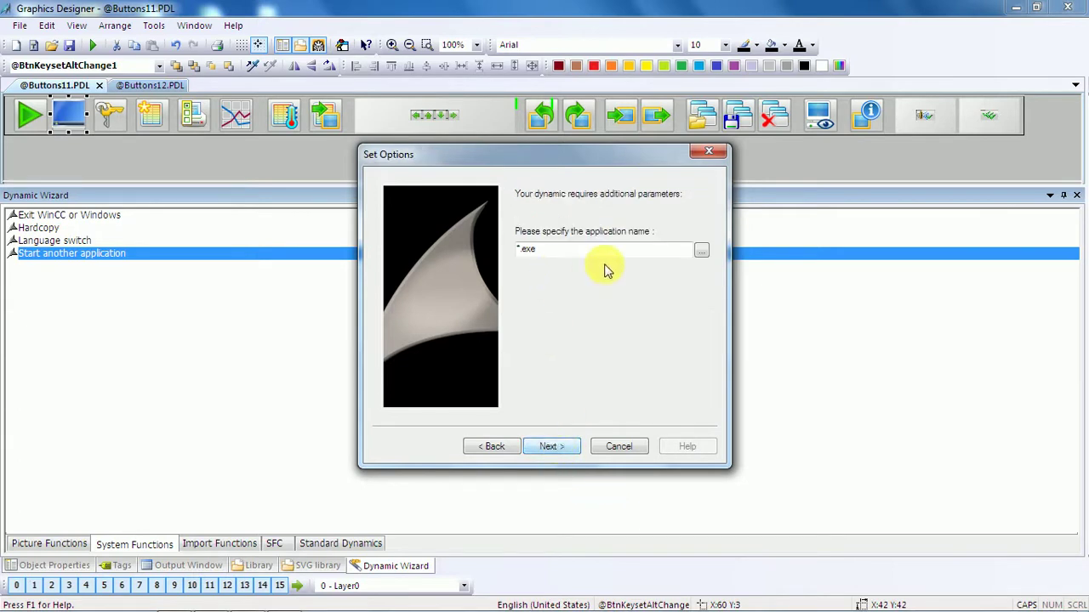
left_click(701, 250)
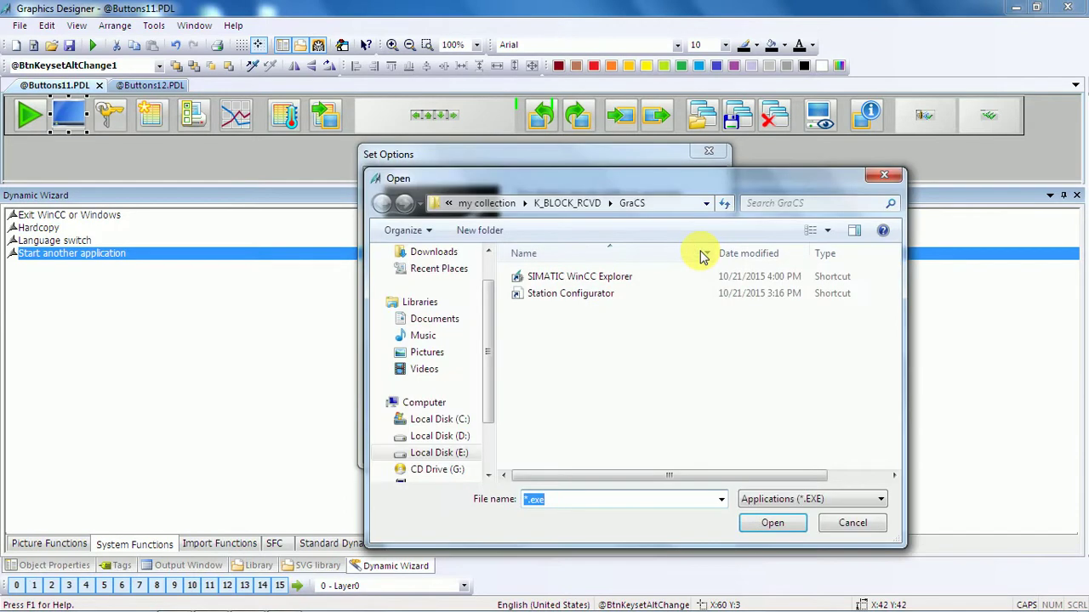
Browse Local Disk (C:) through Program Files (x86) and back to the drive root.
scroll(485, 340, "up", 2)
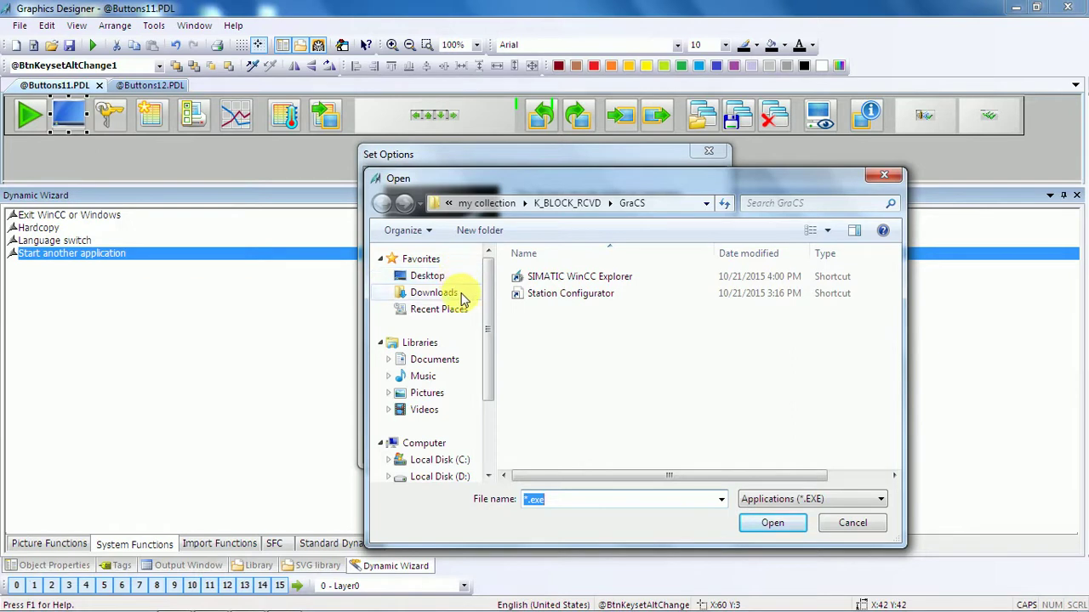
left_click(457, 464)
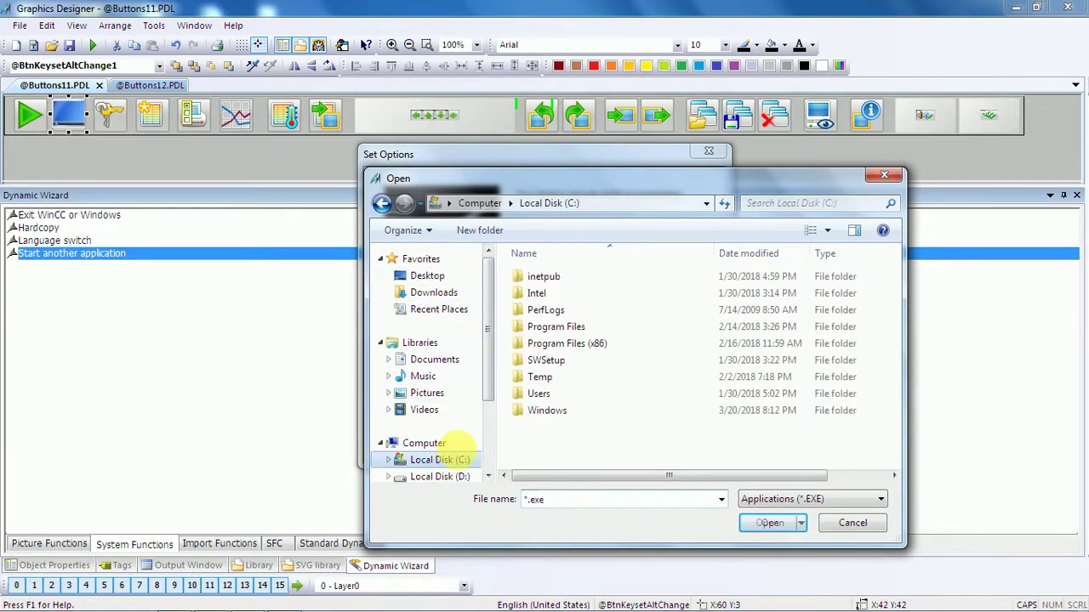
double_click(609, 341)
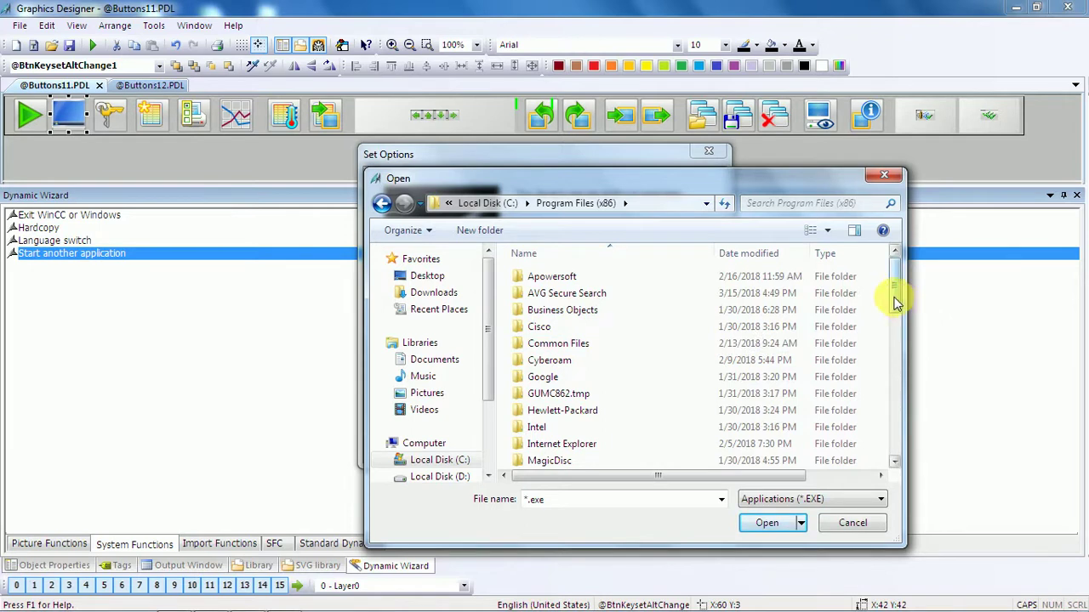
left_click_drag(899, 298, 893, 342)
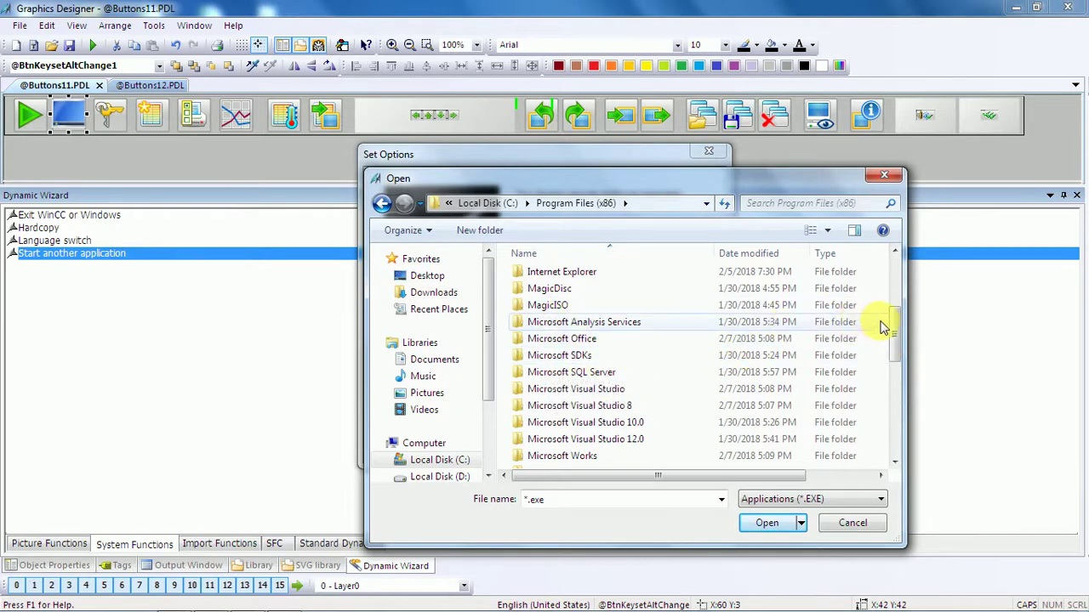
left_click_drag(894, 323, 907, 421)
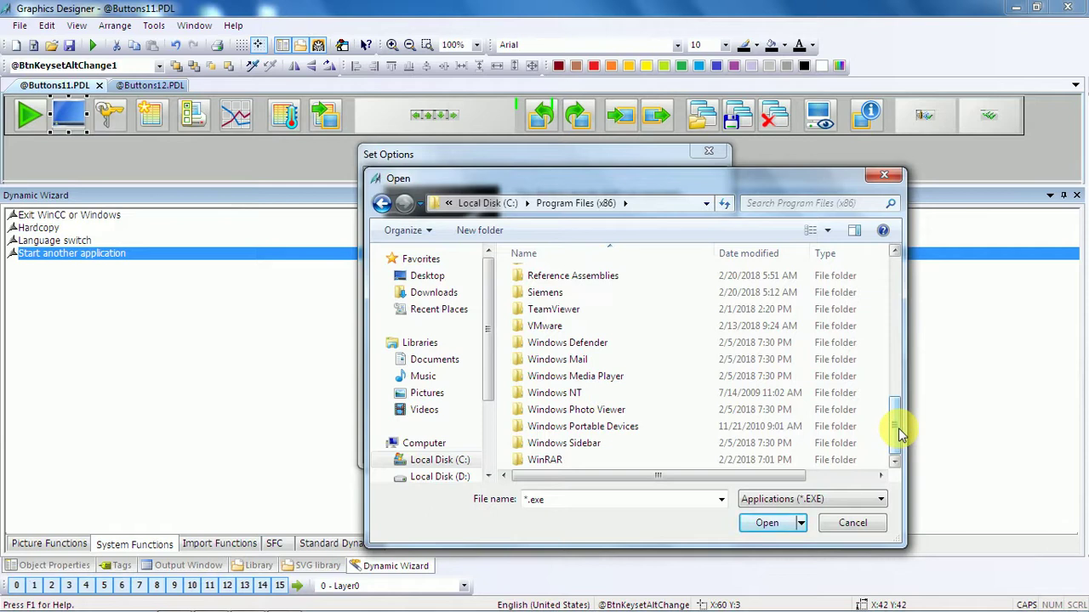
double_click(632, 394)
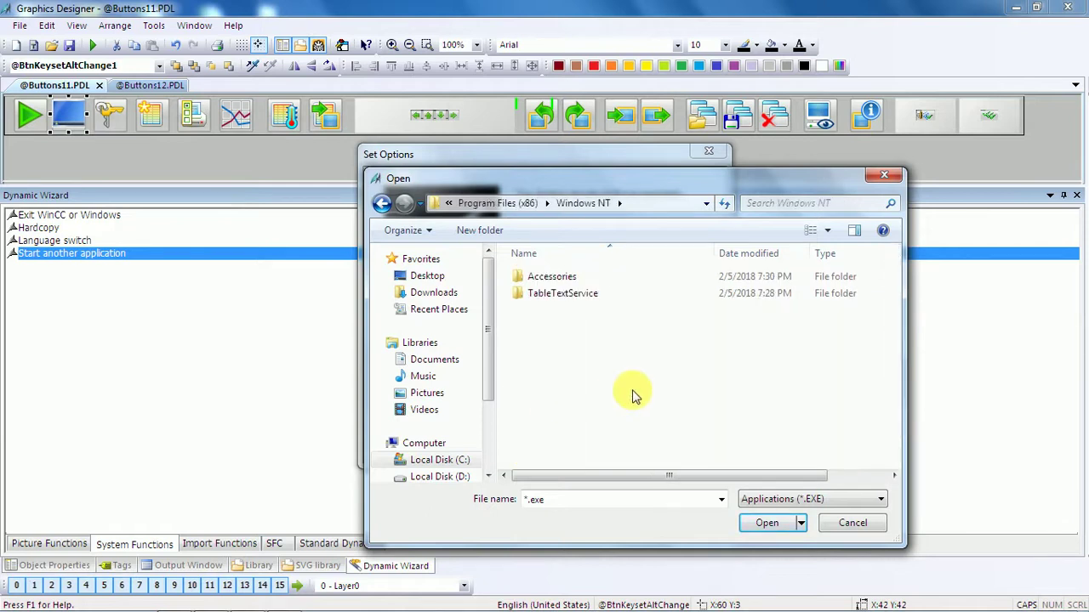
left_click(381, 203)
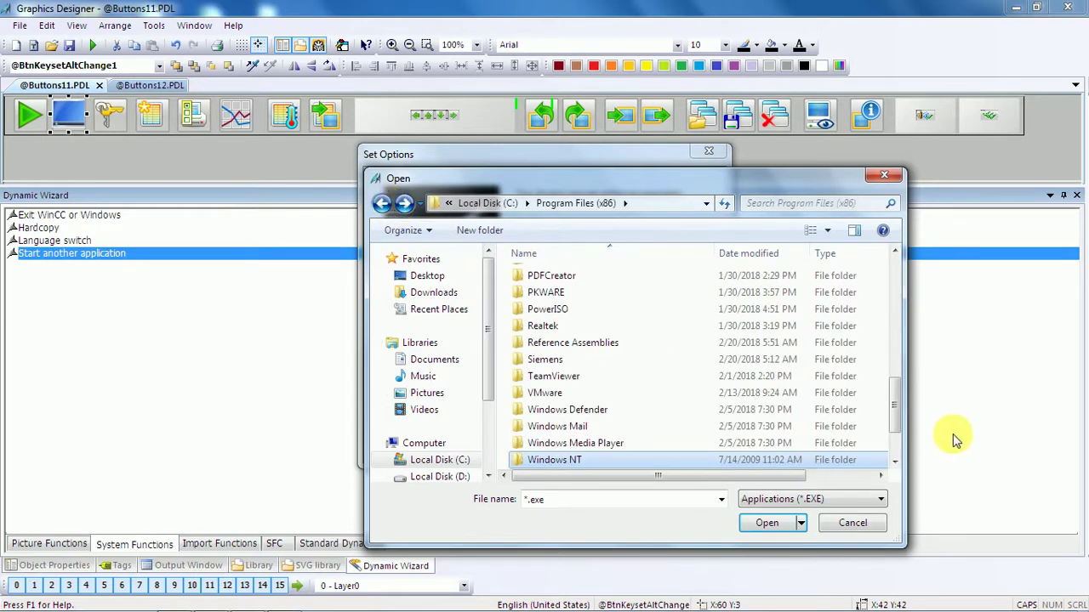
left_click_drag(899, 422, 900, 287)
left_click(382, 203)
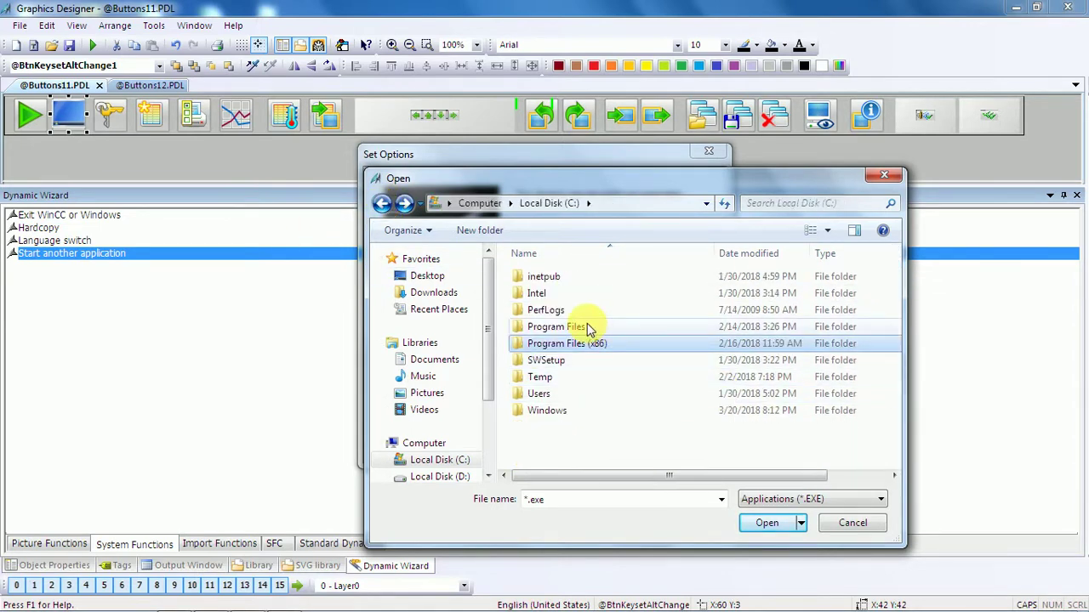
Pick explorer from the C:\Windows folder as the application to start.
double_click(552, 412)
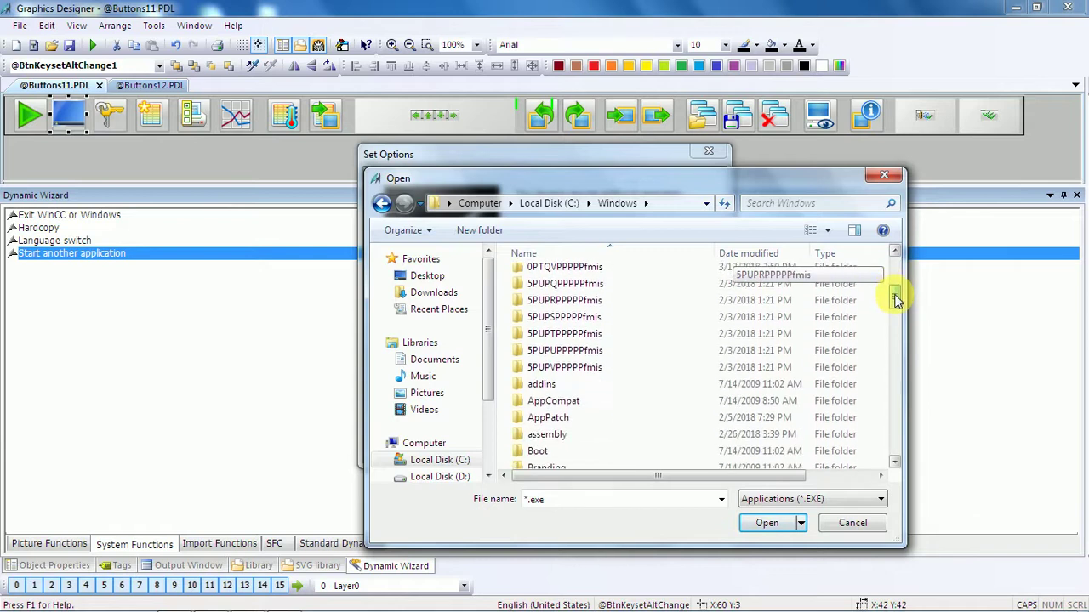
left_click_drag(898, 314, 897, 340)
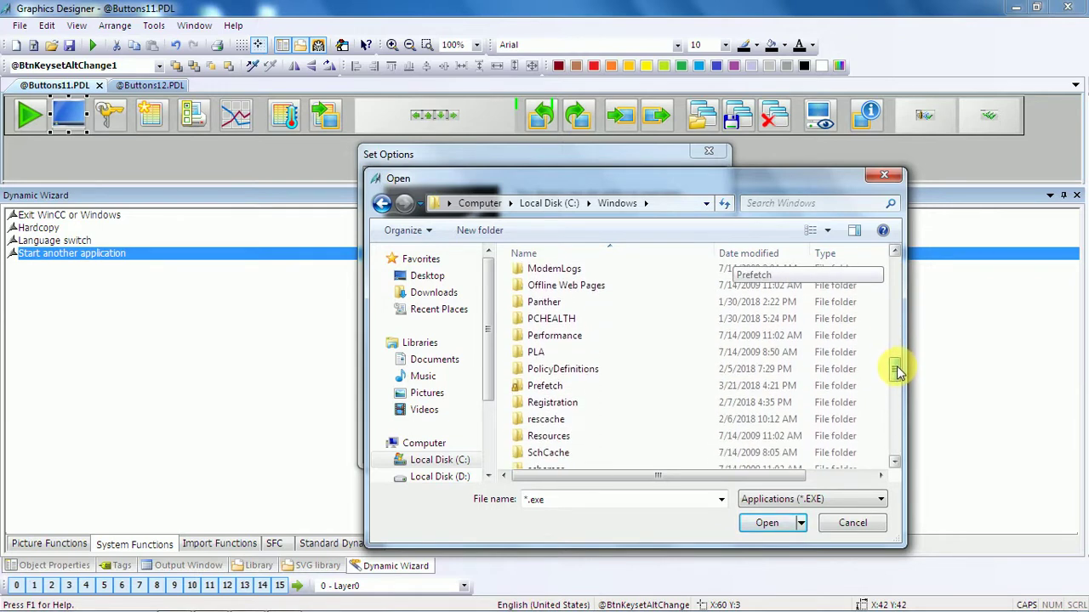
left_click_drag(898, 380, 900, 396)
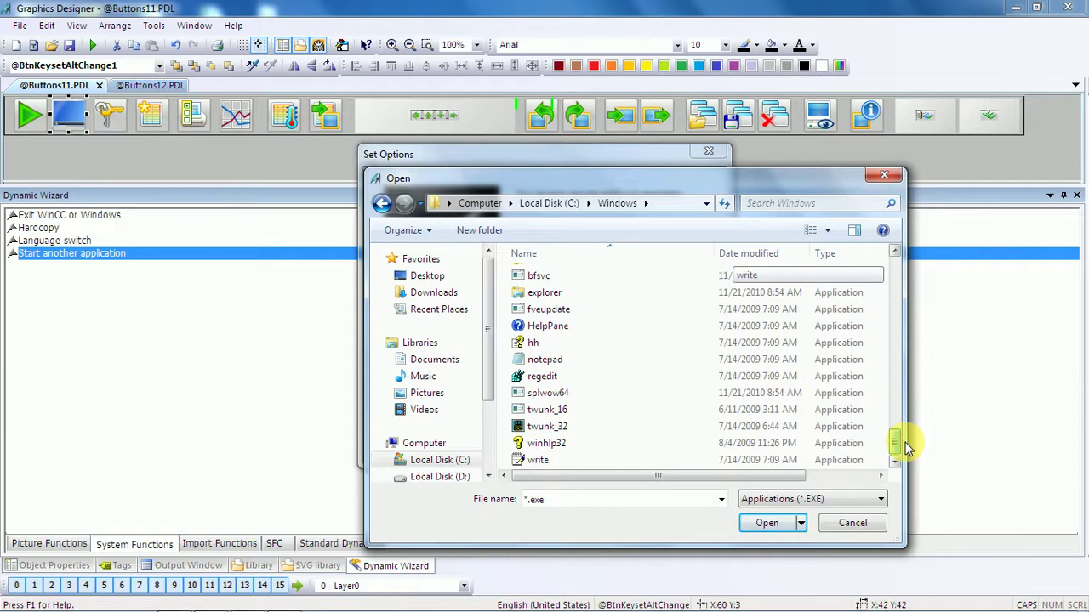
left_click(536, 297)
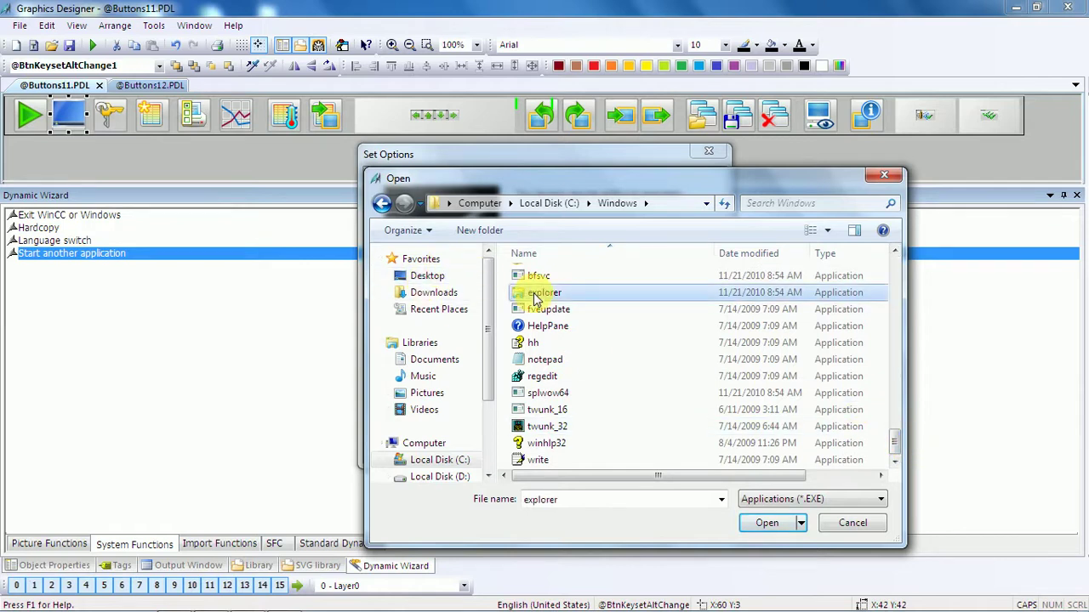
left_click(582, 310)
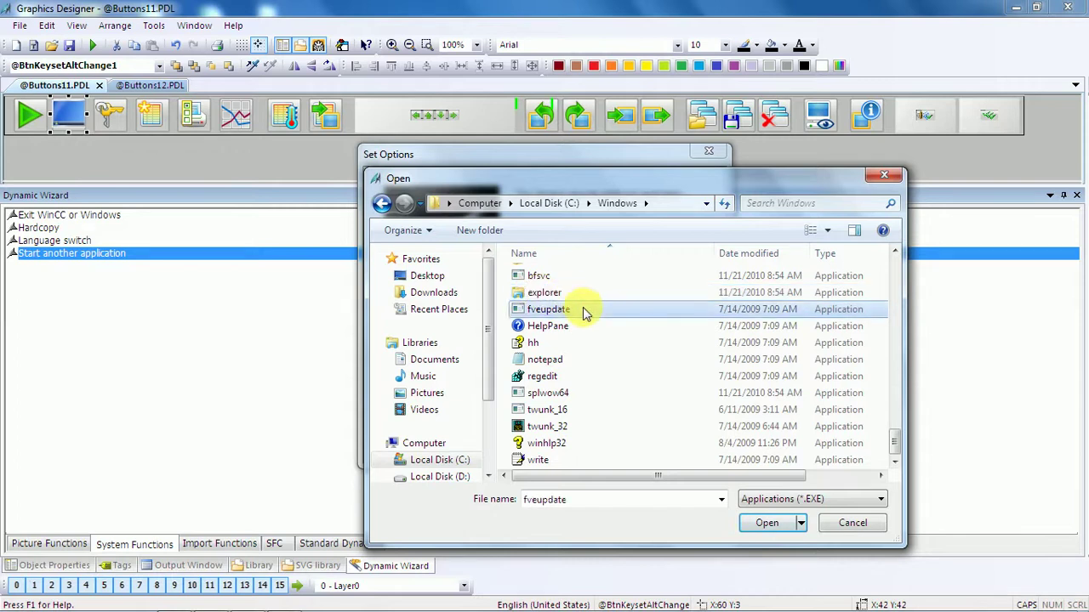
left_click(547, 296)
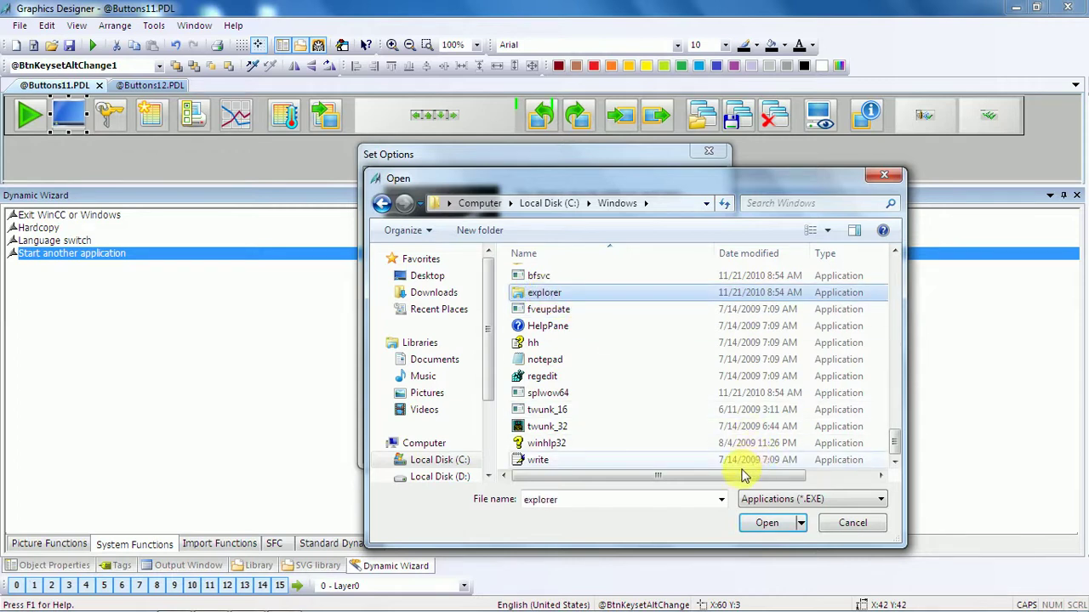
left_click_drag(897, 445, 899, 432)
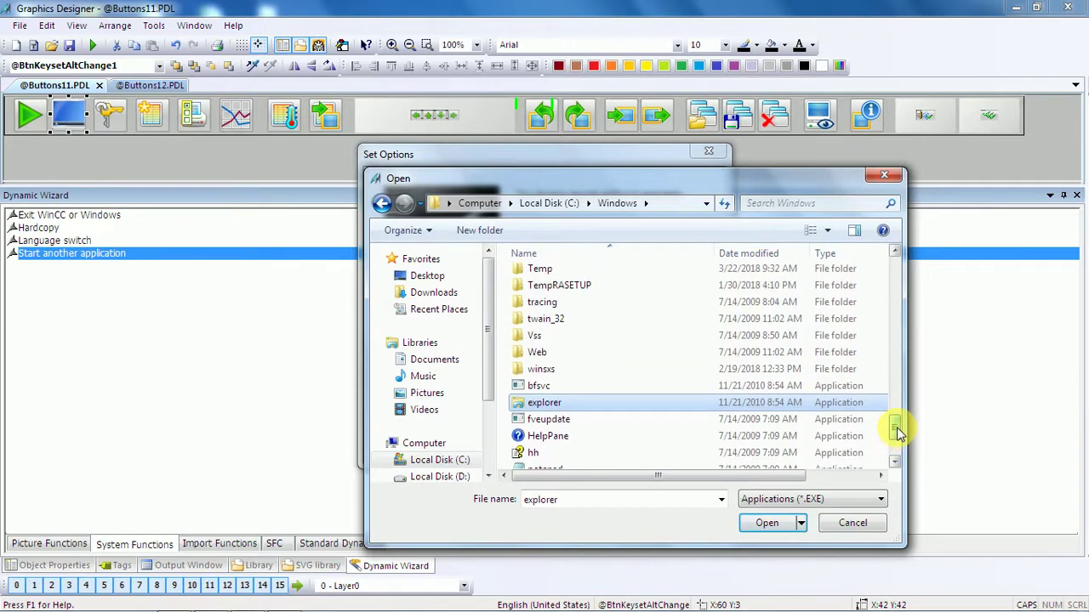
mouse_move(790, 476)
left_mouse_down()
mouse_move(855, 476)
mouse_move(786, 477)
left_mouse_up()
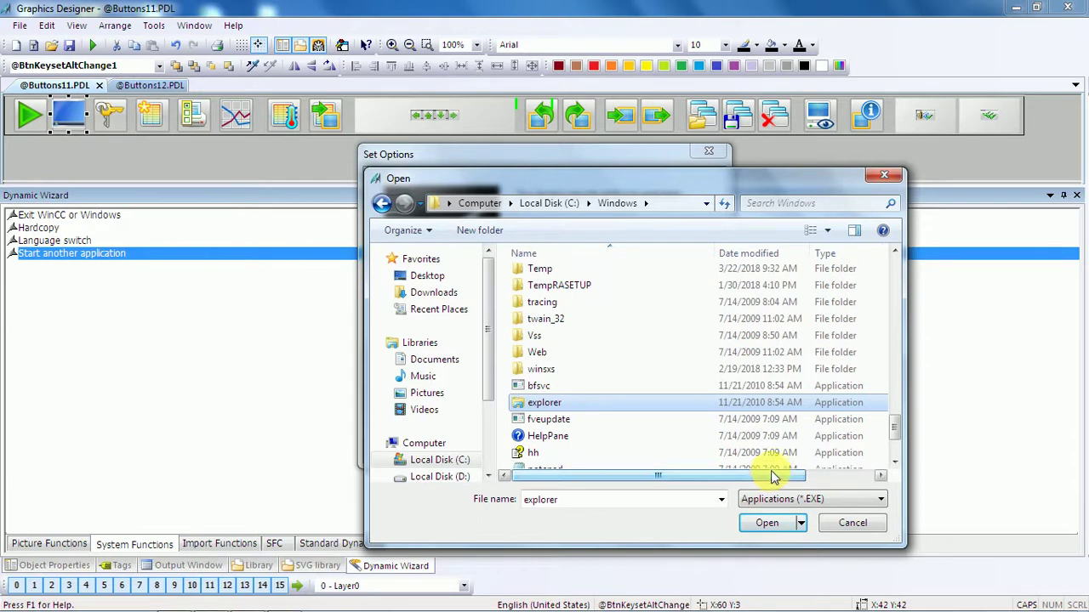
left_click(765, 525)
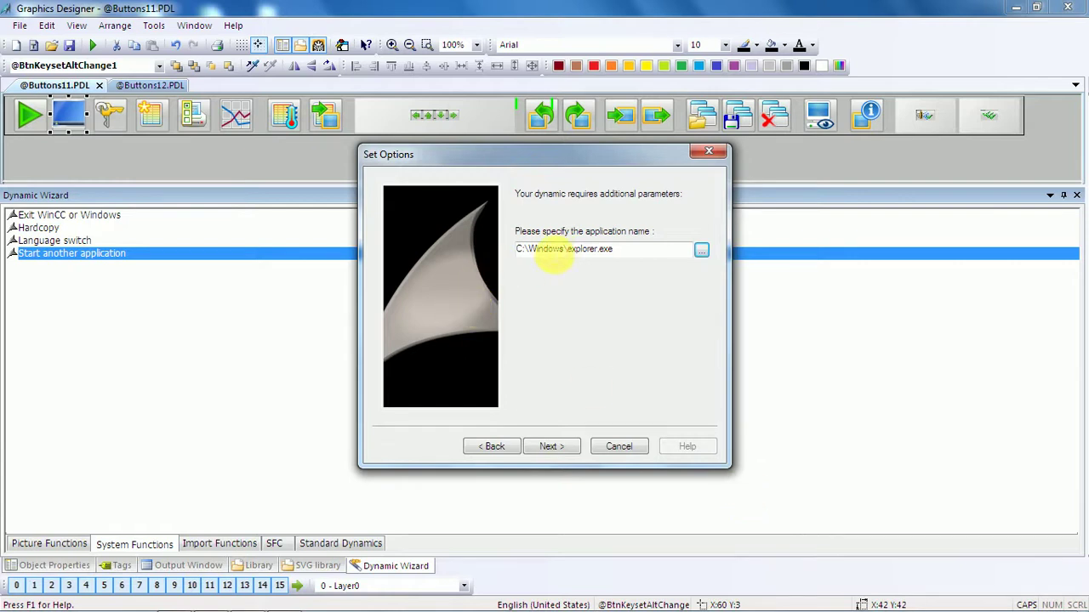
Accept the C:\Windows\explorer.exe path and finish the wizard from its summary page.
left_click_drag(637, 260, 488, 253)
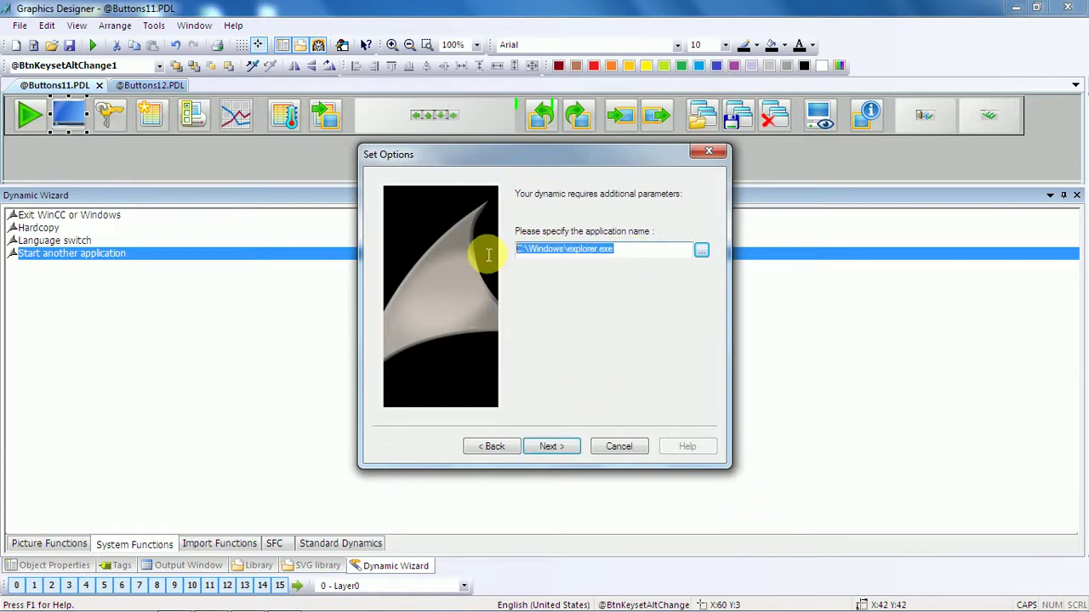
left_click(611, 340)
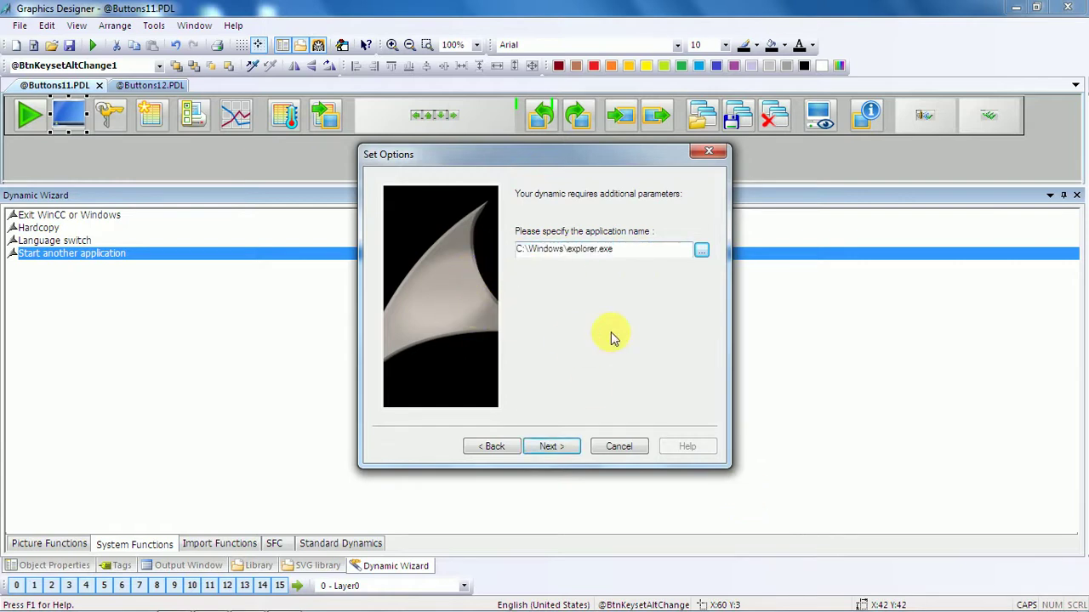
left_click(561, 453)
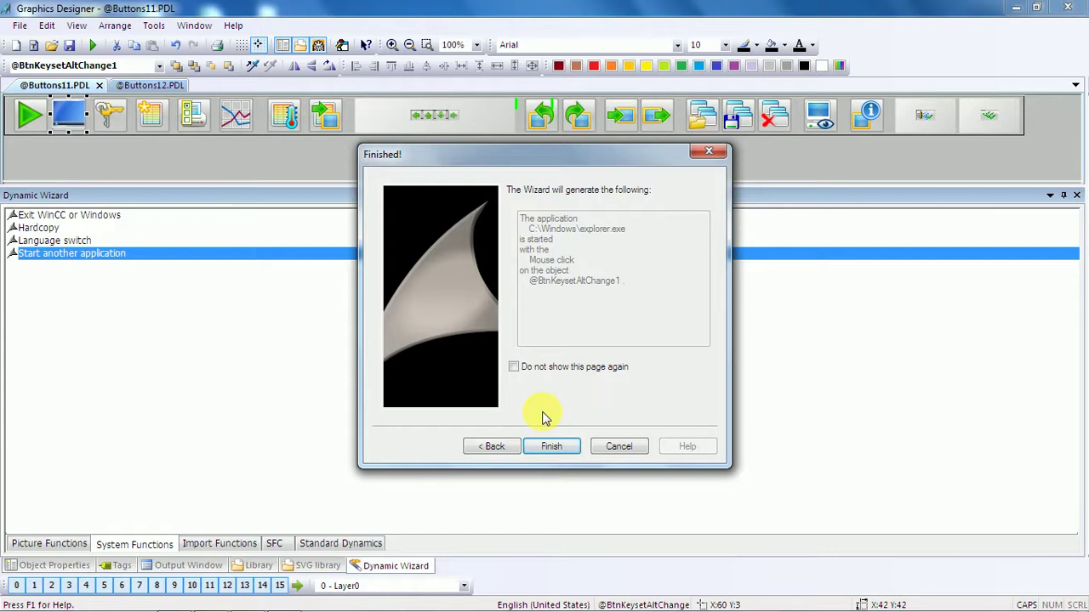
left_click(553, 449)
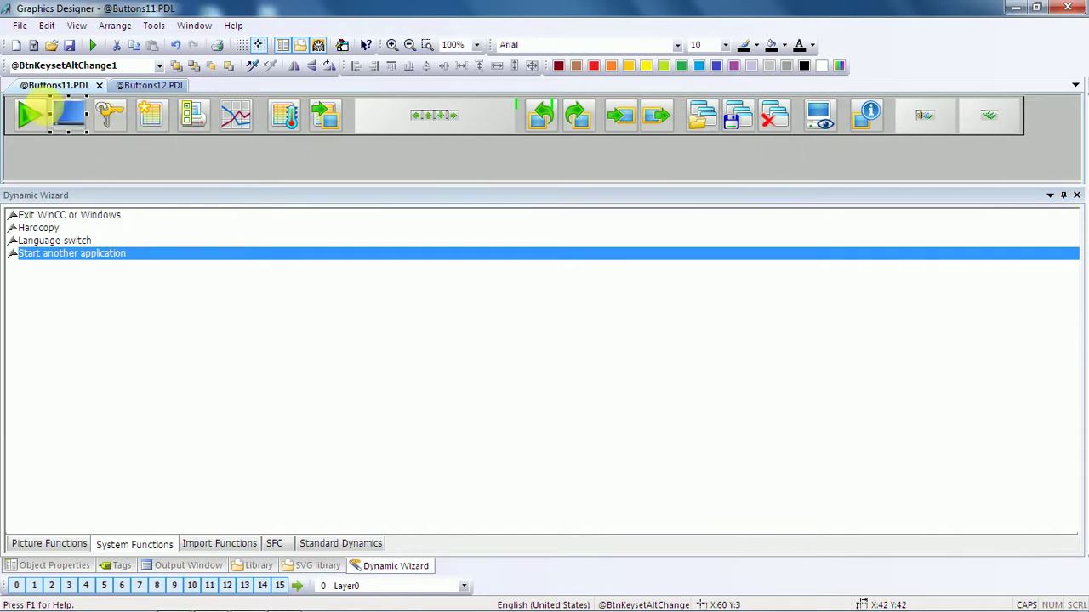
Apply the 'Operationable if authorized' standard dynamic to the button.
left_click(321, 547)
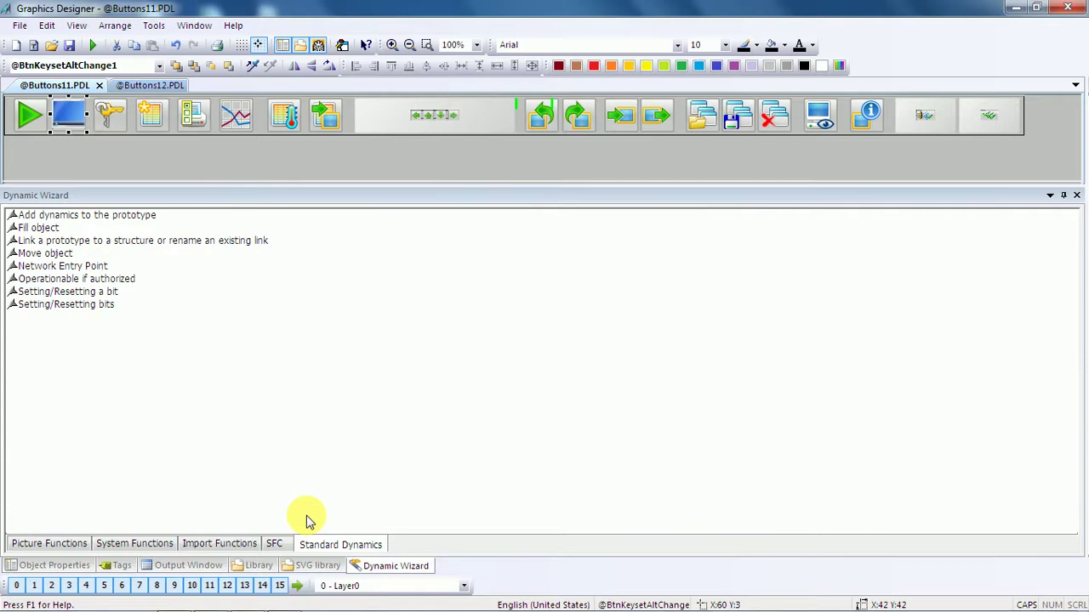
left_click(126, 281)
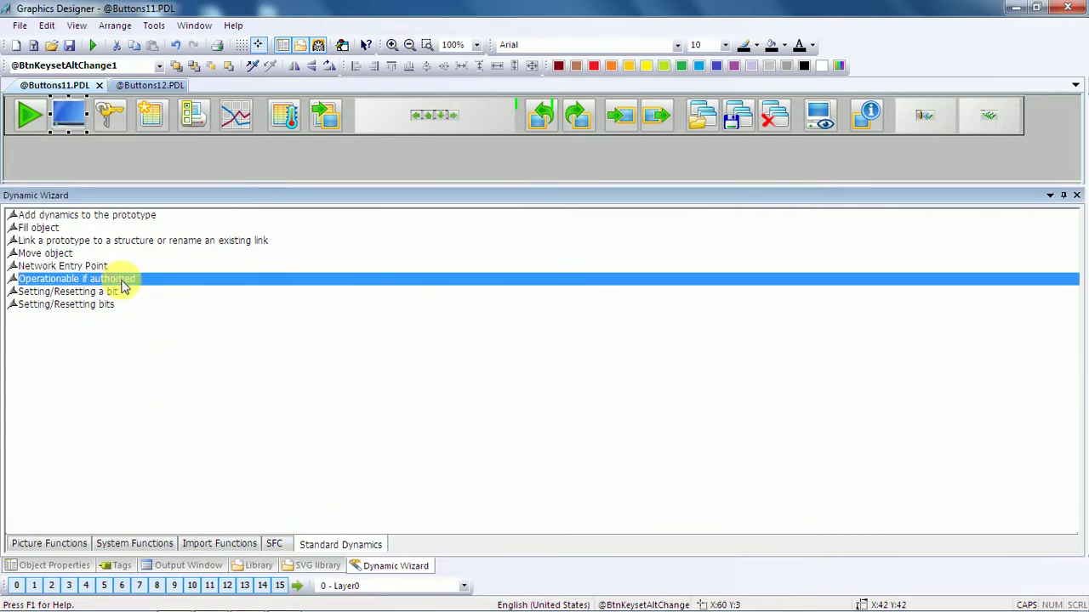
double_click(124, 287)
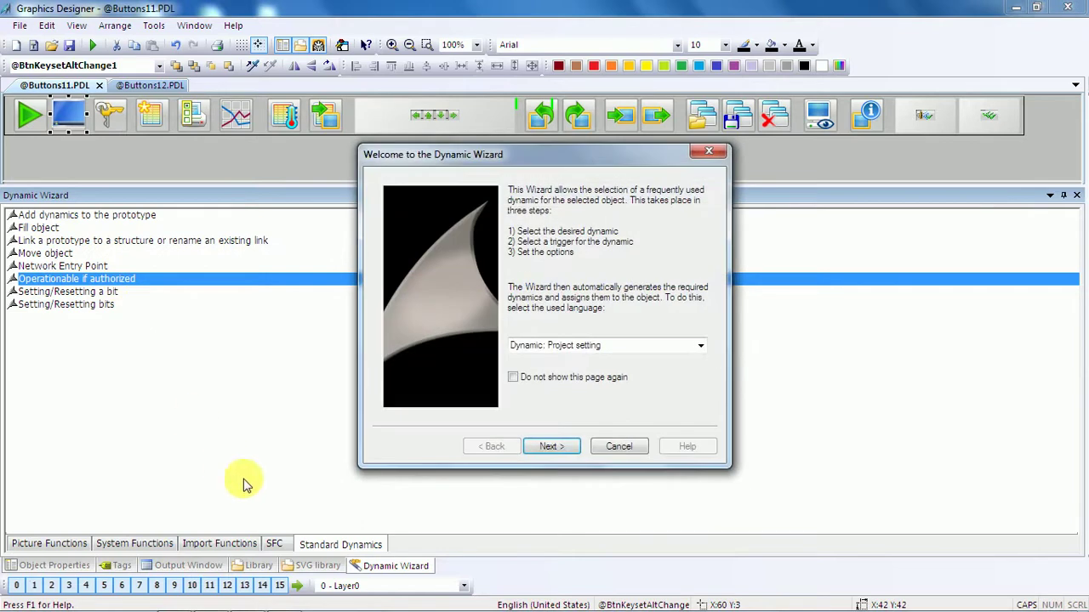
left_click(554, 446)
left_click(551, 447)
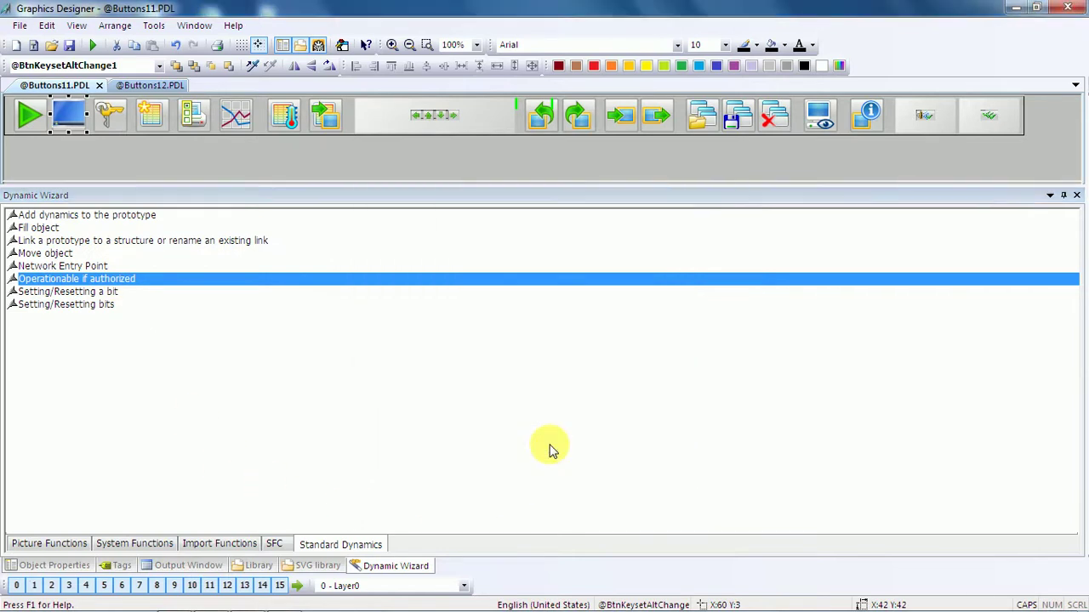
Close the Dynamic Wizard, SVG library, Library and Output Window panels.
left_click(1078, 197)
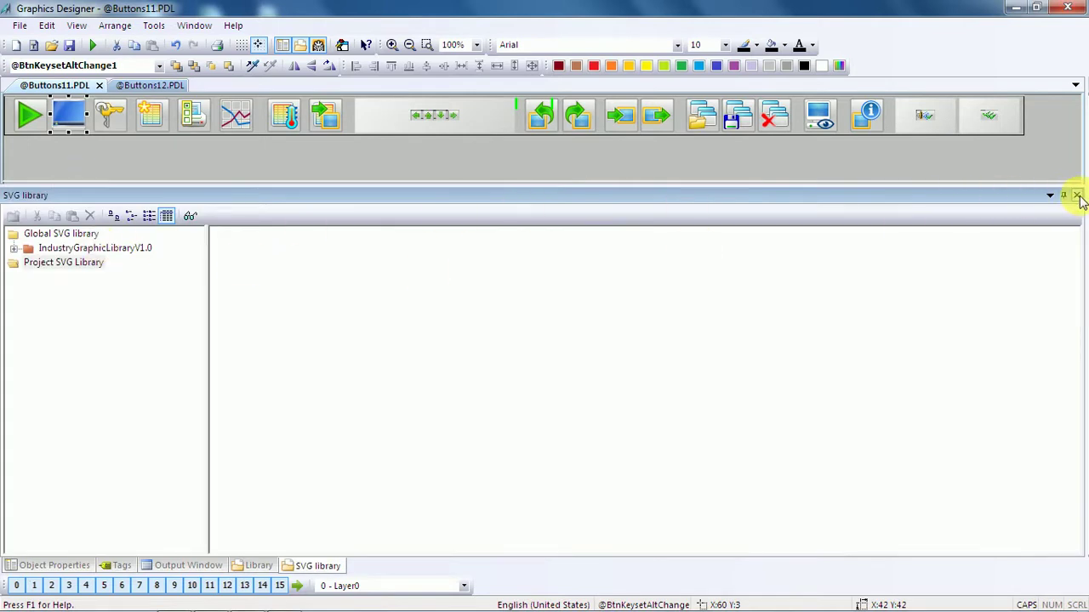
left_click(1078, 196)
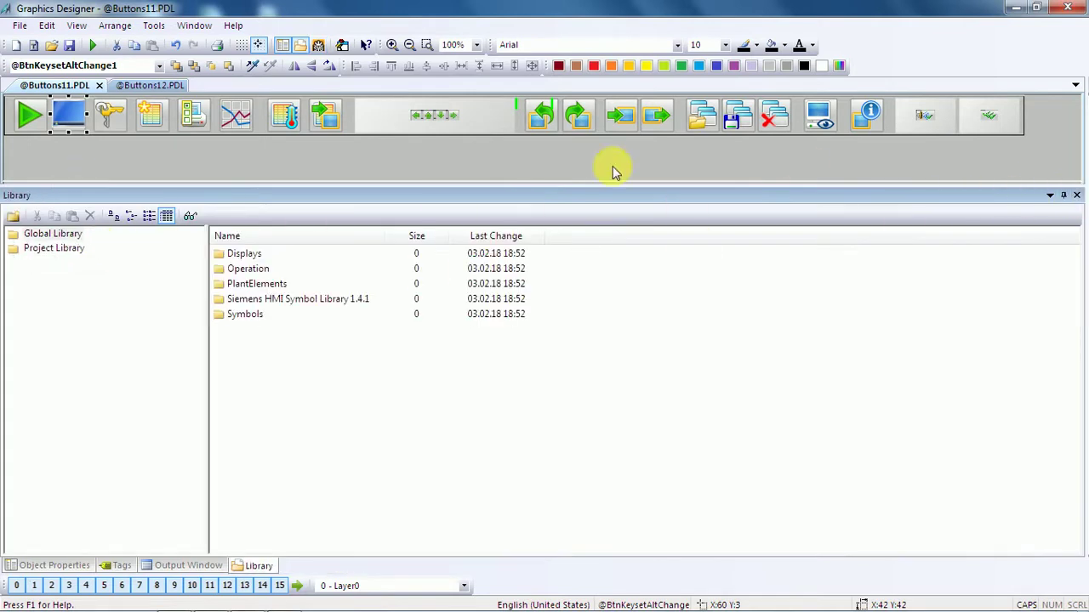
left_click(1078, 197)
left_click(1076, 196)
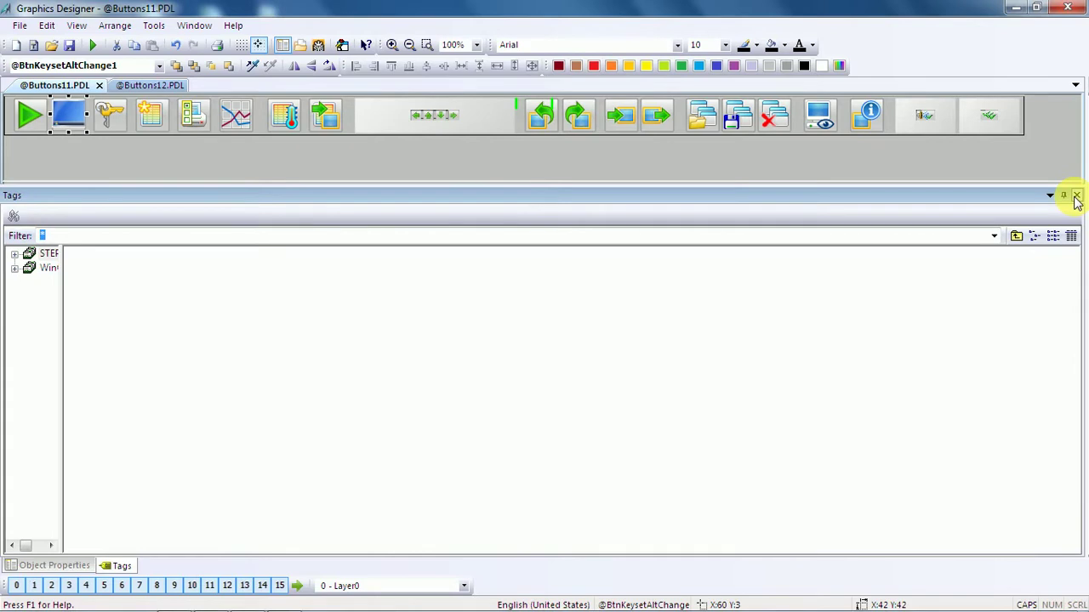
right_click(62, 114)
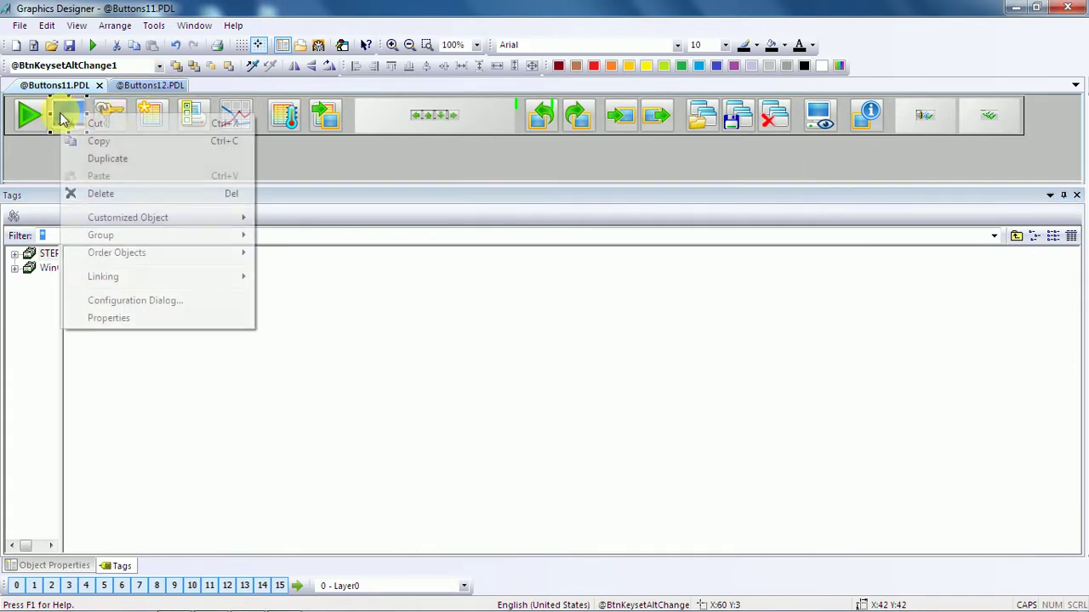
Review the Operator-Control Enable C-action referencing UseAdmin.DLL in the button's Miscellaneous properties.
left_click(108, 317)
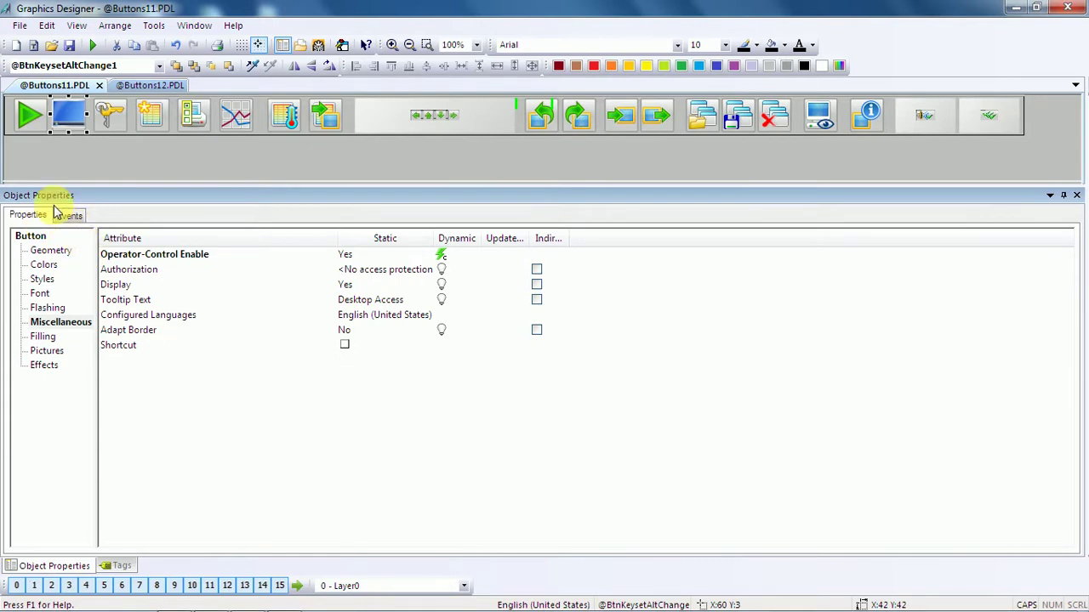
left_click(347, 257)
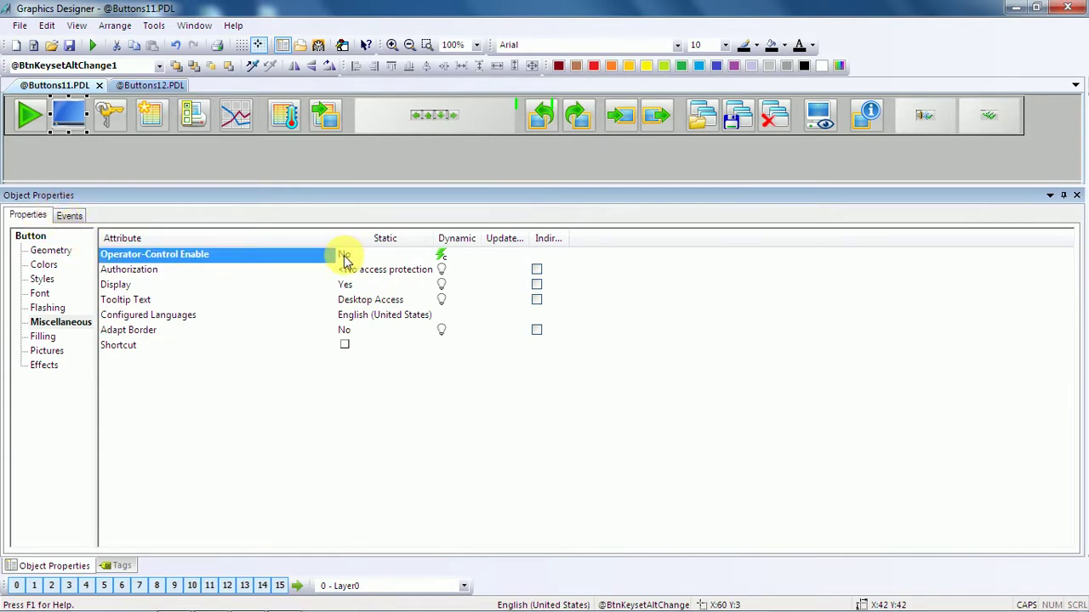
right_click(442, 257)
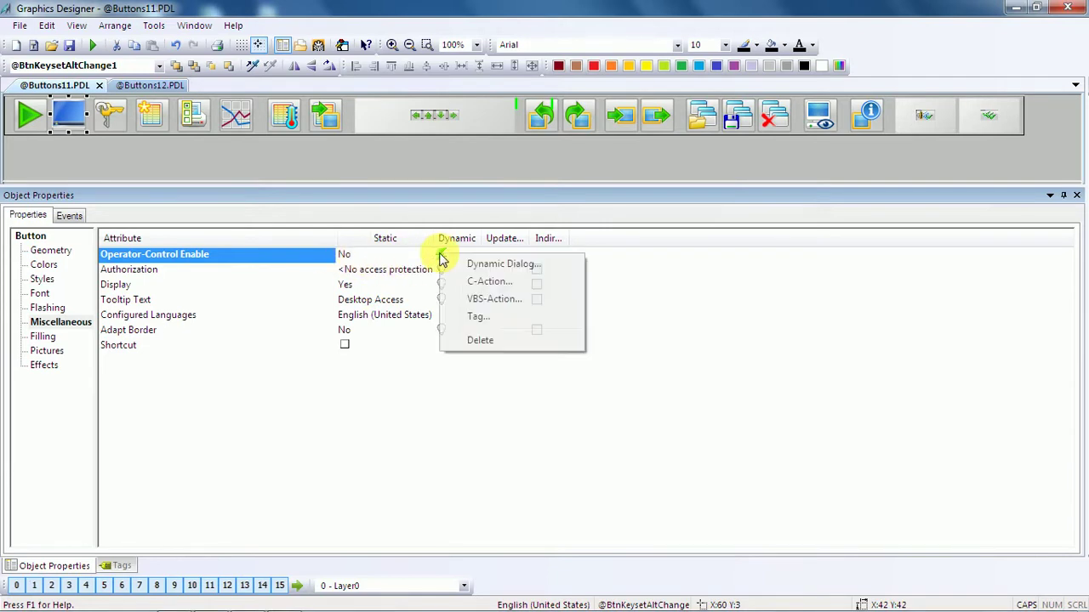
left_click(476, 281)
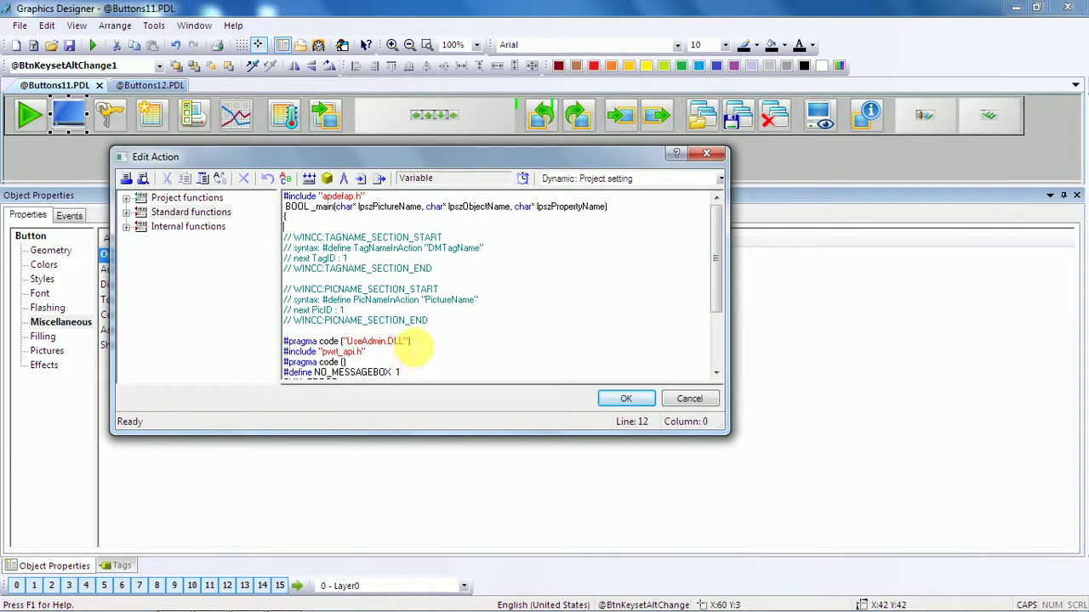
left_click_drag(412, 343, 306, 351)
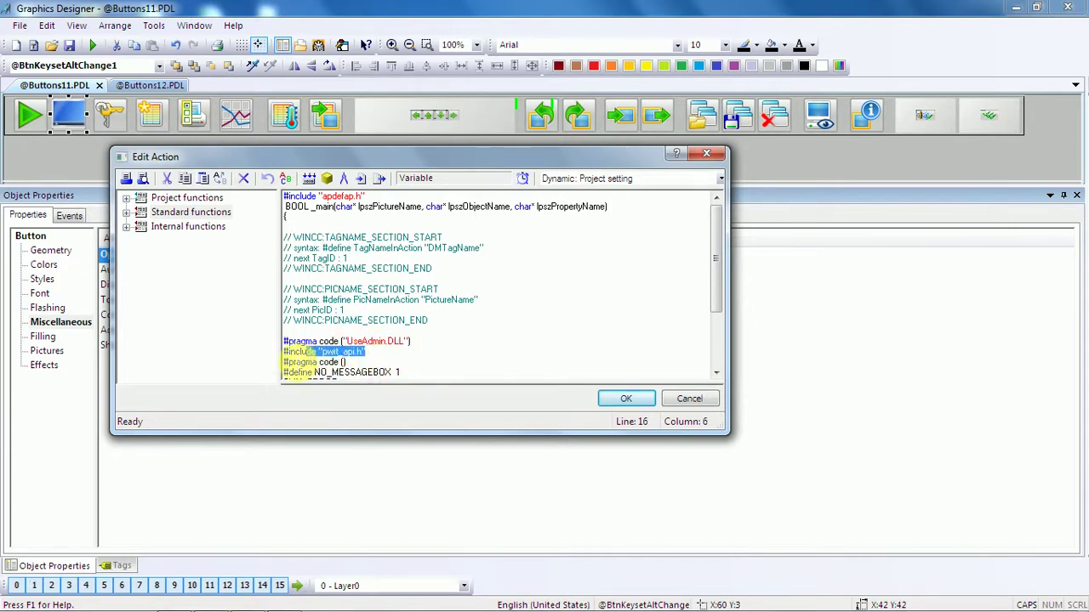
key("Down")
key("End")
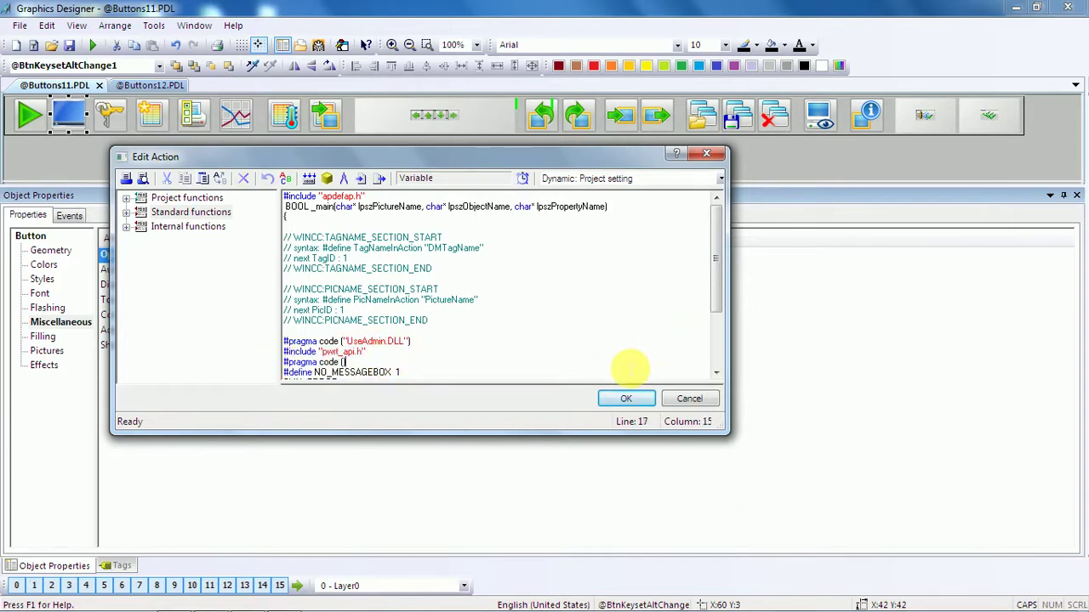
mouse_move(717, 297)
left_mouse_down()
mouse_move(717, 350)
mouse_move(717, 297)
left_mouse_up()
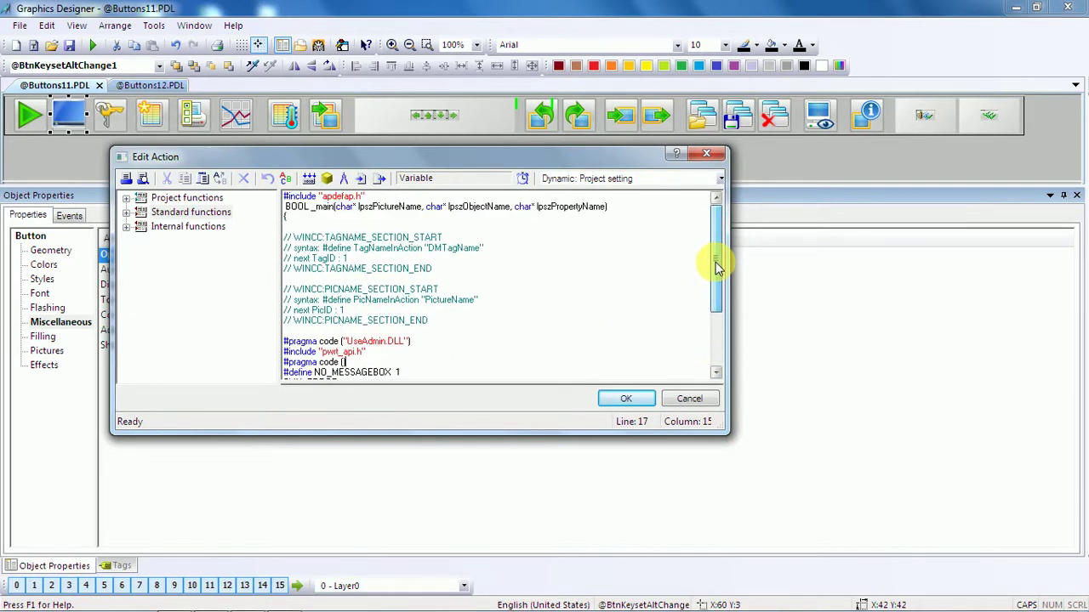
left_click(637, 401)
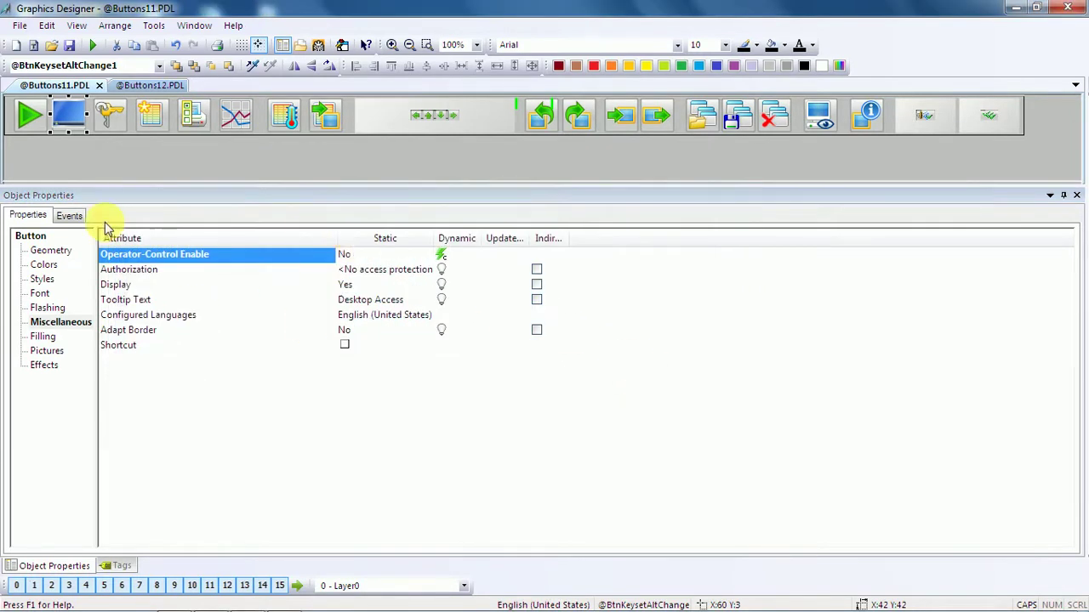
Check the Mouse Click C action contains ProgramExecute("C:\\Windows\\explorer.exe").
left_click(63, 215)
left_click(45, 251)
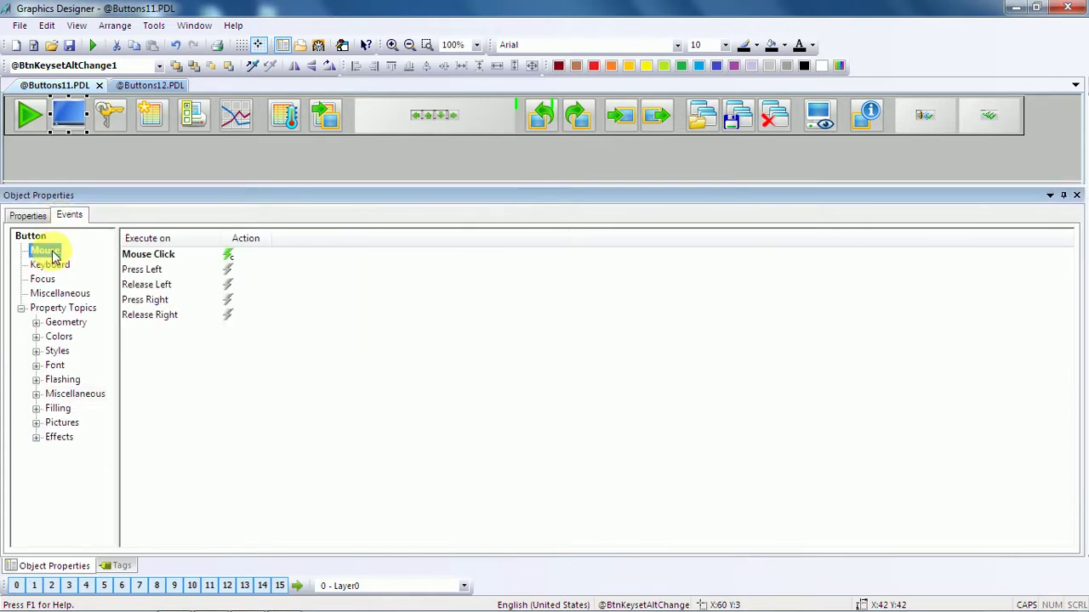
right_click(227, 253)
left_click(247, 263)
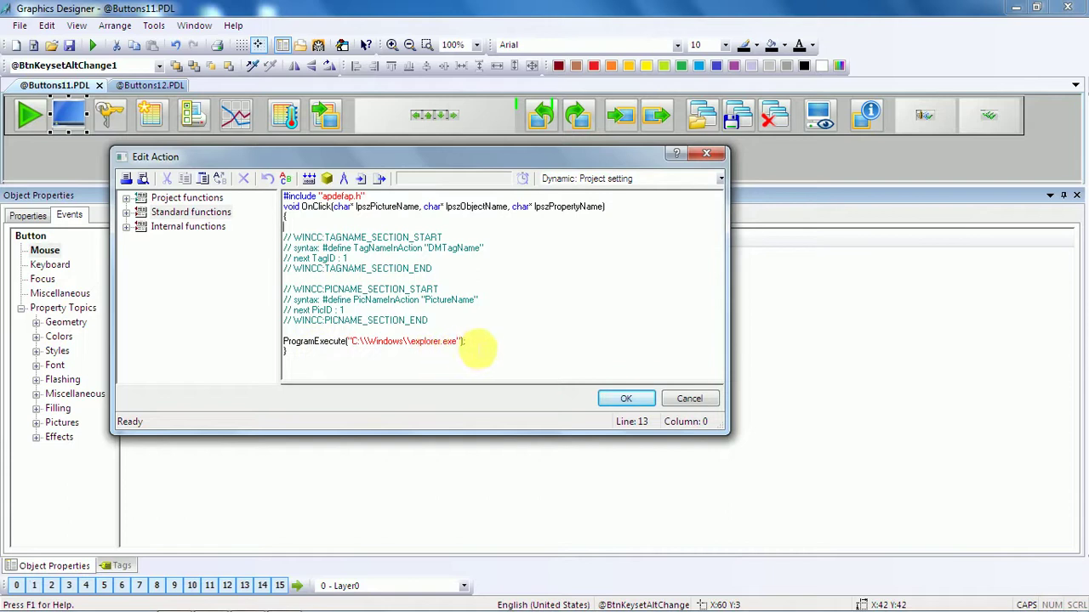
left_click_drag(467, 341, 341, 342)
key("End")
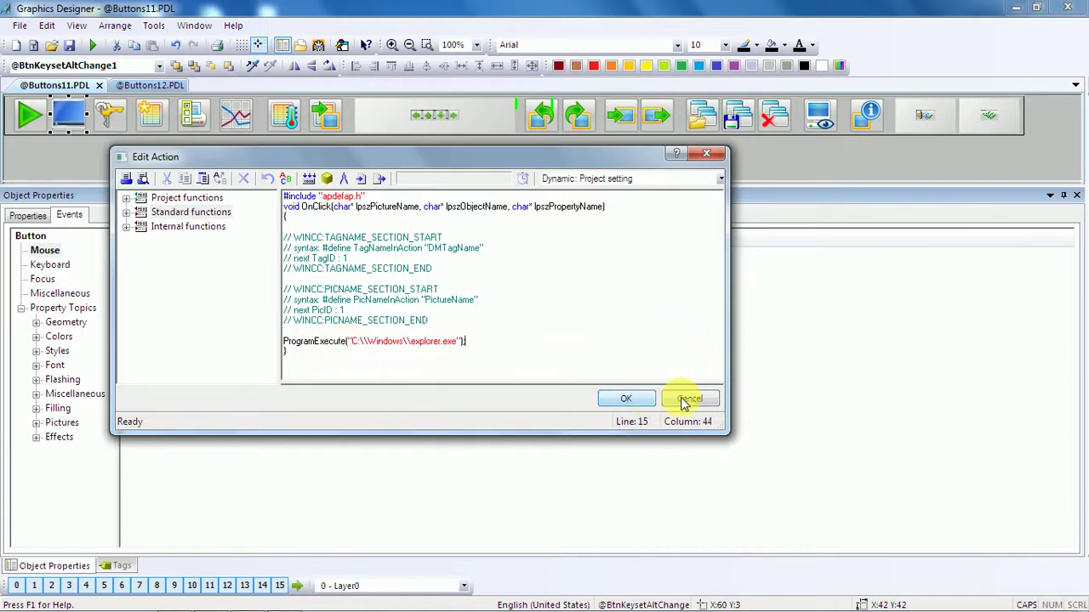
left_click(634, 399)
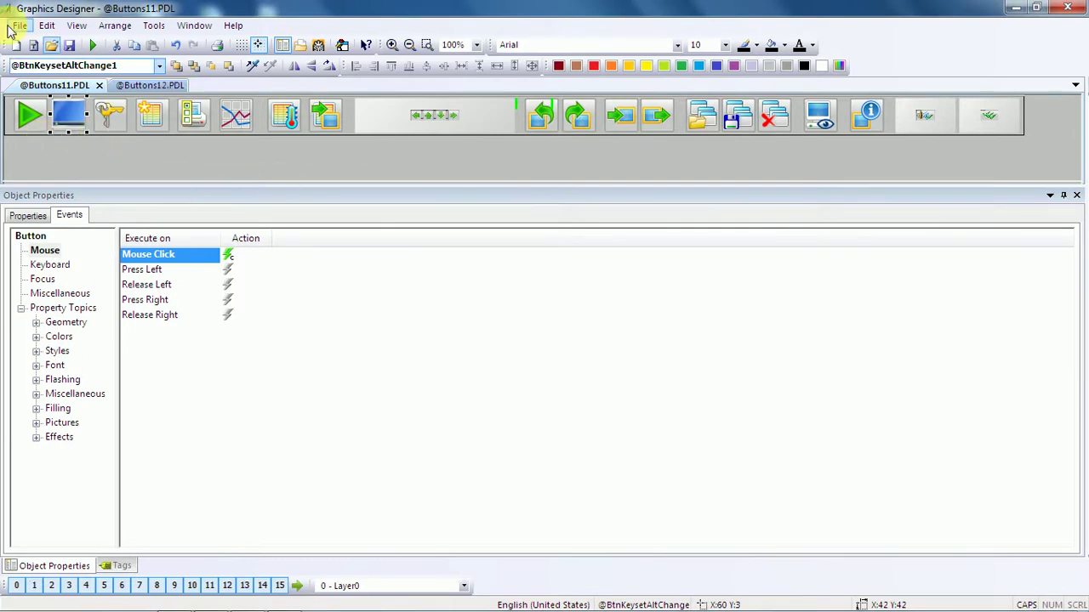
left_click(71, 47)
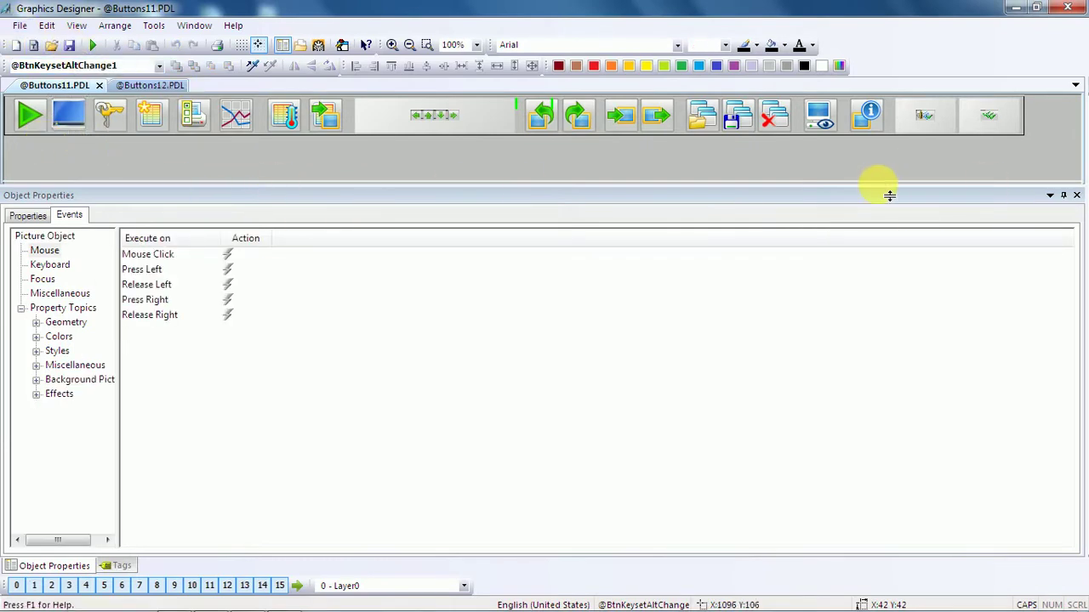
mouse_move(887, 195)
left_mouse_down()
mouse_move(879, 450)
mouse_move(890, 529)
left_mouse_up()
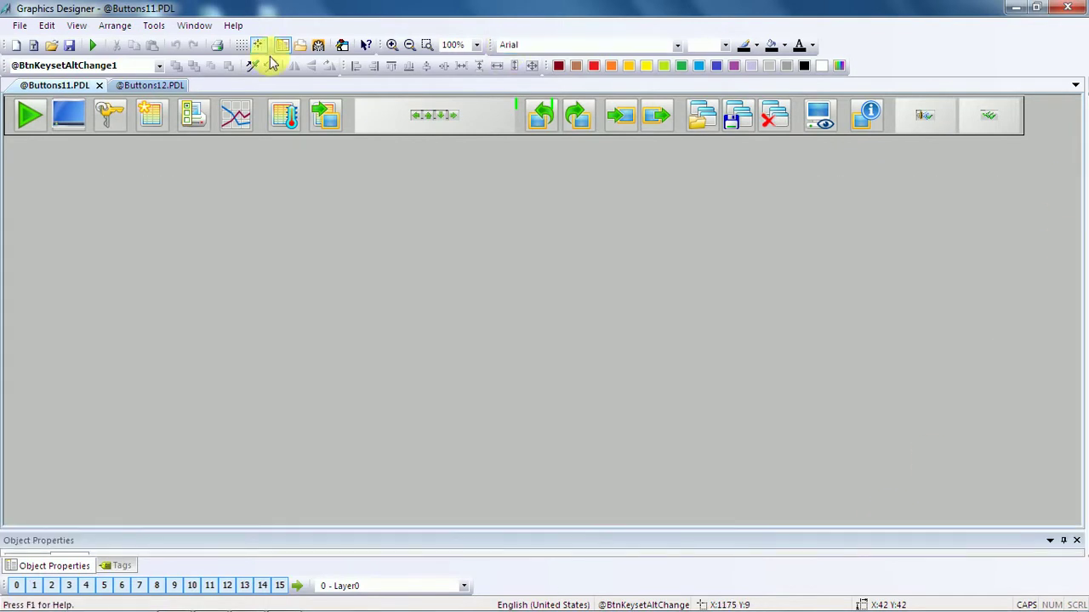
left_click(71, 45)
left_click(99, 85)
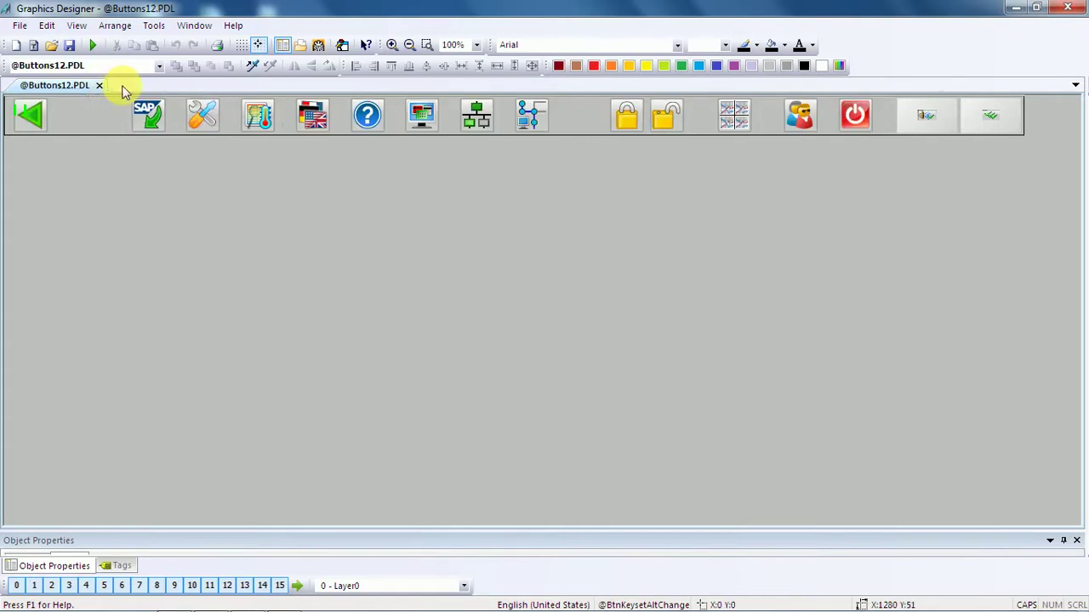
left_click(71, 46)
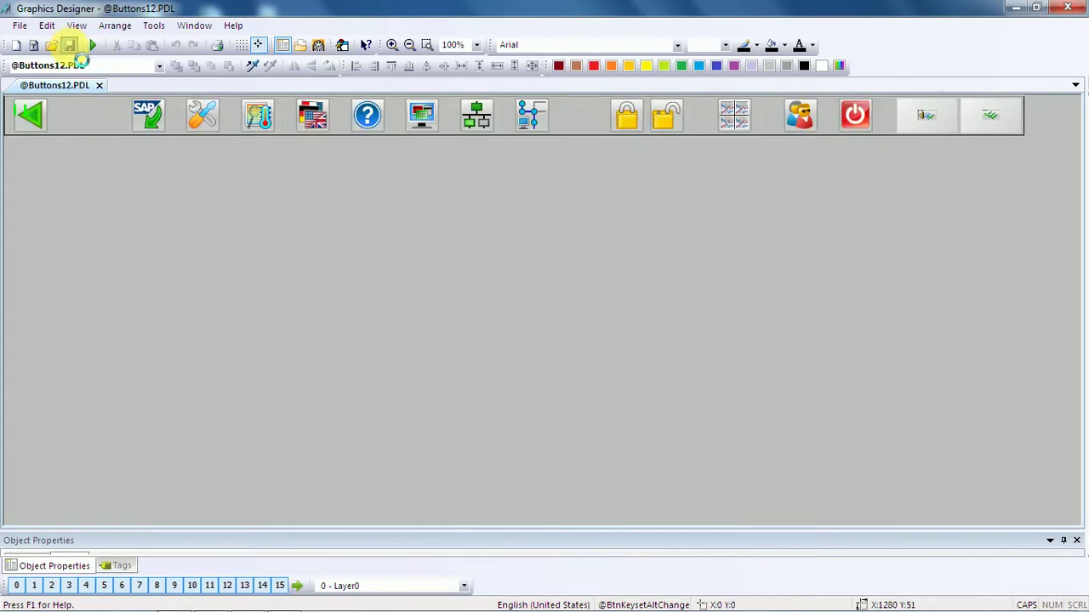
left_click(98, 85)
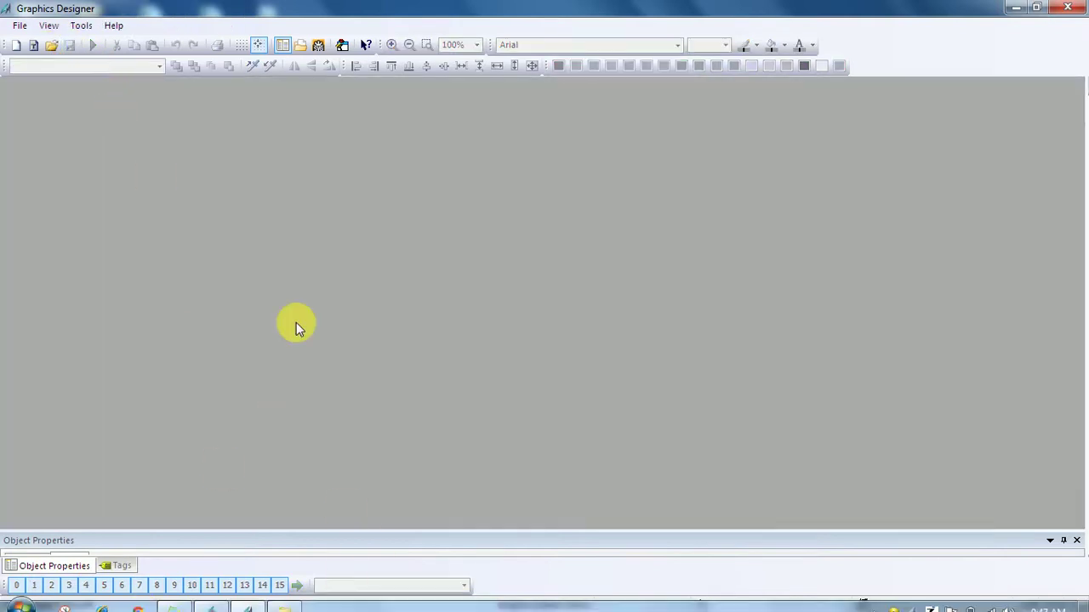
Exit Graphics Designer, close the GraCS folder window and restore WinCC Explorer.
left_click(1068, 8)
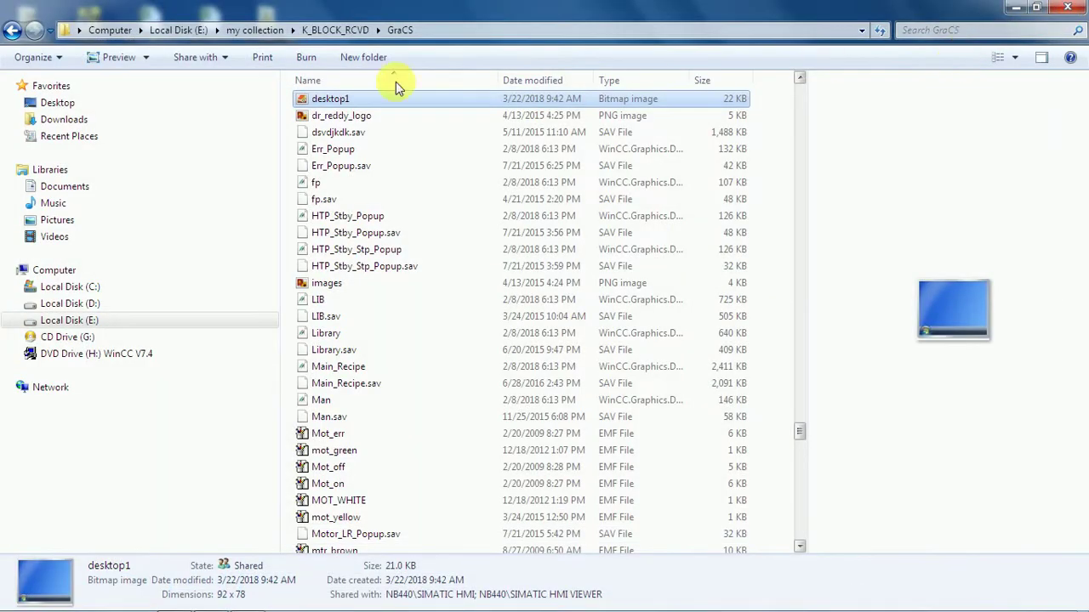
left_click(1074, 8)
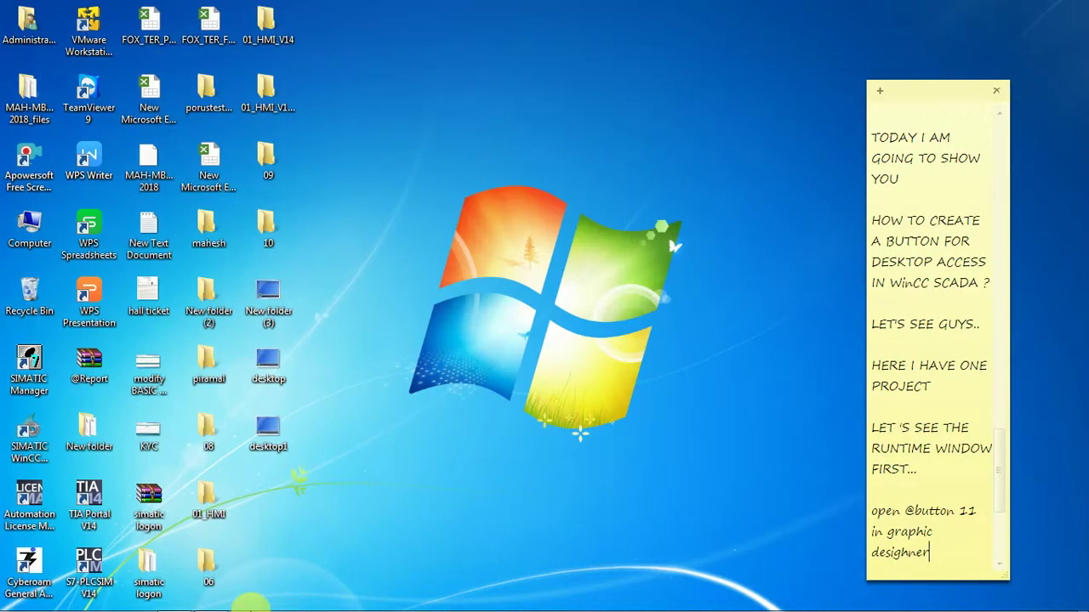
left_click(209, 601)
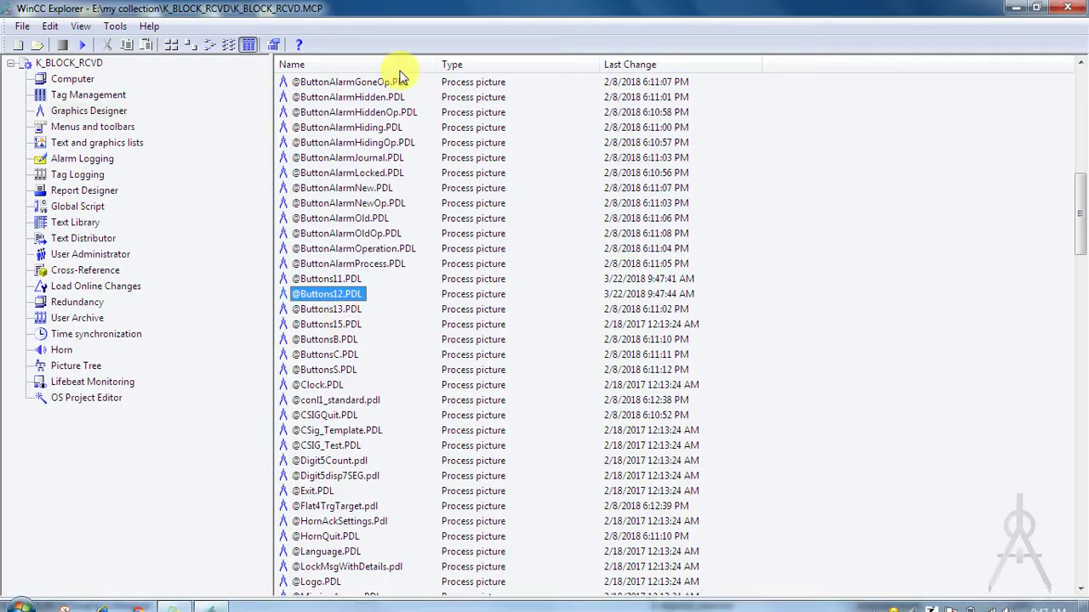
Start the project in Runtime and submit the user name and password in SIMATIC Logon.
left_click(85, 50)
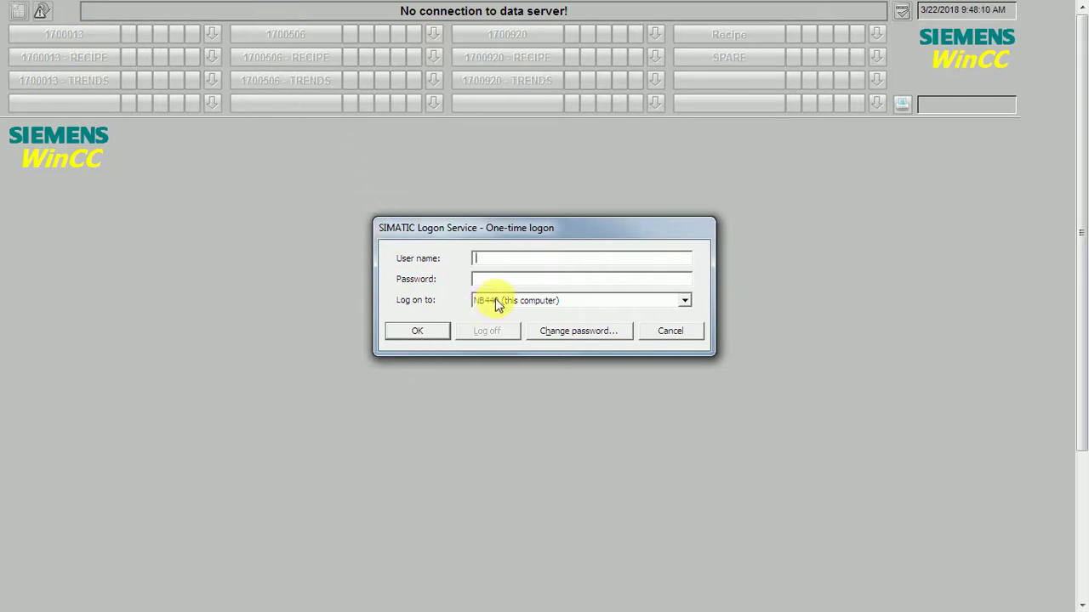
type("FOX12")
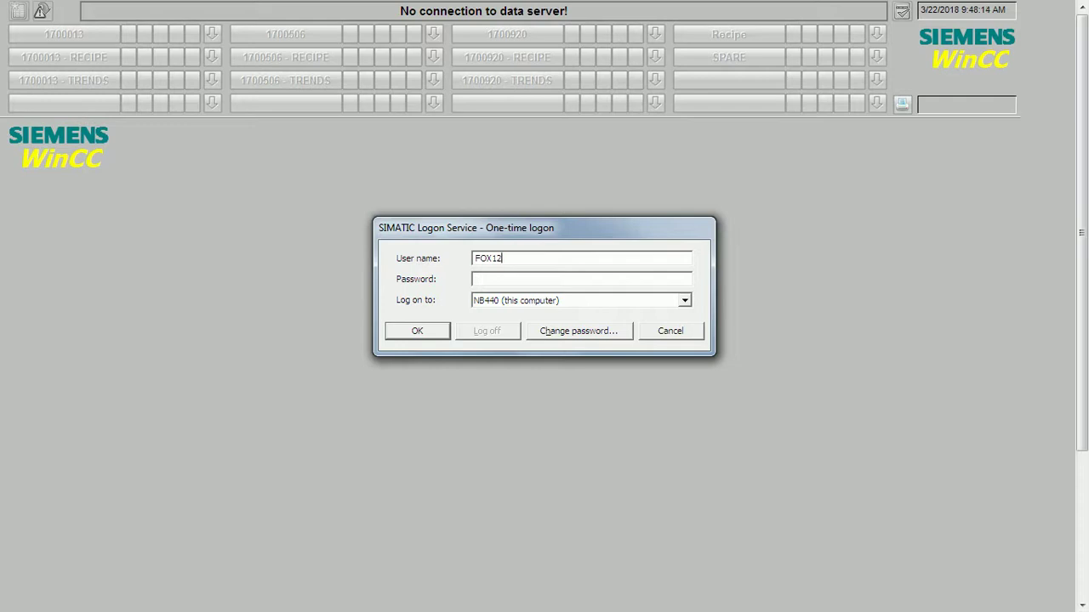
key("Caps_Lock")
type("ox123")
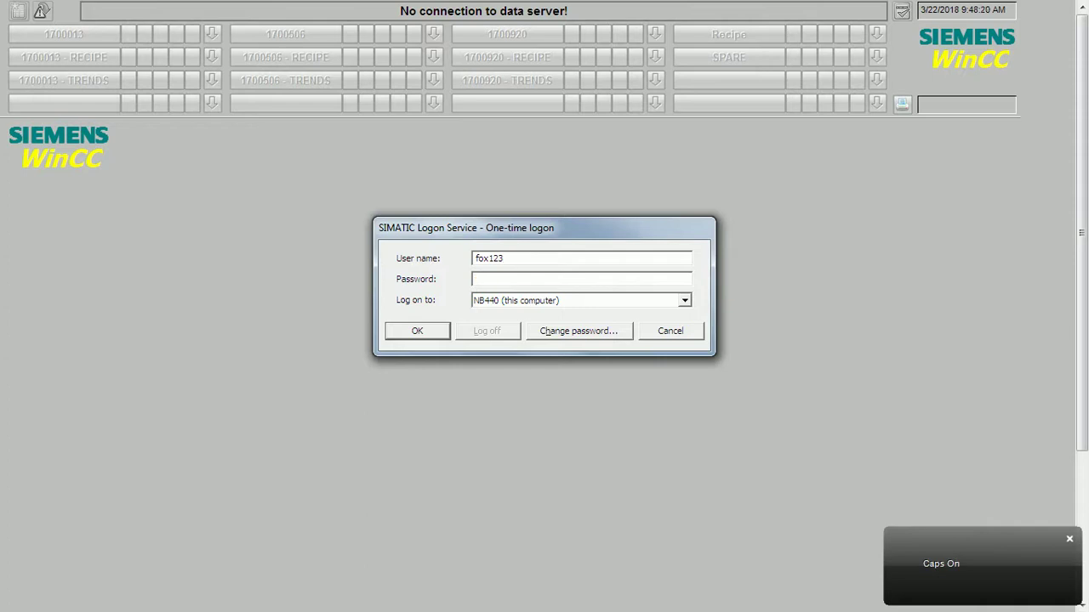
type("********")
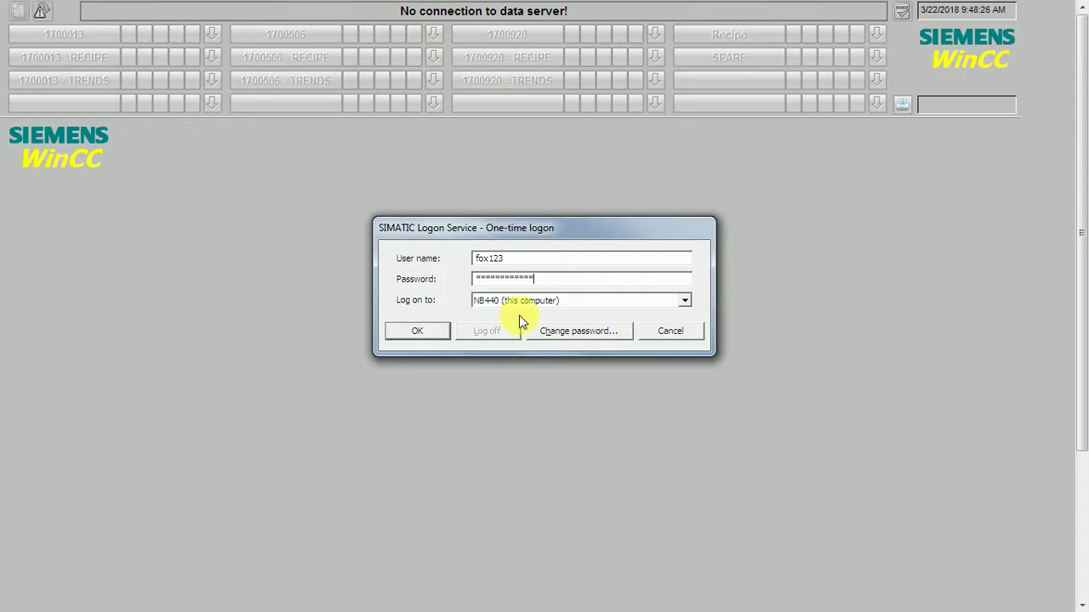
left_click(445, 334)
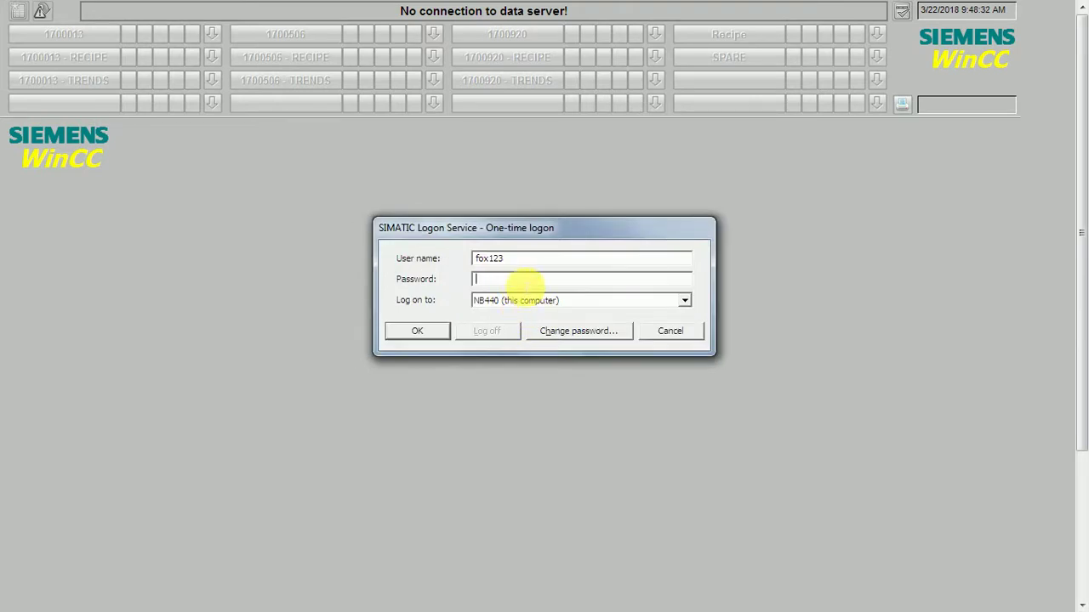
Dismiss the authentication failure and log on again with the retyped password, Caps Lock off.
type("*")
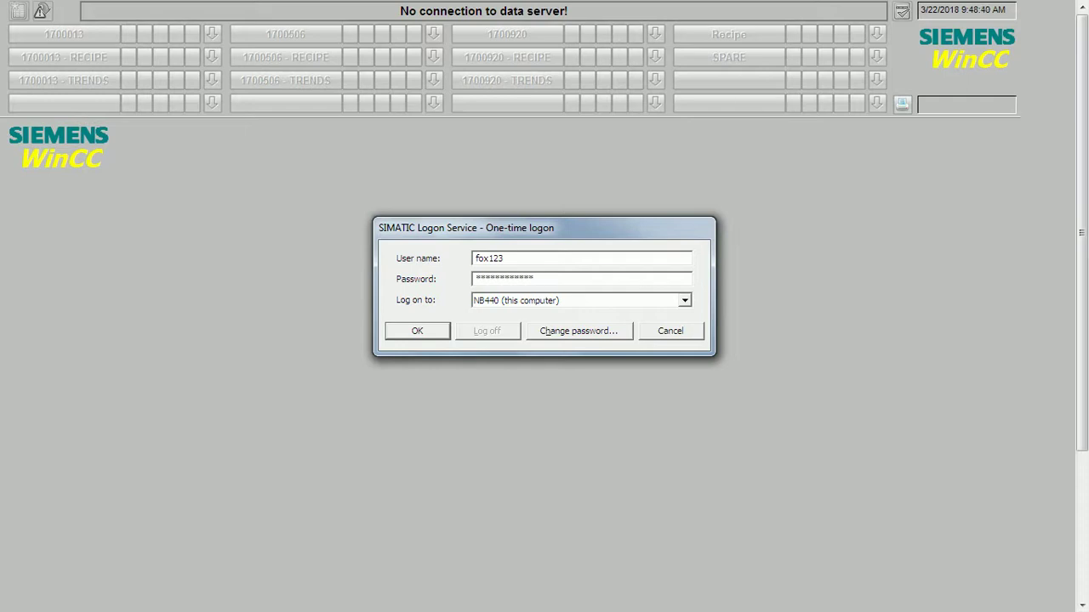
left_click(440, 329)
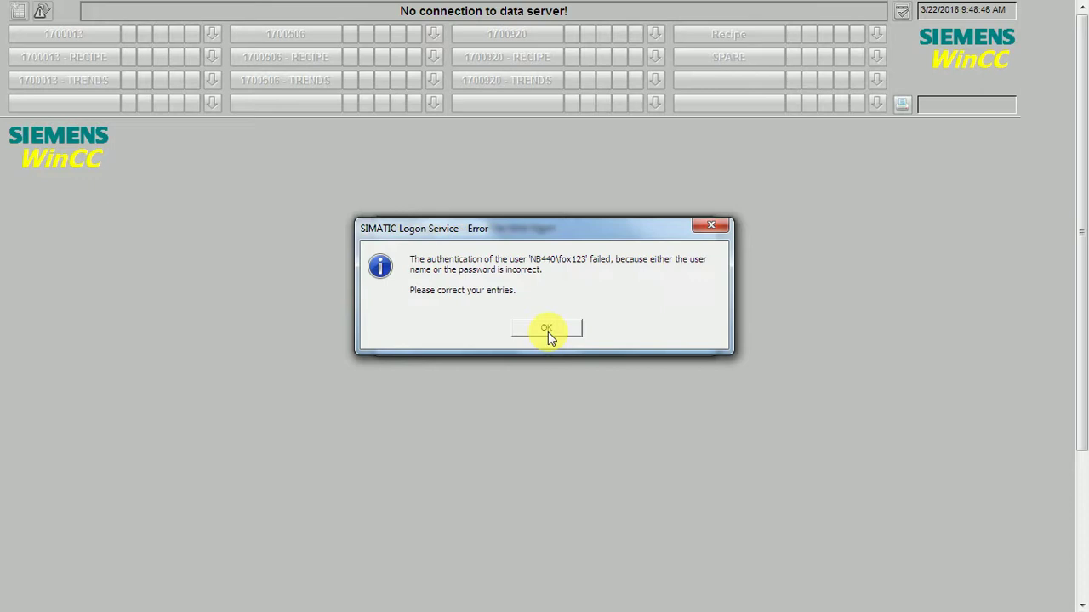
left_click(547, 329)
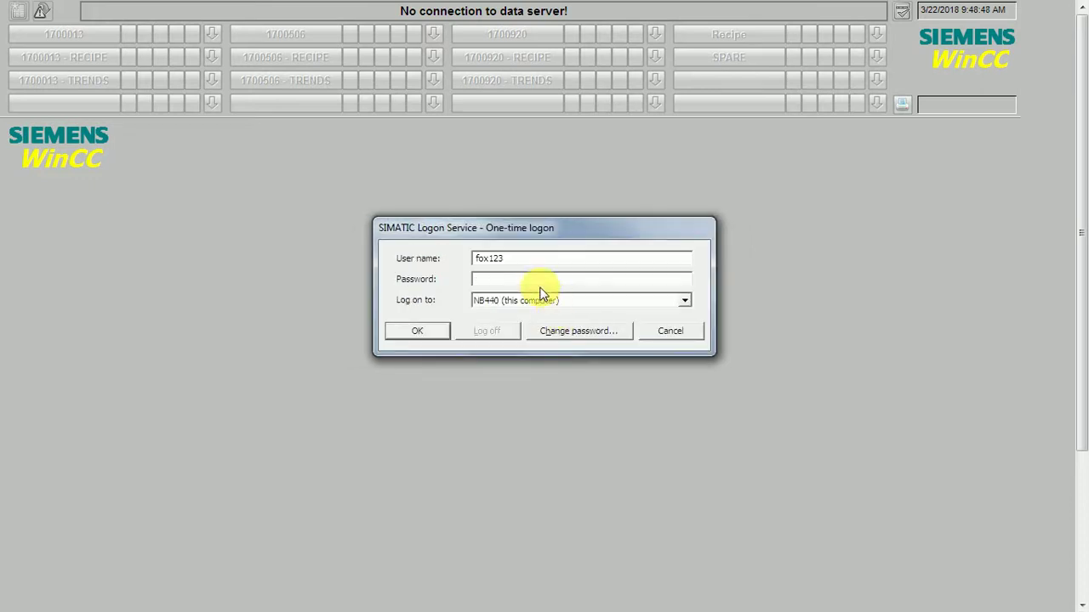
key("Caps_Lock")
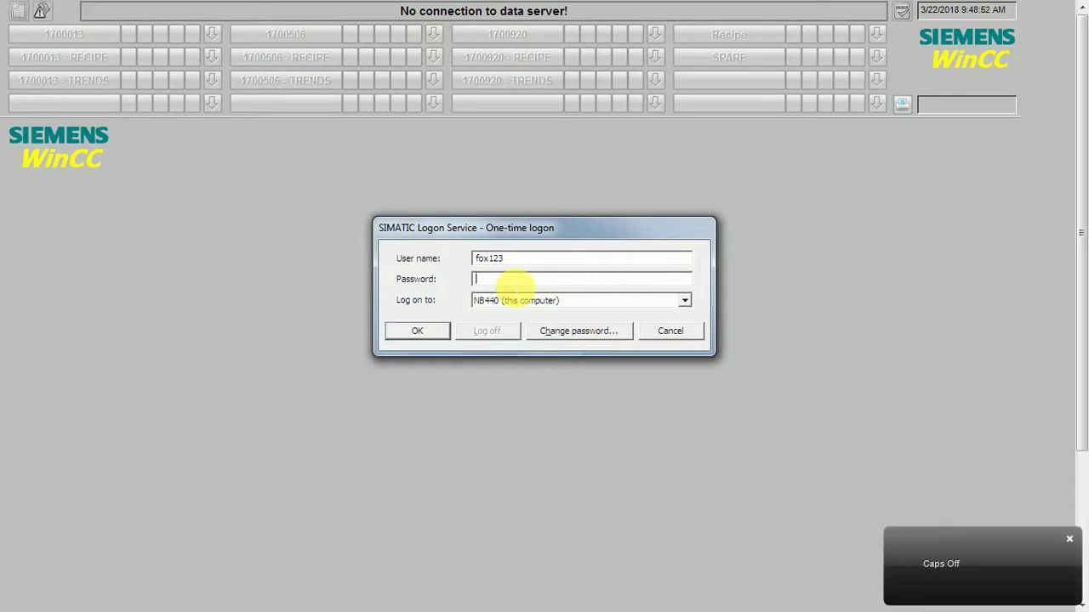
type("***")
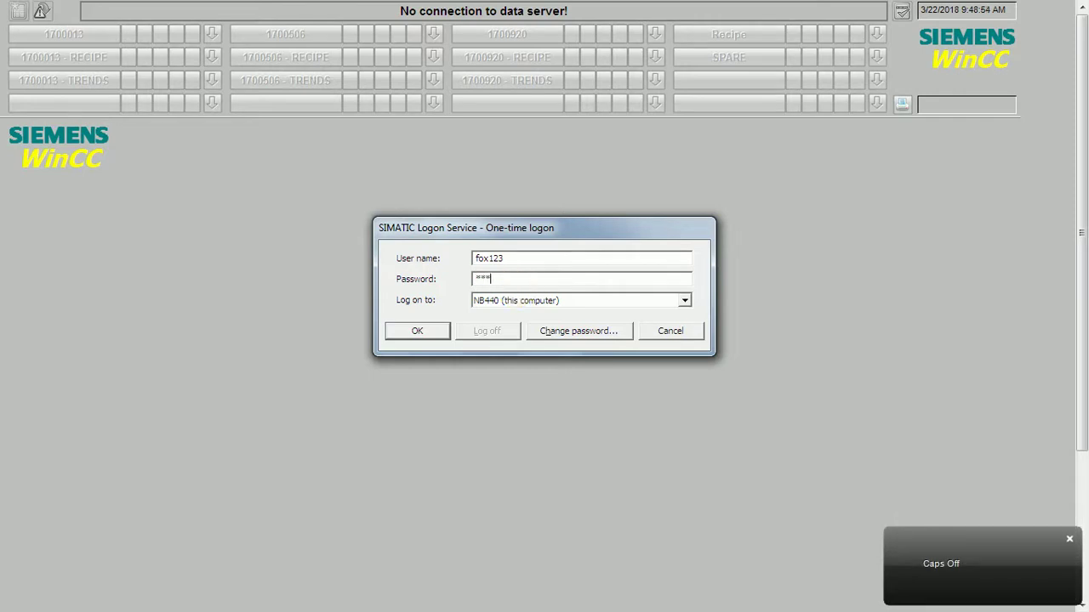
type("*****")
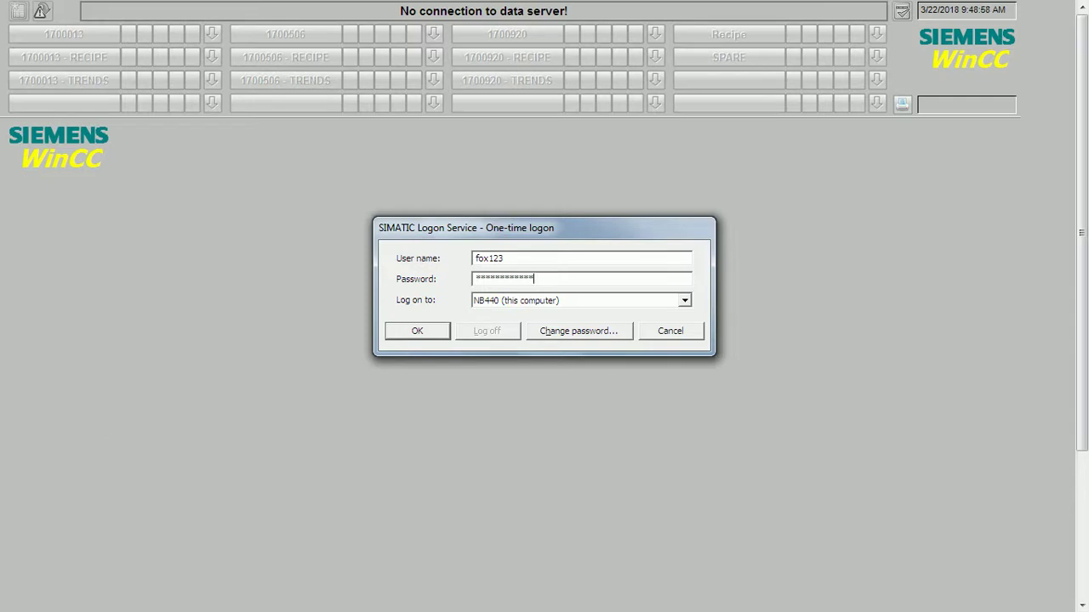
left_click(440, 333)
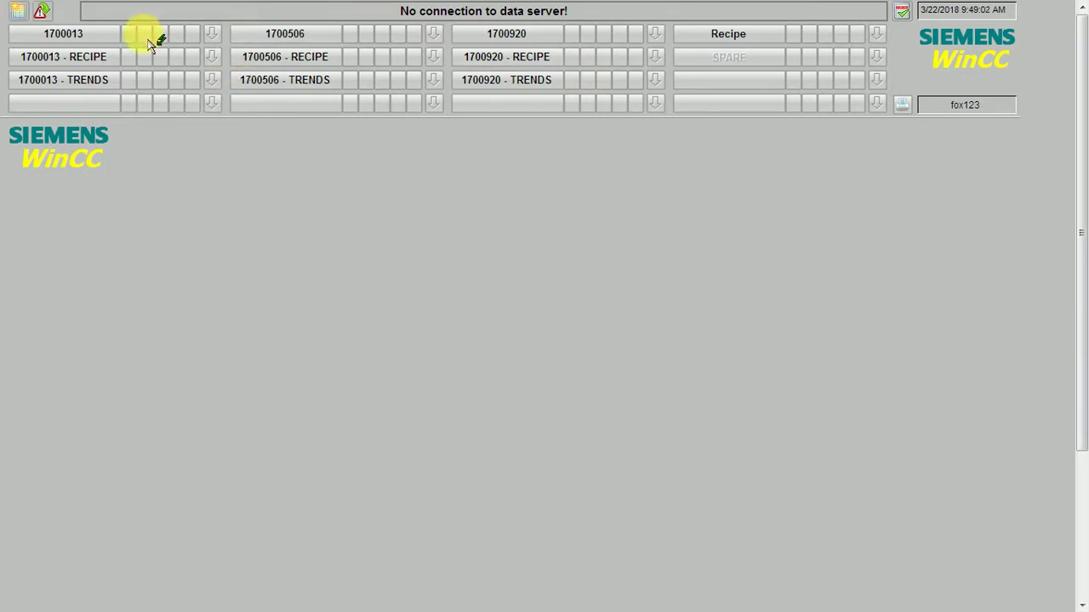
Browse the 1700013, RCVD-1700506, 1700920 recipe batch and Recipe screens.
left_click(110, 36)
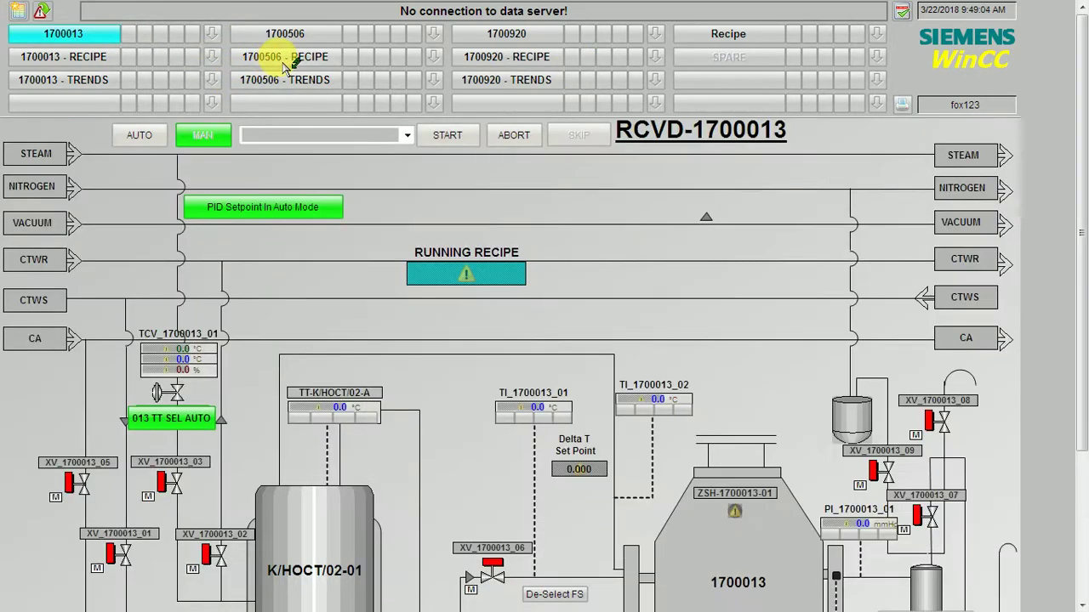
left_click(302, 39)
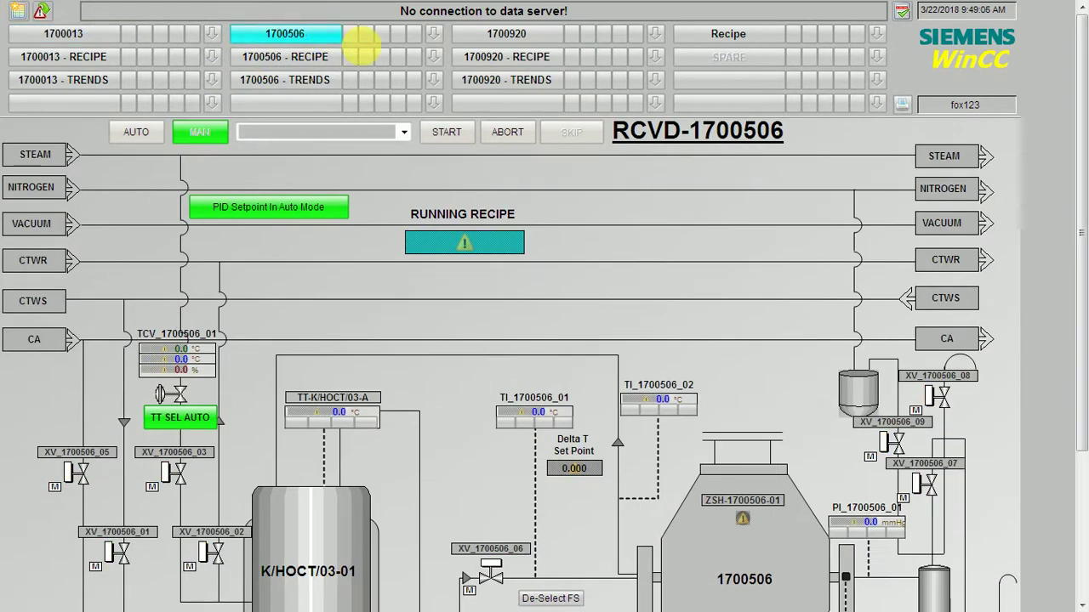
left_click(491, 58)
left_click(706, 36)
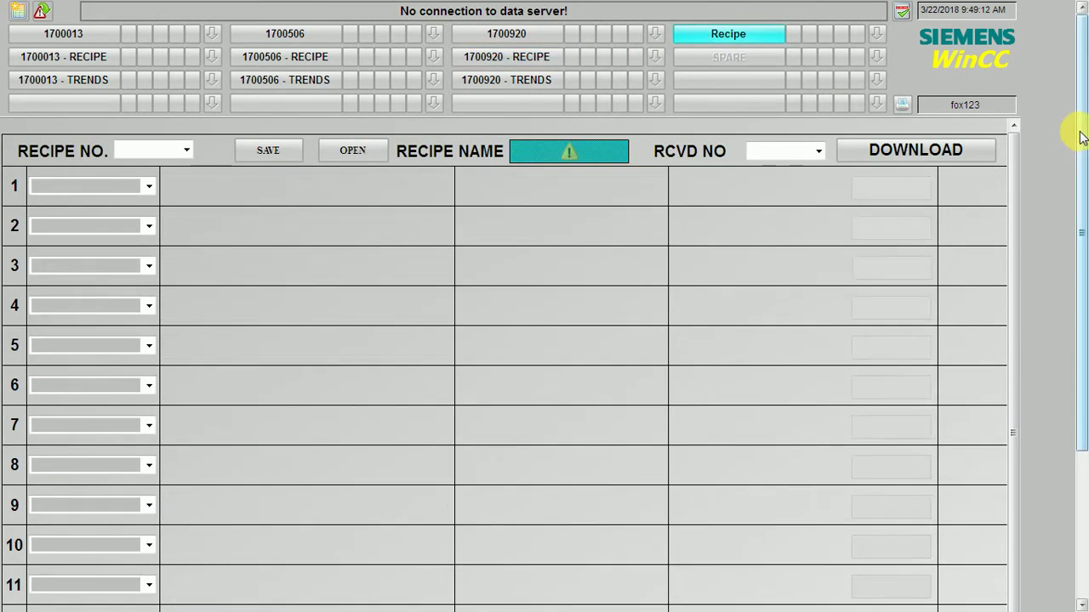
left_click_drag(1080, 136, 1077, 365)
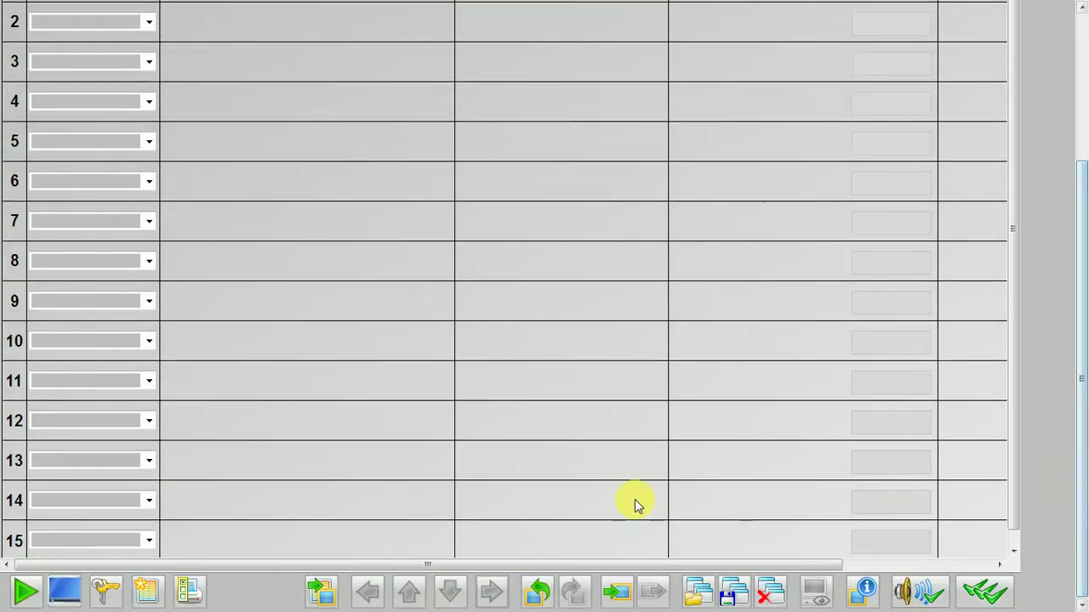
Toggle the keyset change button and launch Windows Explorer via Desktop Access.
left_click(25, 592)
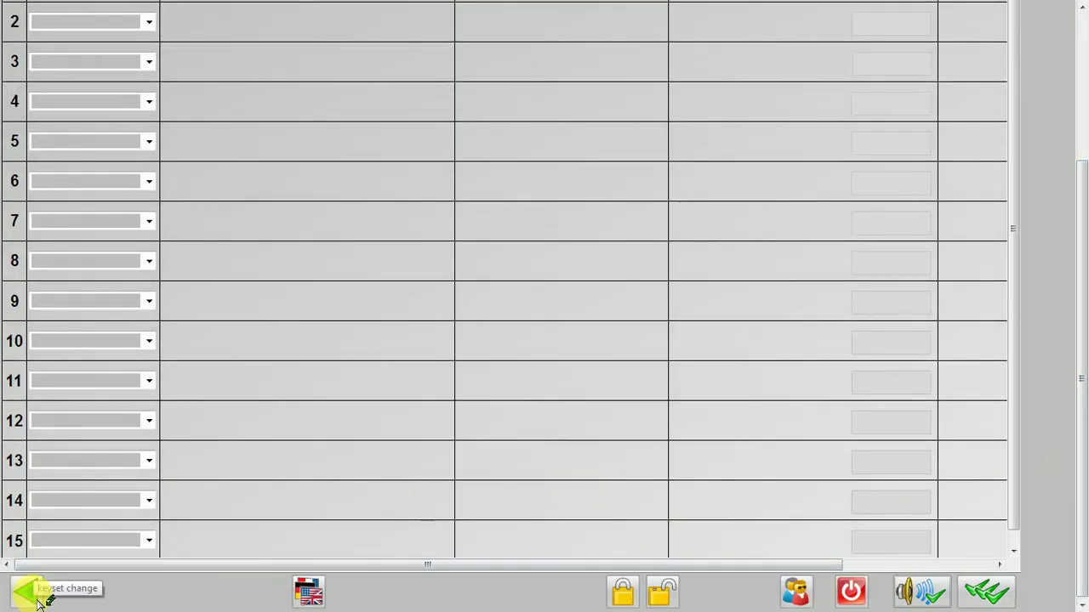
left_click(38, 599)
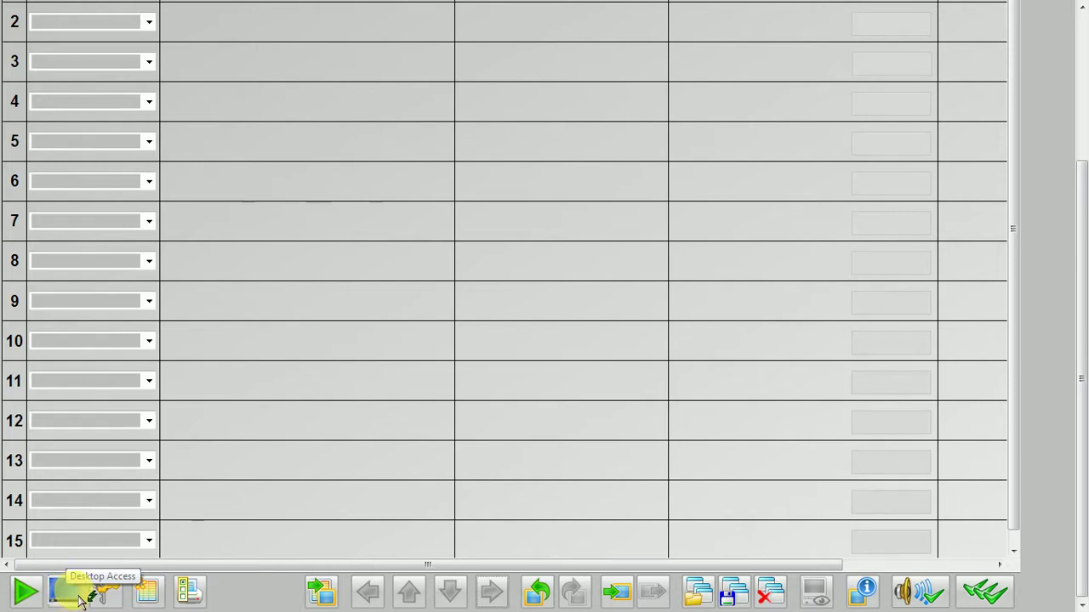
left_click(78, 599)
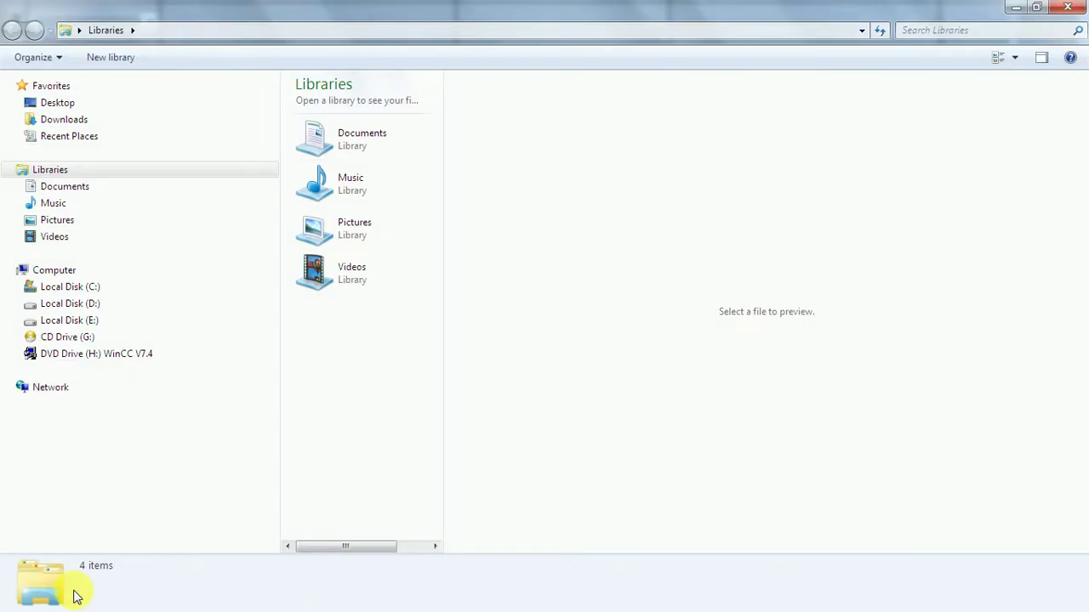
Browse Desktop, Local Disk (C:) and (D:), showing D: as small icons.
left_click(77, 104)
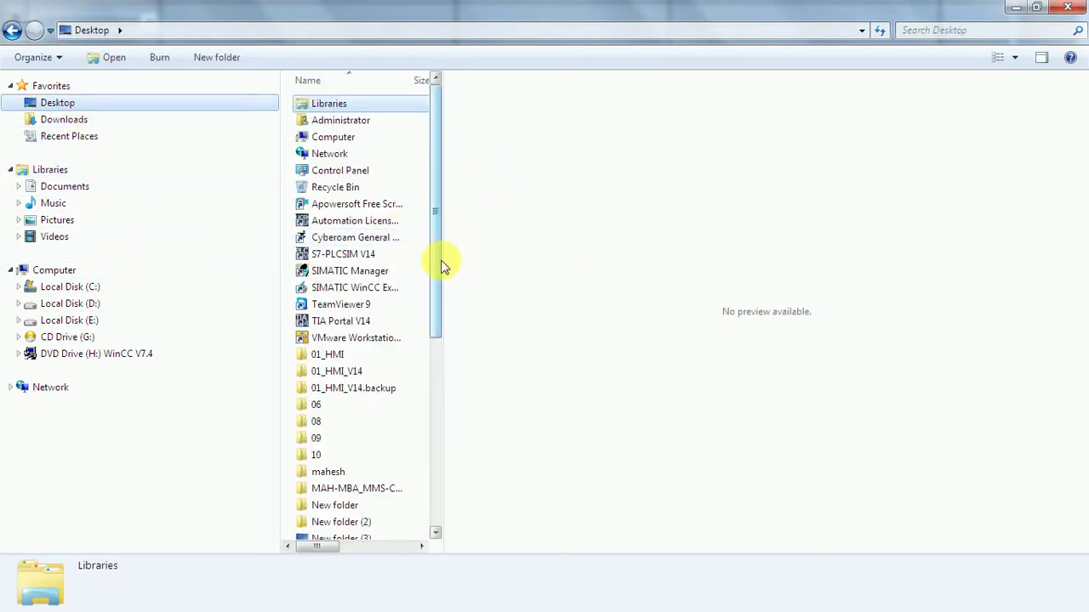
left_click(74, 290)
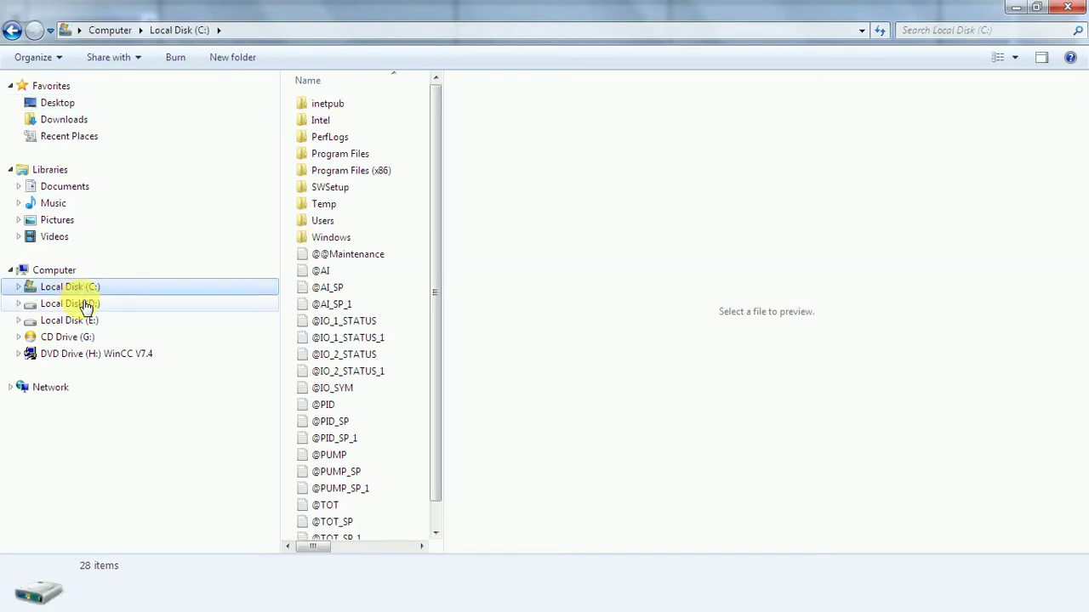
left_click(85, 306)
left_click(1014, 57)
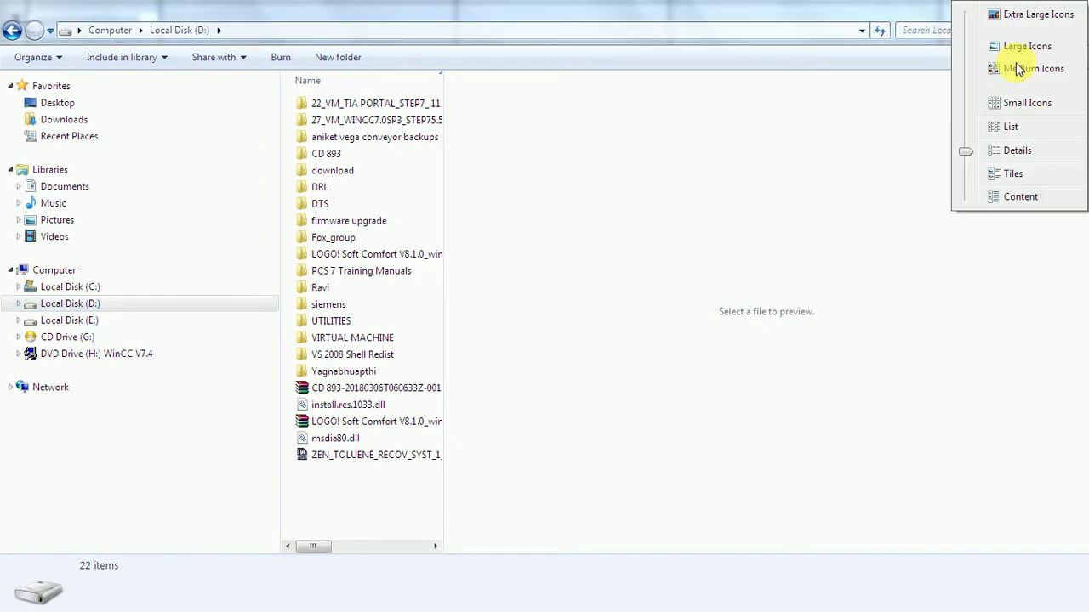
left_click(1012, 152)
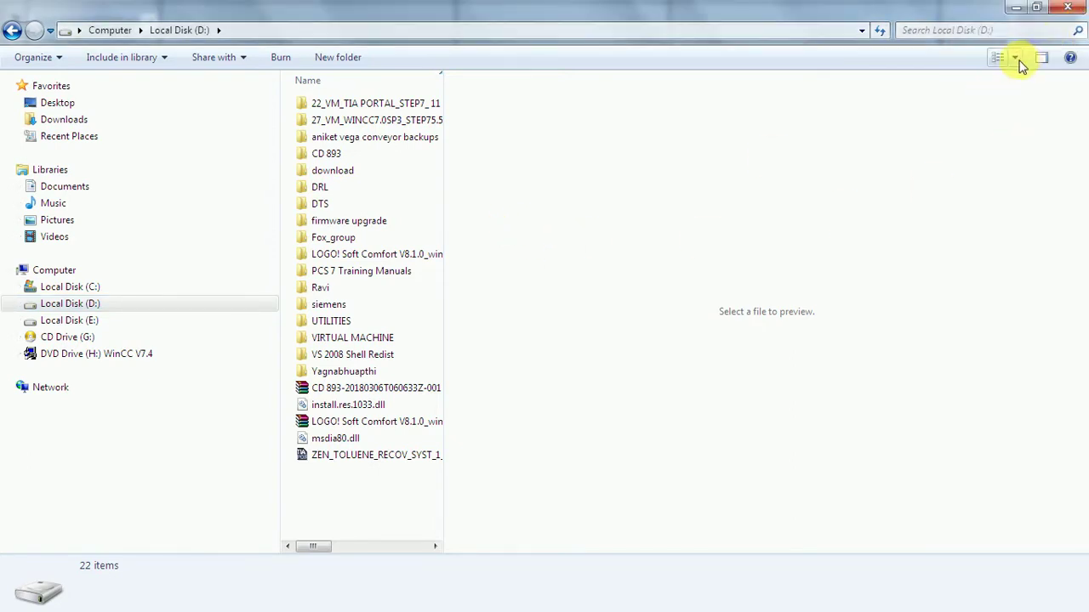
left_click(1019, 61)
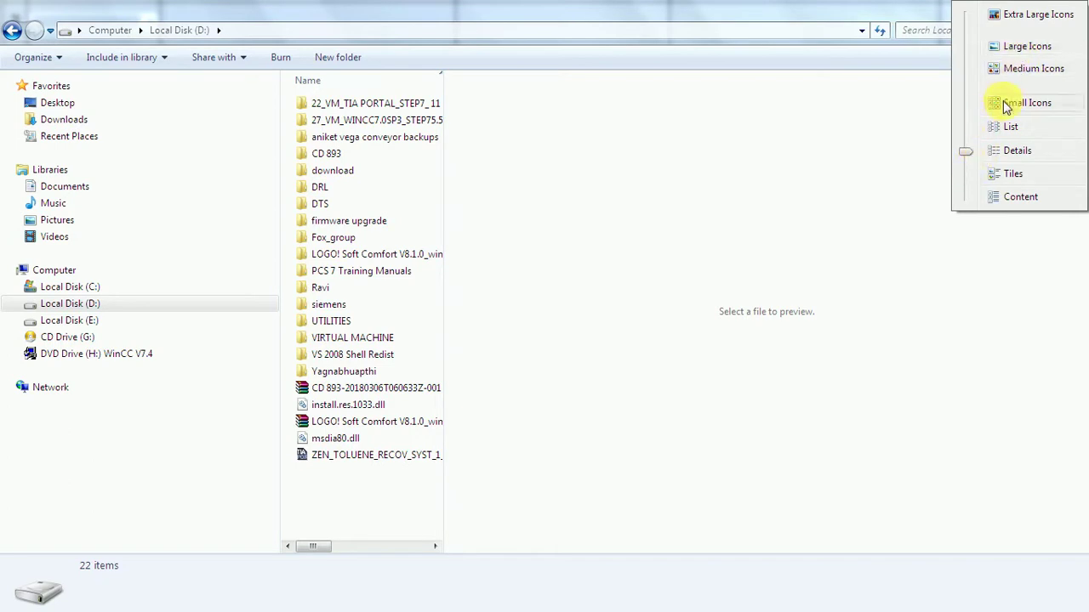
left_click(1006, 104)
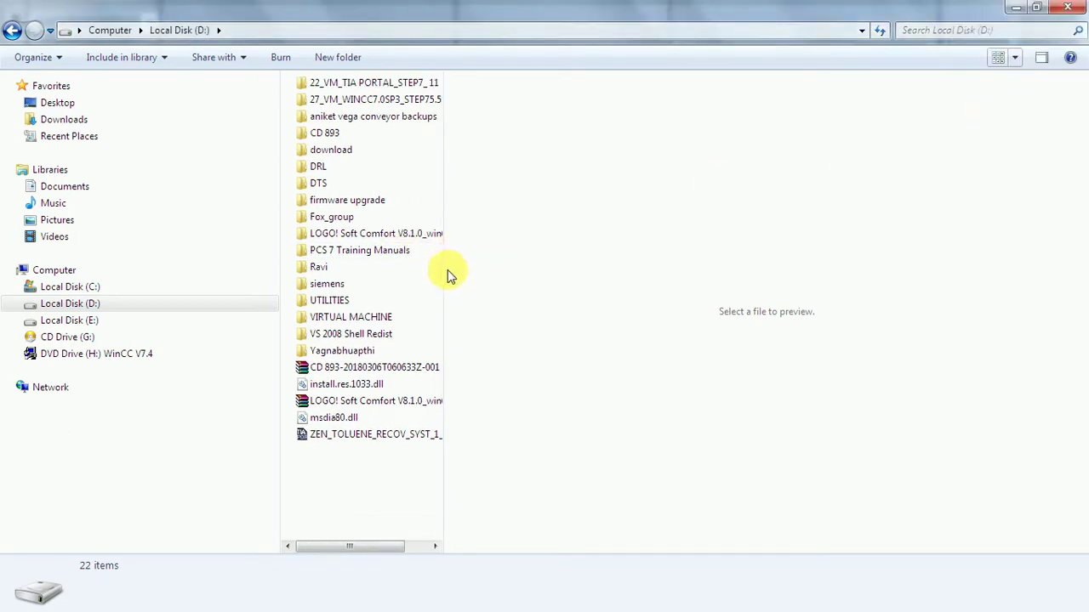
Select the Ravi, siemens, VIRTUAL MACHINE and VS 2008 Shell Redist folders, then switch to Details view.
left_click_drag(447, 272, 630, 286)
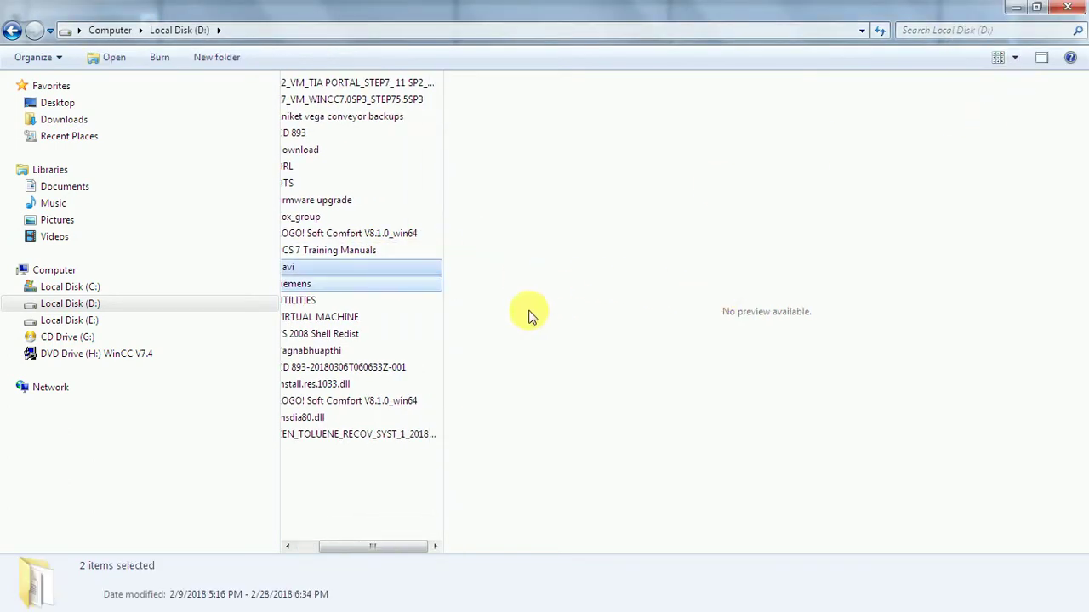
left_click_drag(451, 315, 596, 340)
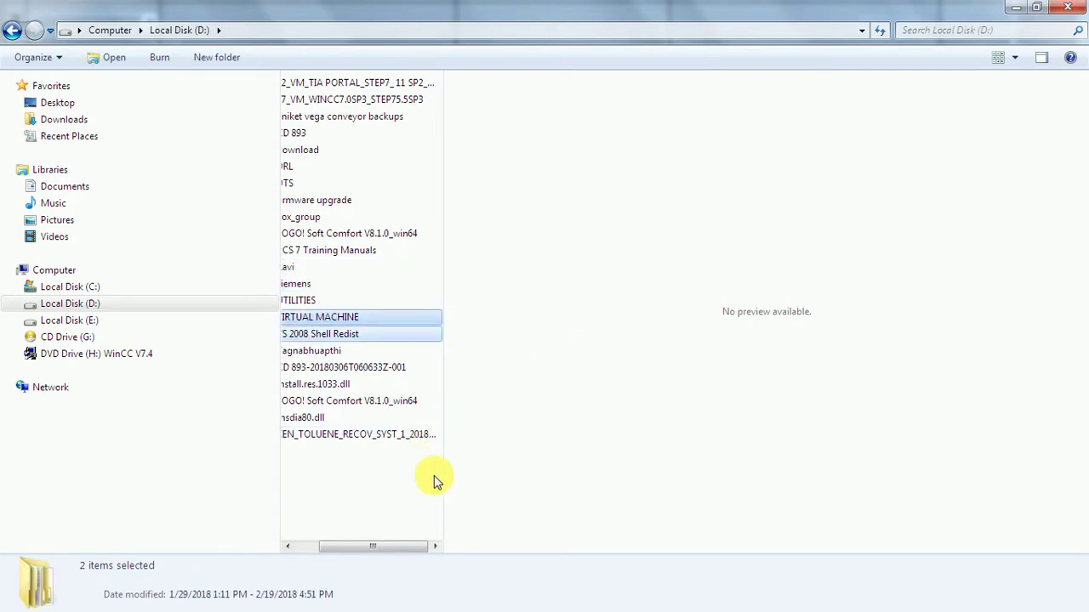
left_click_drag(450, 426, 1076, 527)
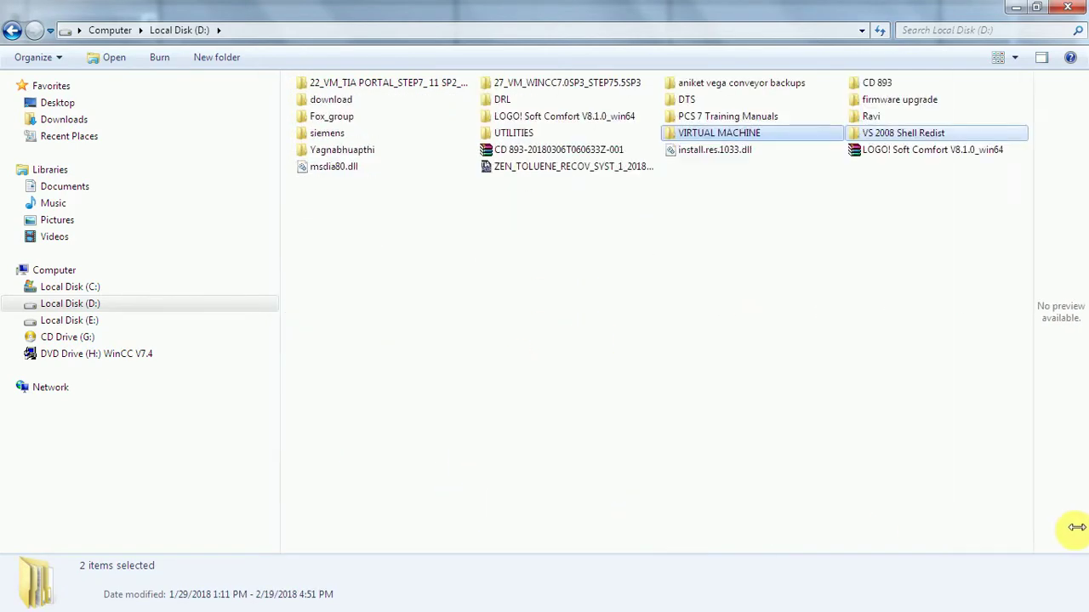
left_click(1014, 57)
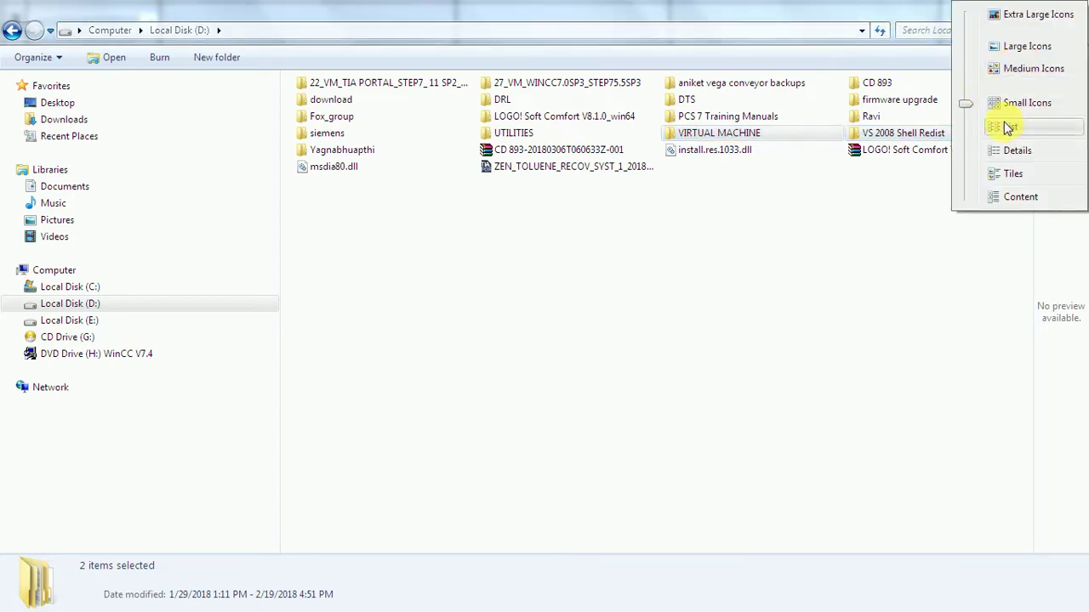
left_click(1014, 151)
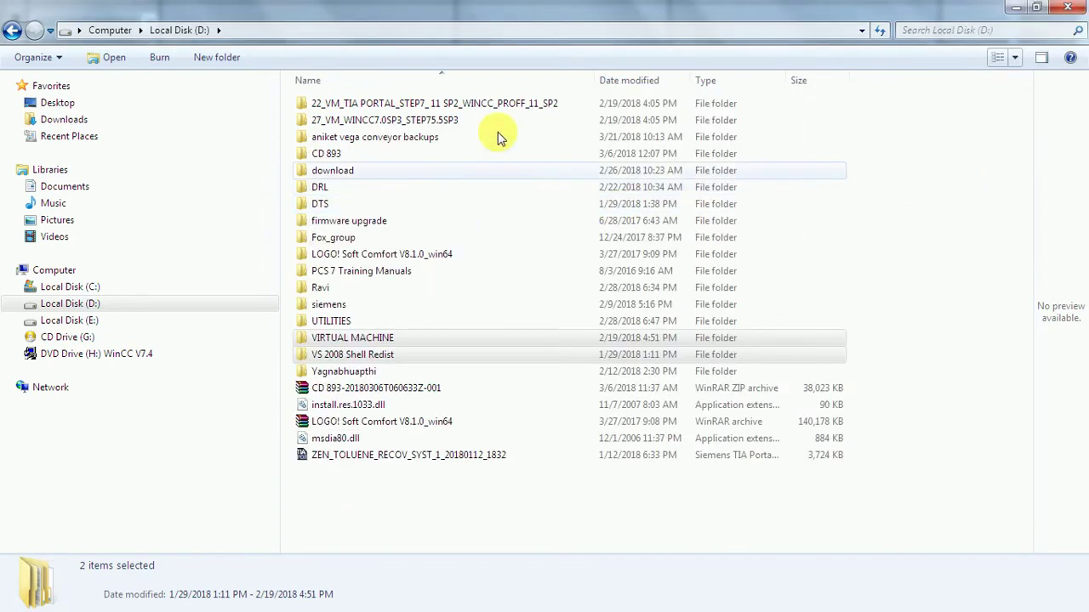
Browse drives E:, C:, D:, E: and D: again, then close Windows Explorer.
left_click(114, 326)
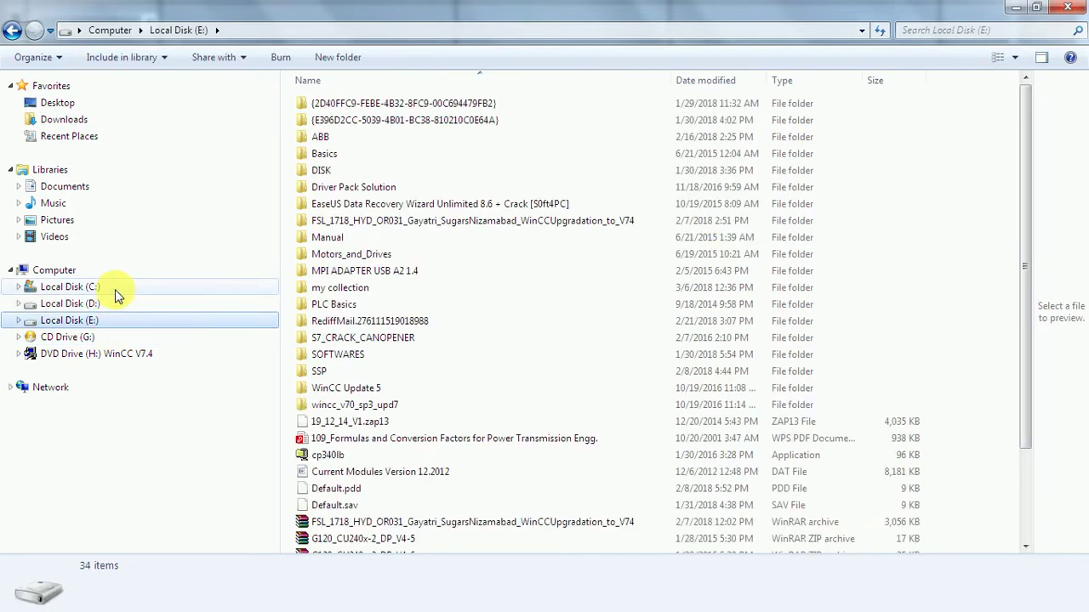
left_click(114, 288)
left_click(114, 306)
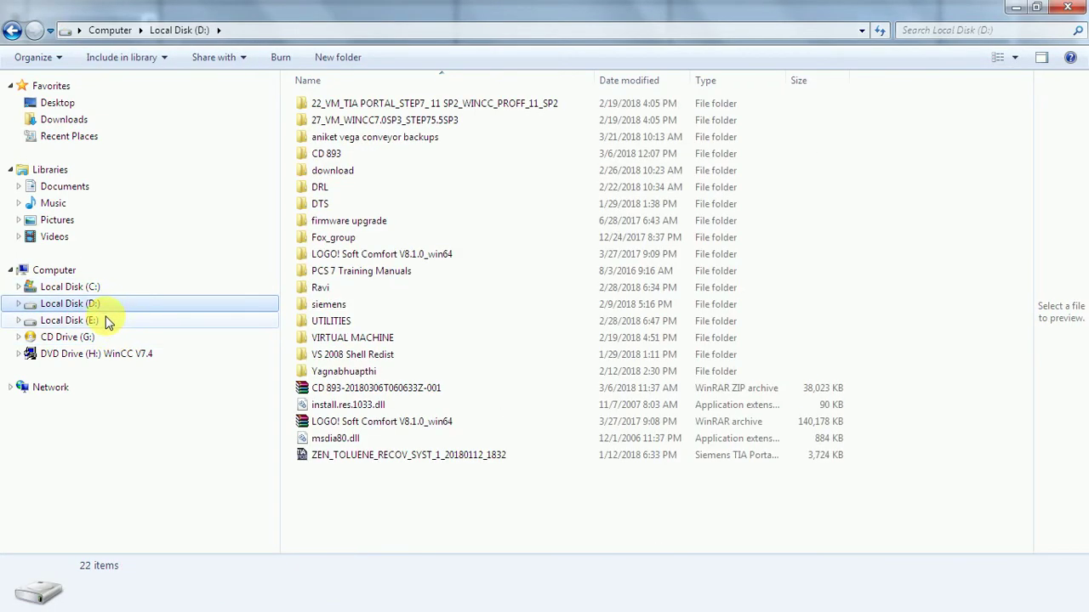
left_click(105, 321)
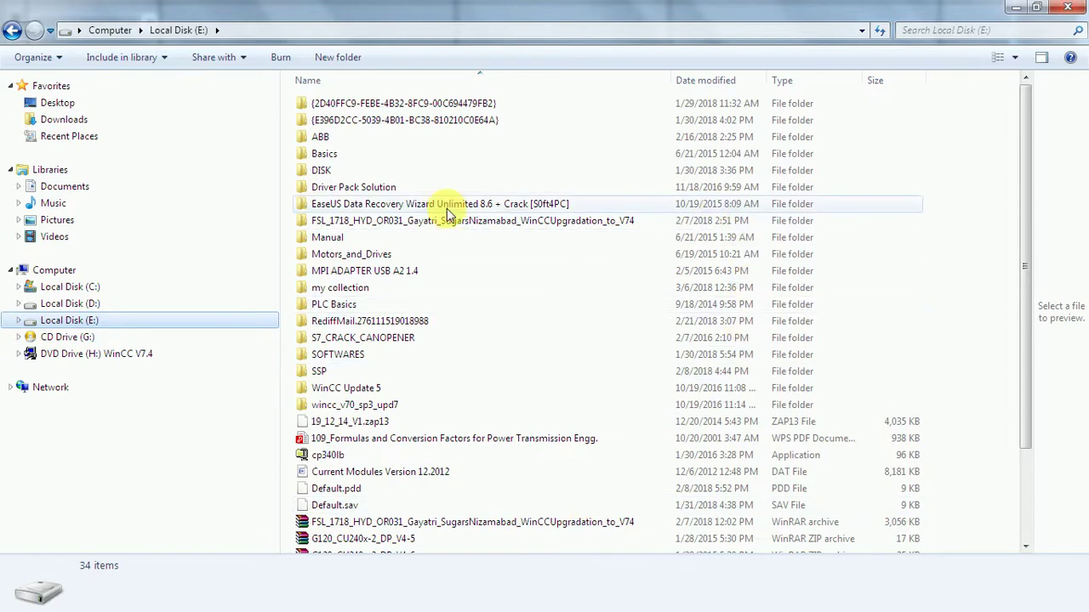
left_click(58, 304)
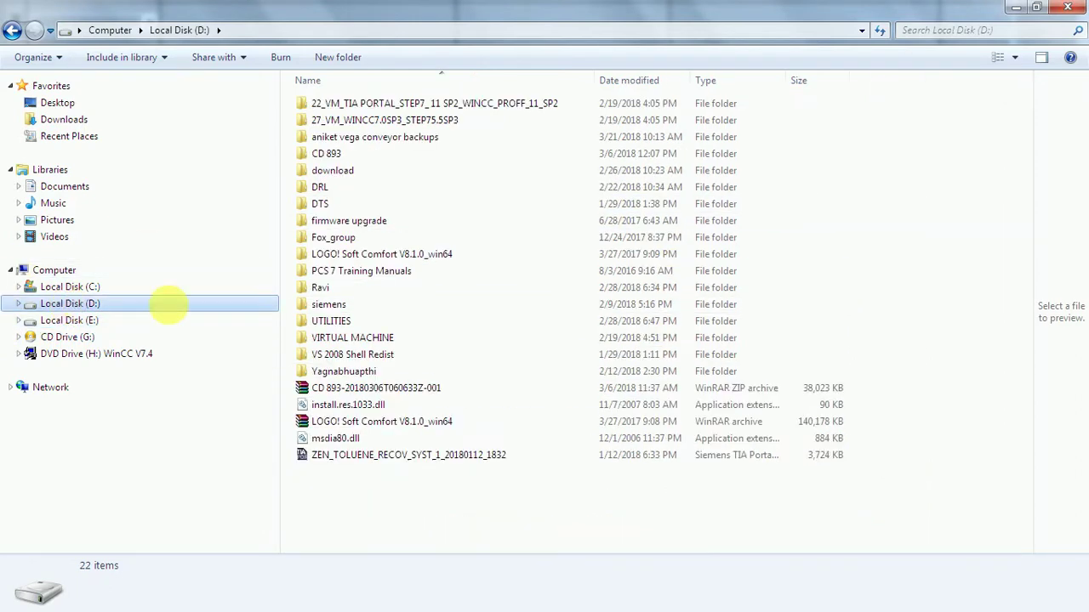
left_click(1076, 9)
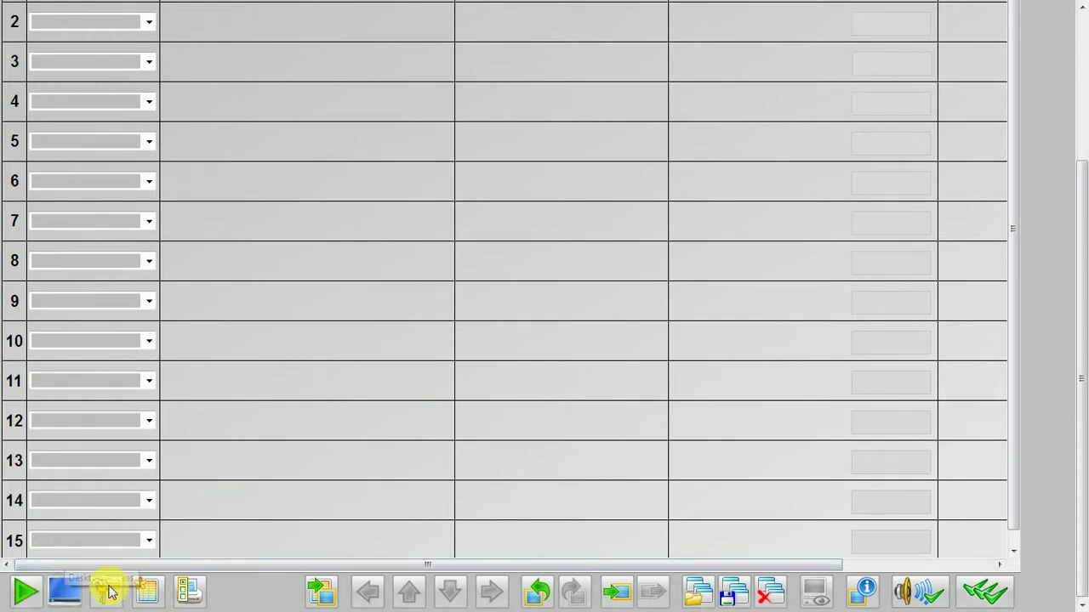
Toggle the keyset, launch Windows Explorer via Desktop Access, then close the Libraries window.
scroll(1080, 357, "up", 1)
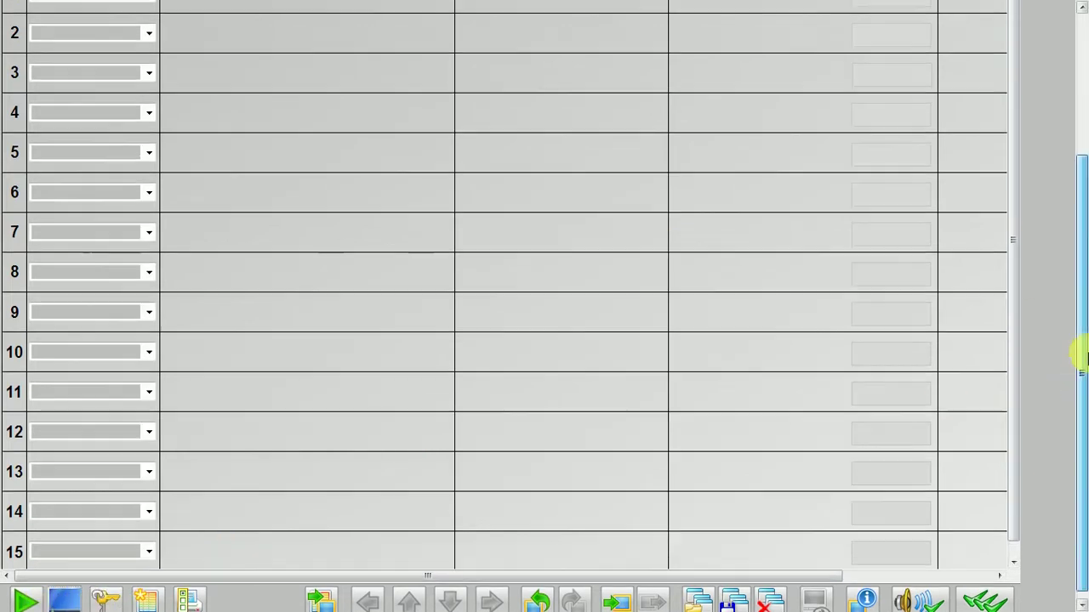
left_click_drag(1080, 358, 1081, 414)
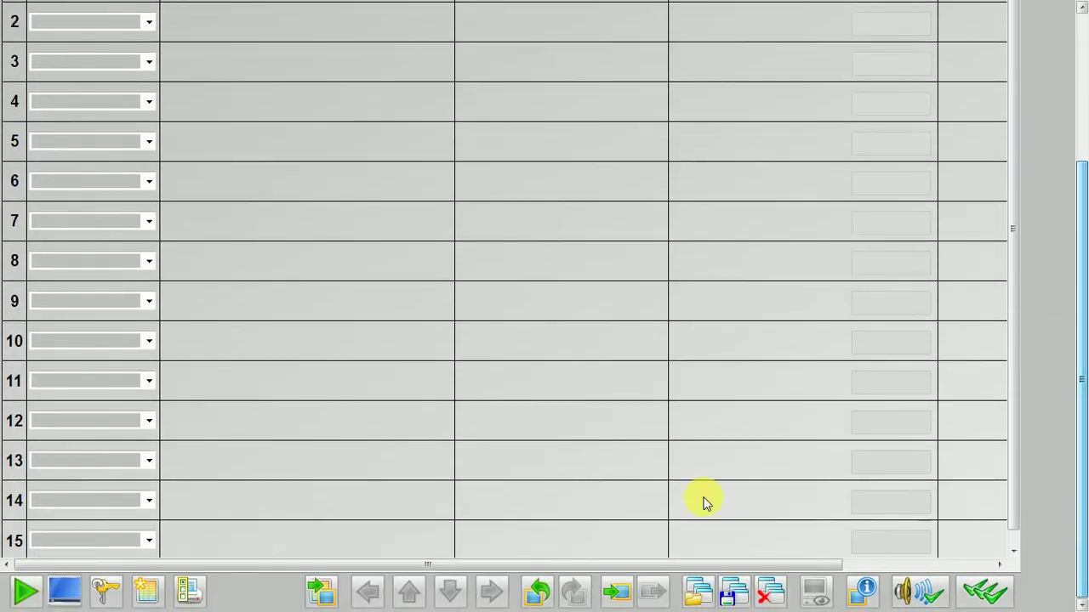
left_click(31, 601)
left_click(32, 601)
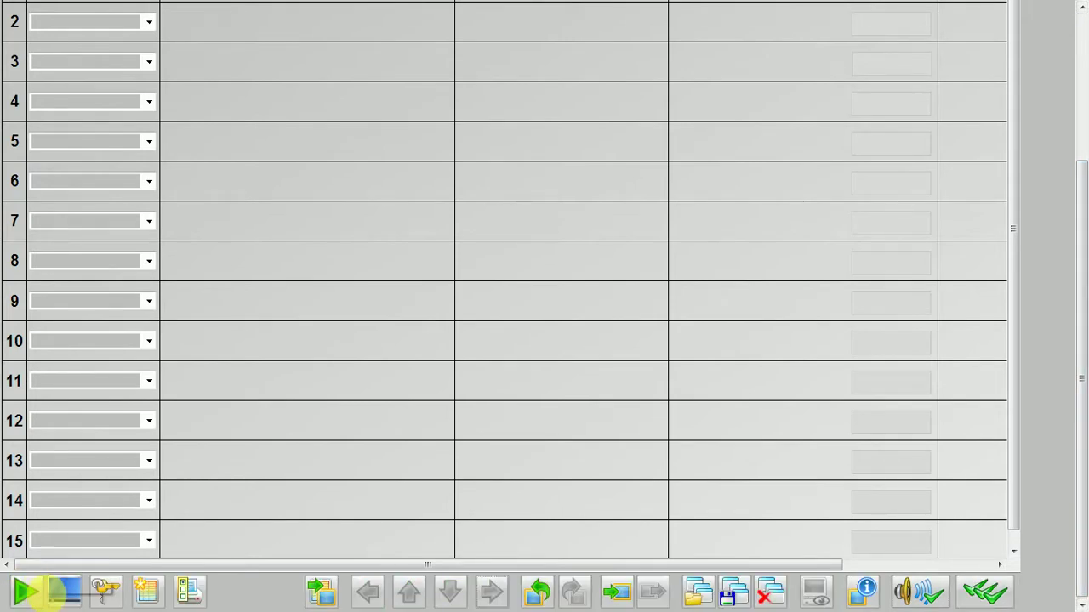
left_click(68, 599)
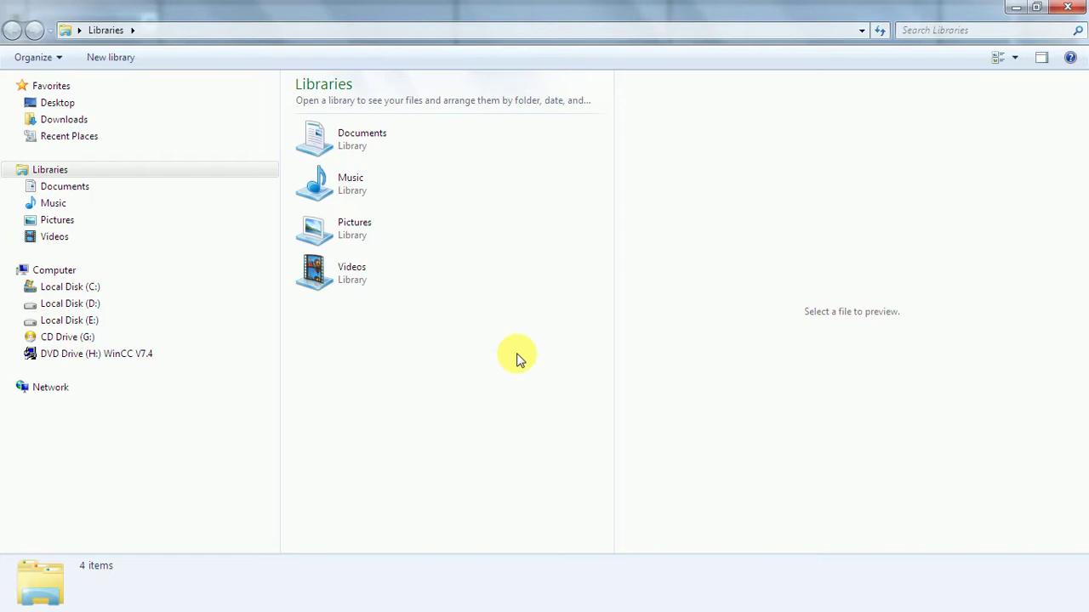
left_click(1067, 7)
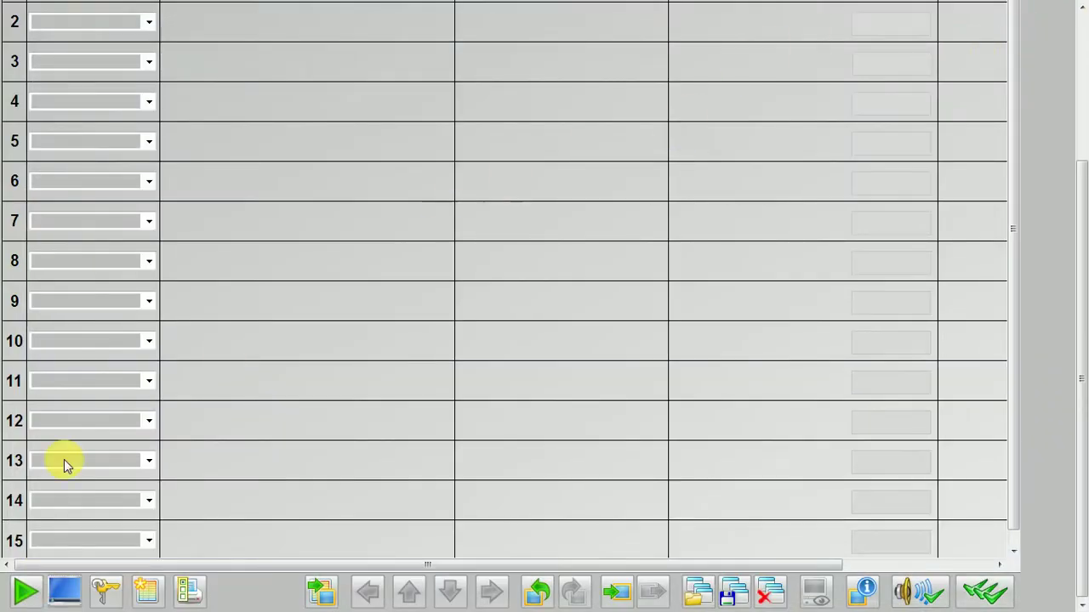
Switch to the keyset with Exit and deactivate the runtime session.
left_click(24, 593)
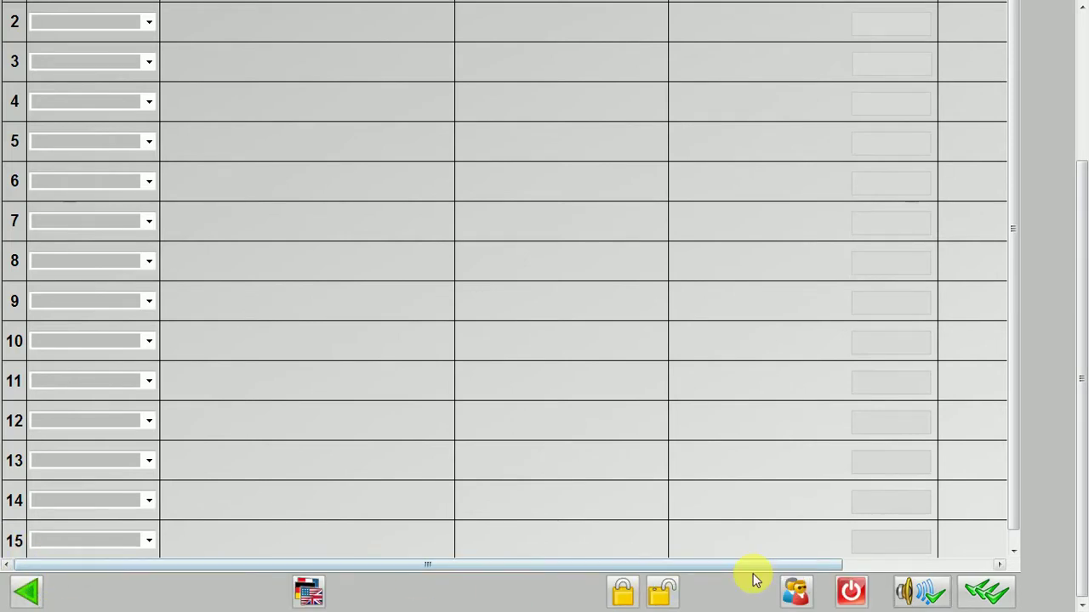
left_click(855, 593)
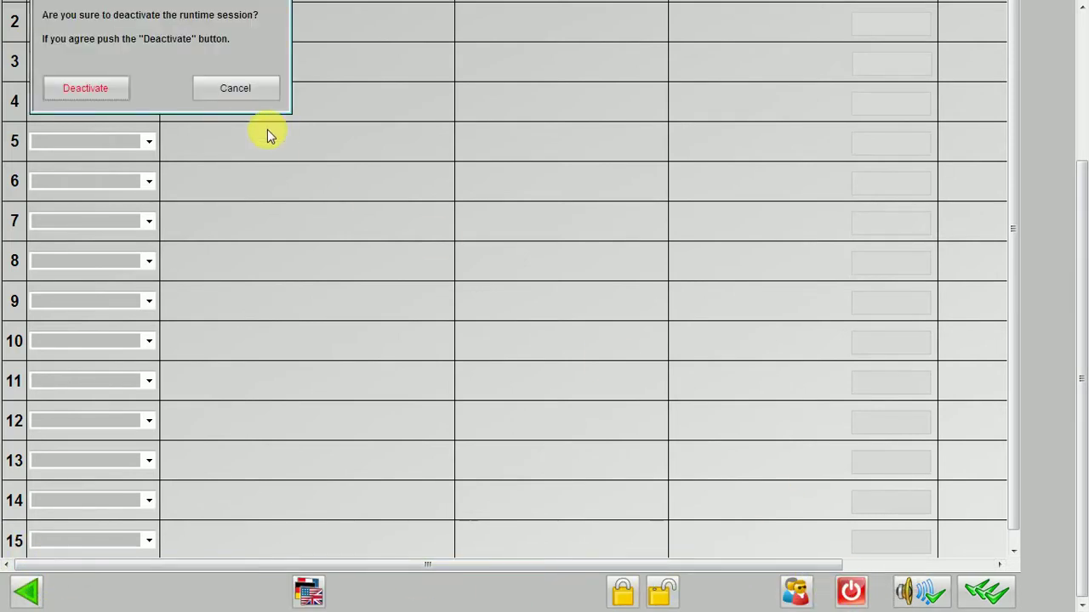
left_click(101, 88)
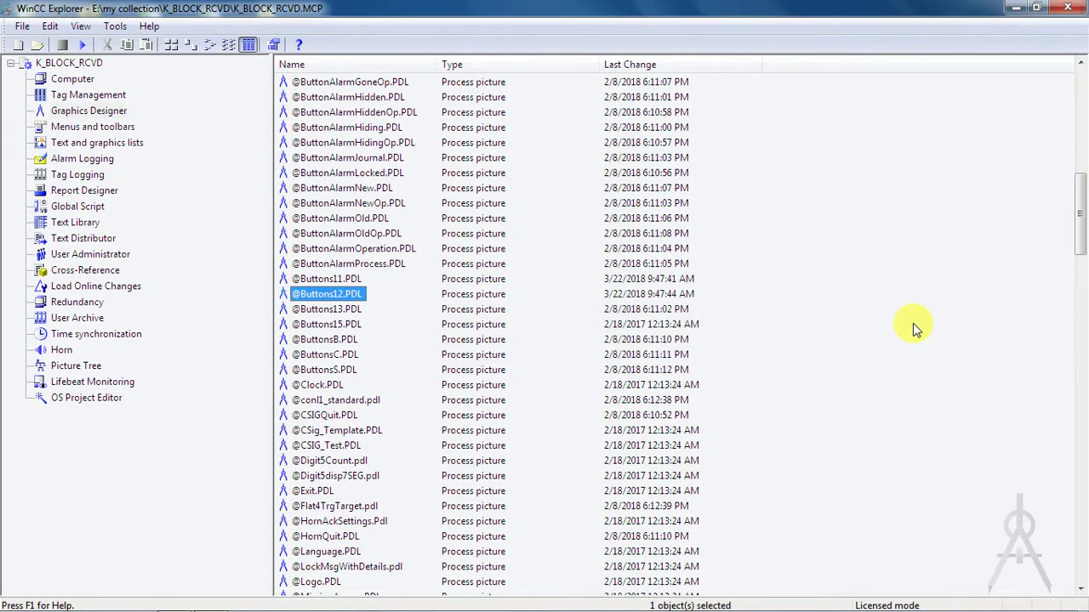
Bring up the tutorial sticky note and start a new line in it.
left_click_drag(1078, 238, 1082, 102)
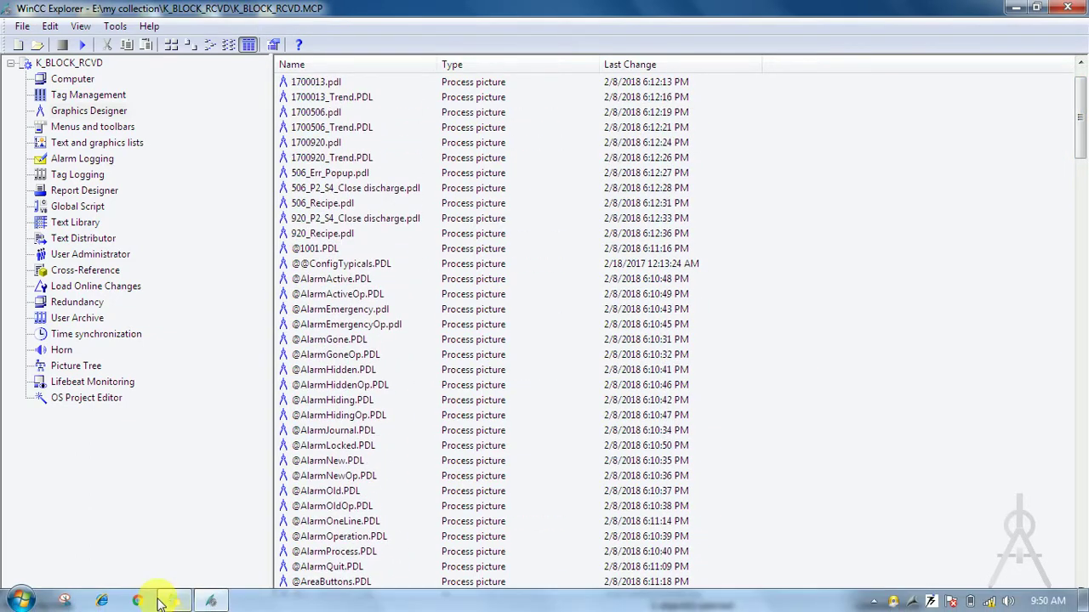
left_click(170, 601)
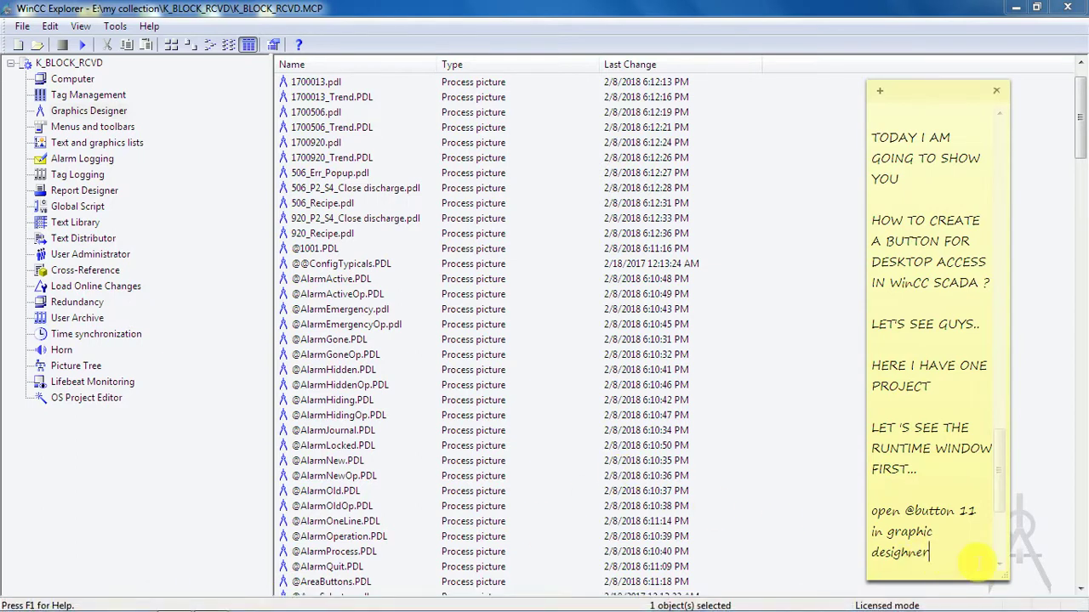
key("Return")
key("Return")
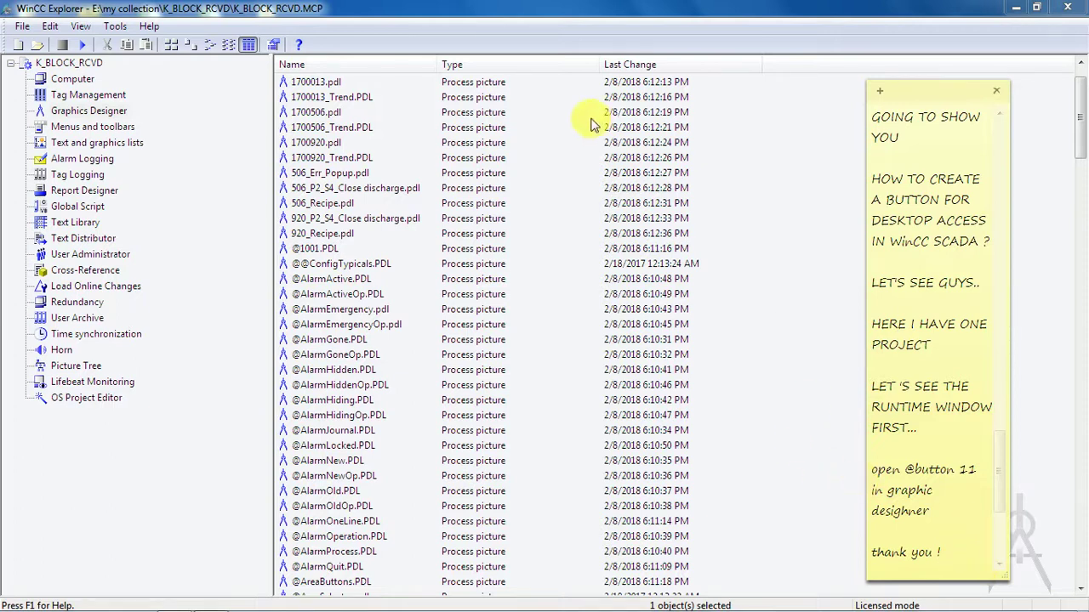
Close the K_BLOCK_RCVD project and exit WinCC Explorer from the File menu.
left_click(24, 26)
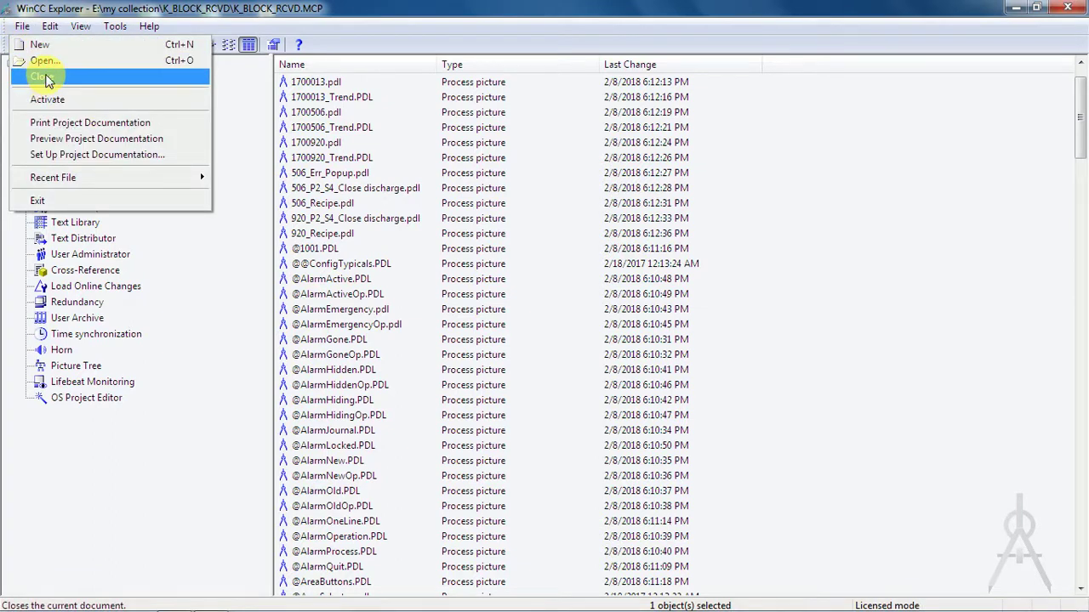
left_click(44, 78)
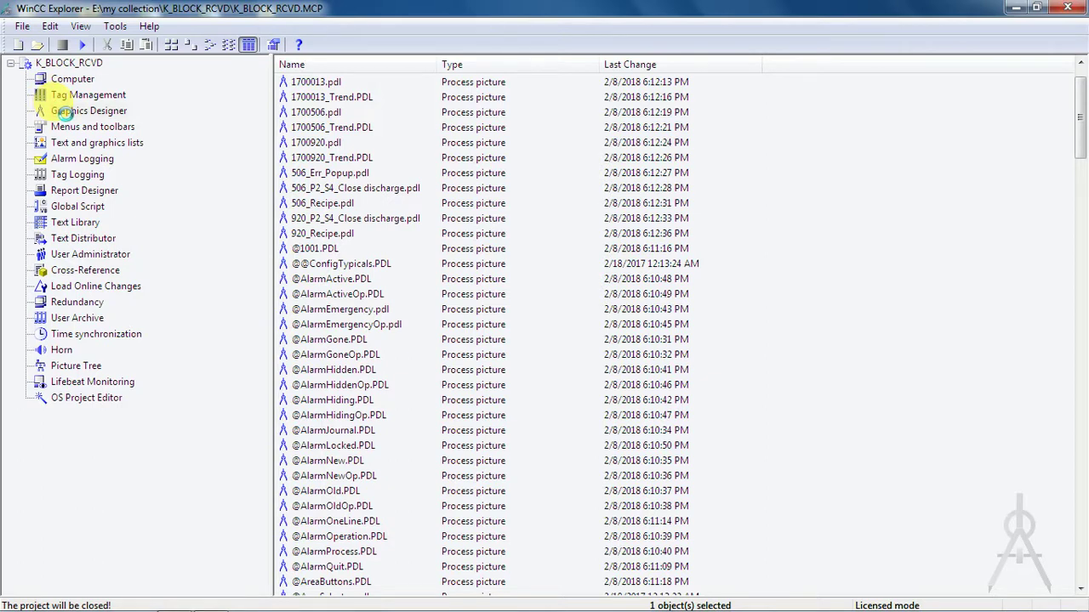
left_click(21, 26)
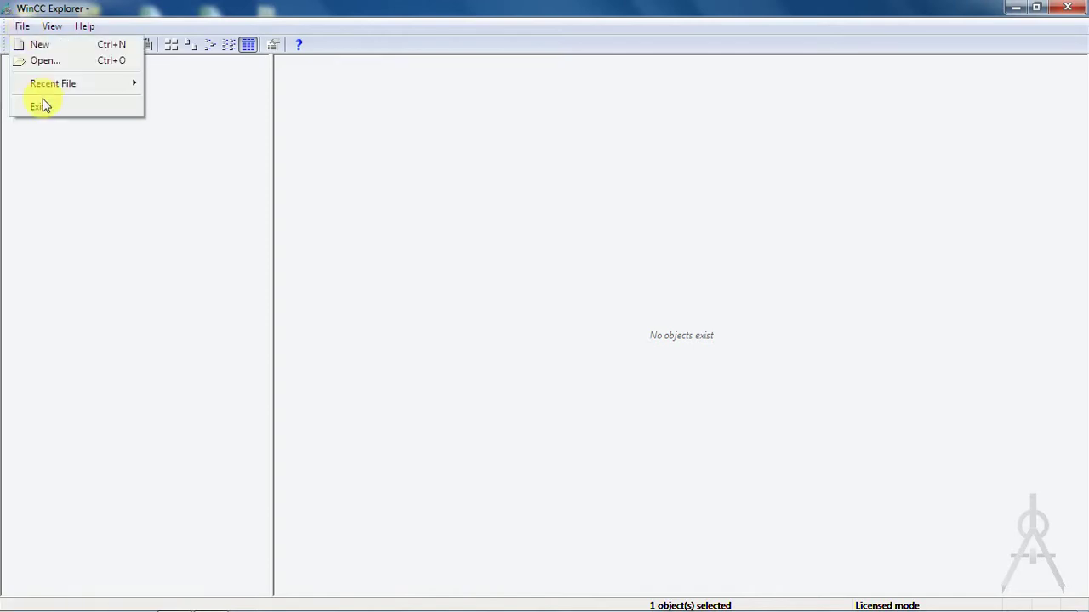
left_click(43, 106)
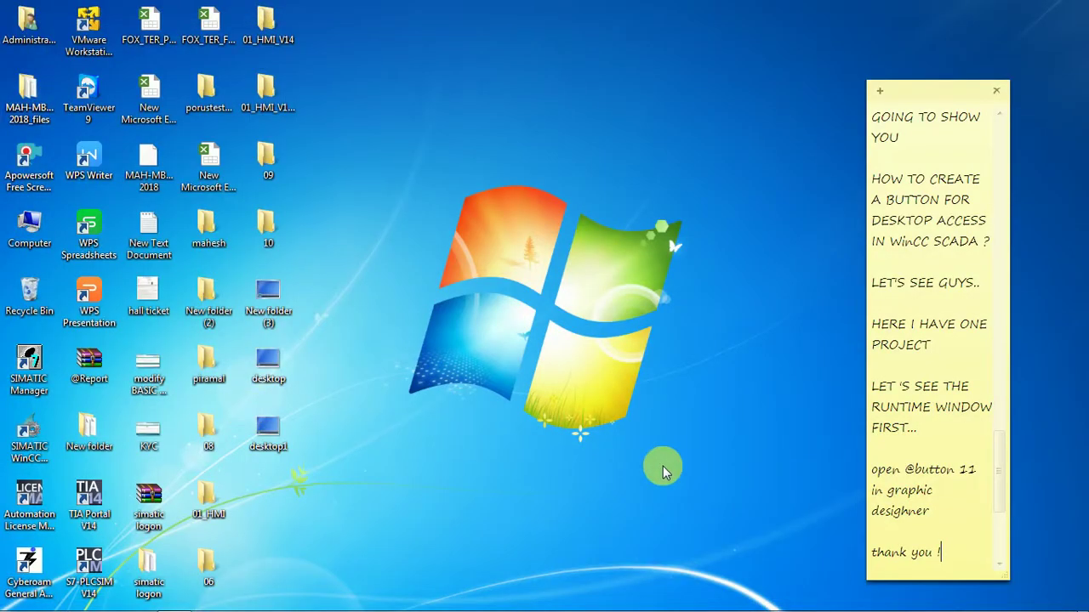
Type 'I hope you like this video .' on a new line below 'thank you !'.
key("Return")
key("Return")
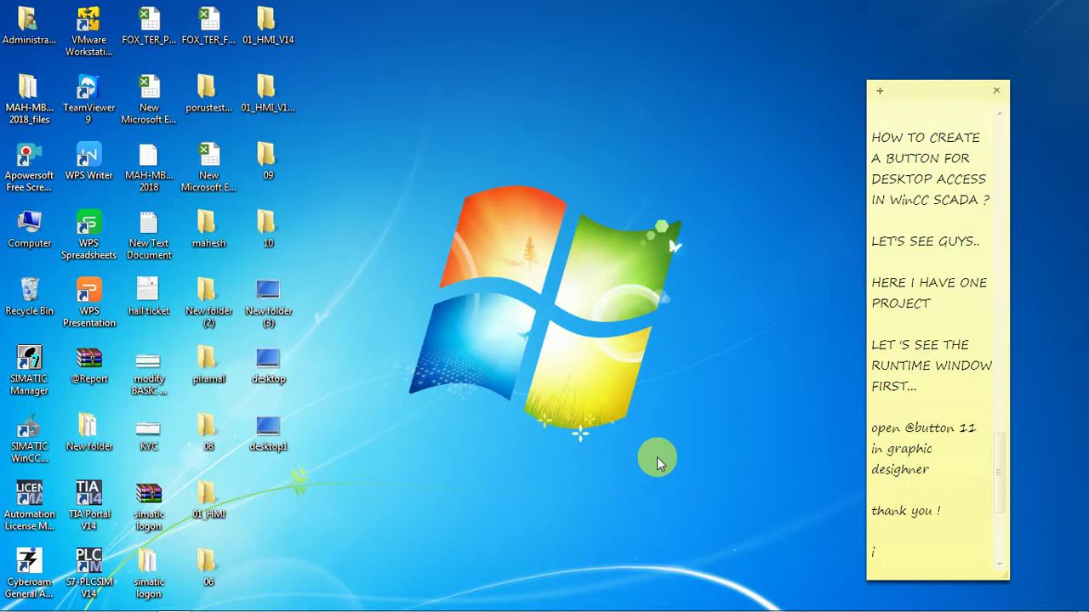
key("Left")
key("Caps_Lock")
type("I")
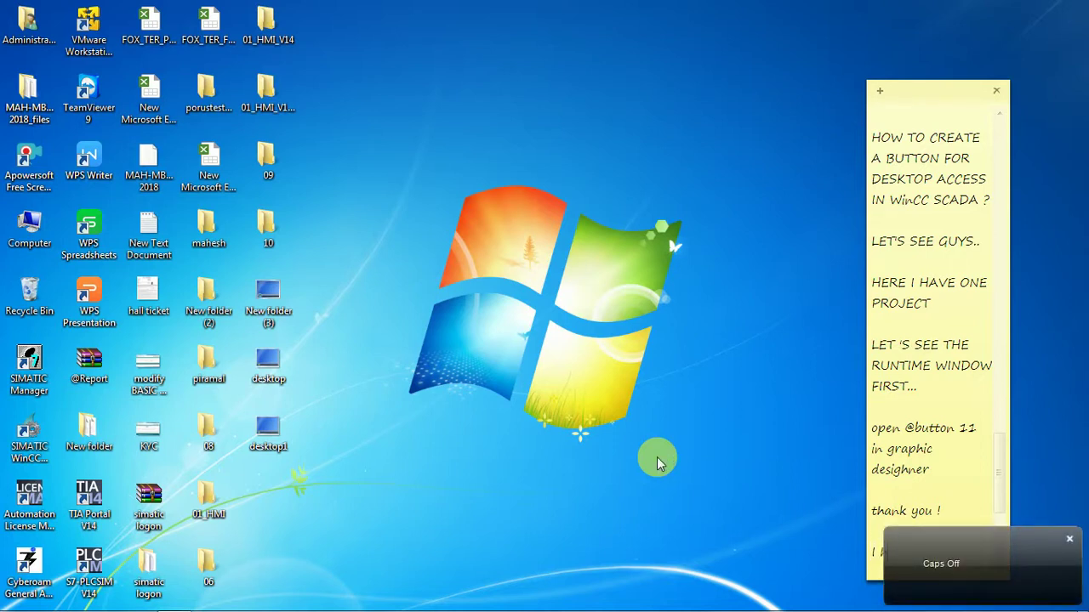
key("Caps_Lock")
key("Caps_Lock")
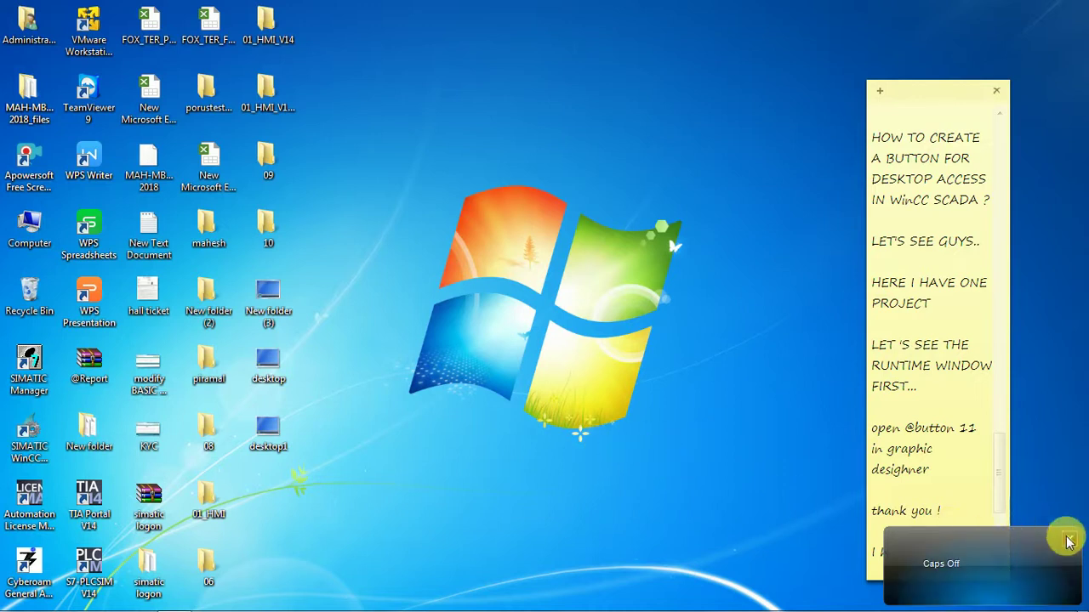
type("ho")
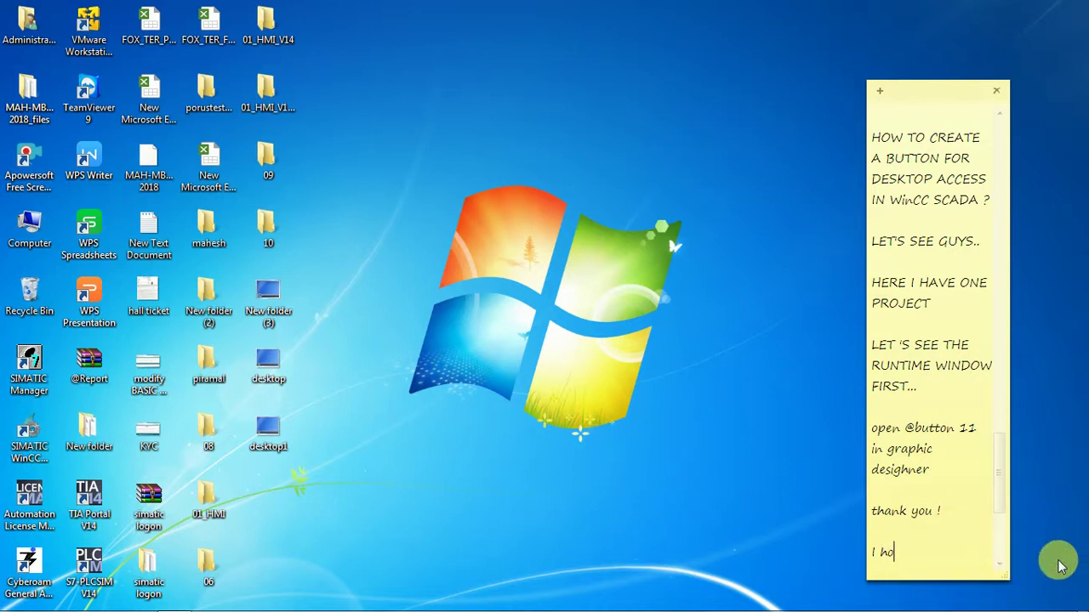
type("pe")
type("you like this v")
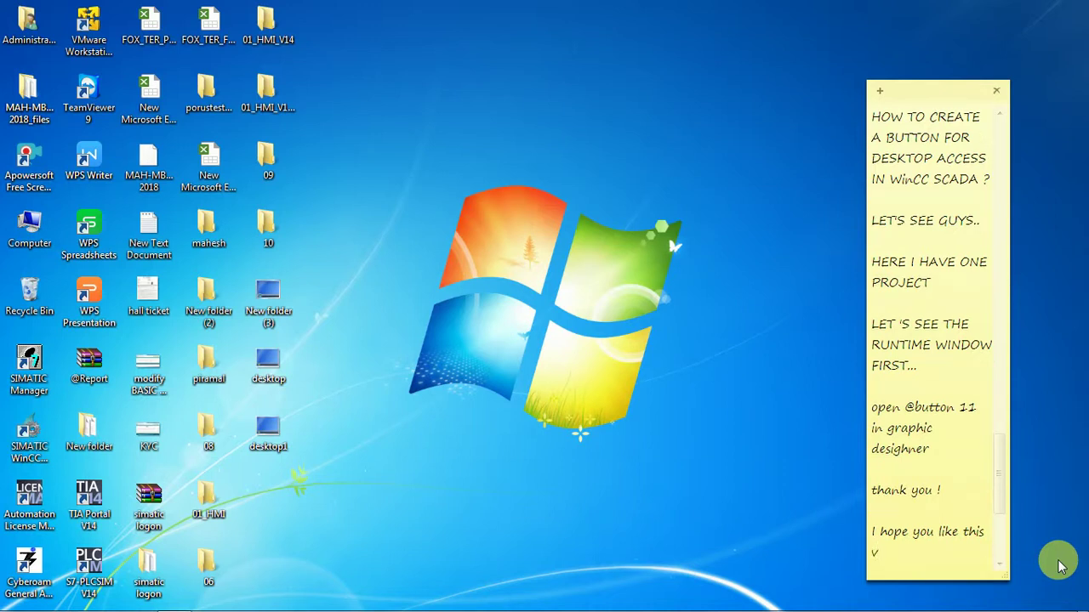
type("ideo .")
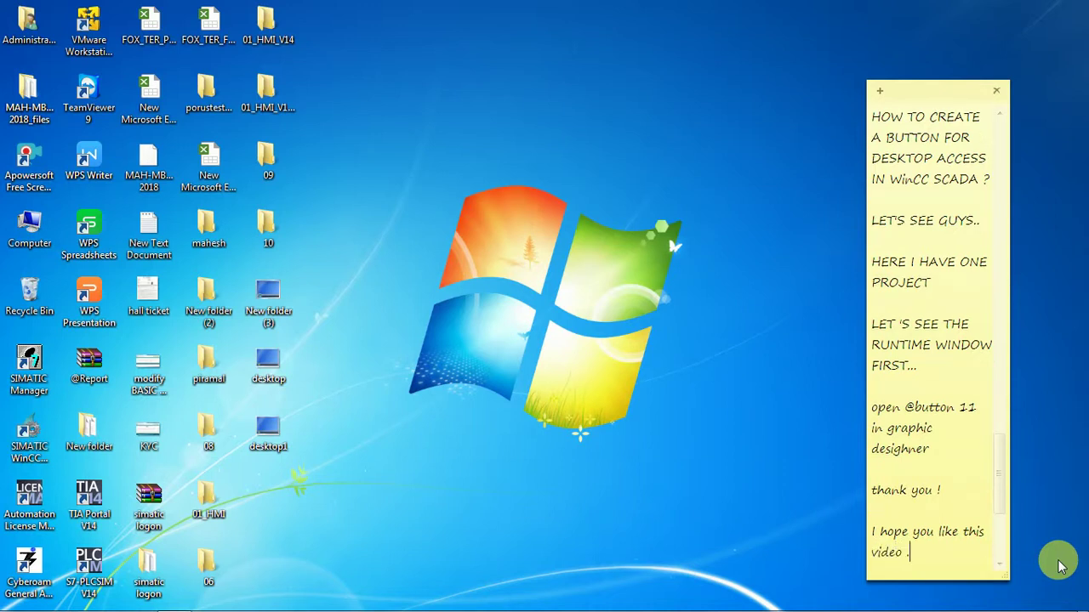